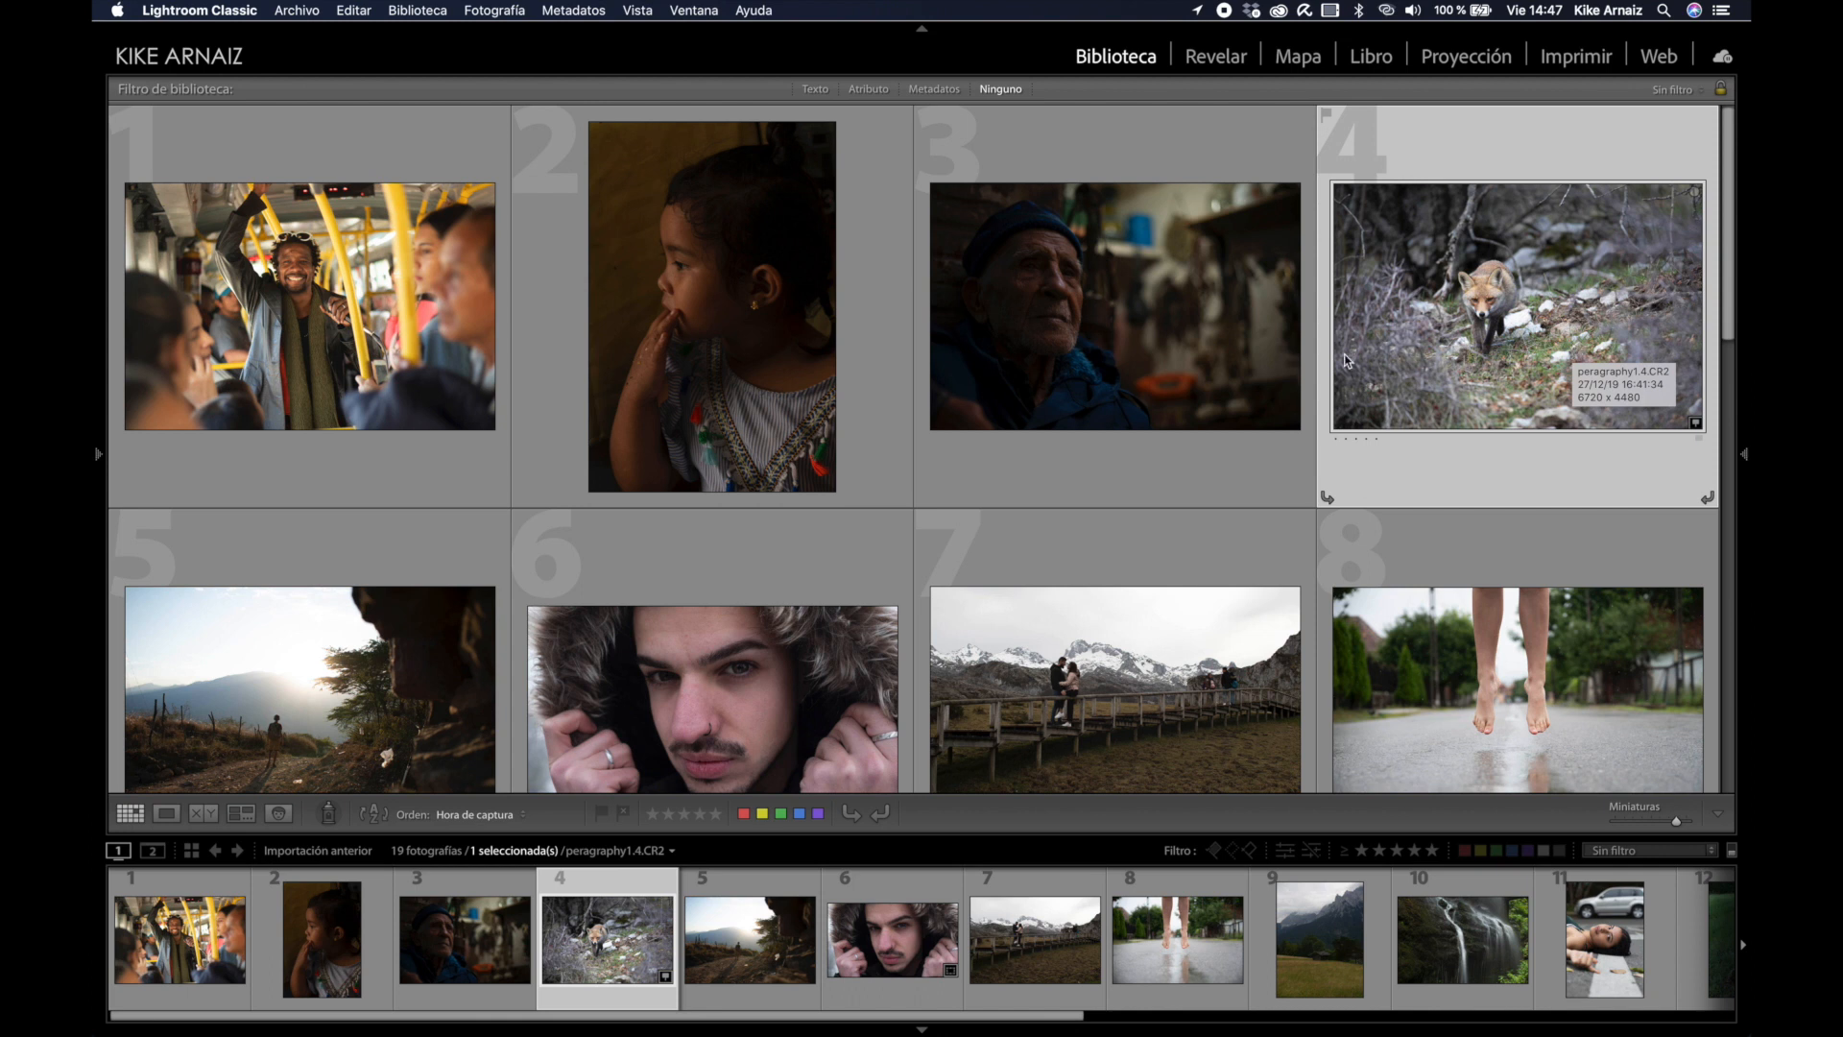
Step: Browse the imported photos in the Library grid, then open the fox photo in Develop
{"action": "scroll", "coordinate": [1349, 361], "scroll_direction": "down", "scroll_amount": 4}
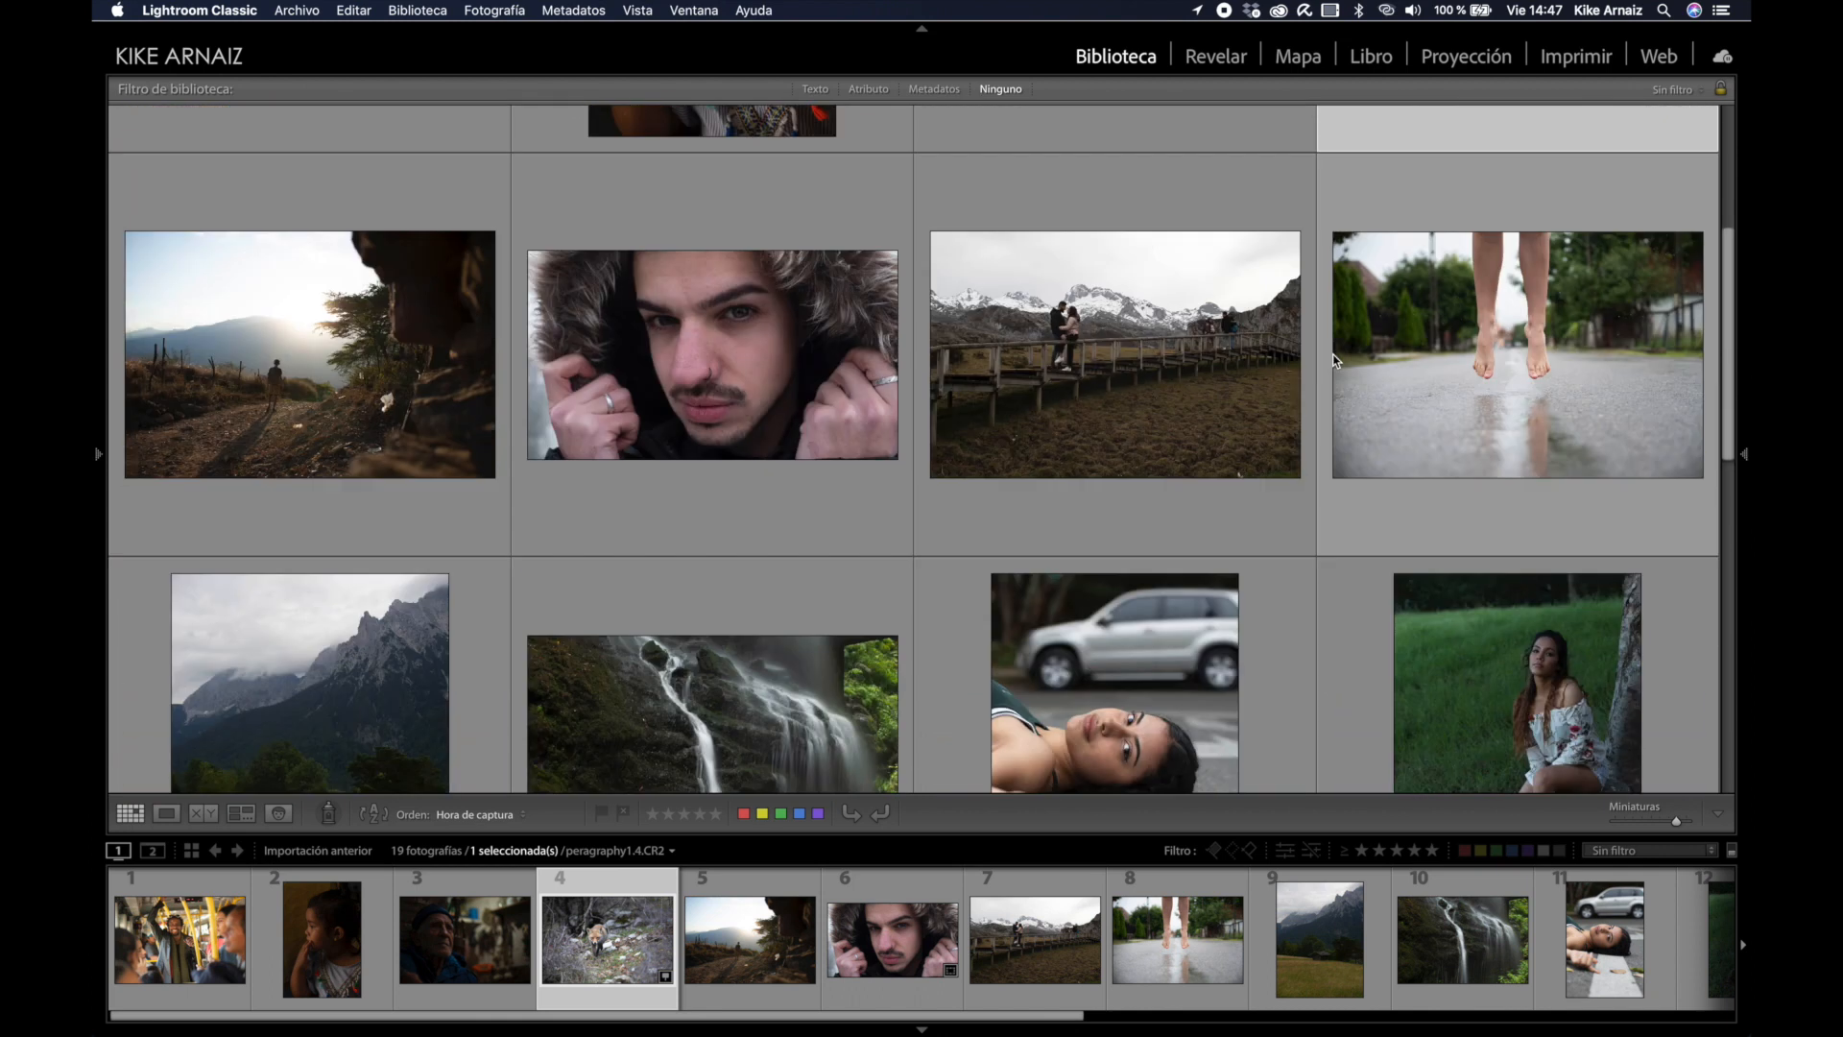
{"action": "scroll", "coordinate": [1334, 361], "scroll_direction": "down", "scroll_amount": 8}
{"action": "scroll", "coordinate": [1333, 361], "scroll_direction": "down", "scroll_amount": 2}
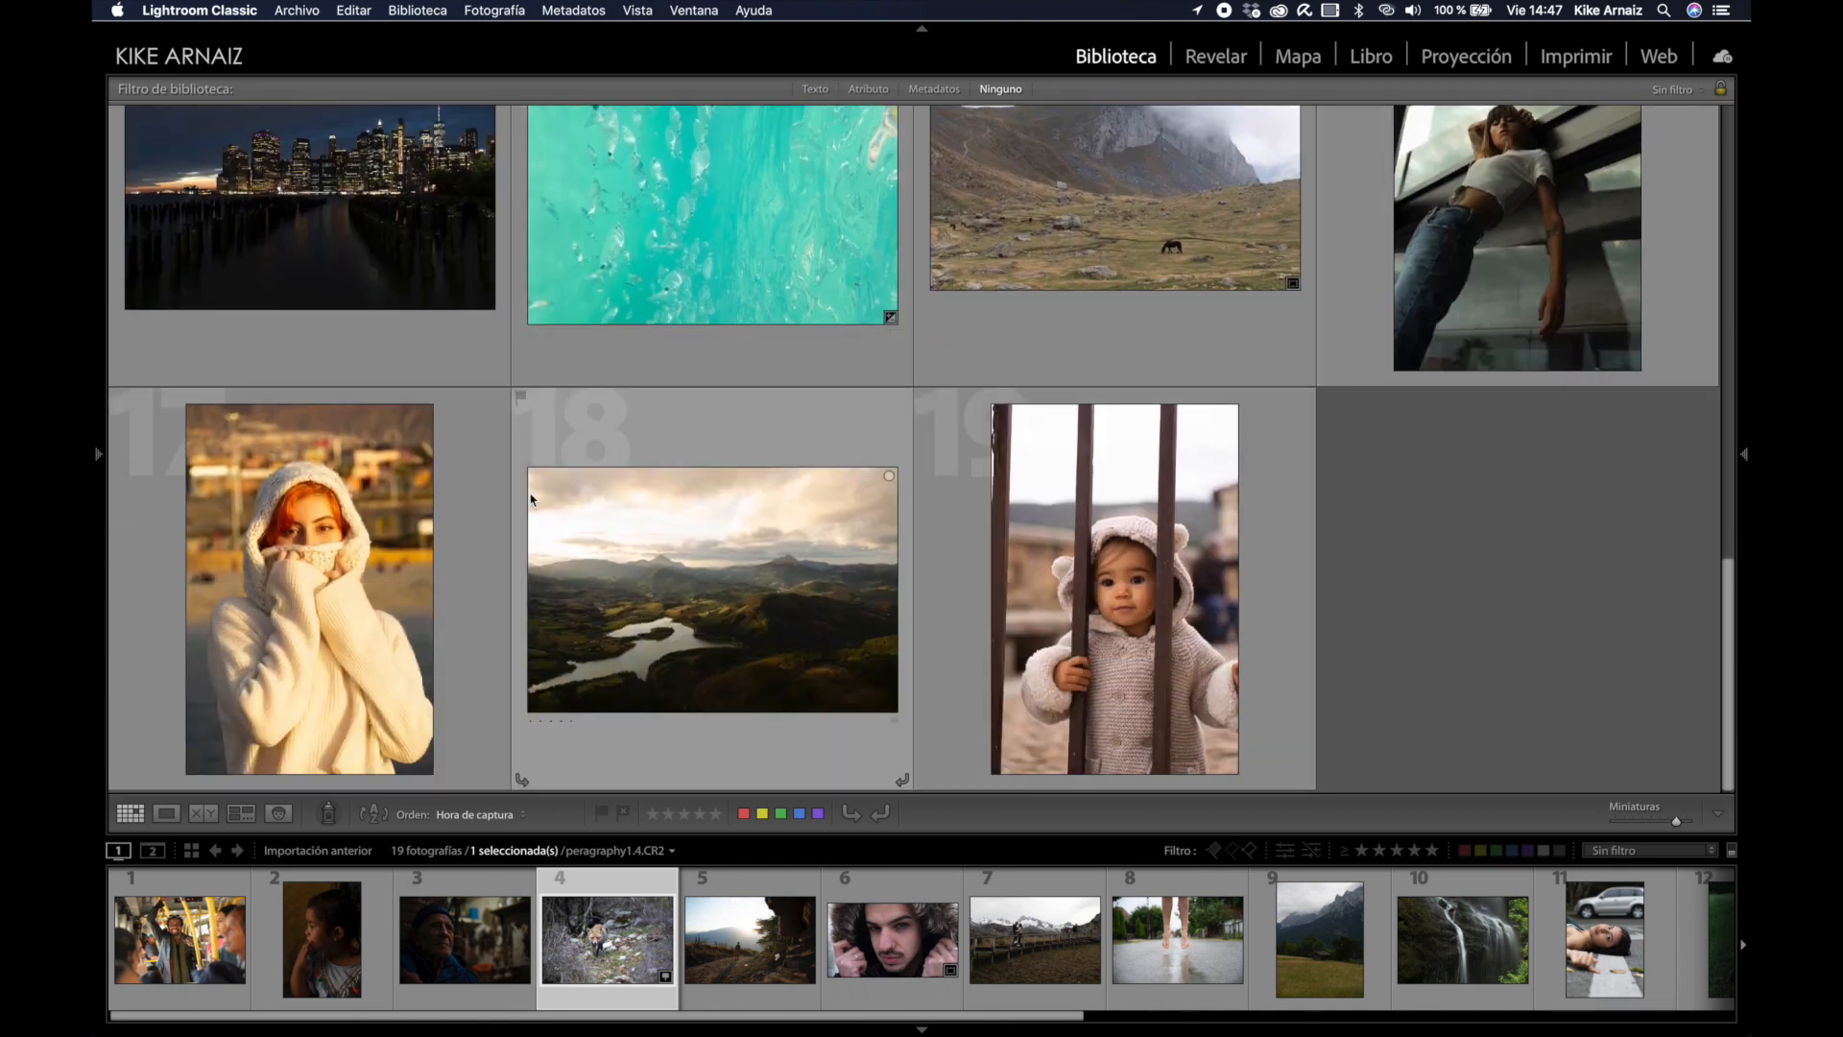
{"action": "scroll", "coordinate": [1020, 603], "scroll_direction": "up", "scroll_amount": 2}
{"action": "scroll", "coordinate": [1075, 423], "scroll_direction": "up", "scroll_amount": 9}
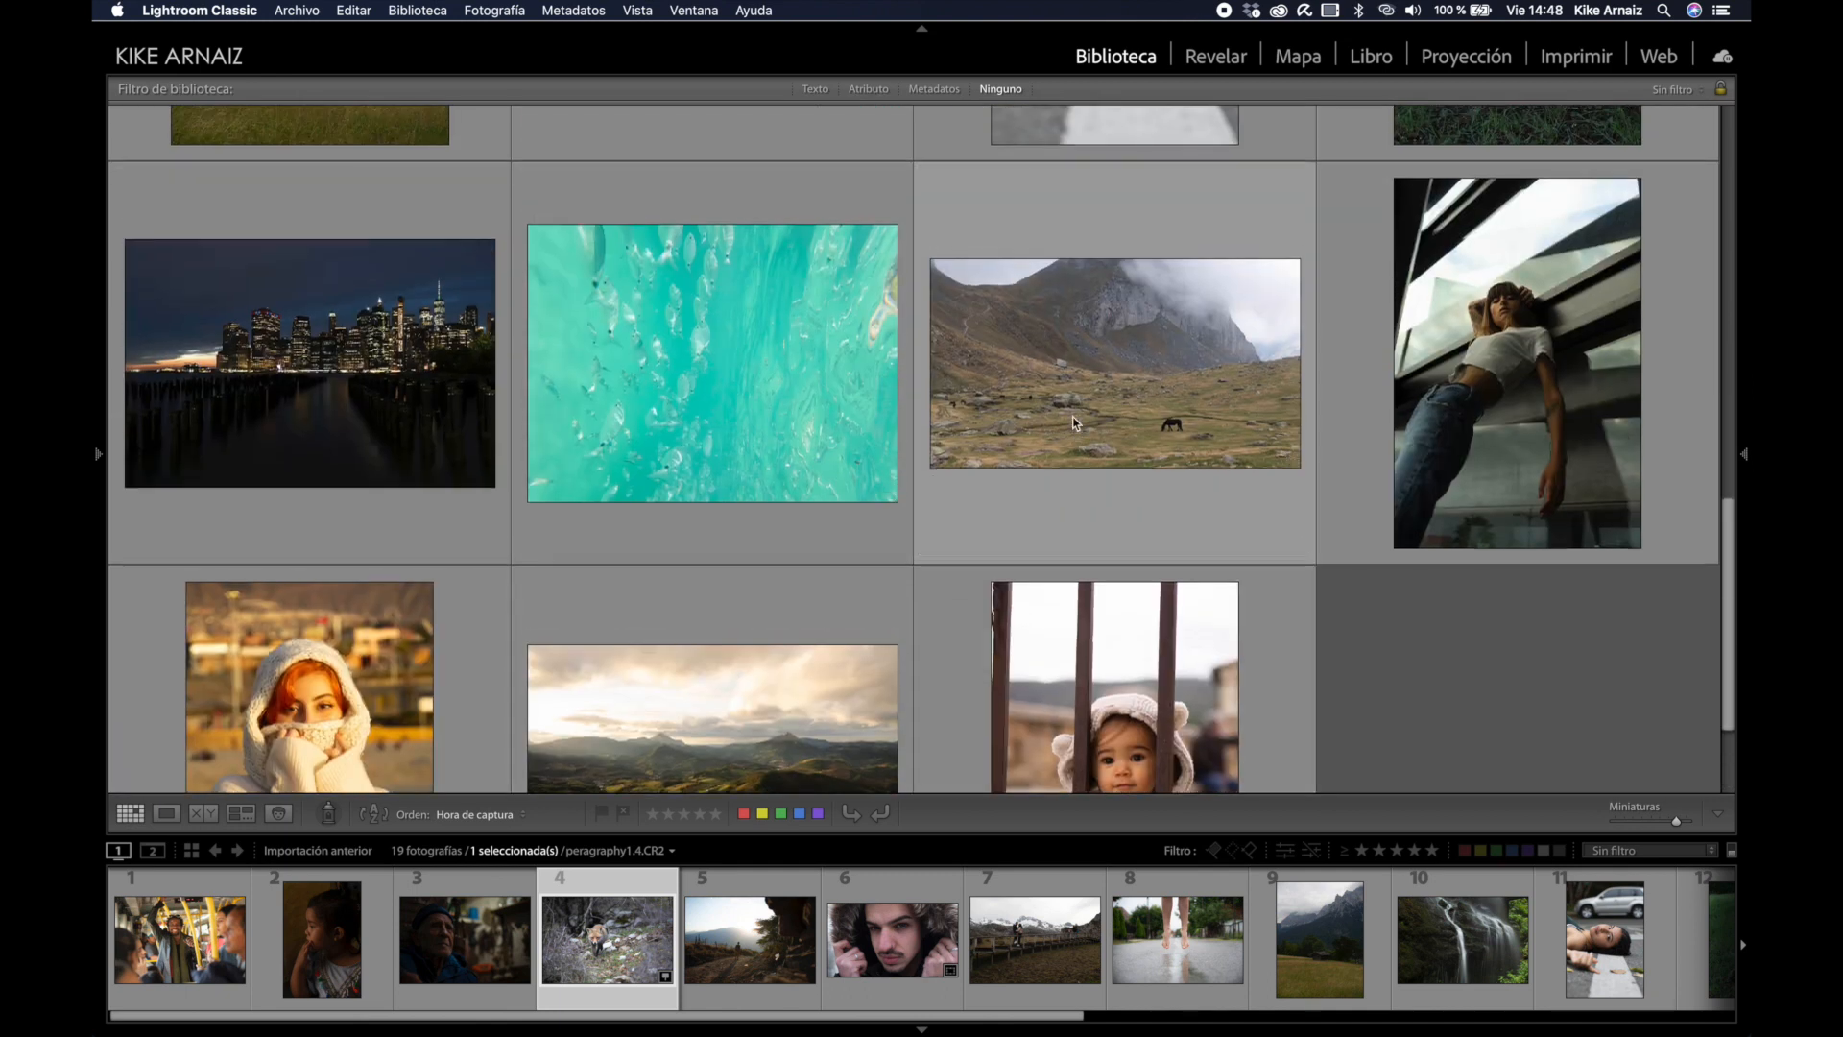
{"action": "scroll", "coordinate": [1075, 422], "scroll_direction": "up", "scroll_amount": 3}
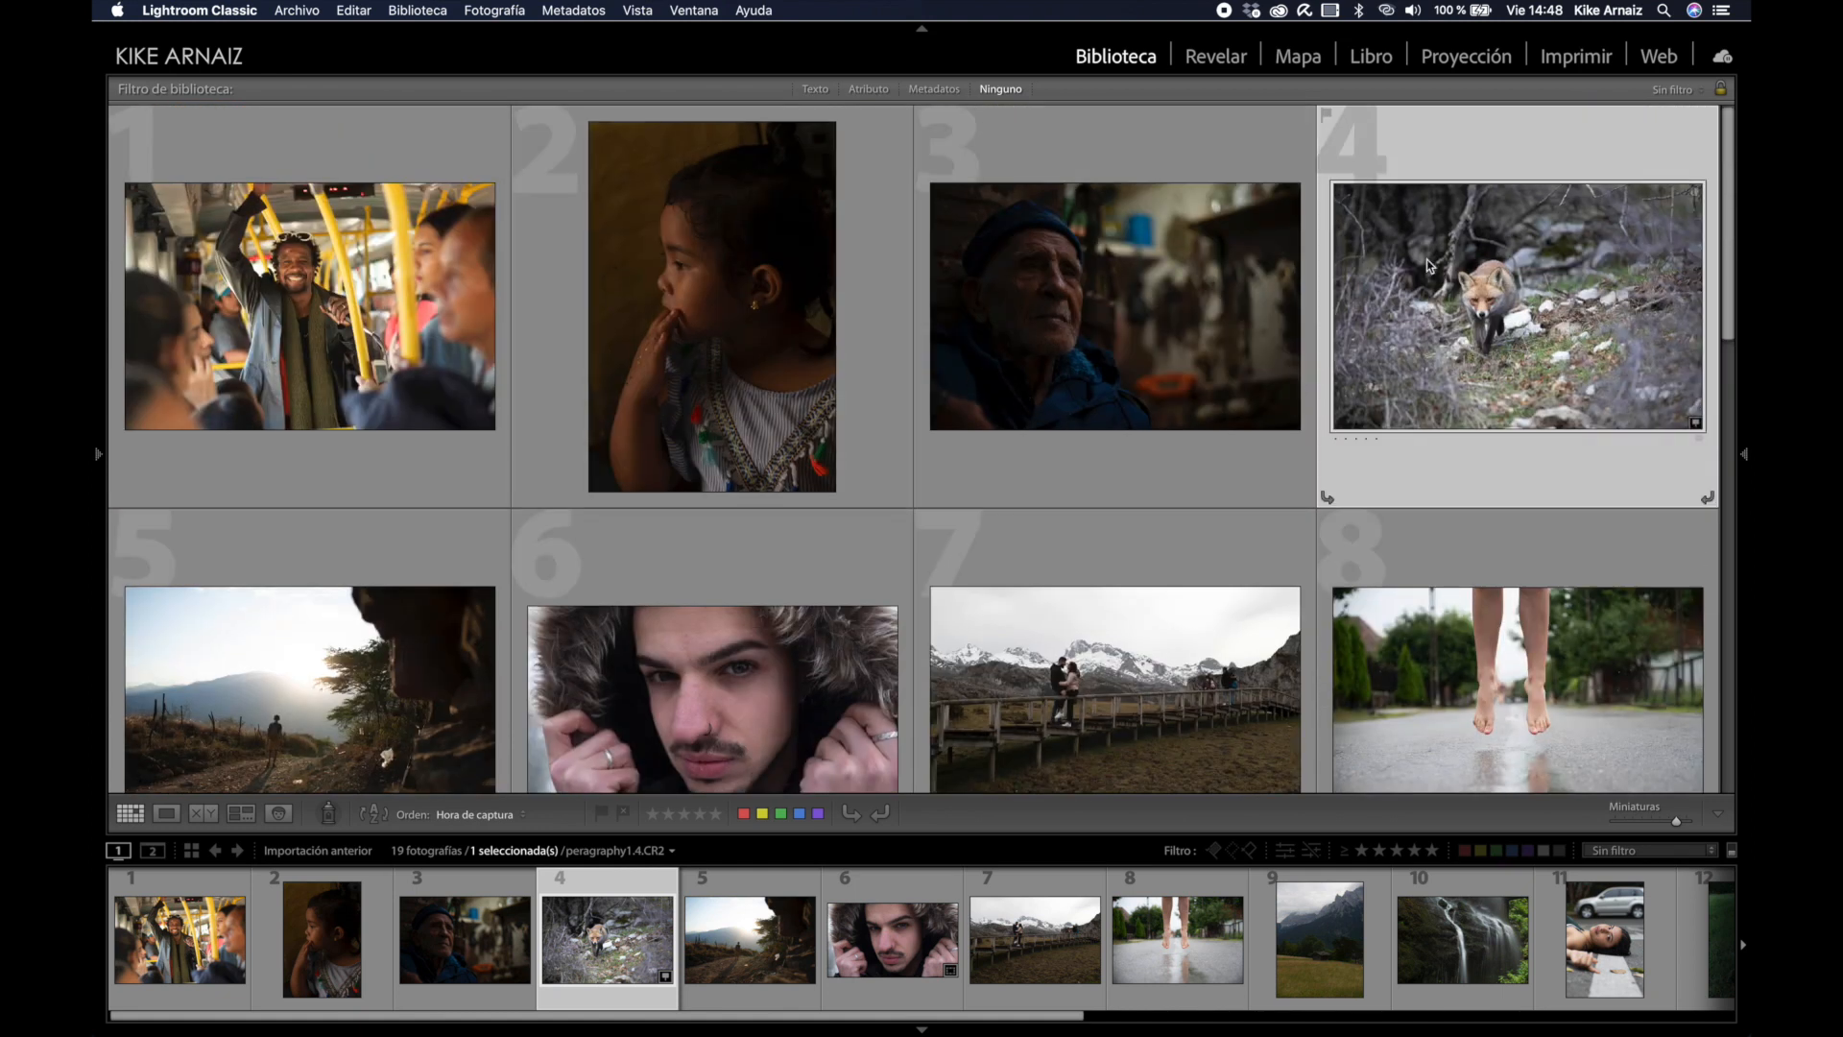
{"action": "left_click", "coordinate": [1216, 56]}
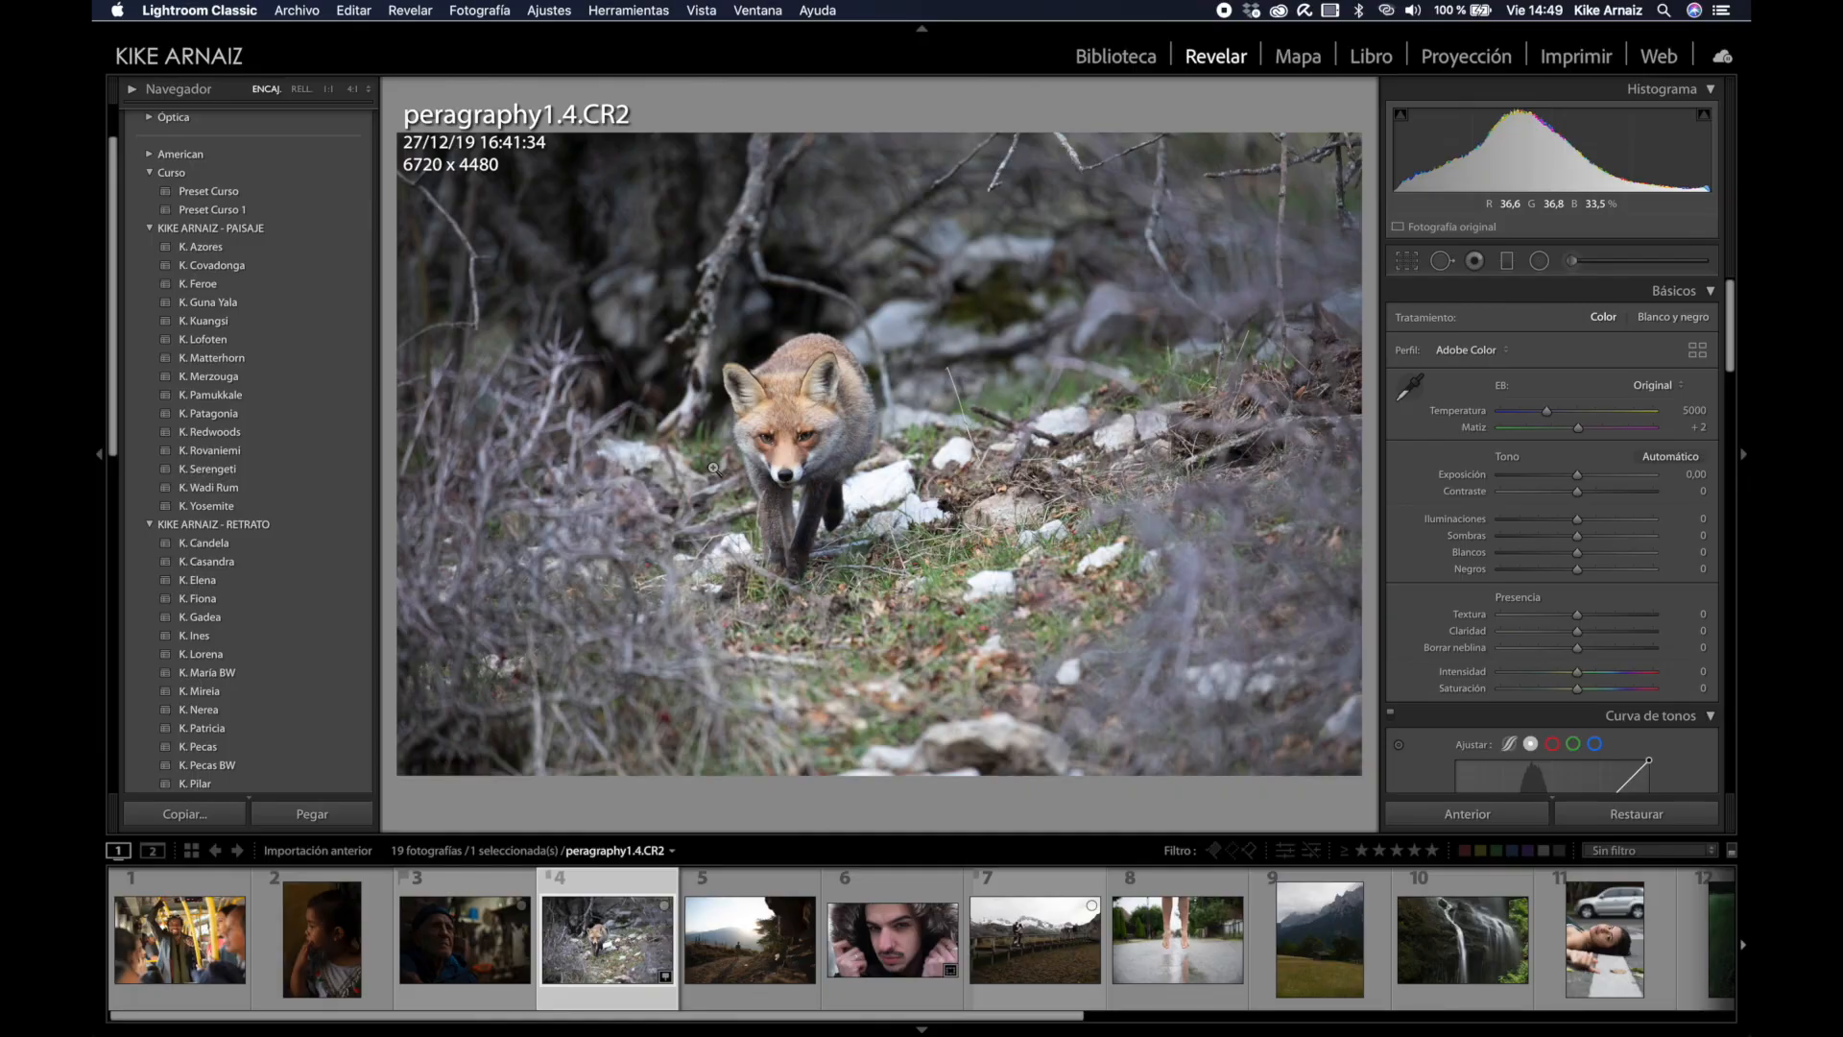
Step: Crop the fox photo in three passes, tightening the frame around the fox to 4954 x 3302
{"action": "key", "text": "r"}
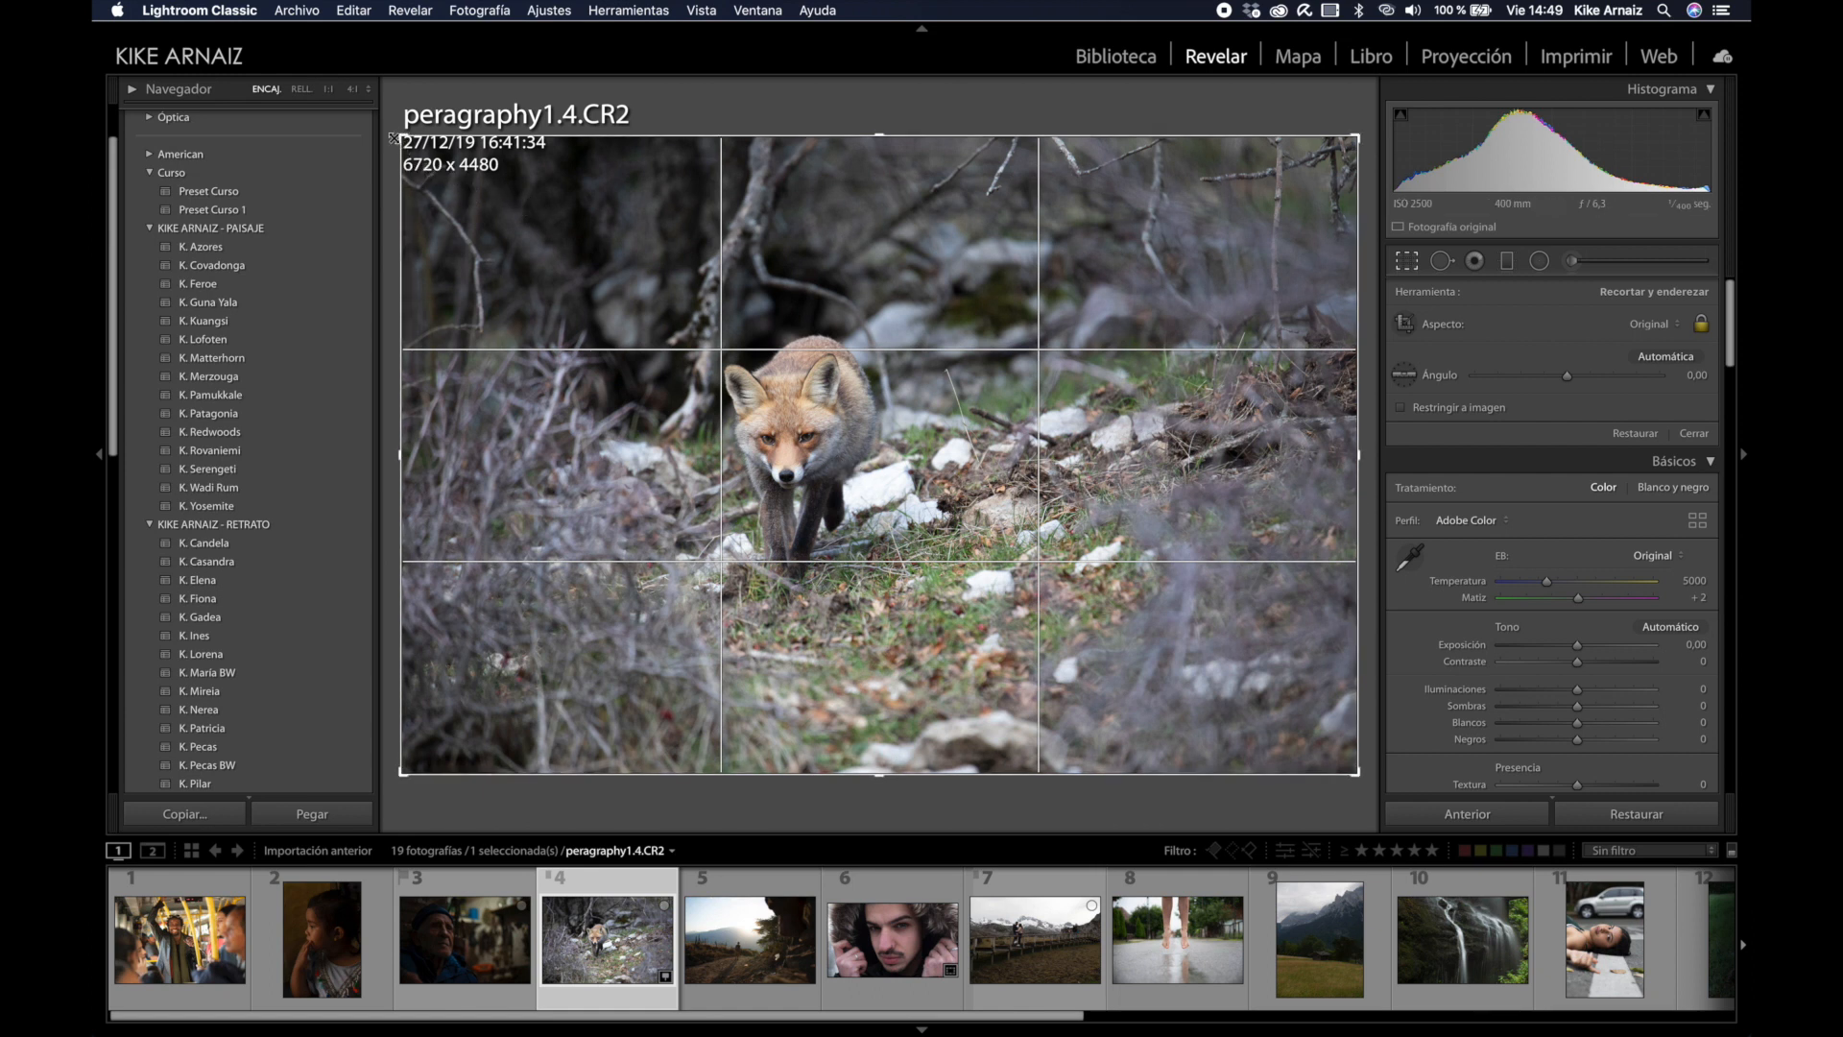
{"action": "left_click_drag", "start_coordinate": [405, 139], "coordinate": [455, 165]}
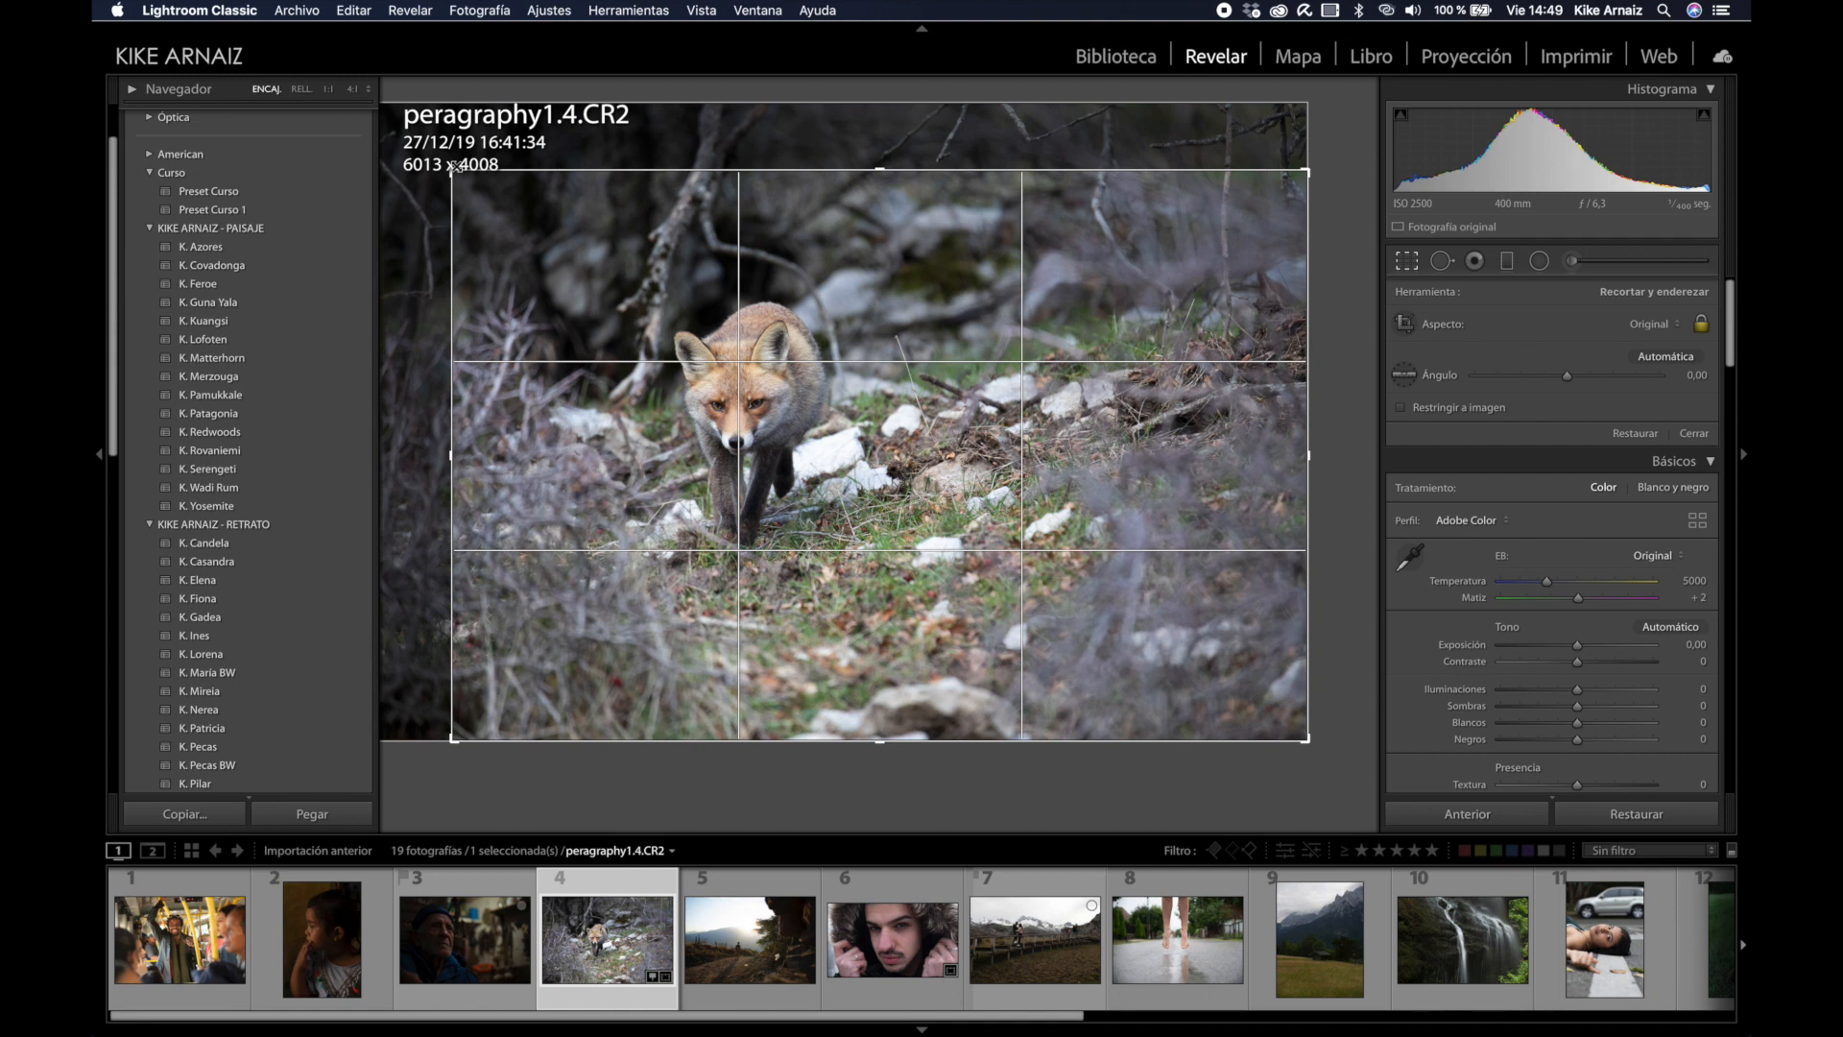
{"action": "key", "text": "Return"}
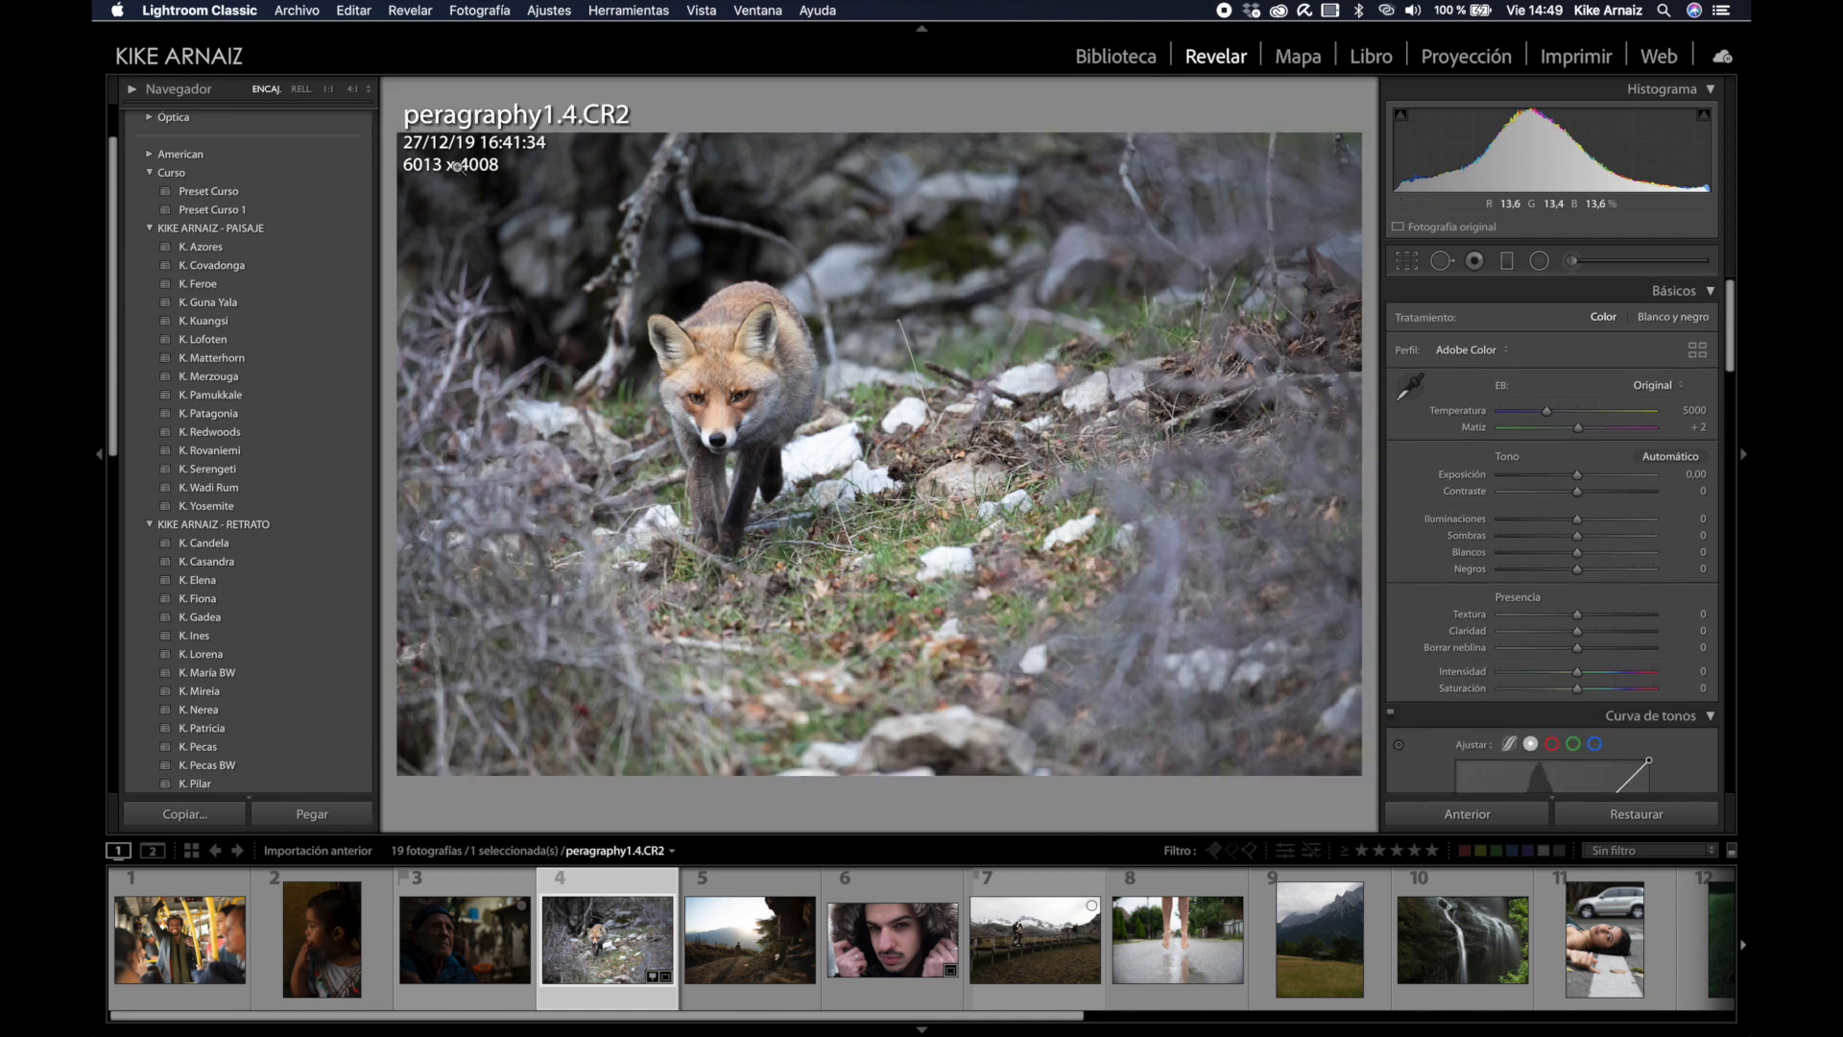
{"action": "key", "text": "r"}
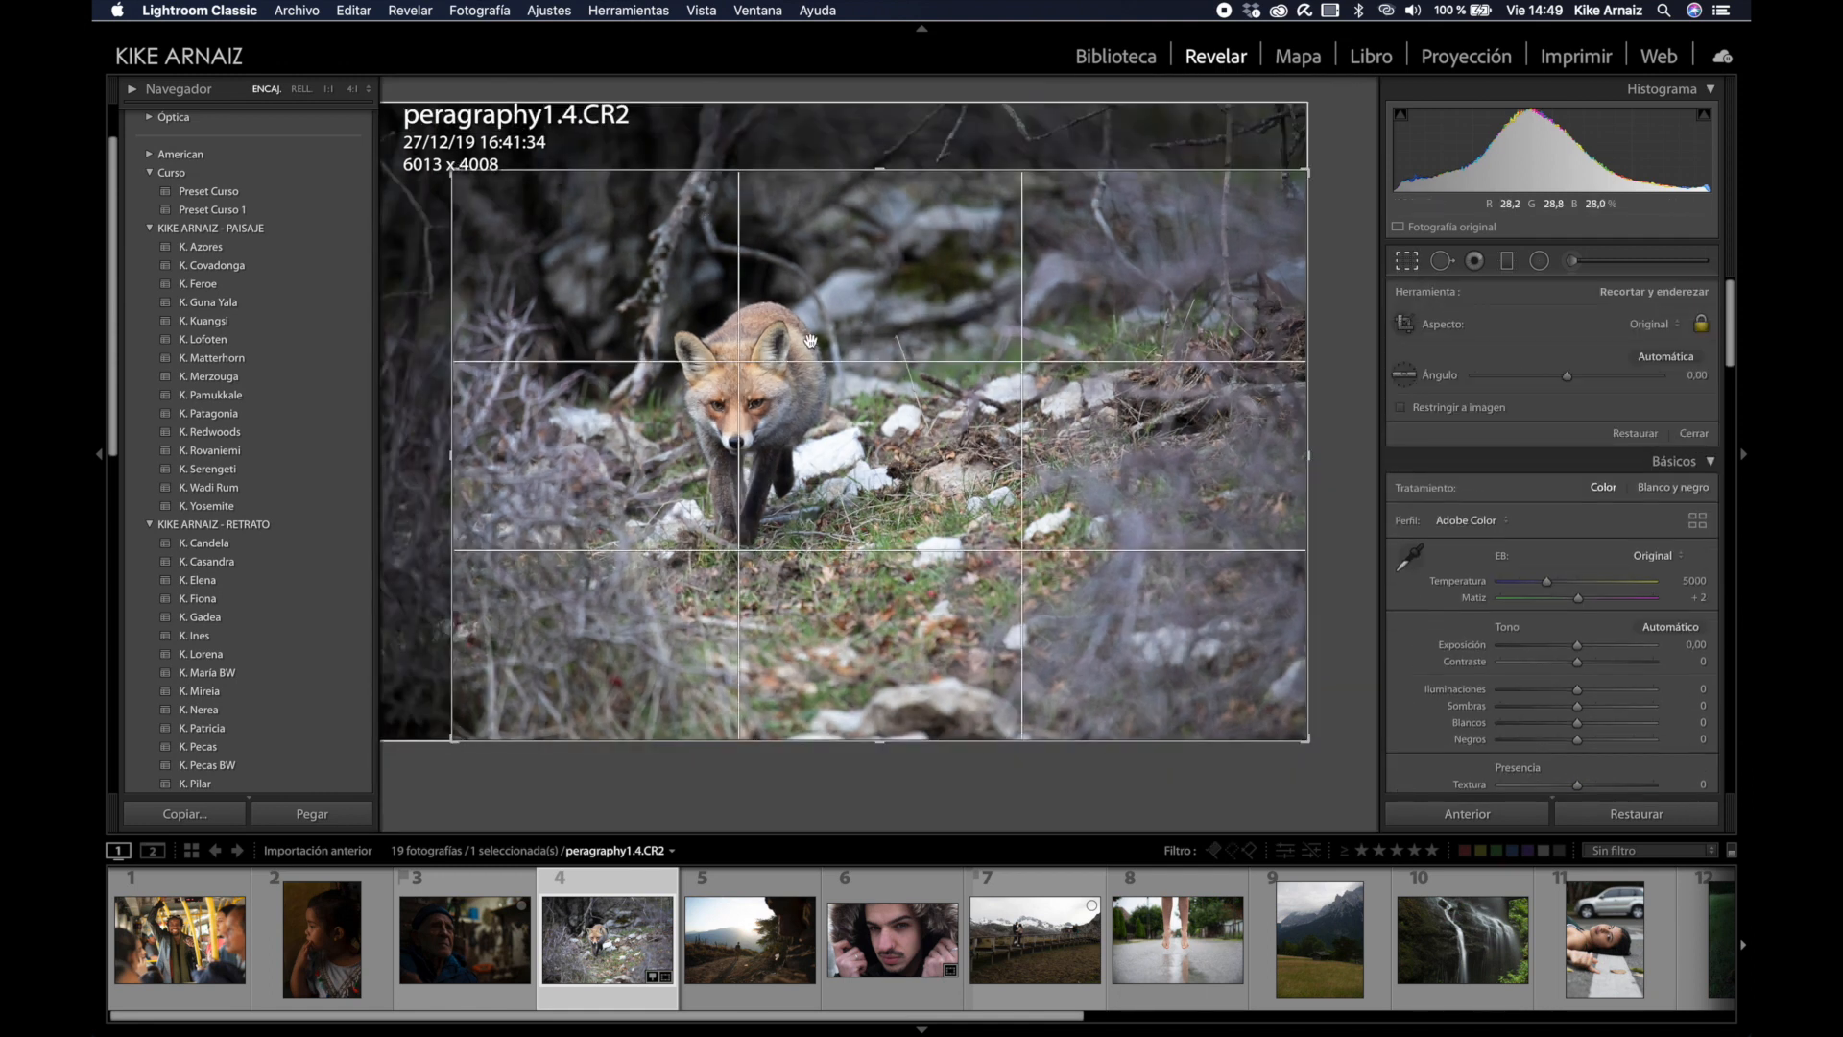
{"action": "left_click_drag", "start_coordinate": [823, 344], "coordinate": [933, 373]}
{"action": "left_click_drag", "start_coordinate": [1305, 736], "coordinate": [1292, 739]}
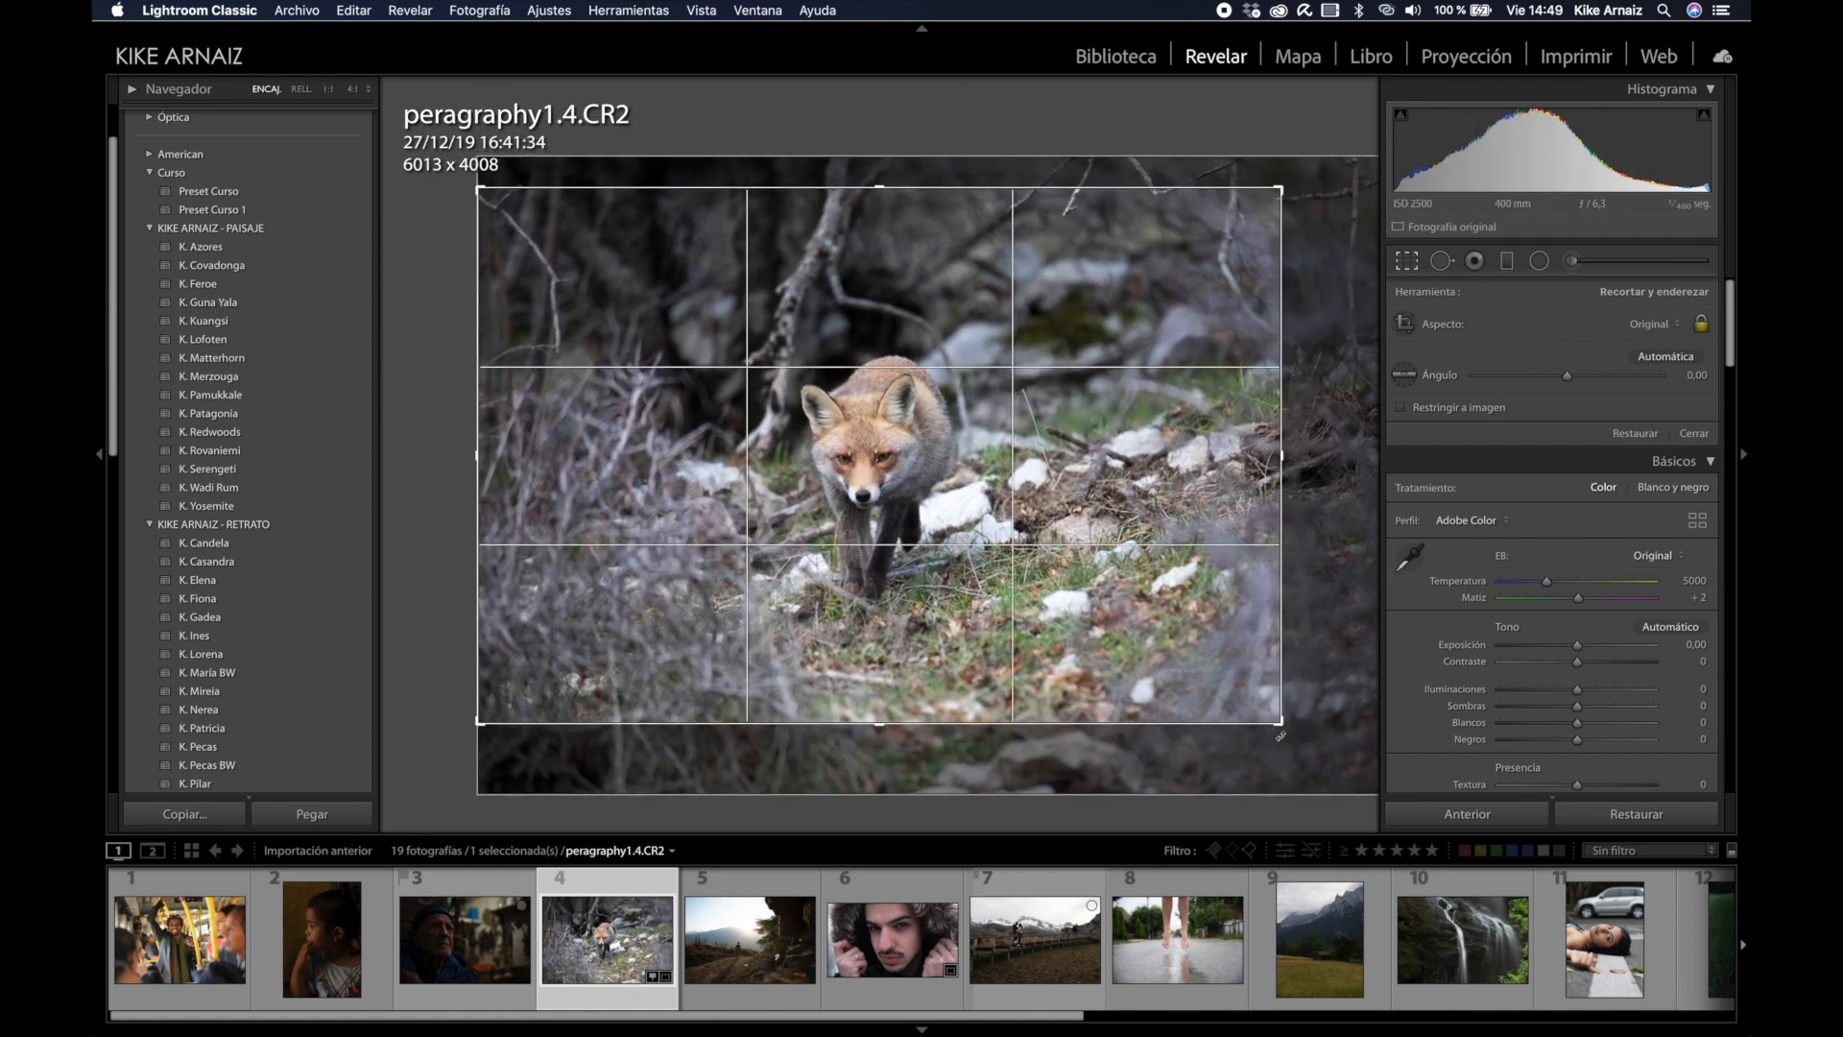
{"action": "left_click_drag", "start_coordinate": [1066, 532], "coordinate": [1065, 525]}
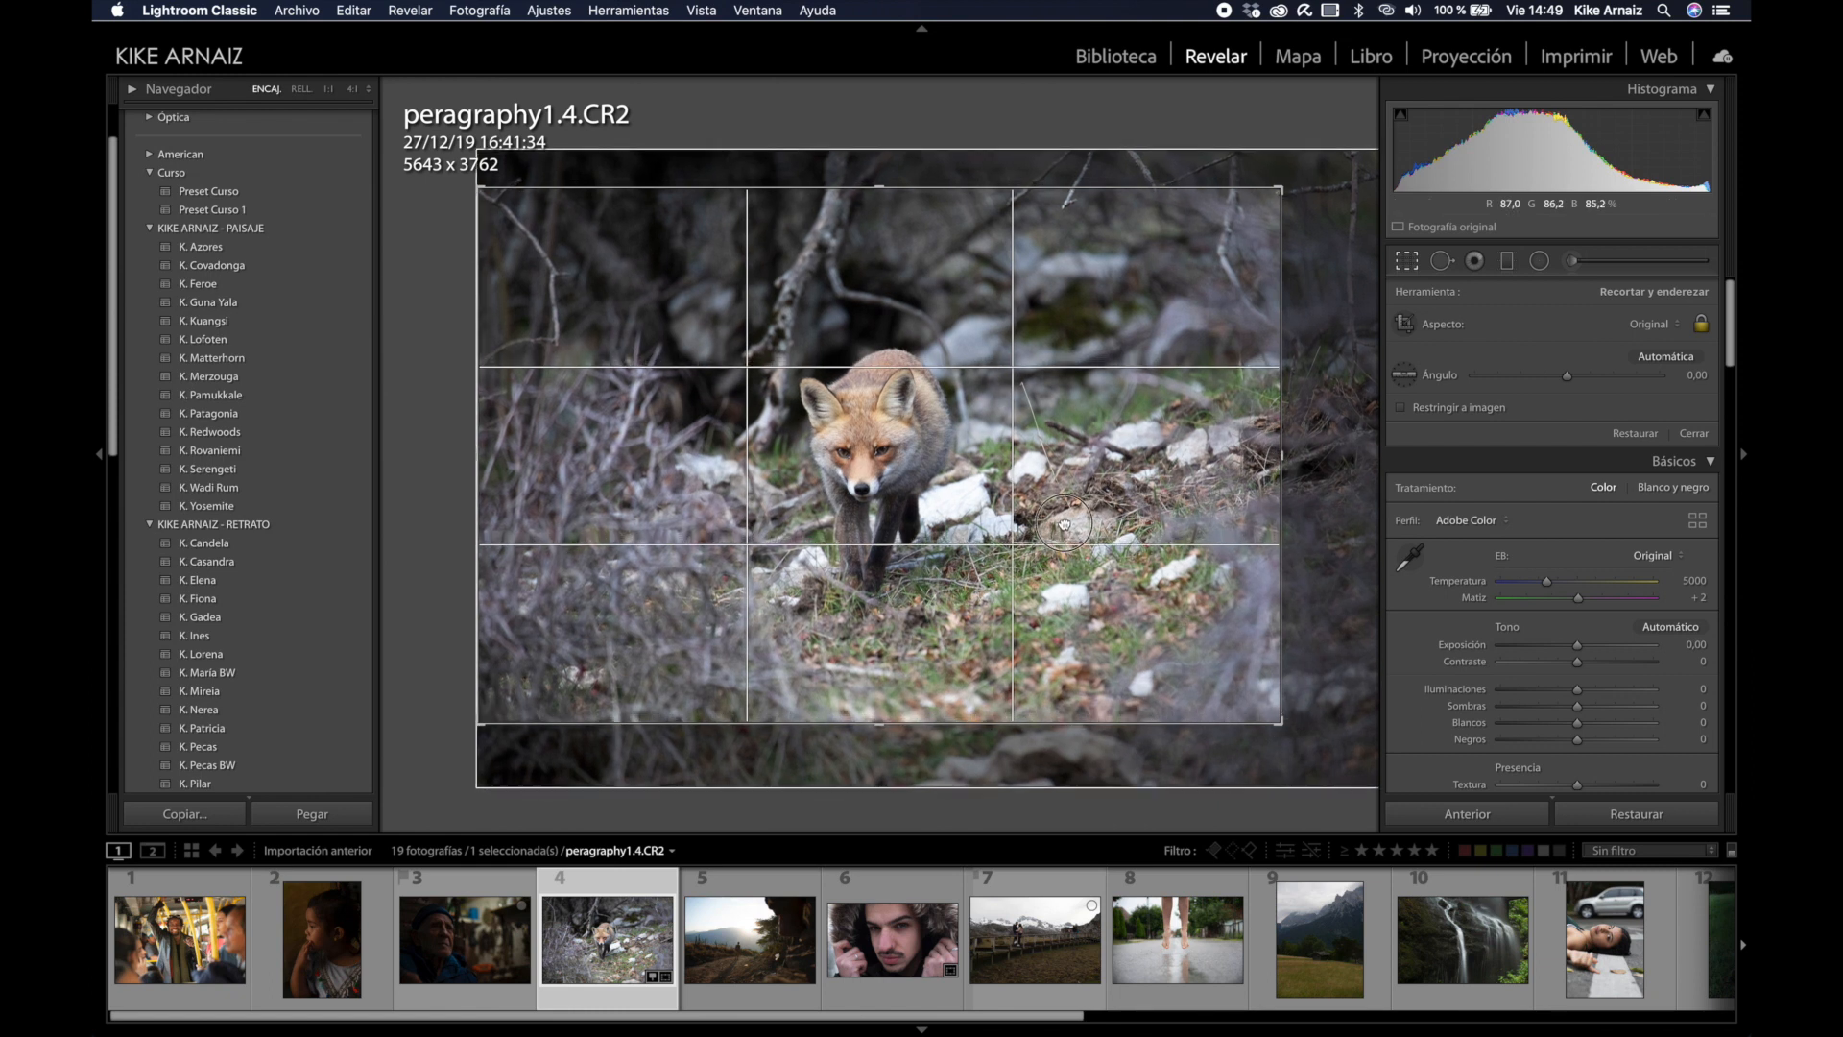
{"action": "key", "text": "Return"}
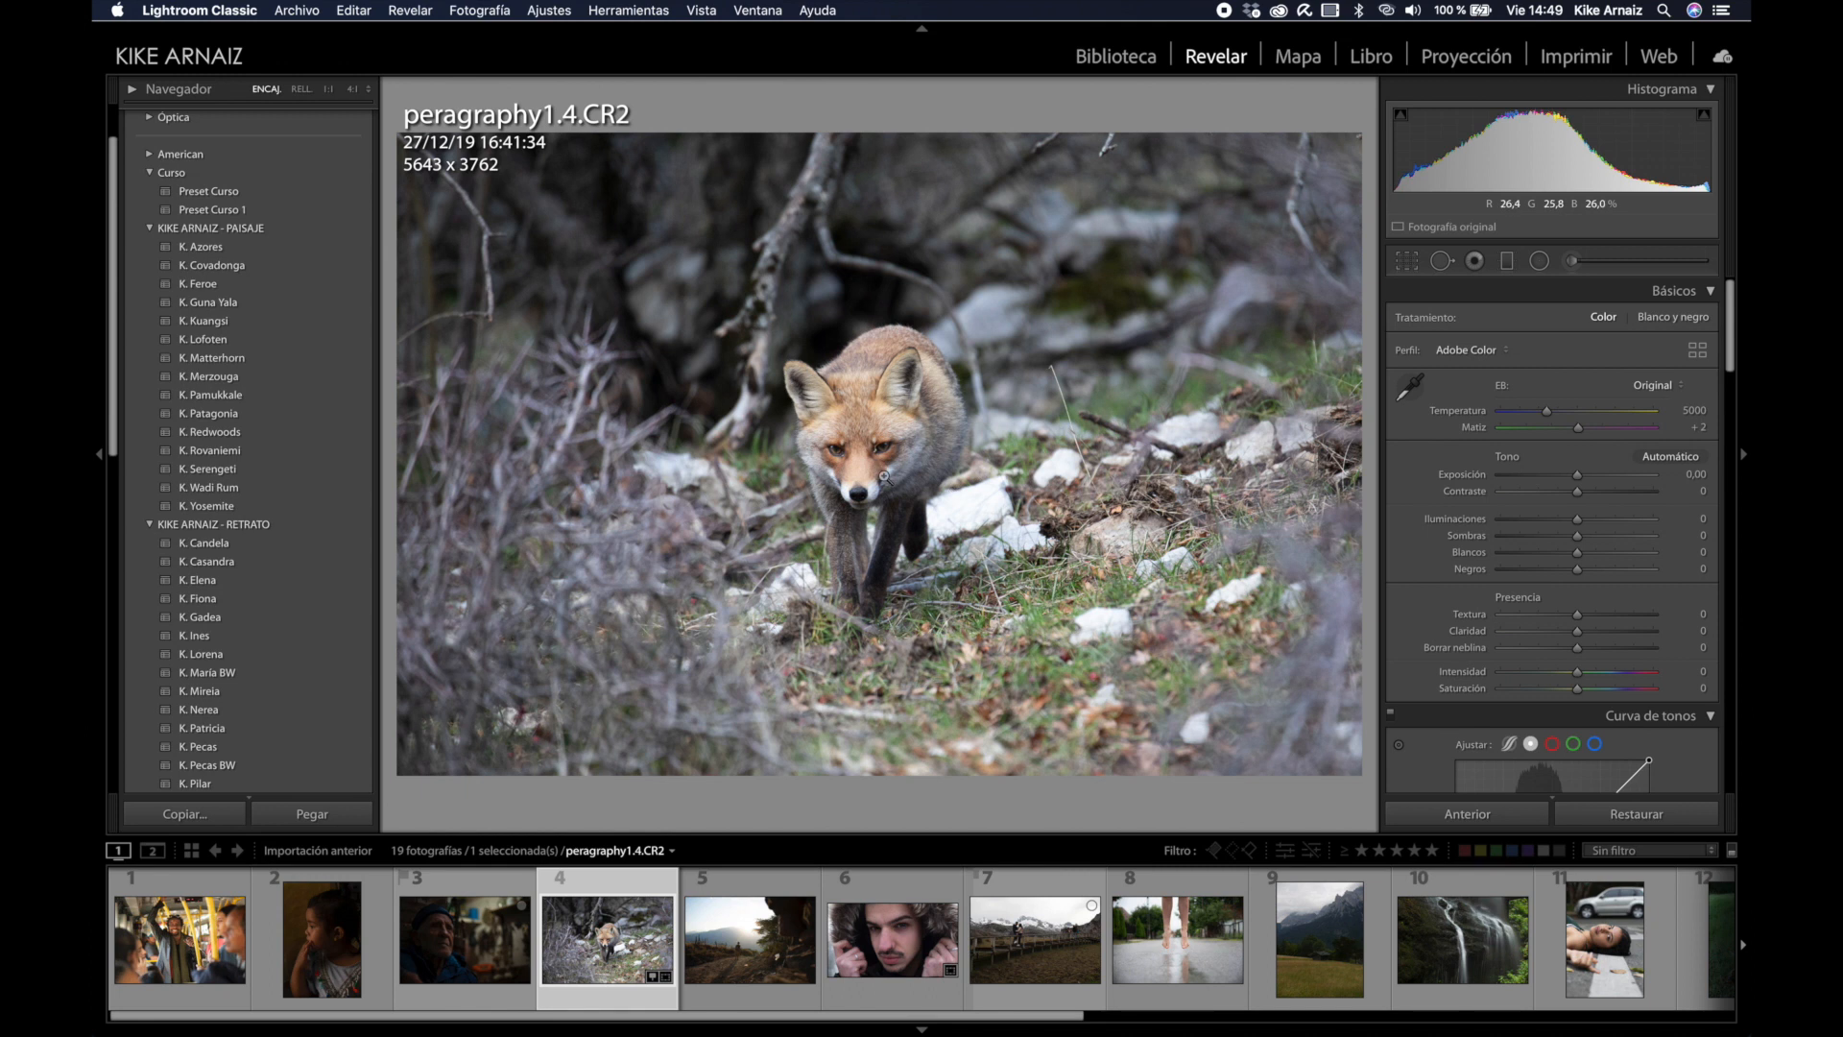
{"action": "key", "text": "r"}
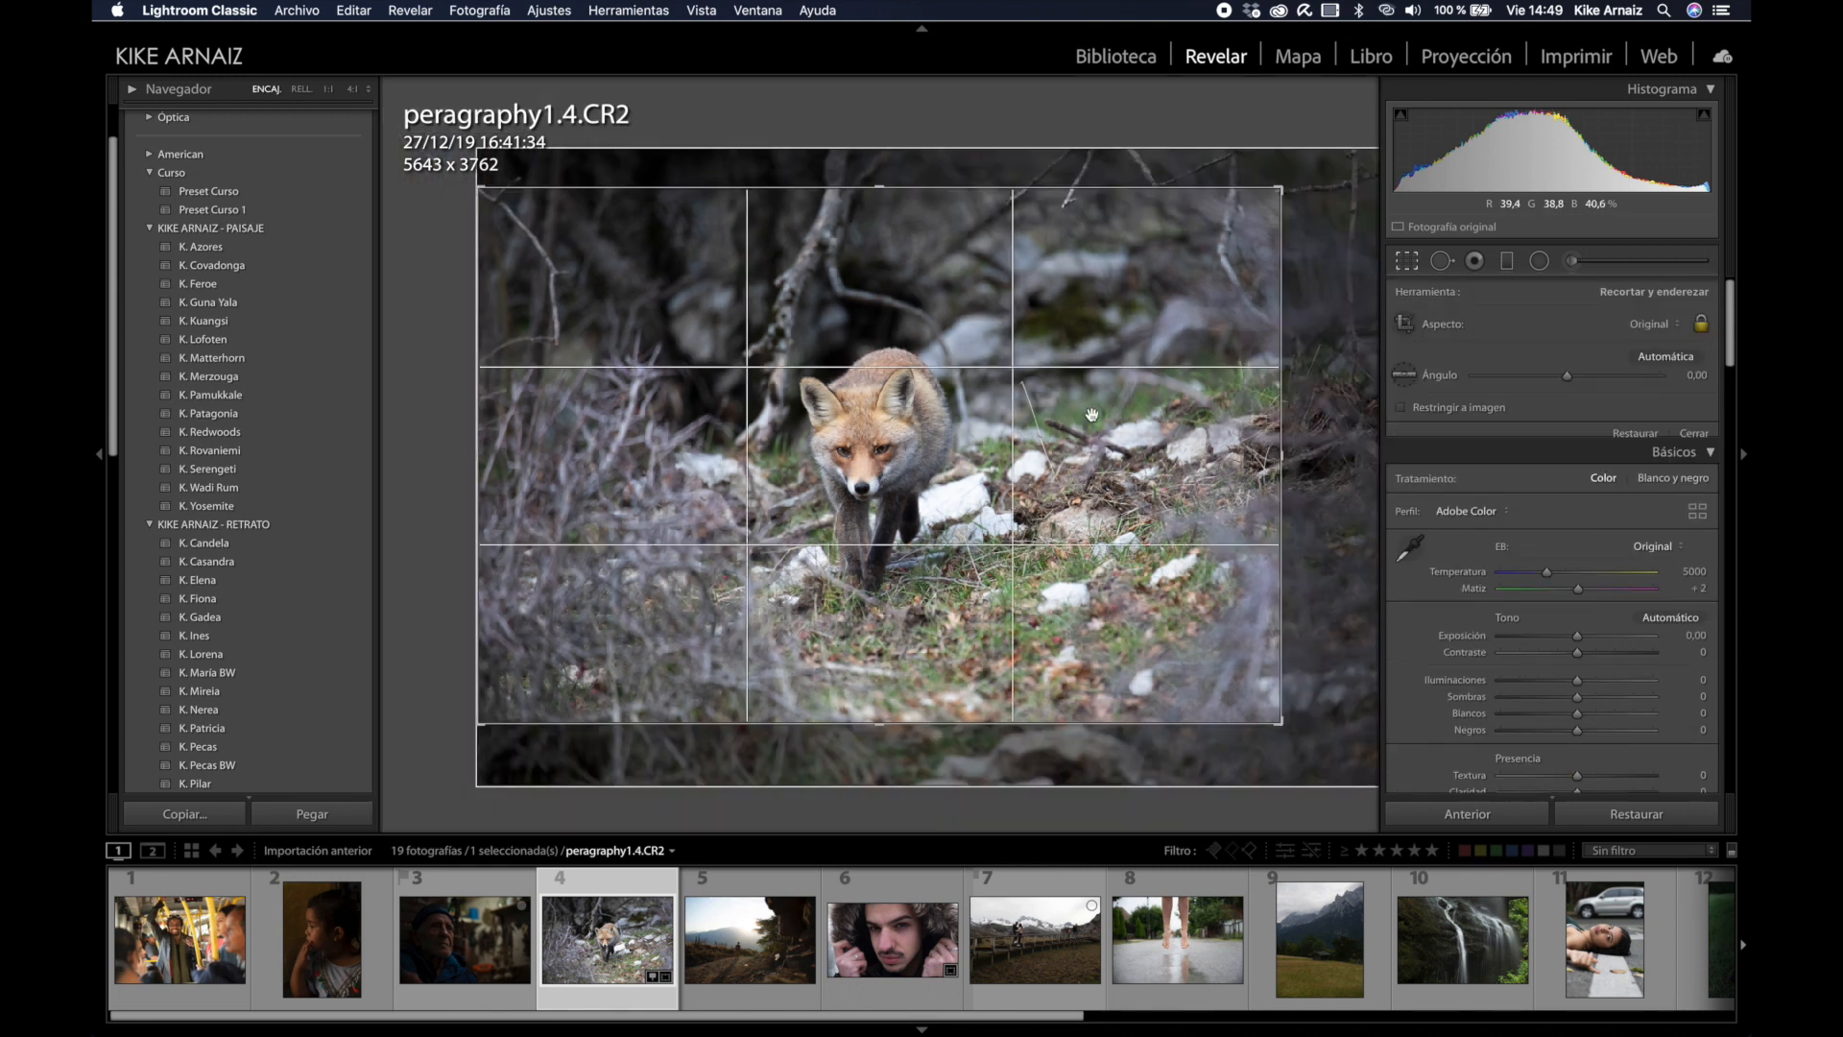
{"action": "left_click_drag", "start_coordinate": [1280, 192], "coordinate": [1232, 220]}
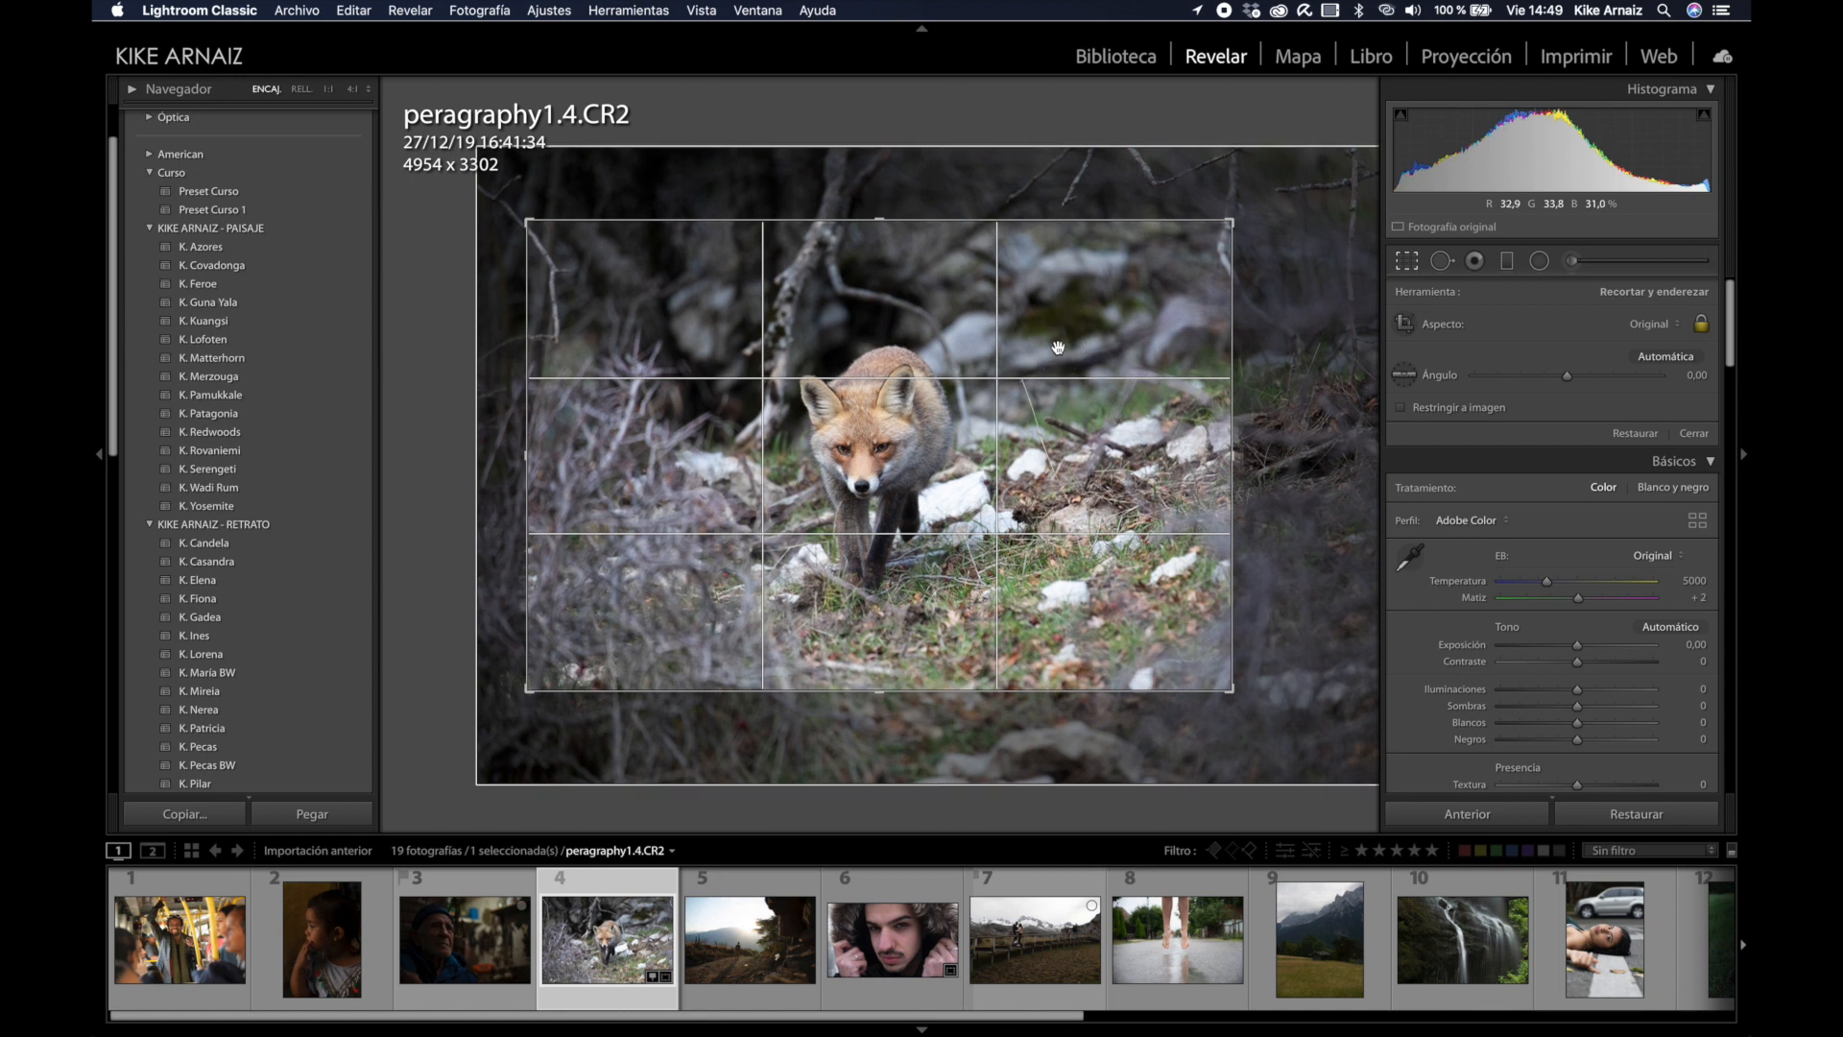
{"action": "key", "text": "Return"}
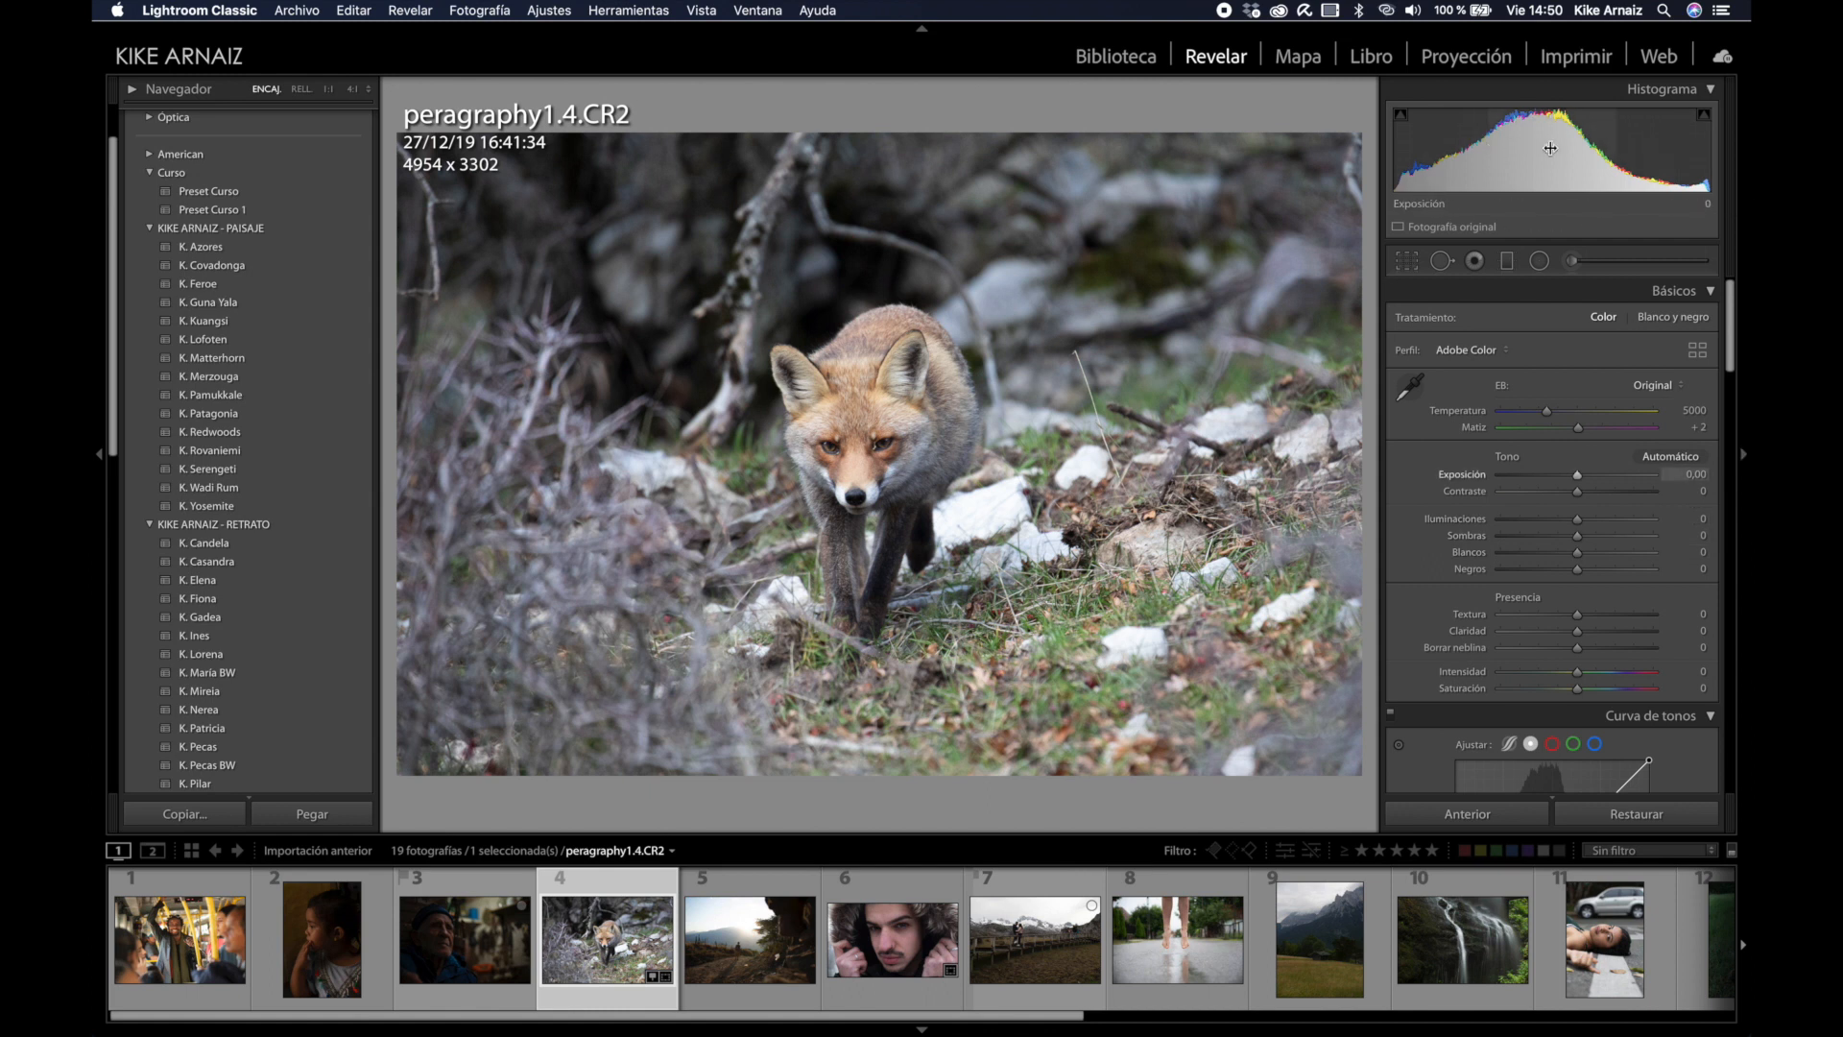
Step: Set exposure to −0,14 and temperature to 5600, and raise contrast to +22
{"action": "left_click_drag", "start_coordinate": [1546, 154], "coordinate": [1514, 154]}
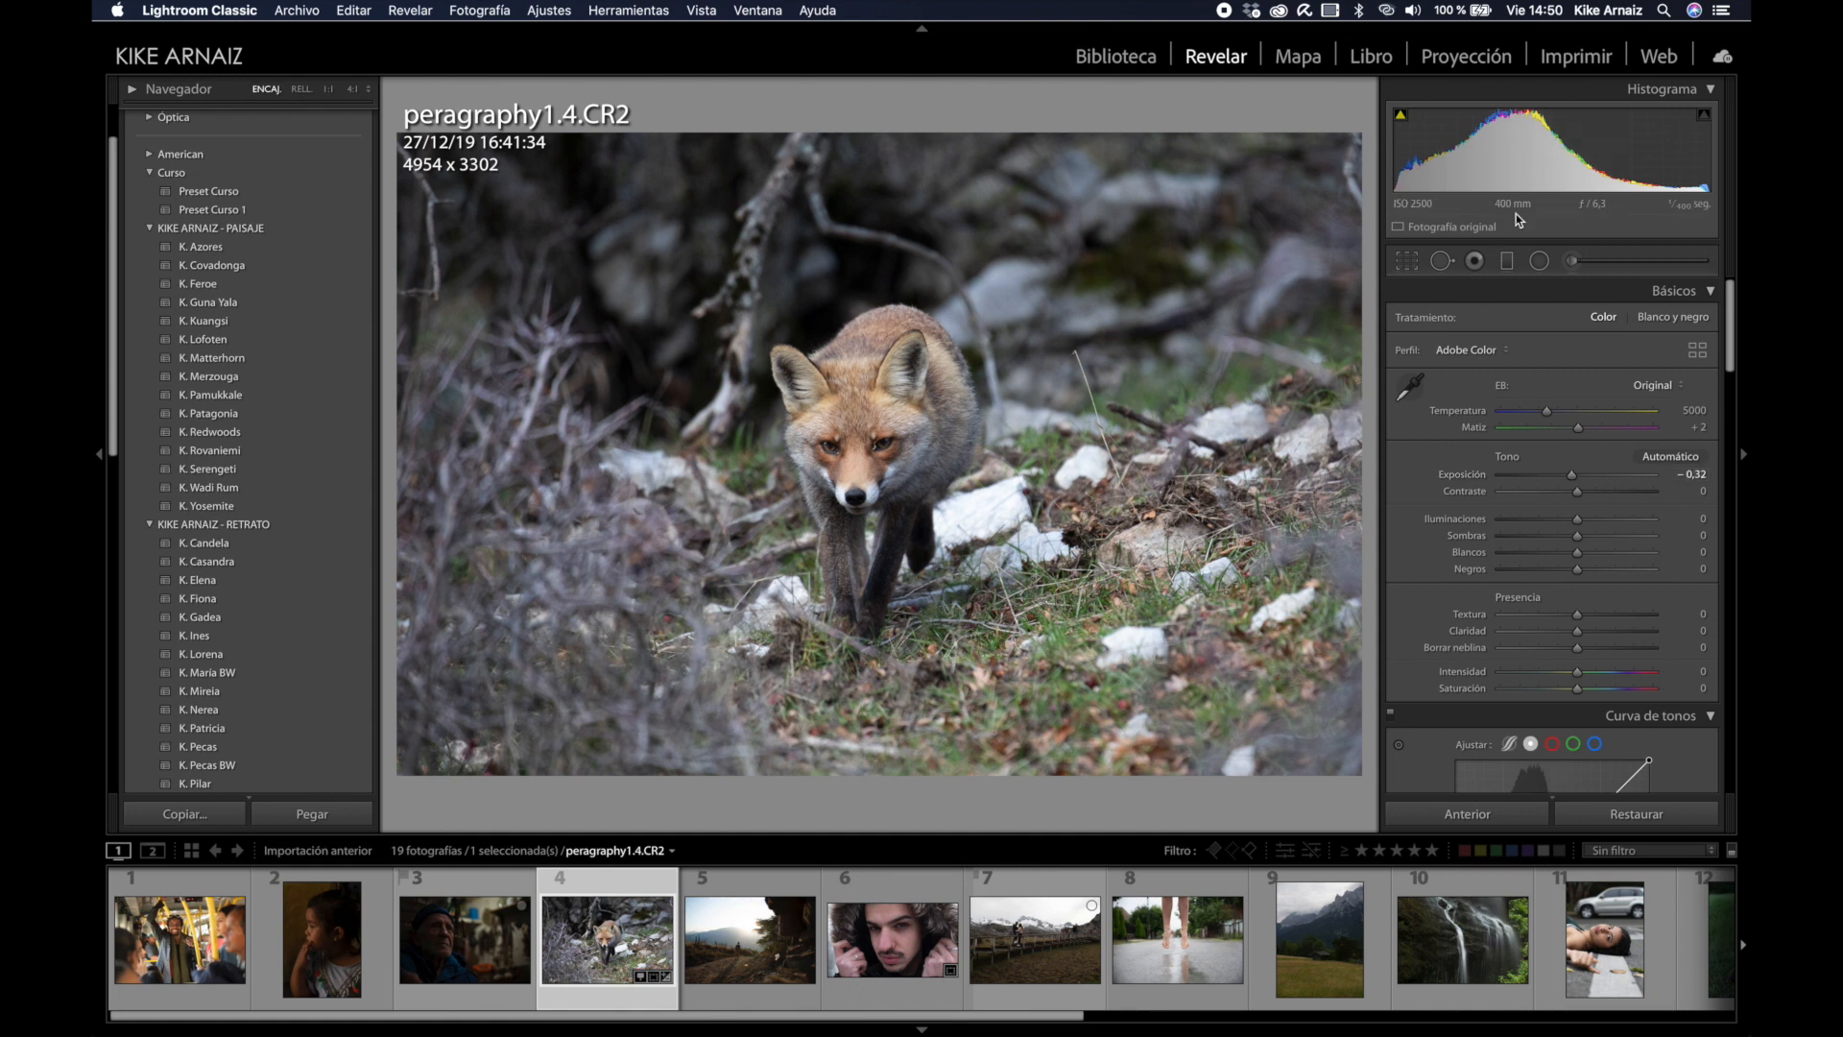
{"action": "left_click_drag", "start_coordinate": [1541, 153], "coordinate": [1556, 154]}
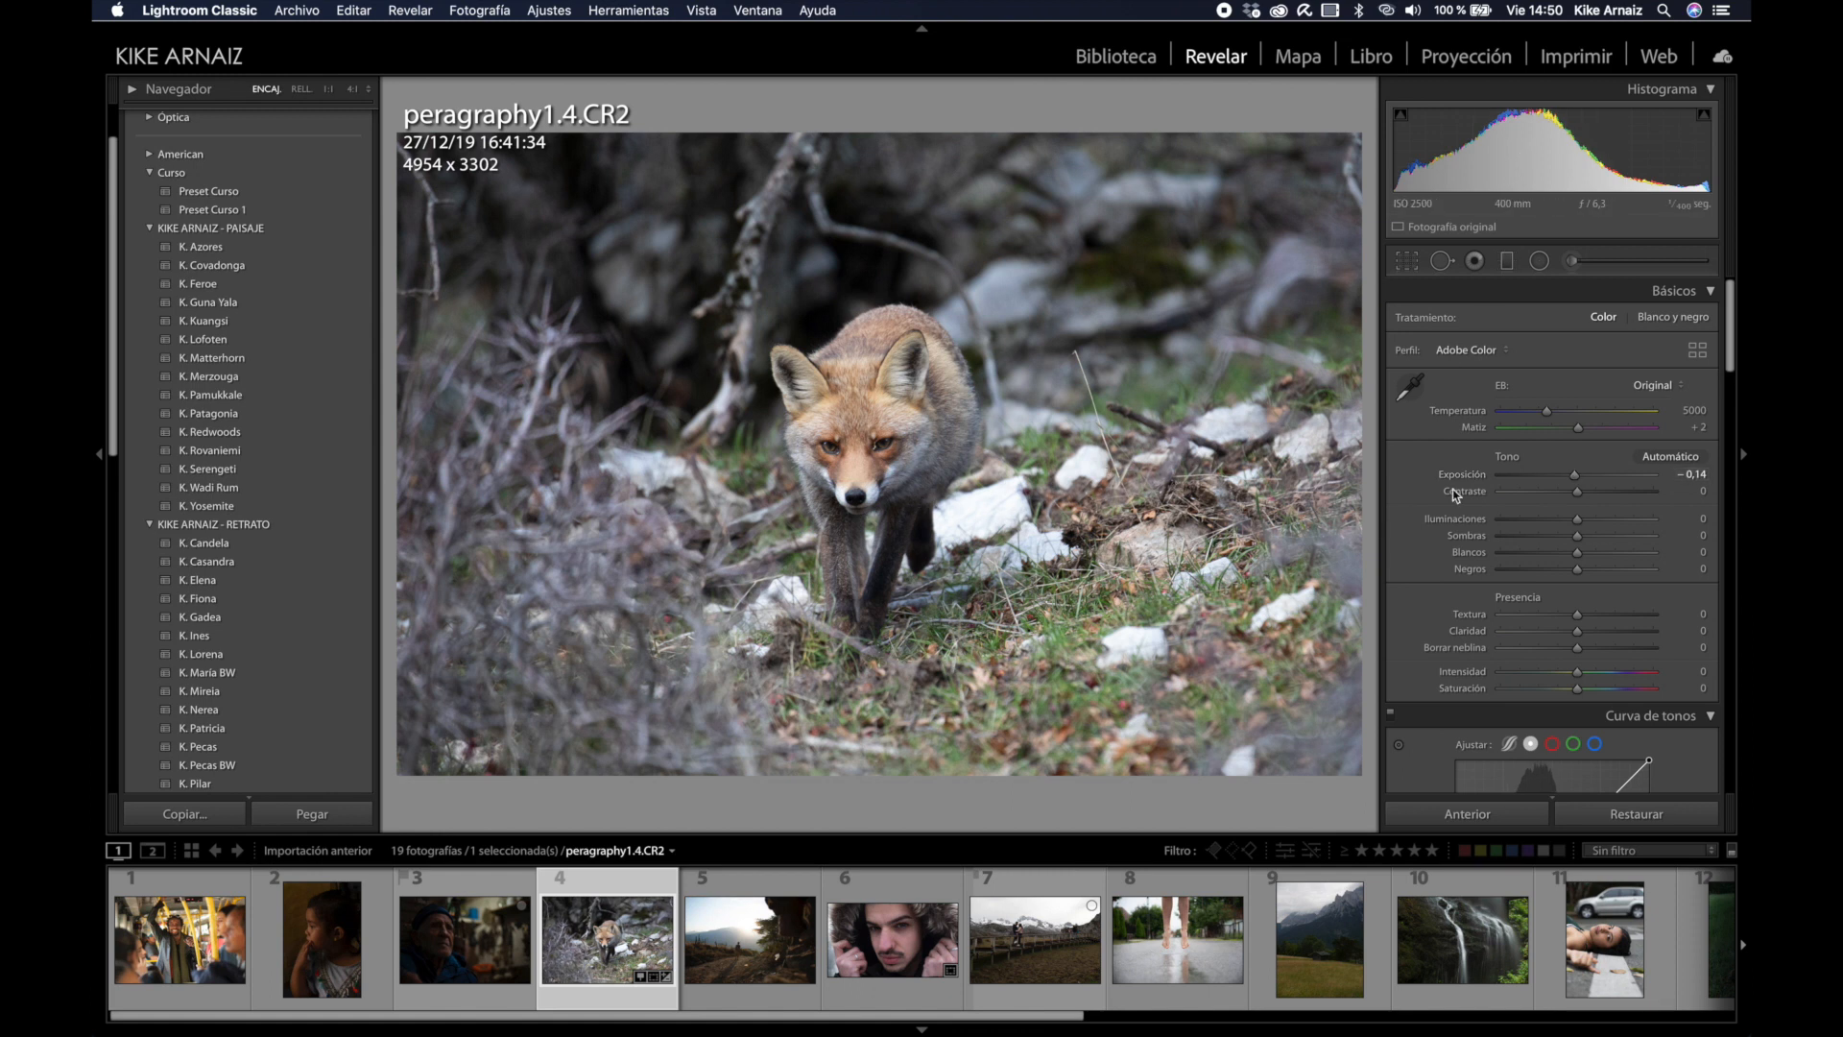
{"action": "left_click_drag", "start_coordinate": [1548, 415], "coordinate": [1557, 416]}
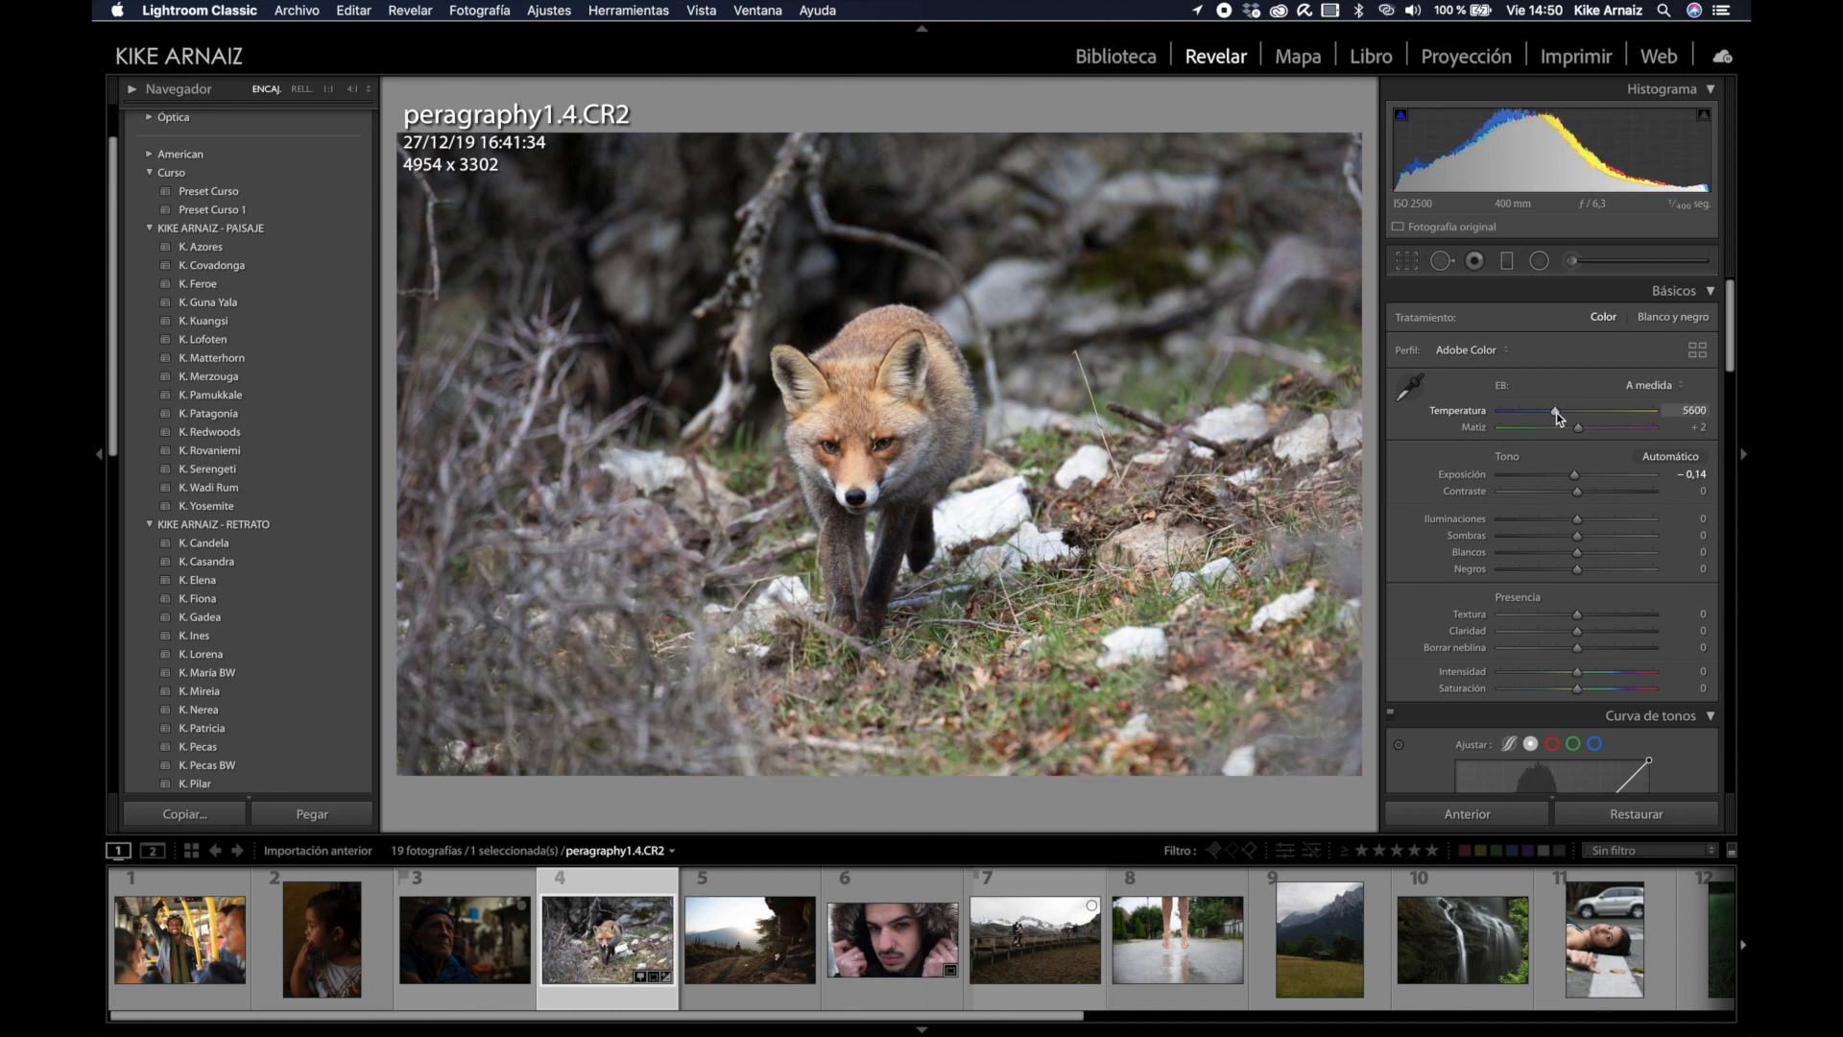
{"action": "scroll", "coordinate": [1574, 415], "scroll_direction": "down", "scroll_amount": 3}
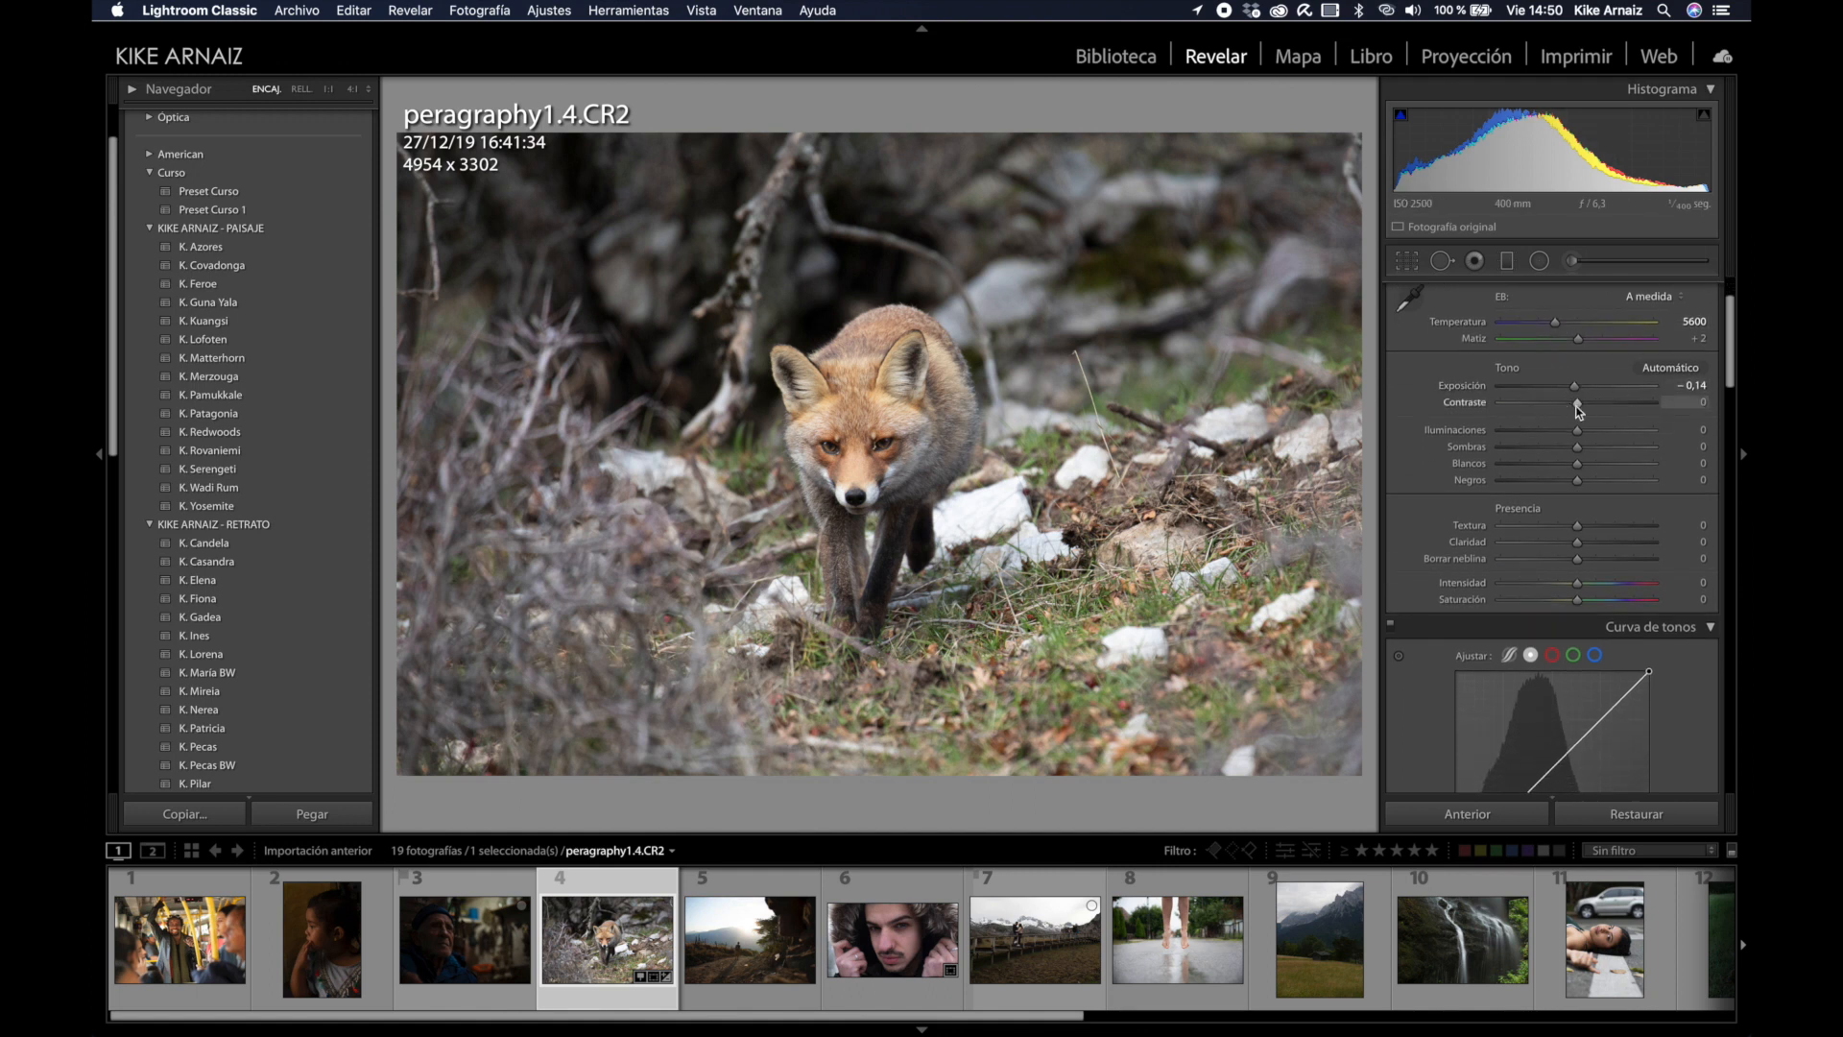
{"action": "left_click_drag", "start_coordinate": [1581, 403], "coordinate": [1597, 408]}
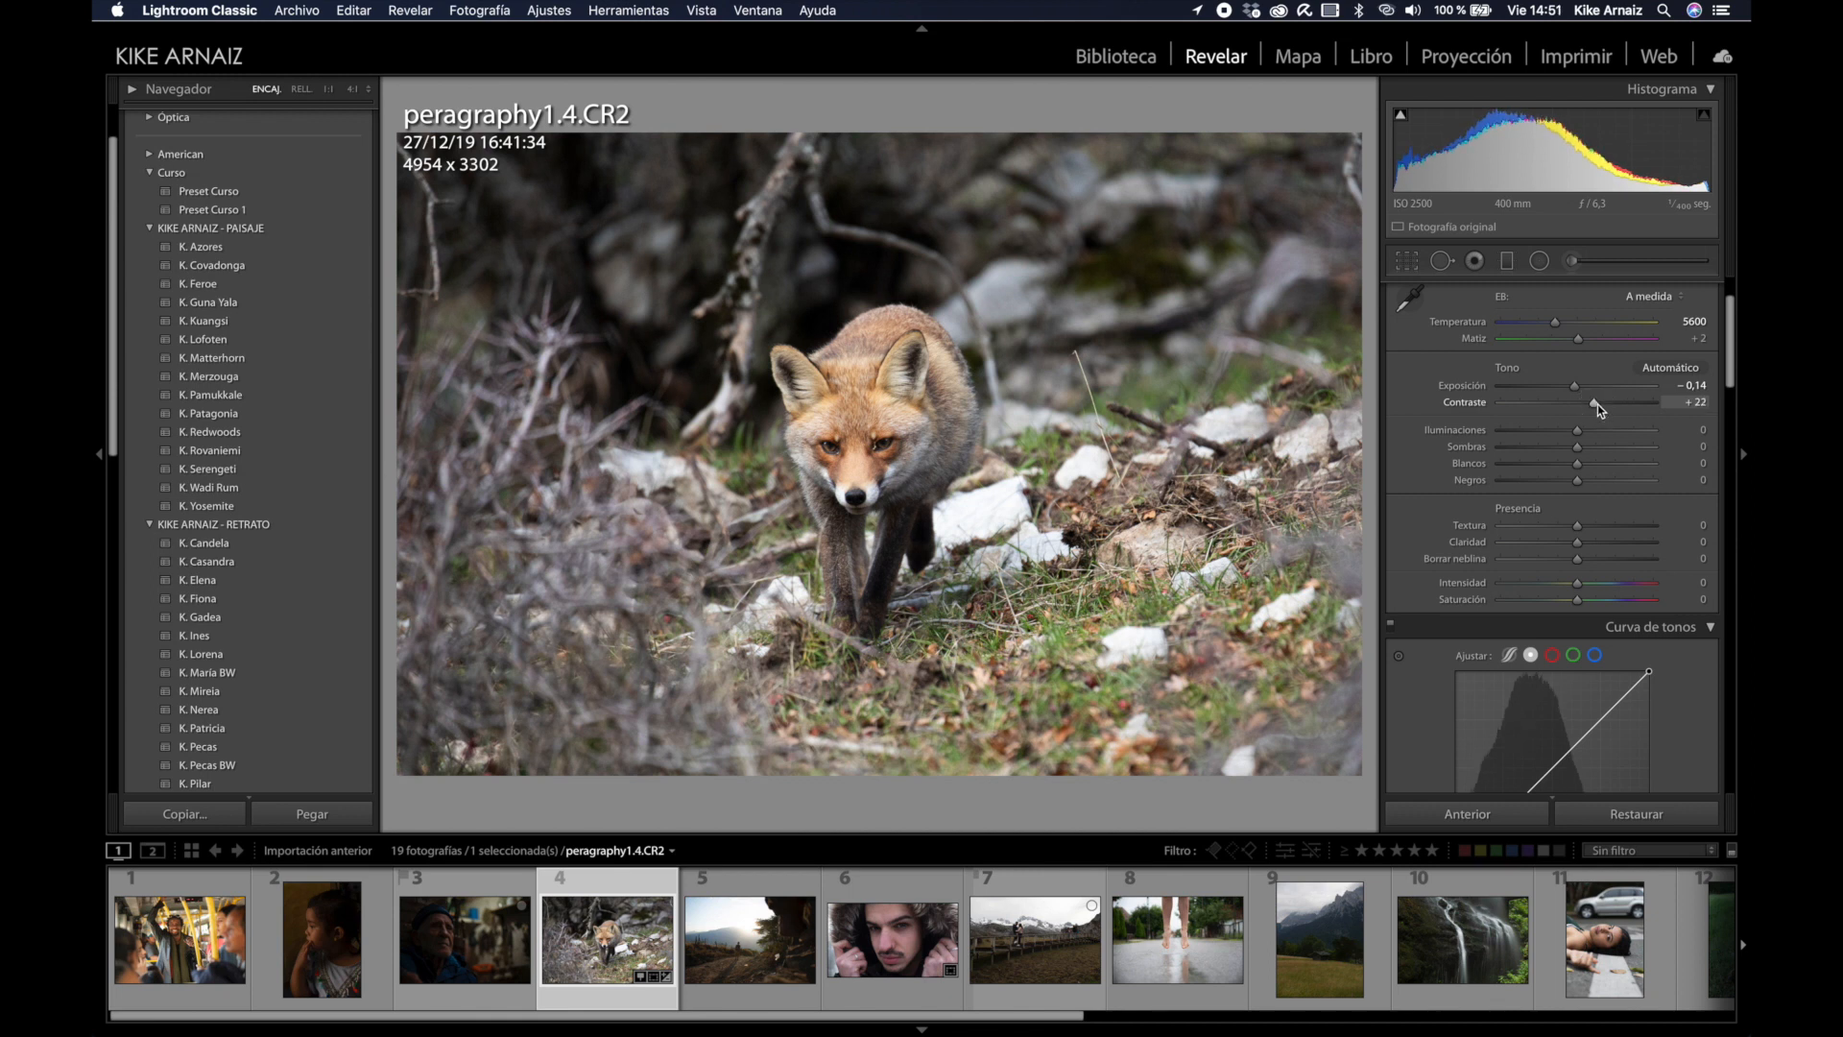
{"action": "scroll", "coordinate": [1597, 405], "scroll_direction": "down", "scroll_amount": 5}
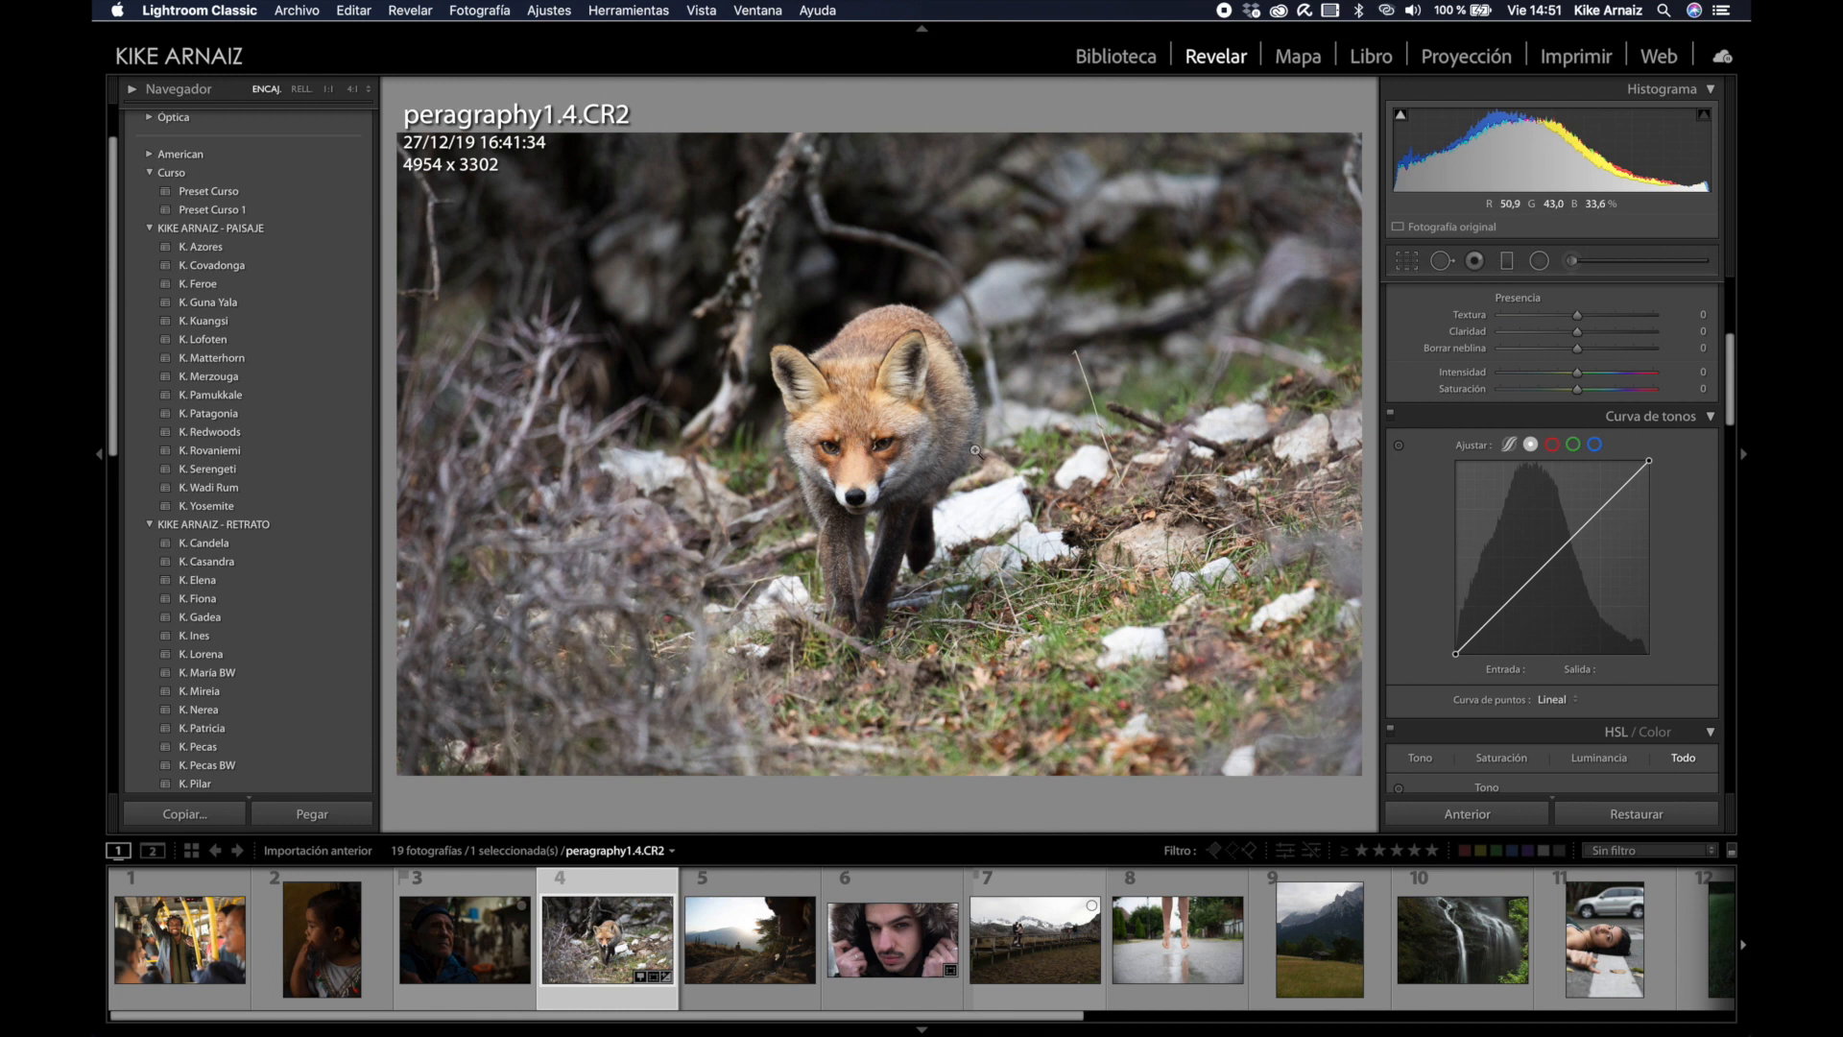
Step: Raise HSL orange saturation to +81 and yellow saturation to +5
{"action": "scroll", "coordinate": [1657, 561], "scroll_direction": "down", "scroll_amount": 7}
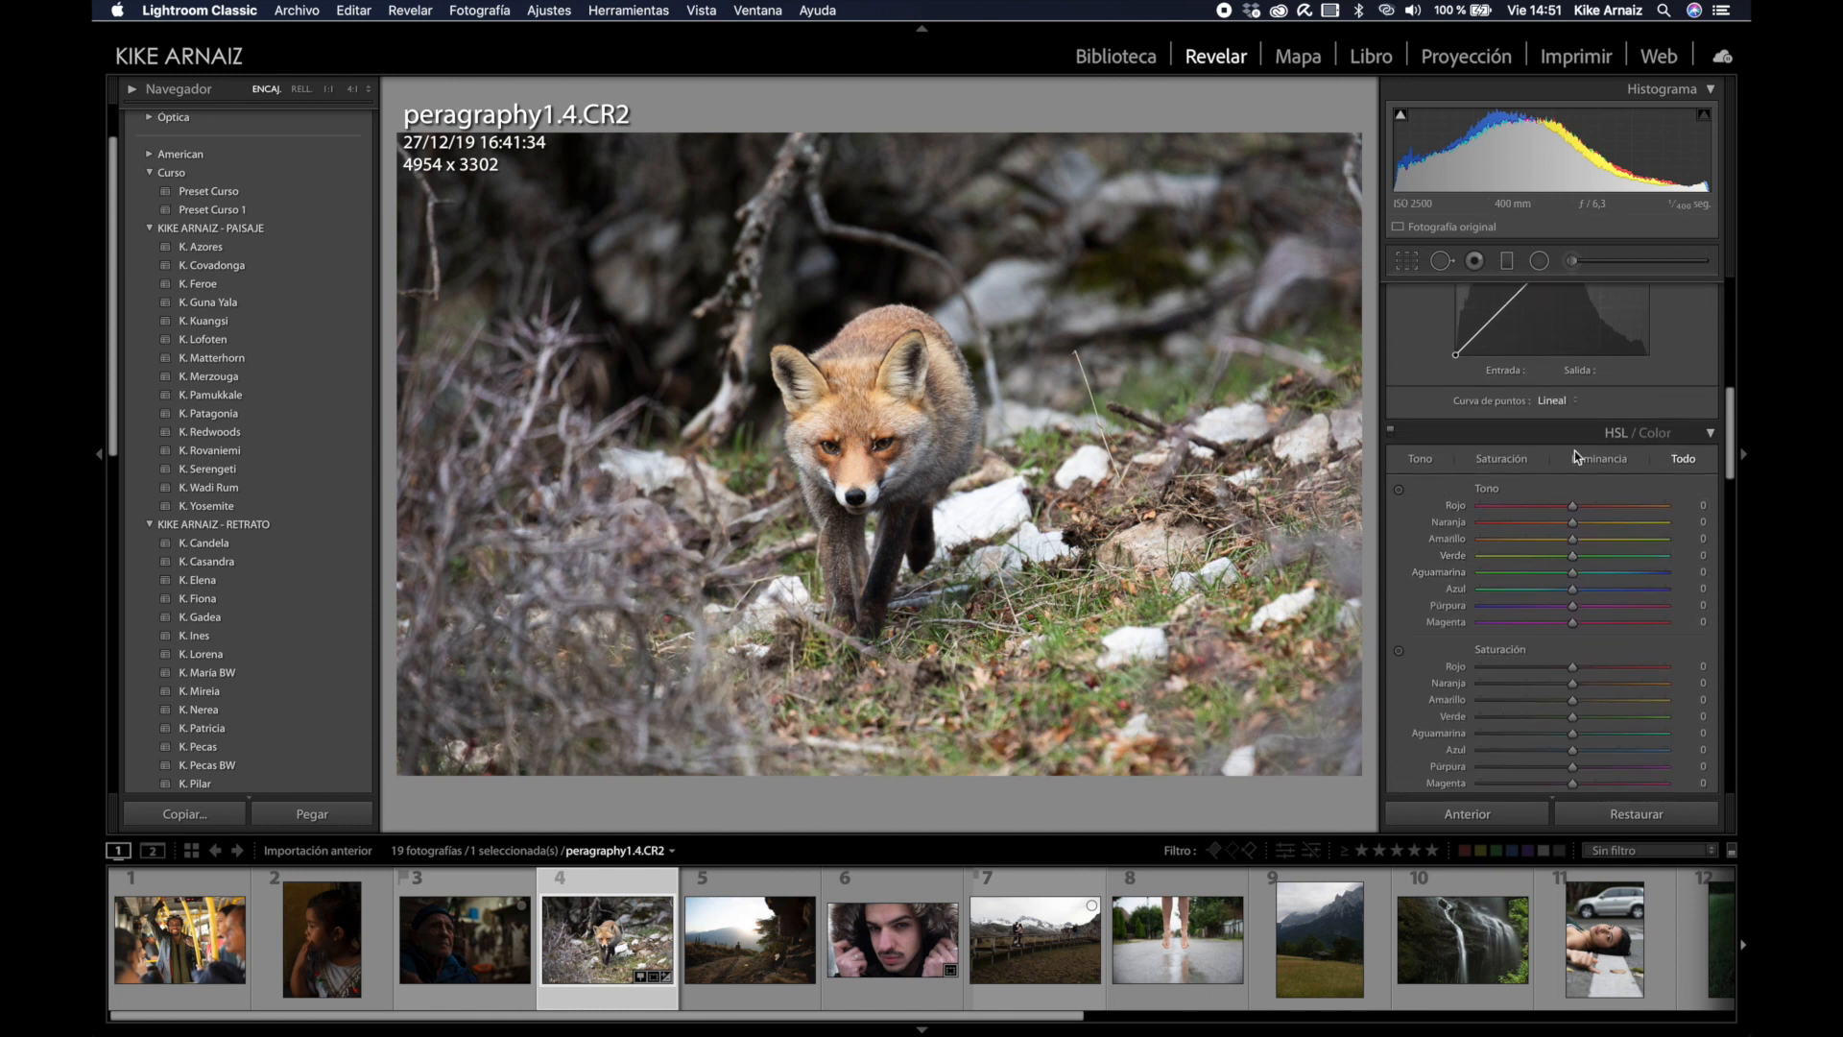
{"action": "scroll", "coordinate": [1534, 568], "scroll_direction": "down", "scroll_amount": 3}
{"action": "scroll", "coordinate": [1534, 568], "scroll_direction": "down", "scroll_amount": 1}
{"action": "left_click_drag", "start_coordinate": [1595, 506], "coordinate": [1629, 508]}
{"action": "left_click_drag", "start_coordinate": [1632, 512], "coordinate": [1647, 507]}
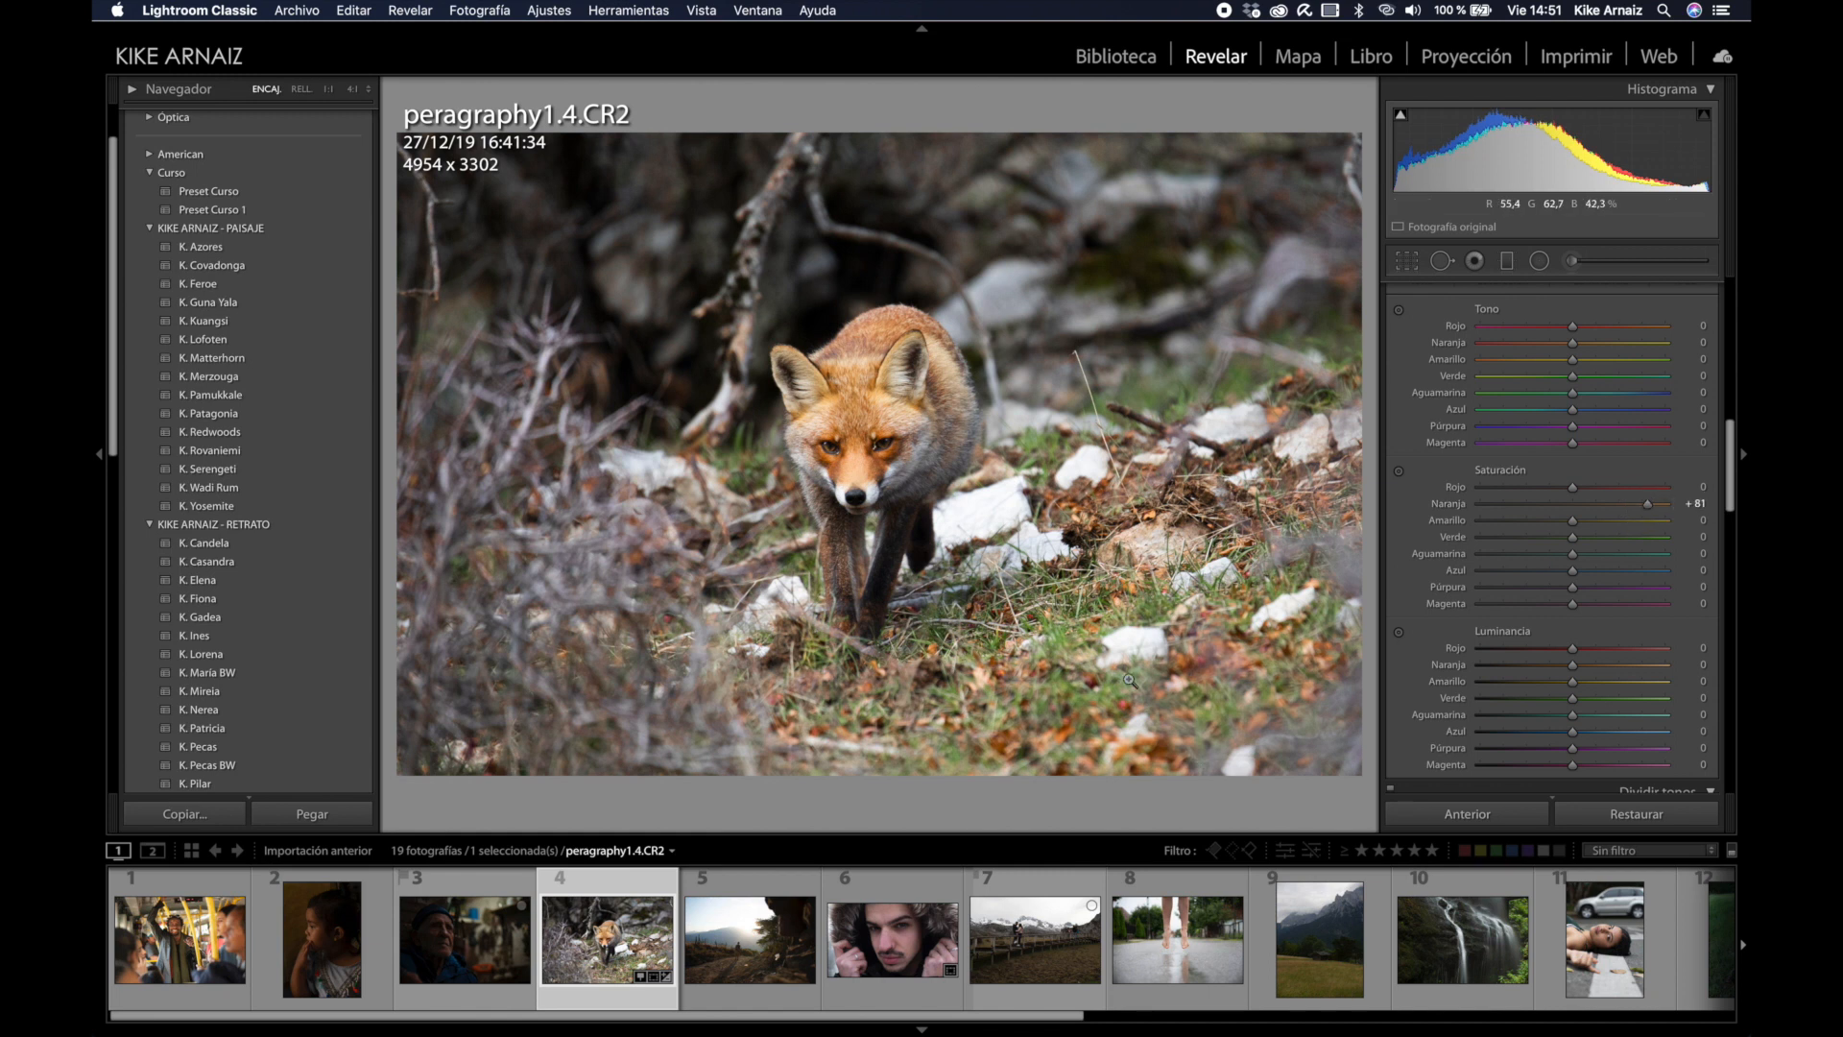
{"action": "mouse_move", "coordinate": [1570, 521]}
{"action": "left_mouse_down"}
{"action": "mouse_move", "coordinate": [1594, 526]}
{"action": "mouse_move", "coordinate": [1535, 524]}
{"action": "mouse_move", "coordinate": [1595, 526]}
{"action": "mouse_move", "coordinate": [1530, 526]}
{"action": "mouse_move", "coordinate": [1579, 537]}
{"action": "left_mouse_up"}
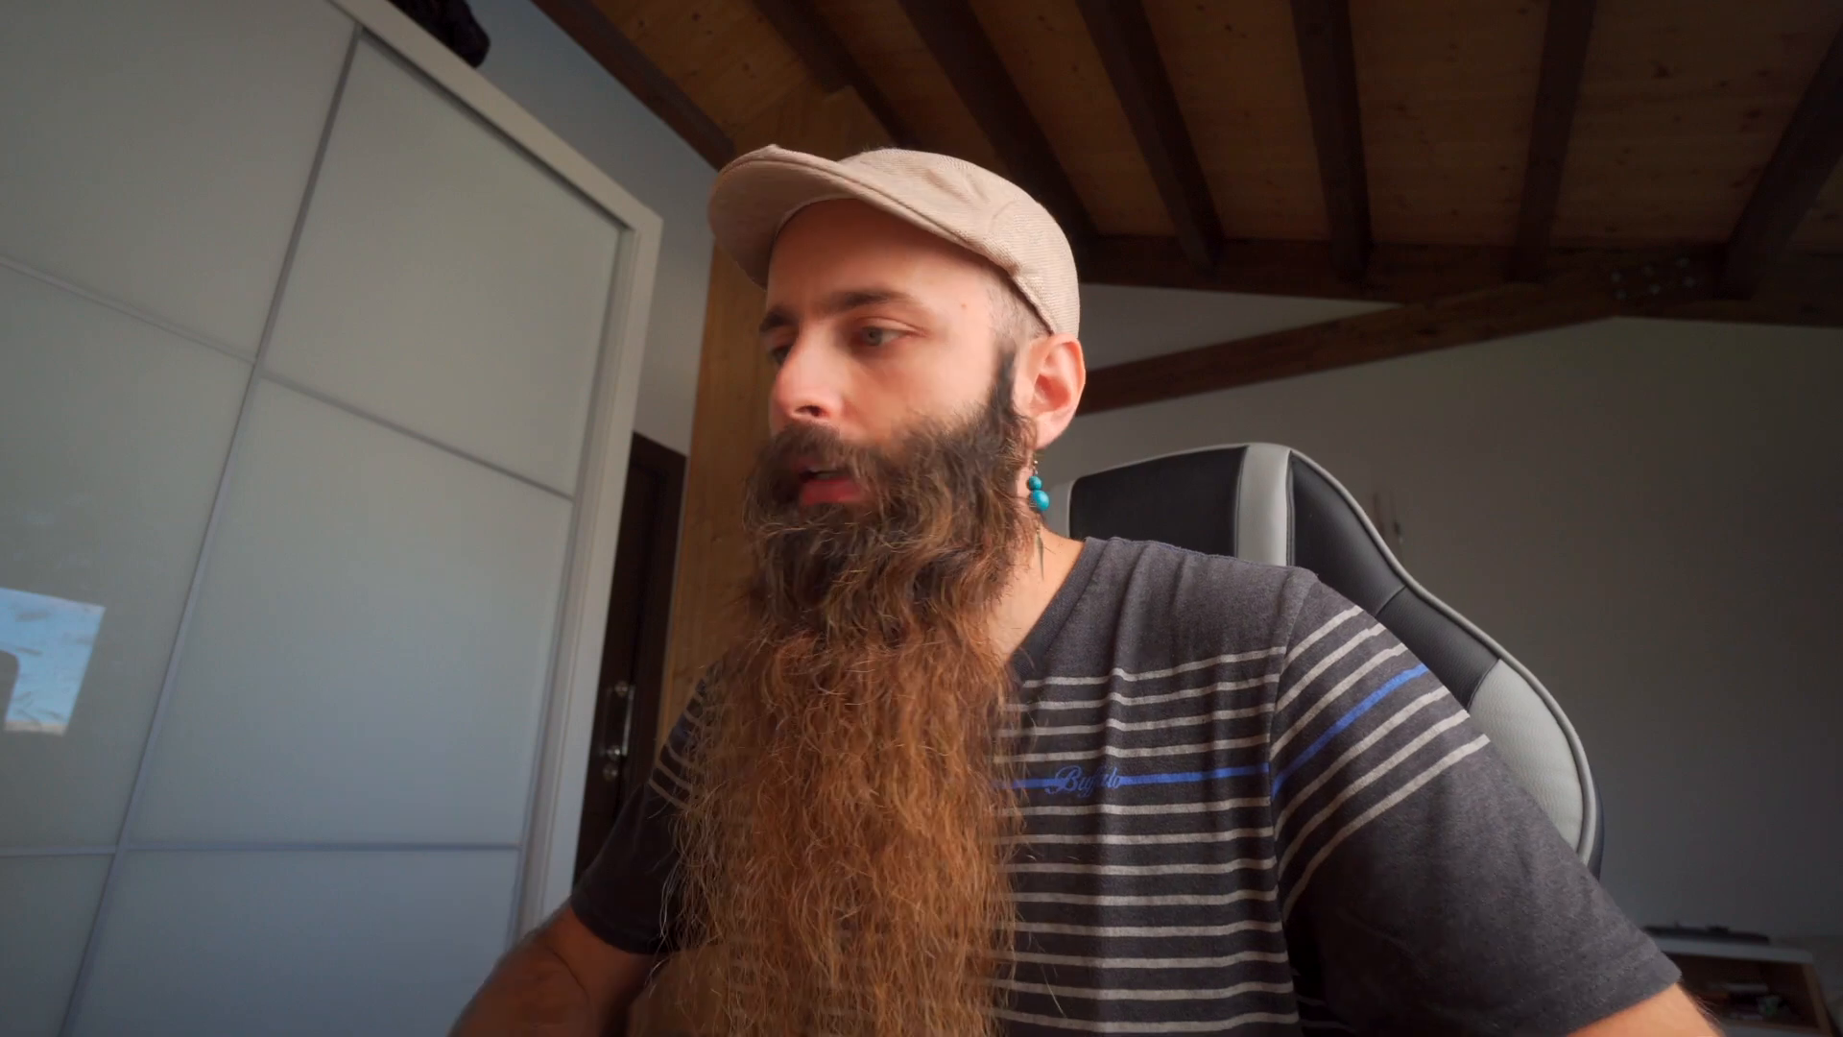
Step: Pull the HSL green saturation down to −73 to mute the greenery
{"action": "left_click", "coordinate": [1550, 538]}
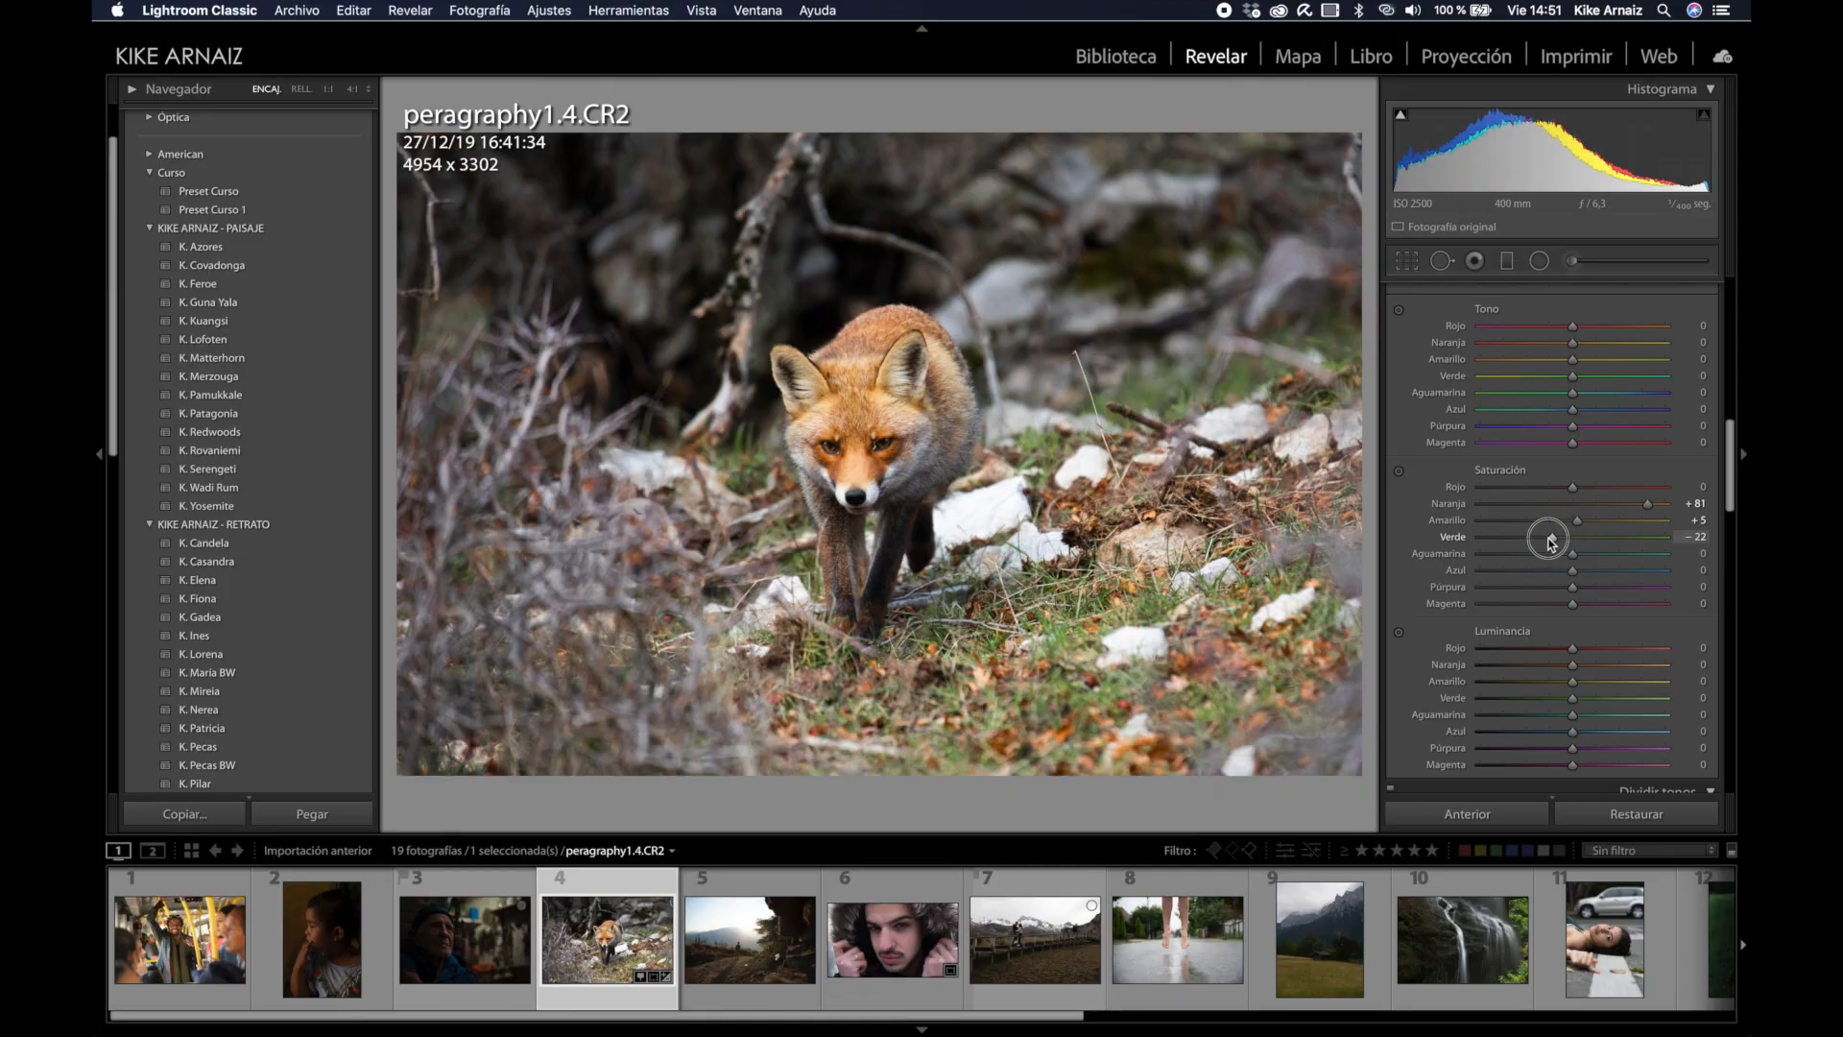
{"action": "left_click_drag", "start_coordinate": [1550, 541], "coordinate": [1504, 541]}
Step: Try the Tamron 100-400mm lens profile correction, then switch it back off
{"action": "scroll", "coordinate": [1448, 555], "scroll_direction": "down", "scroll_amount": 10}
{"action": "scroll", "coordinate": [1449, 556], "scroll_direction": "down", "scroll_amount": 10}
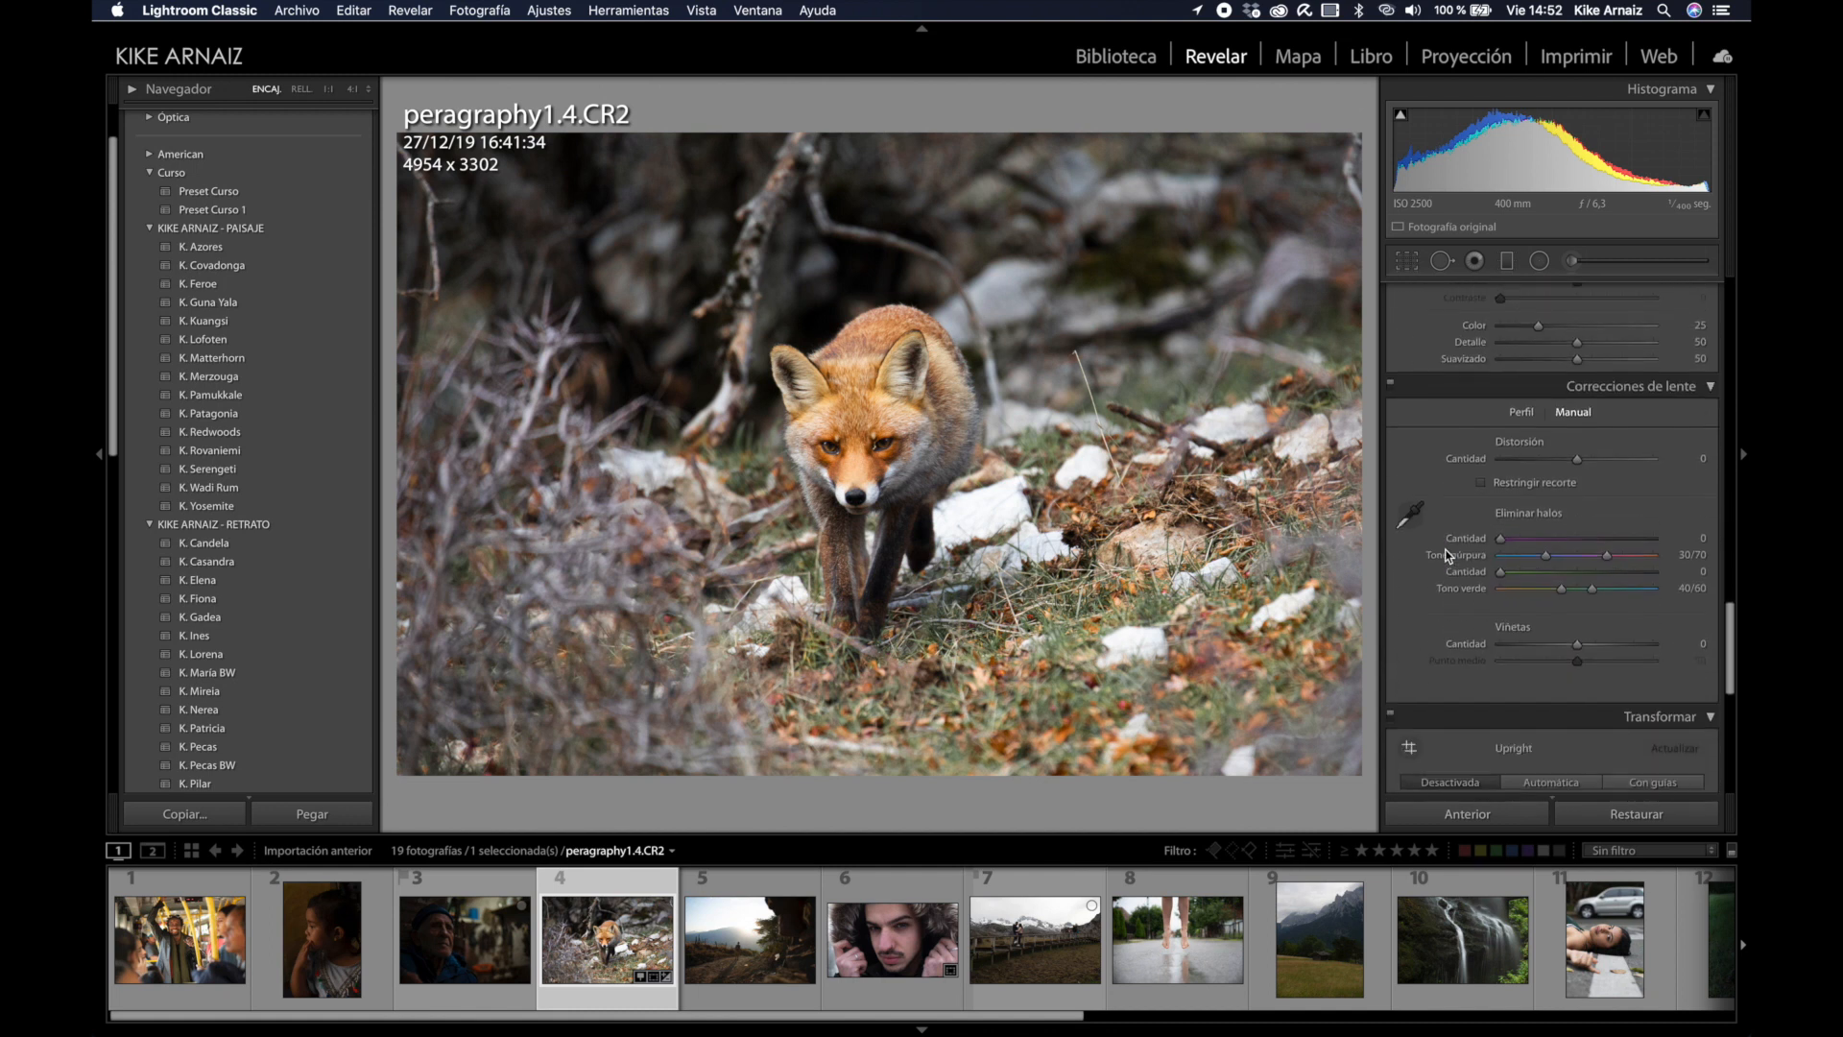
{"action": "left_click", "coordinate": [1524, 370]}
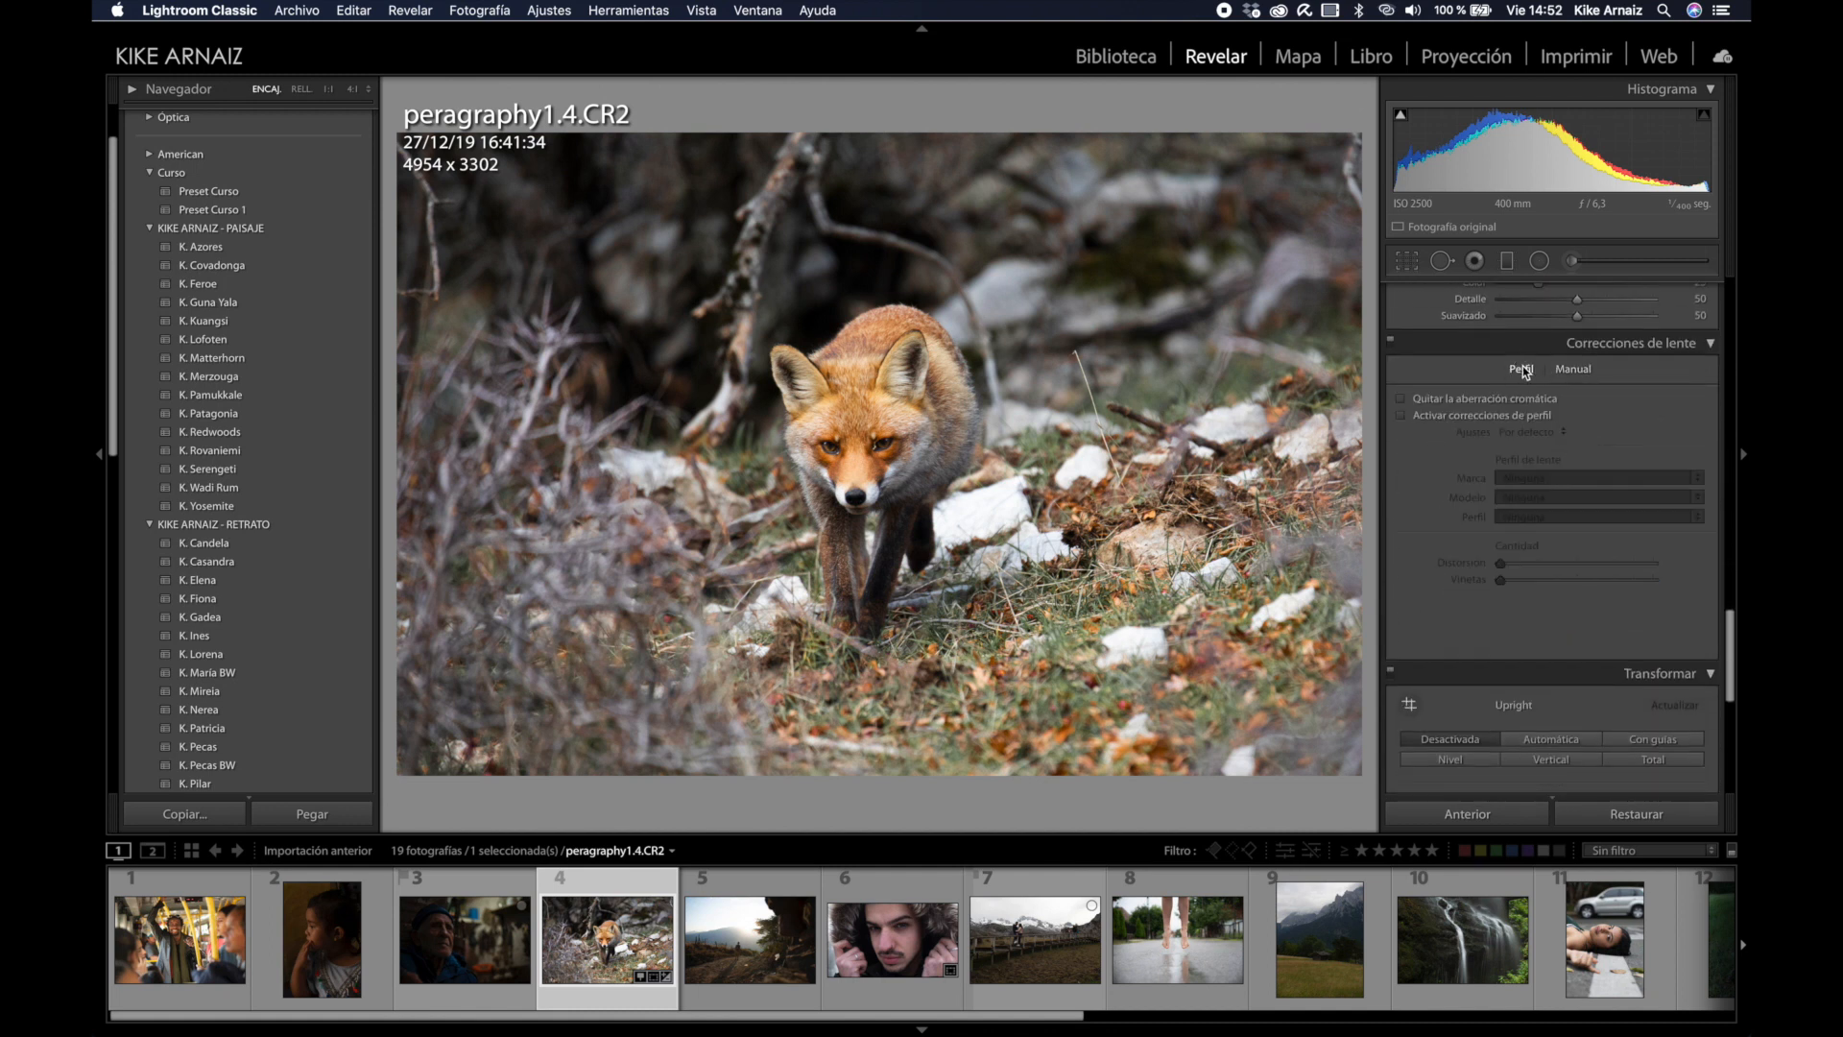
{"action": "left_click", "coordinate": [1402, 416]}
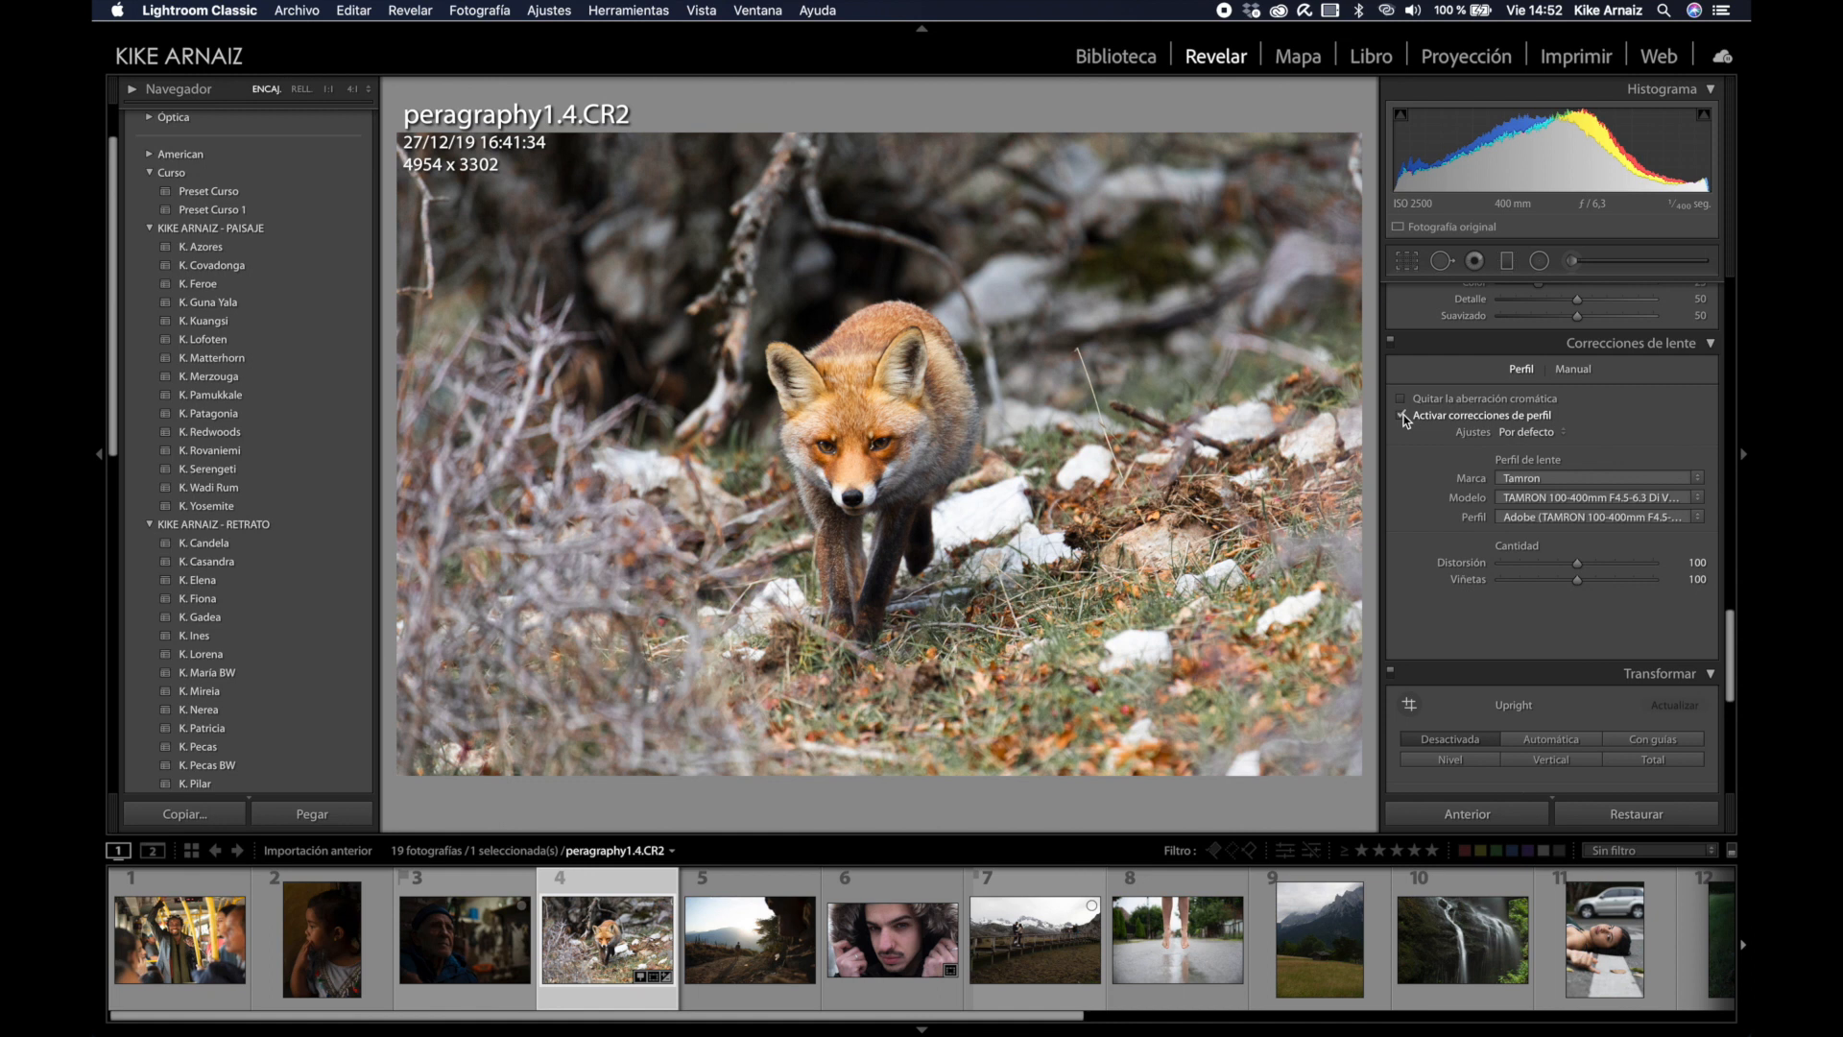
{"action": "left_click", "coordinate": [1403, 416]}
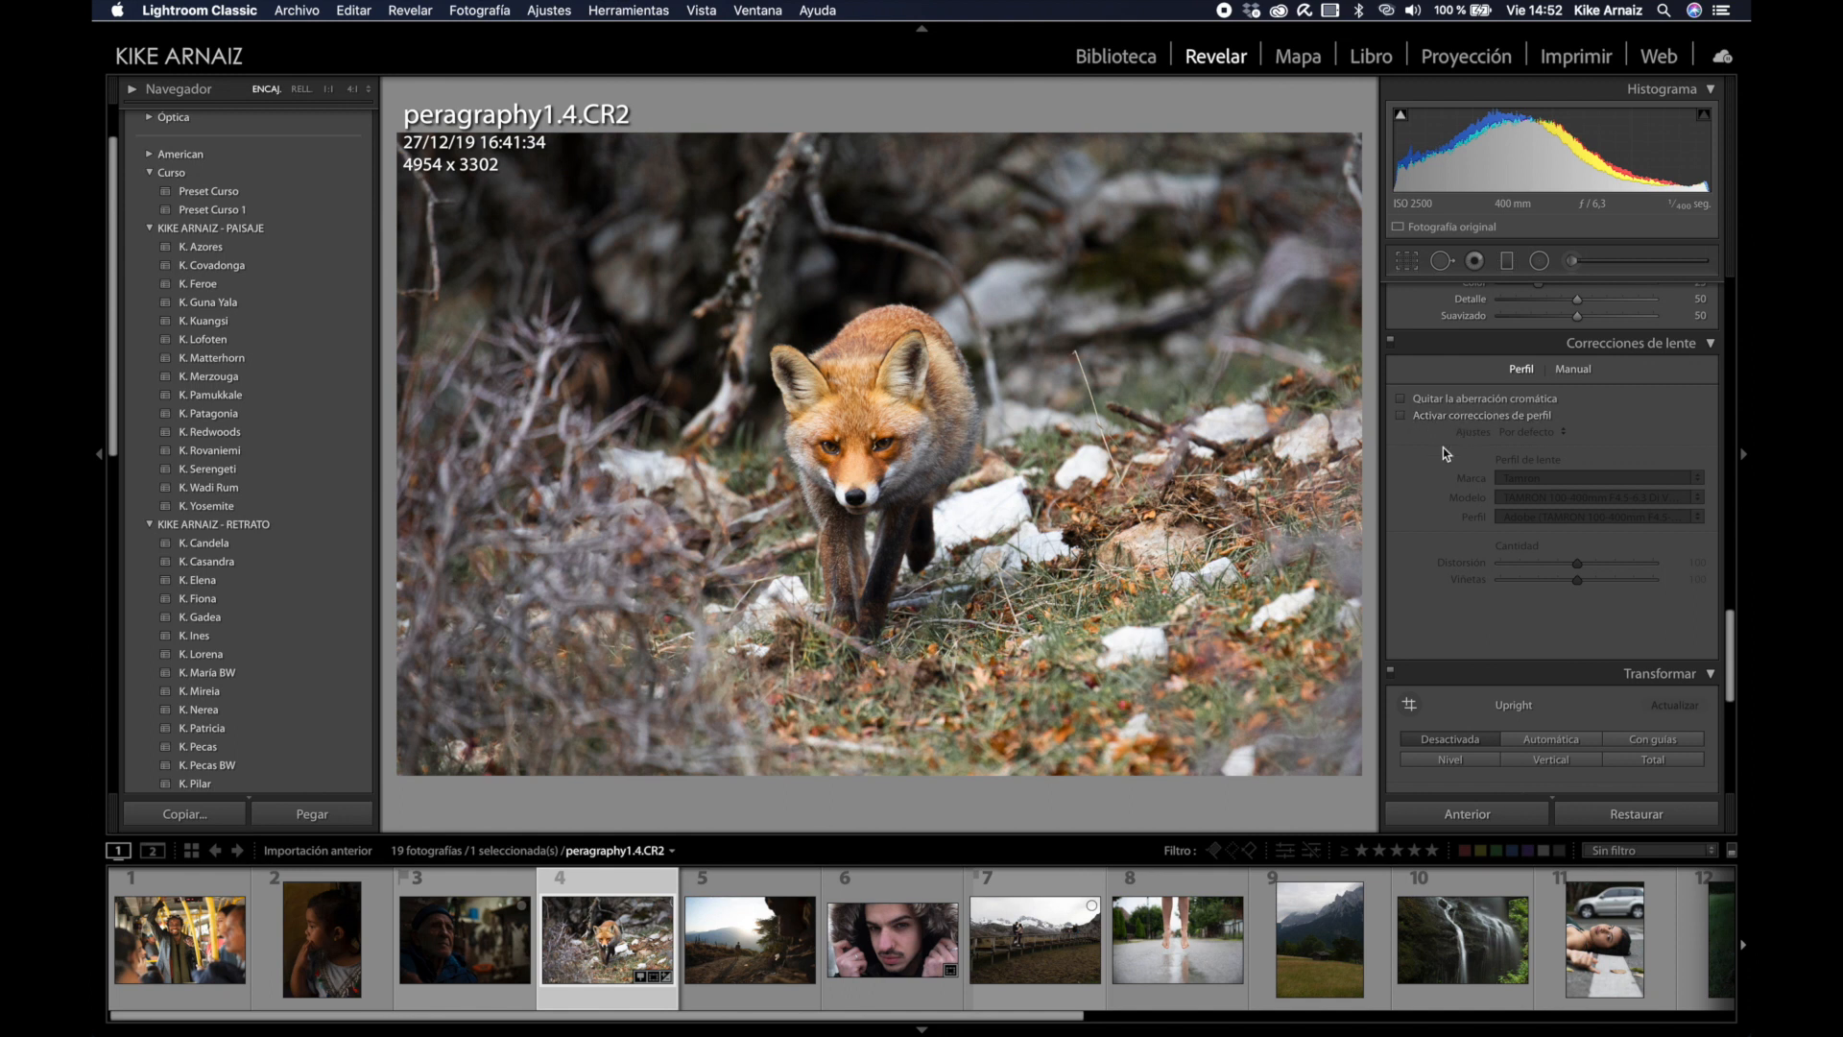
Step: Draw a darkening radial filter ellipse around the fox with lowered exposure
{"action": "left_click", "coordinate": [1540, 263]}
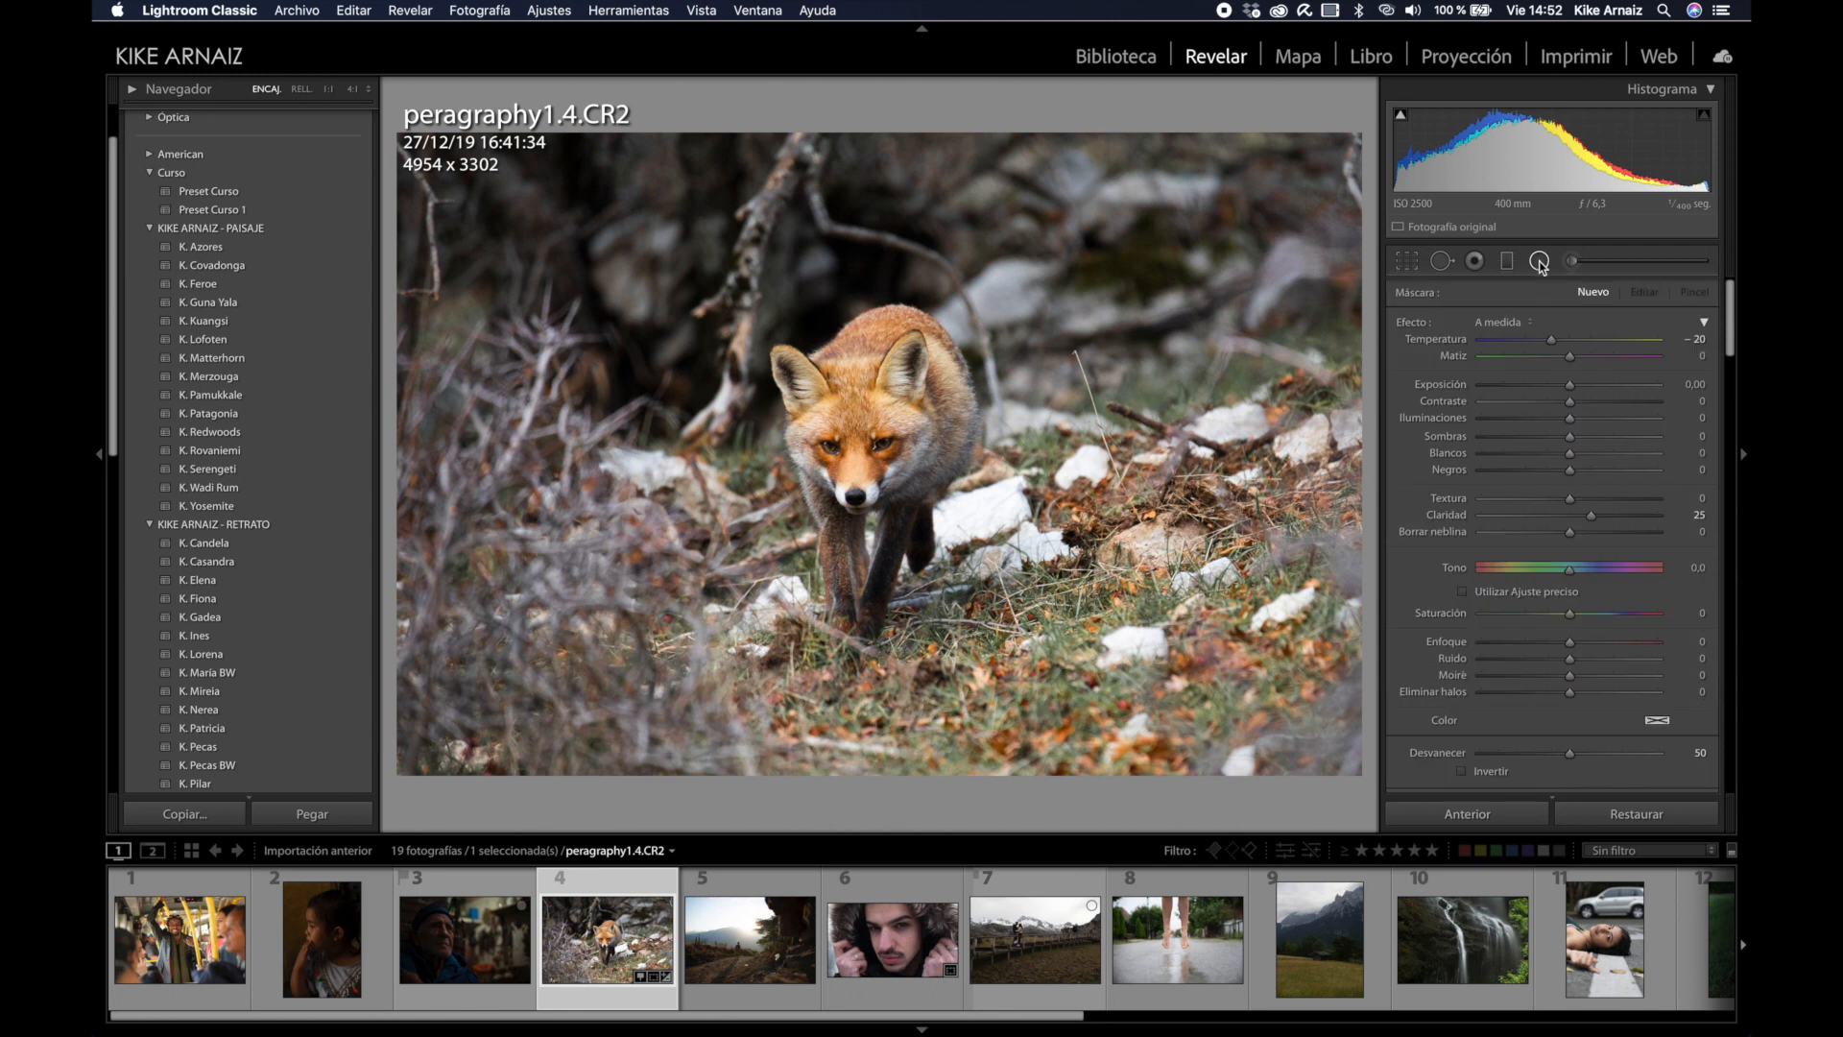
{"action": "left_click_drag", "start_coordinate": [1570, 387], "coordinate": [1560, 388]}
{"action": "left_click_drag", "start_coordinate": [842, 430], "coordinate": [1097, 729]}
{"action": "left_click_drag", "start_coordinate": [842, 430], "coordinate": [860, 438]}
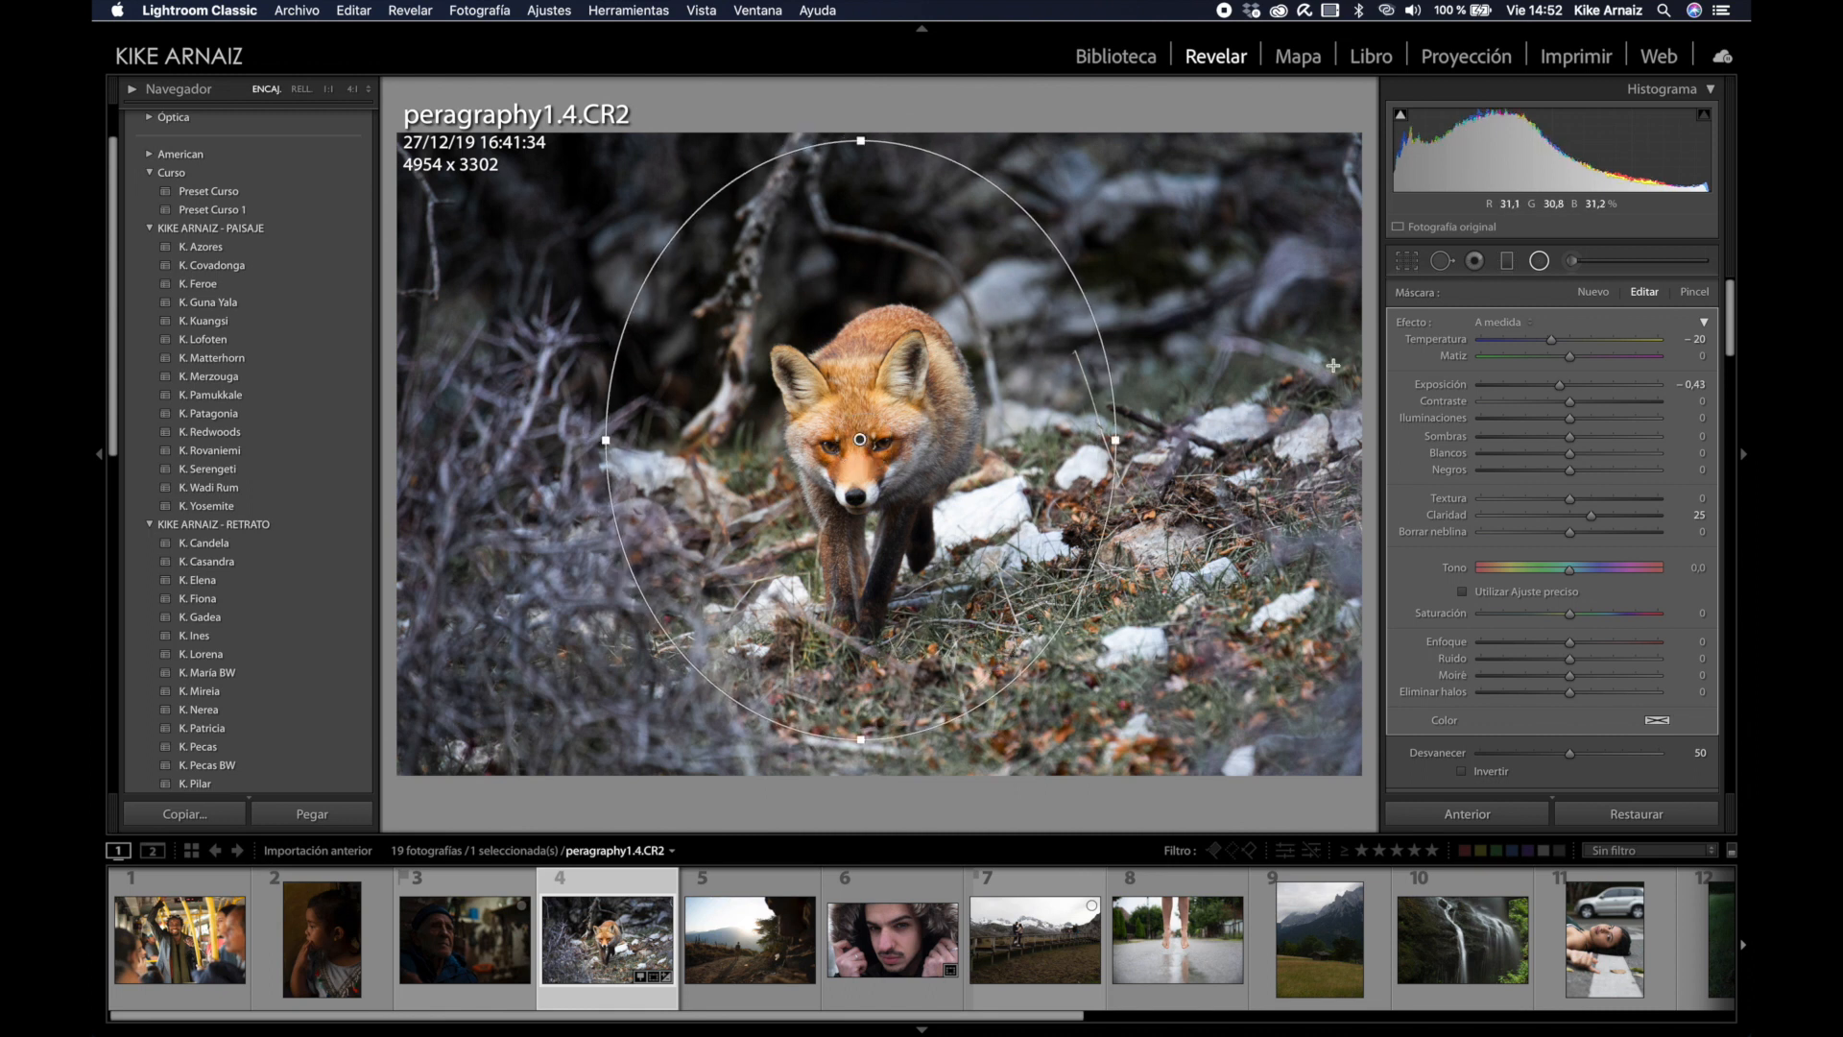
Step: Reset the radial filter, set exposure −0,98 and feather 82, and reshape the ellipse around the fox
{"action": "double_click", "coordinate": [1430, 324]}
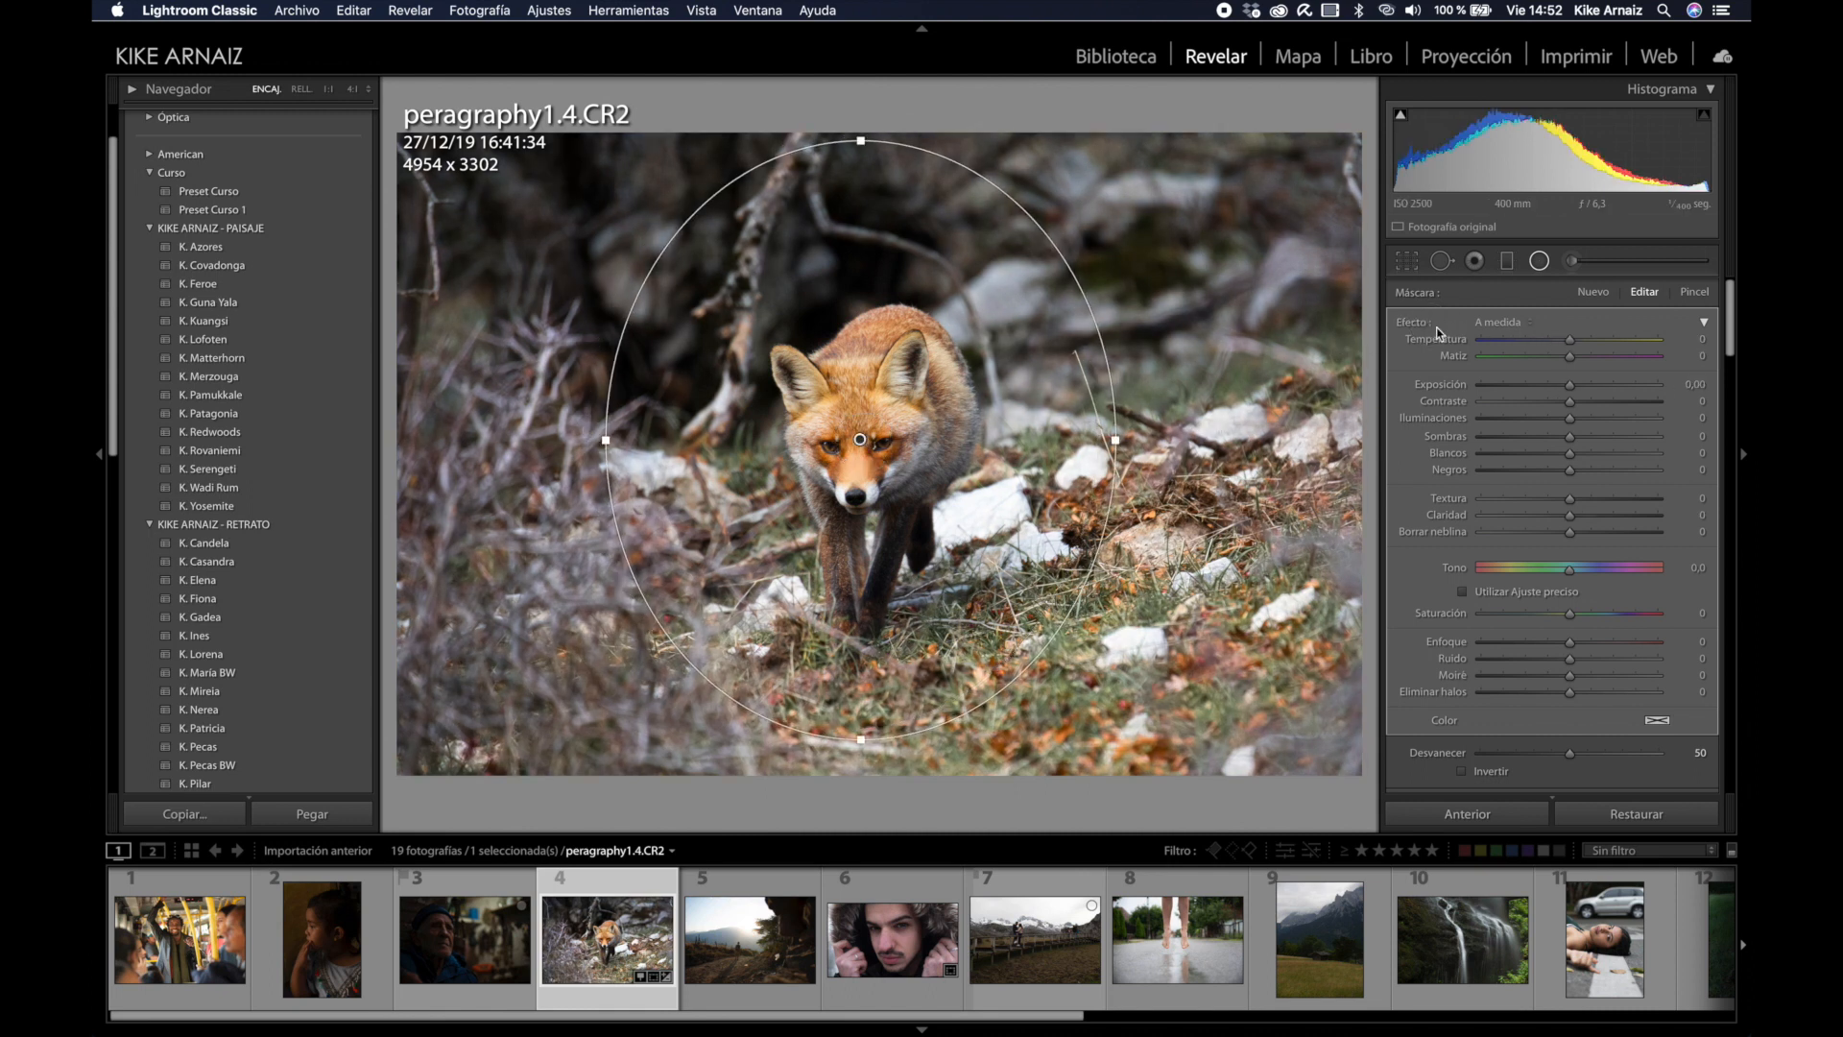
{"action": "left_click_drag", "start_coordinate": [1569, 386], "coordinate": [1551, 393]}
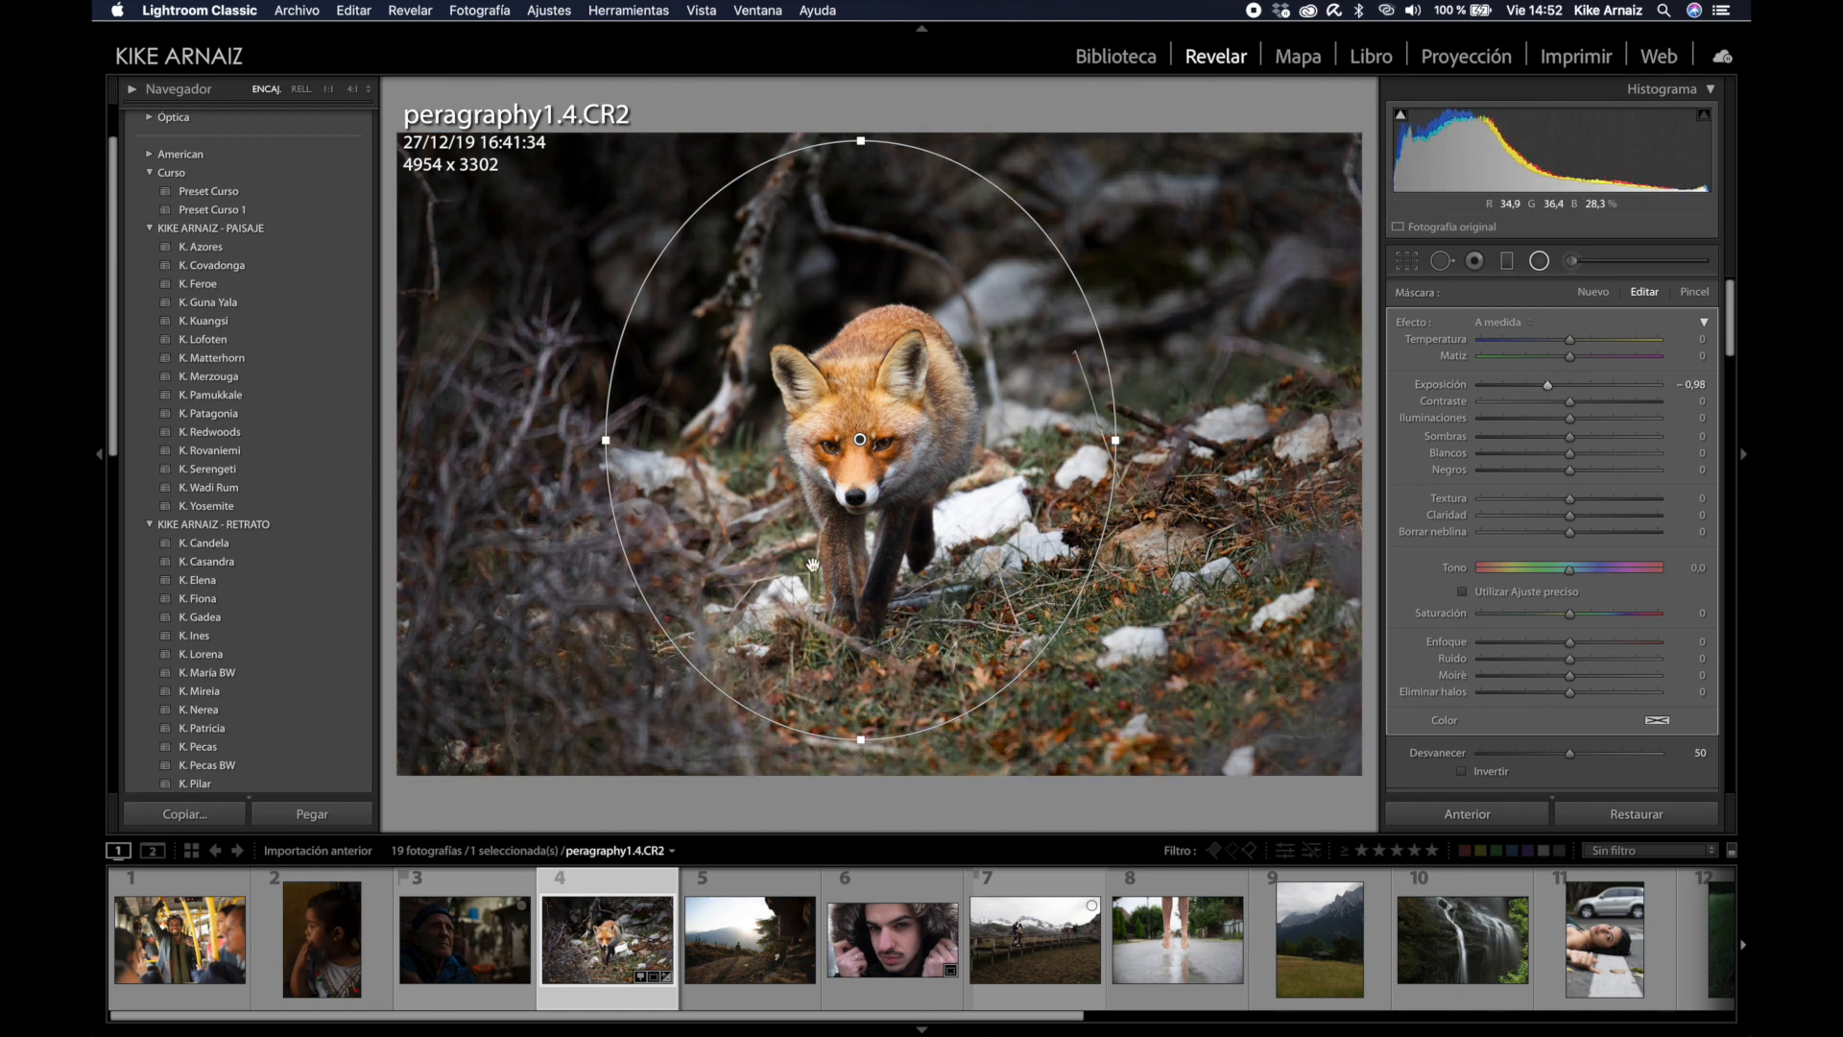
{"action": "scroll", "coordinate": [1536, 539], "scroll_direction": "down", "scroll_amount": 3}
{"action": "left_click_drag", "start_coordinate": [1570, 681], "coordinate": [1627, 690]}
{"action": "left_click_drag", "start_coordinate": [1117, 443], "coordinate": [1192, 444]}
{"action": "left_click_drag", "start_coordinate": [859, 137], "coordinate": [860, 183]}
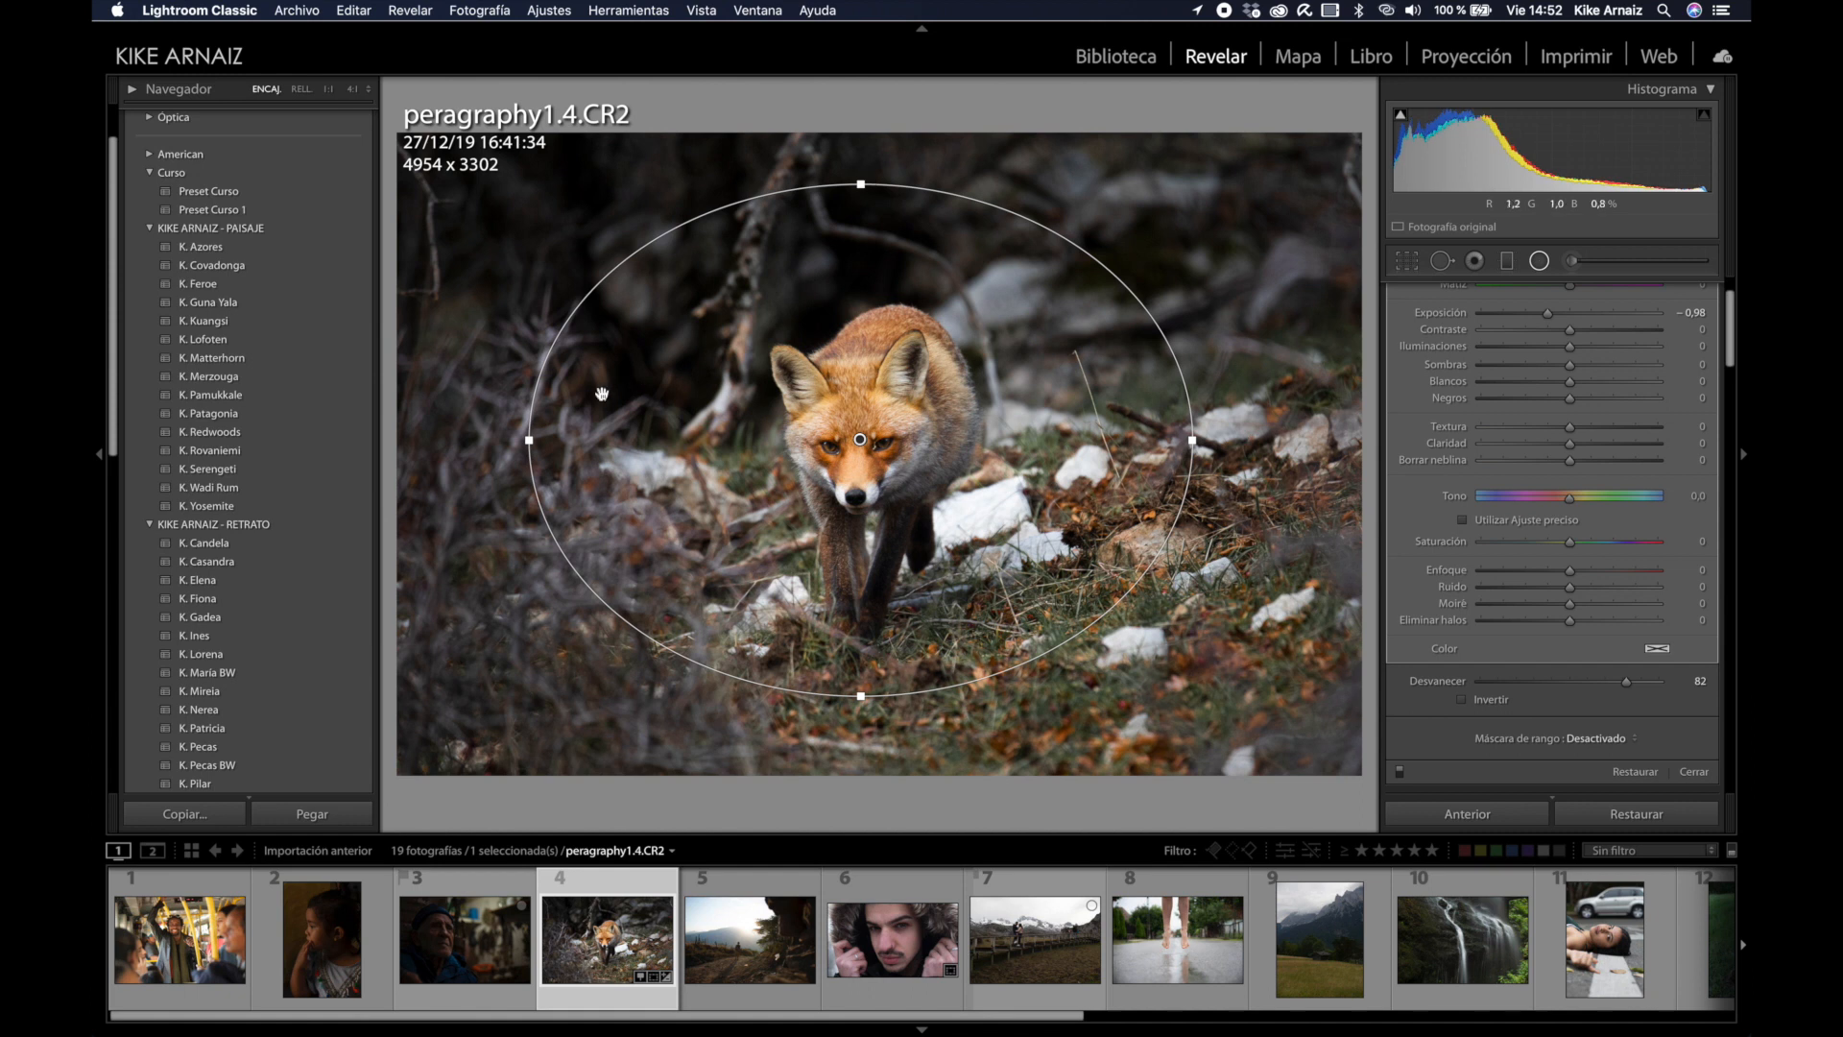
{"action": "left_click_drag", "start_coordinate": [529, 440], "coordinate": [579, 440]}
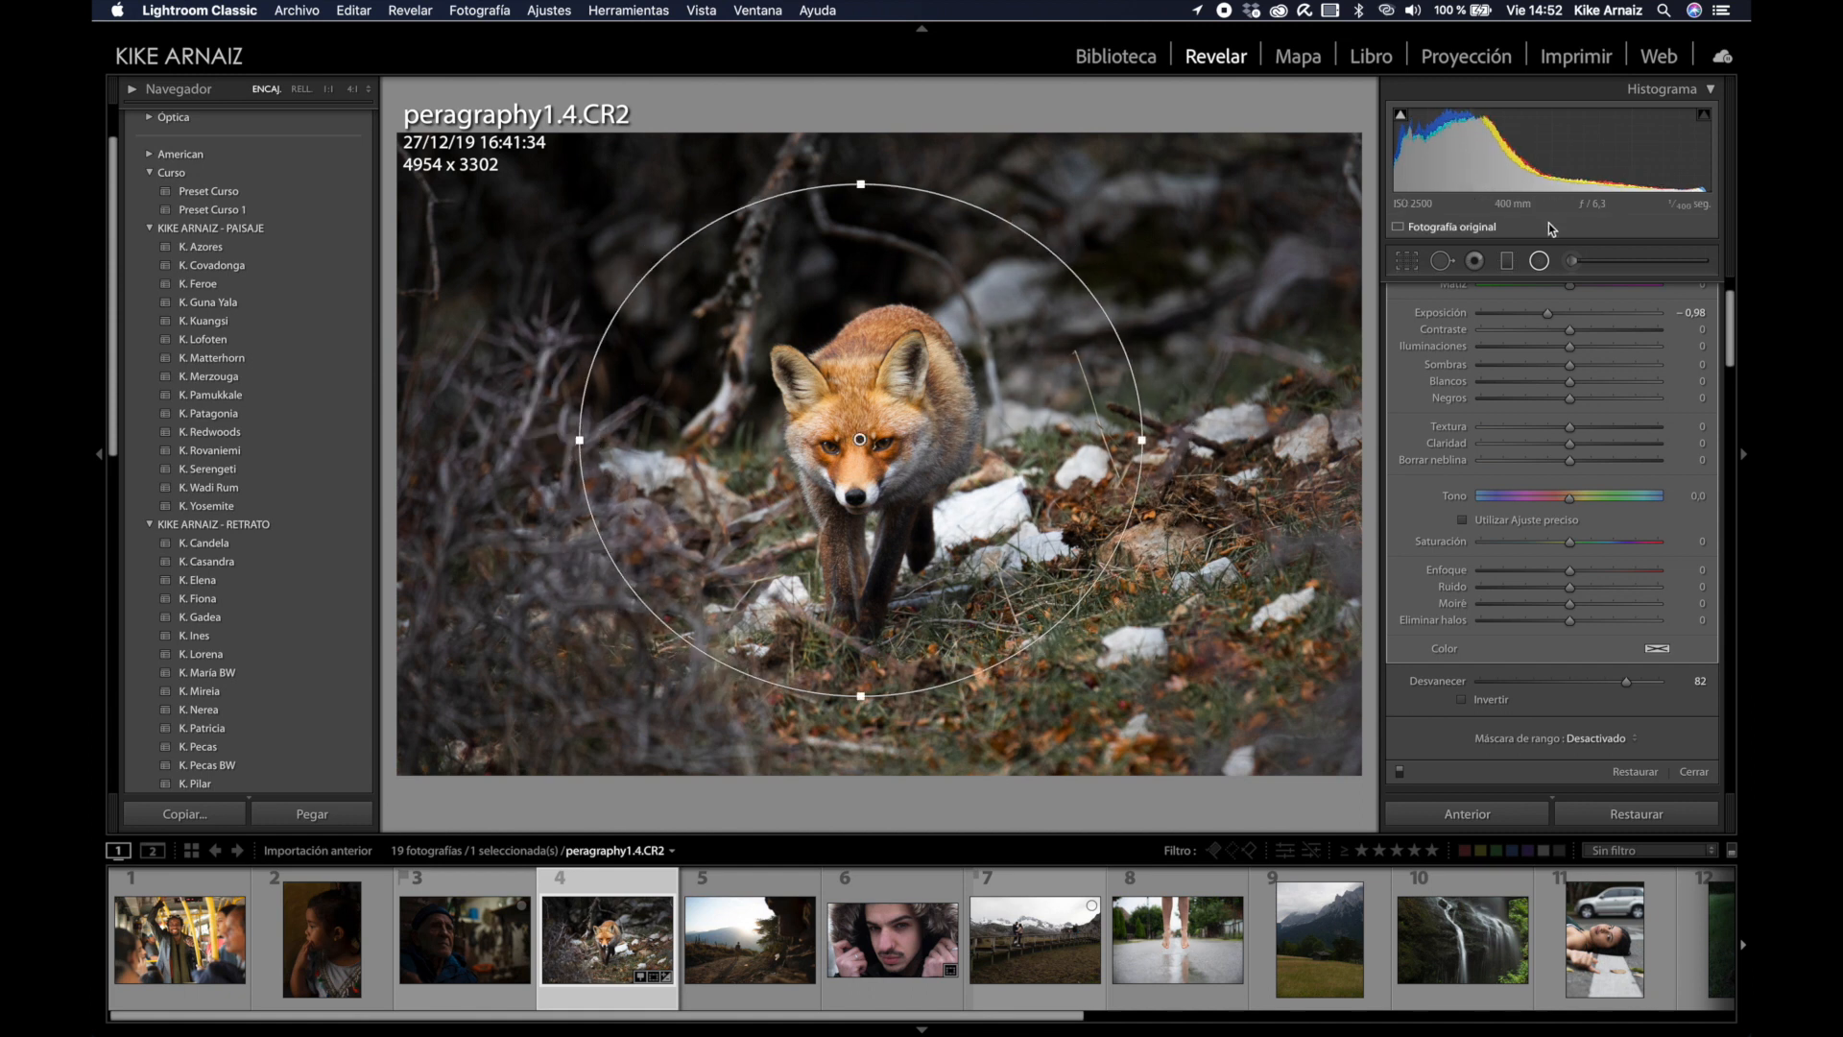
{"action": "left_click", "coordinate": [1540, 262]}
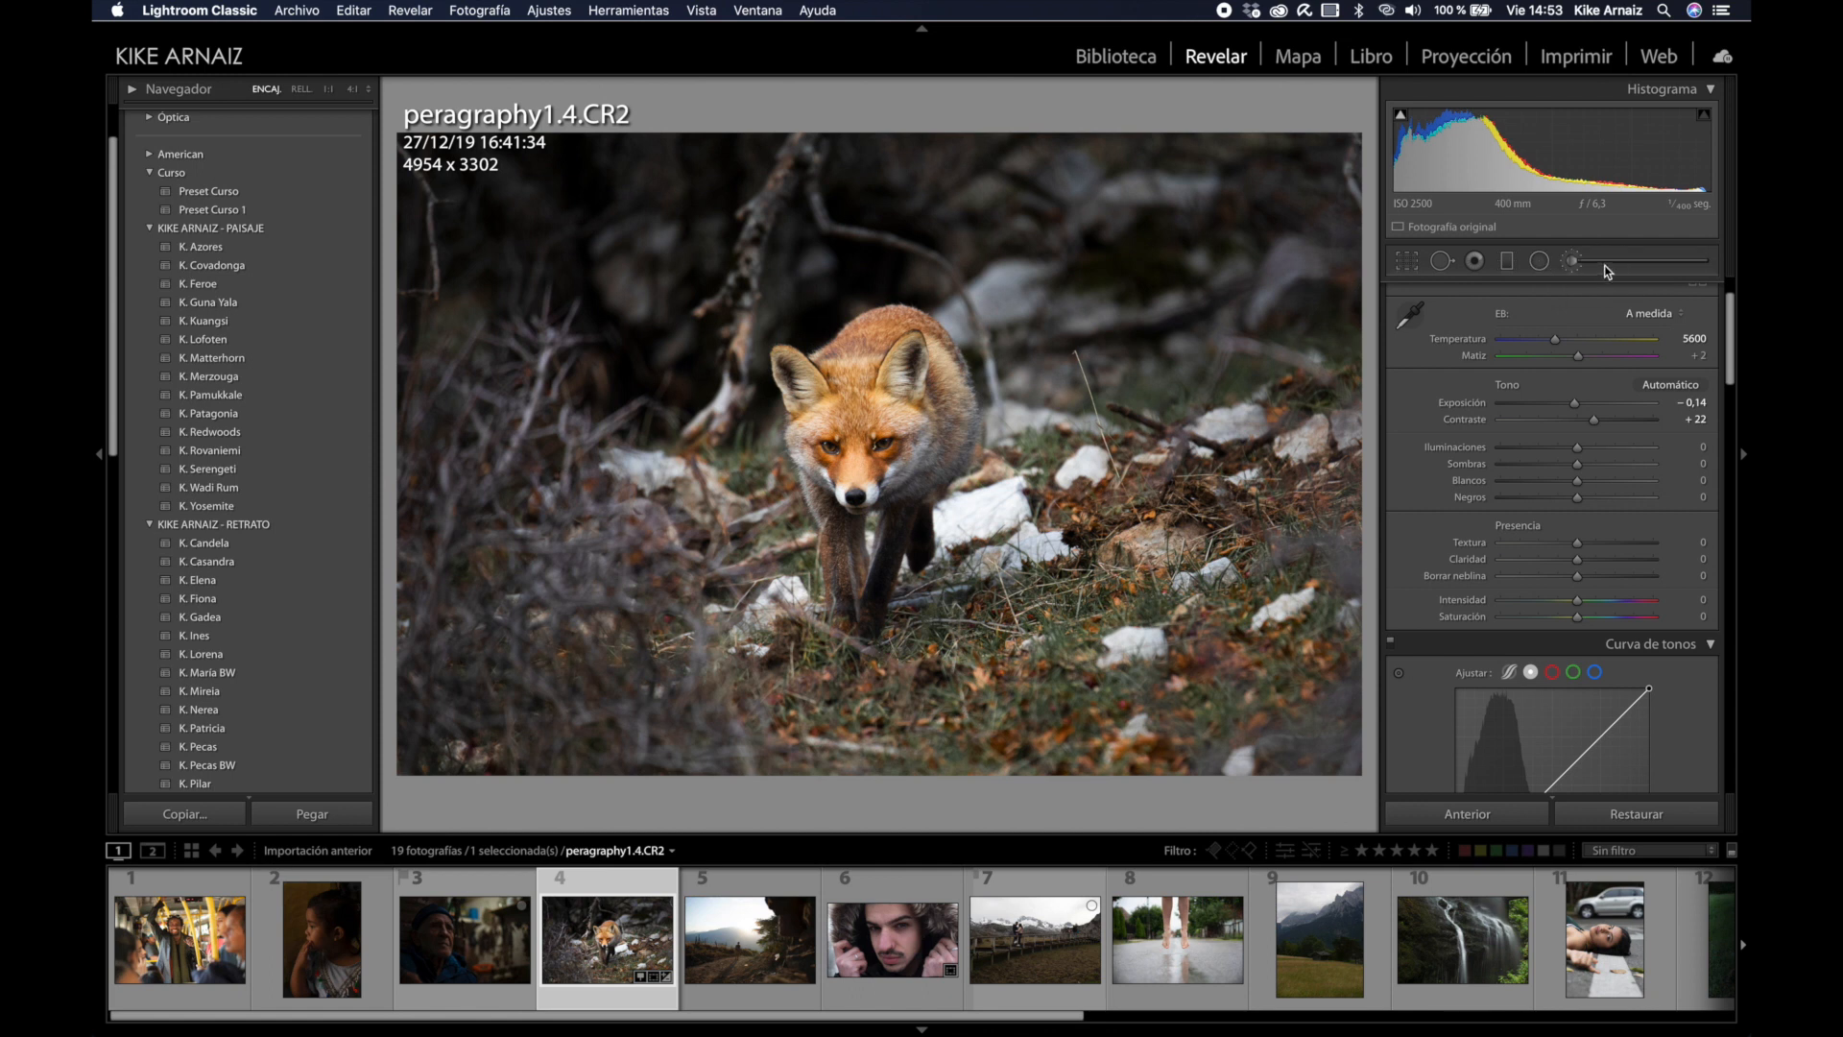
Step: Lower the fox photo's overall clarity to −24, checking detail at 1:1 zoom
{"action": "left_click", "coordinate": [1572, 260]}
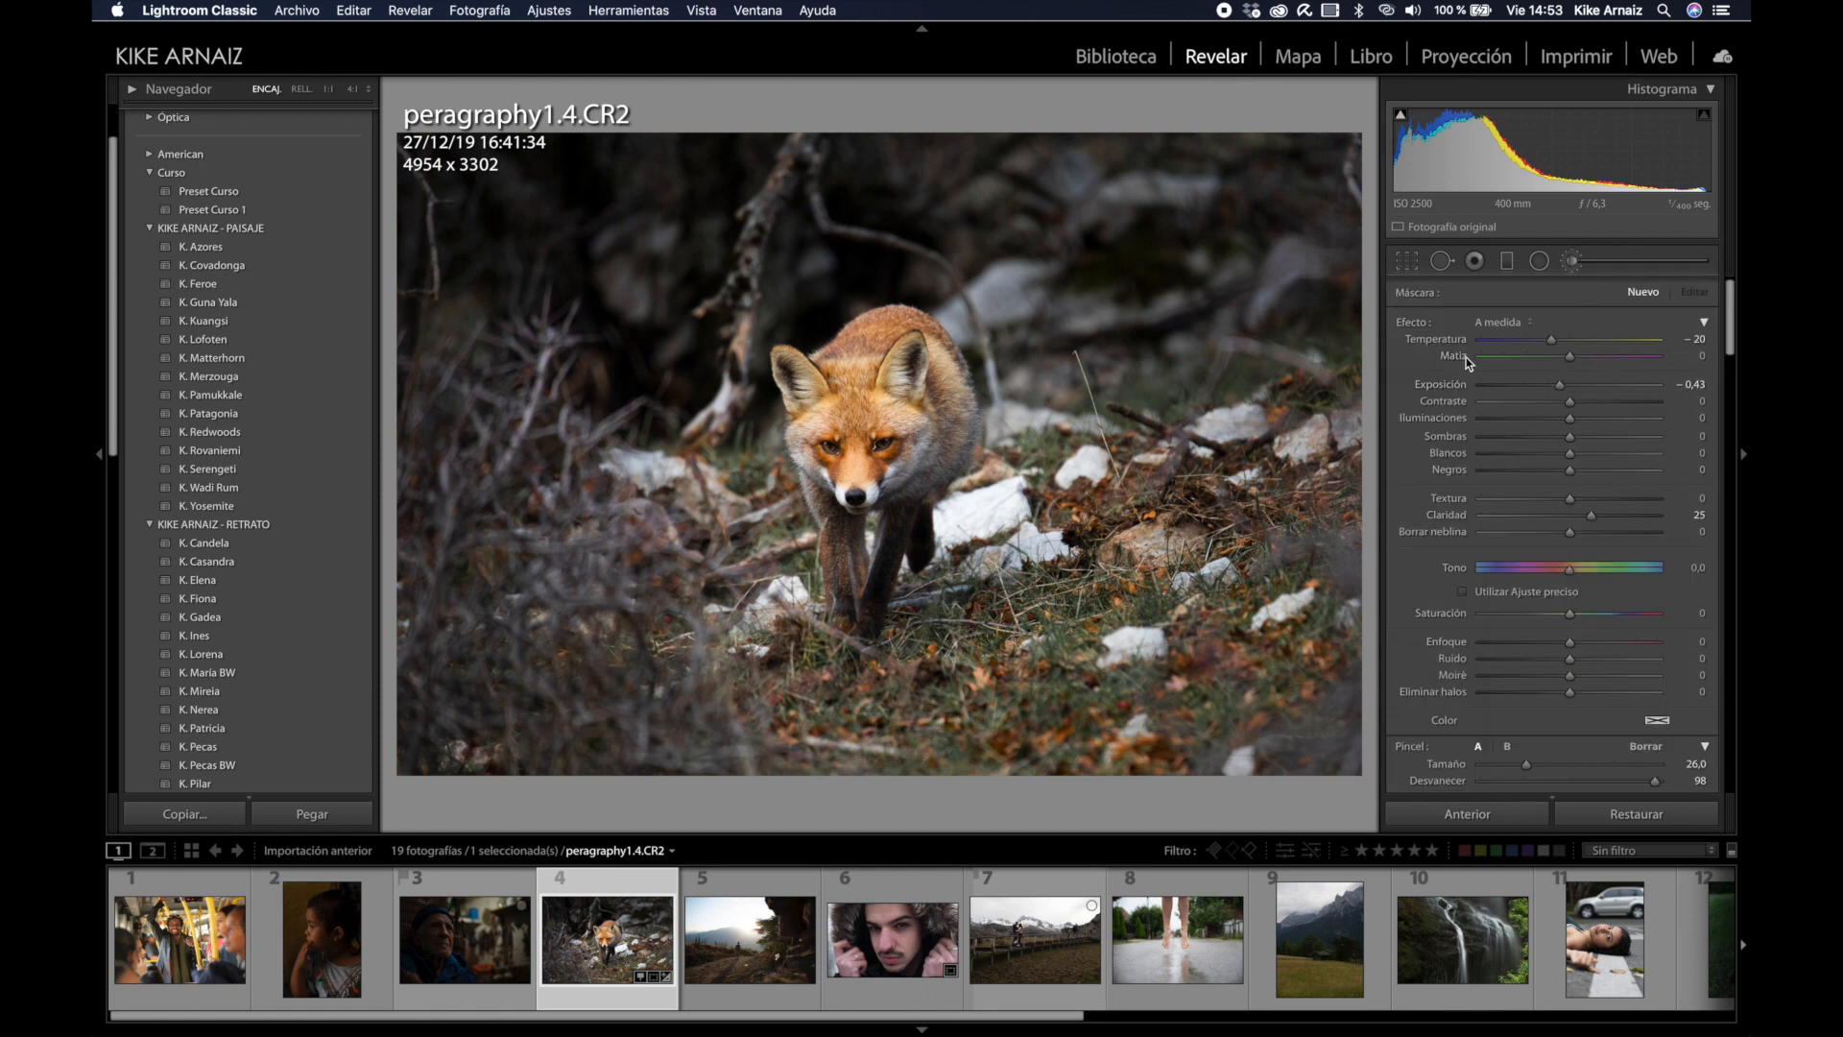
{"action": "left_click", "coordinate": [1622, 260]}
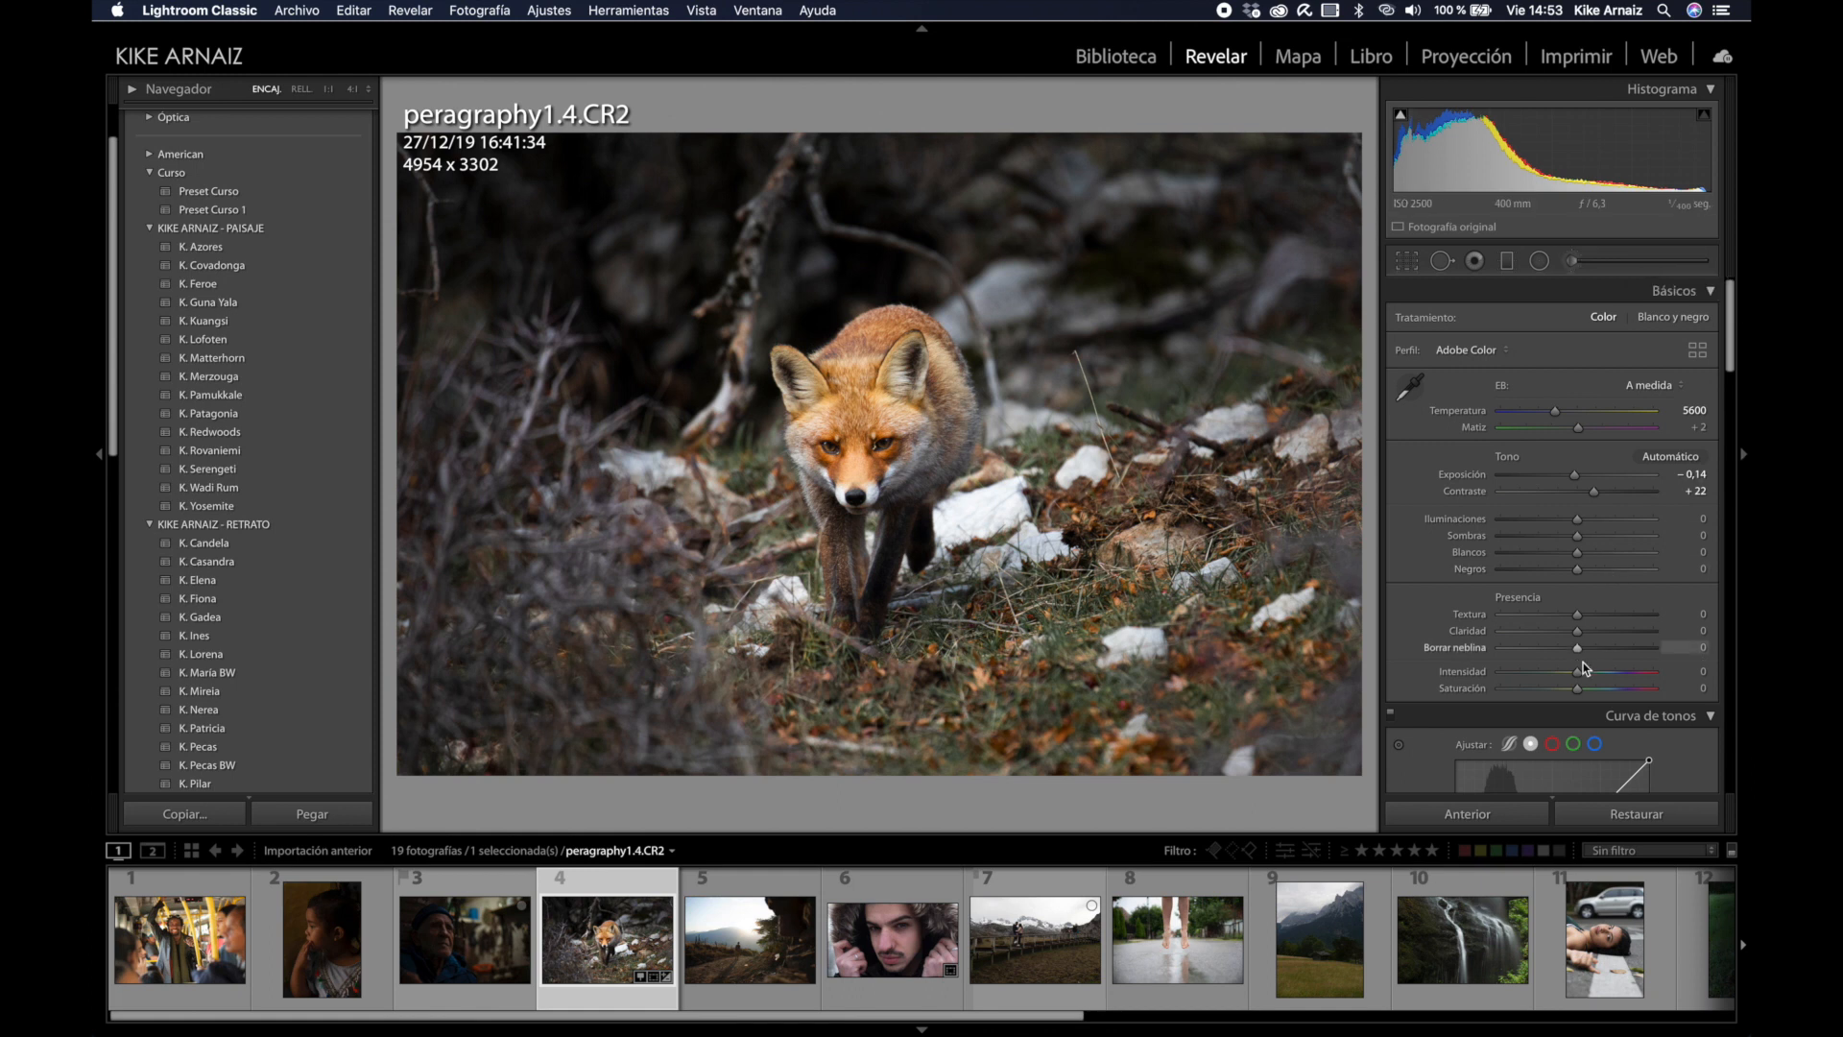
{"action": "left_click_drag", "start_coordinate": [1576, 630], "coordinate": [1554, 632]}
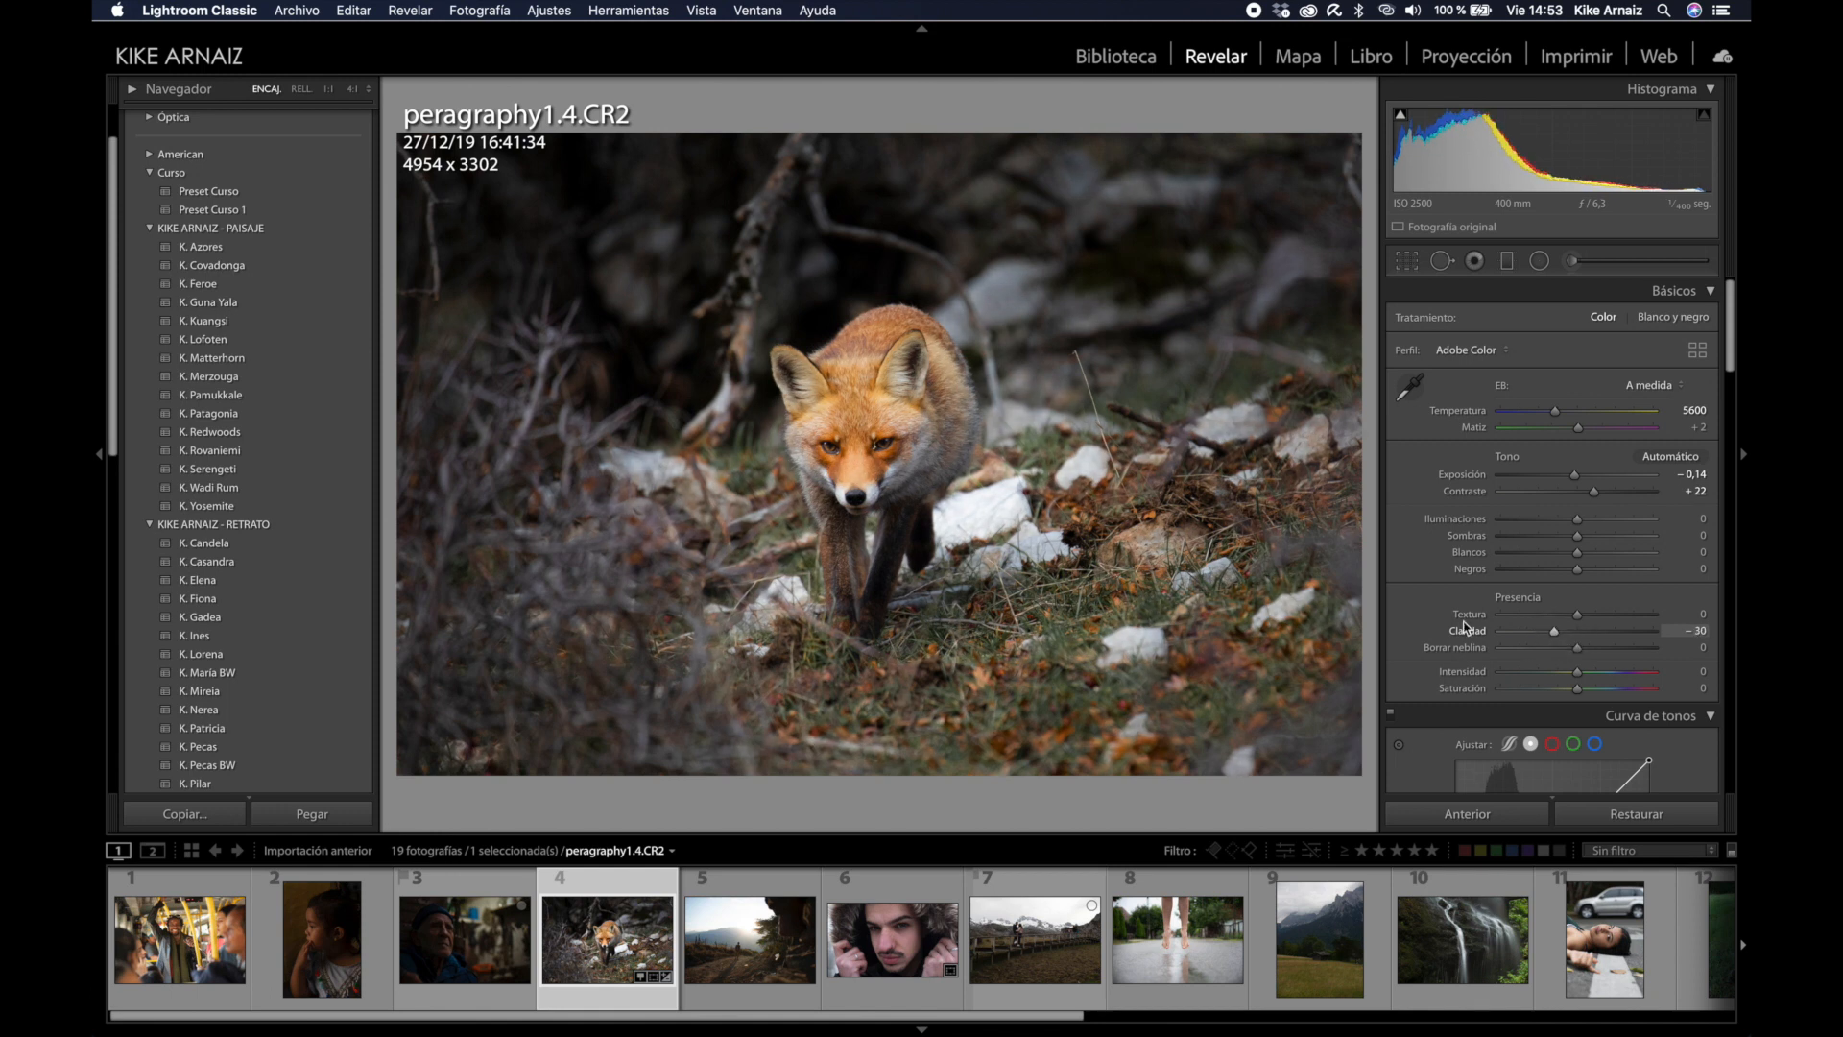
{"action": "left_click", "coordinate": [1255, 621]}
{"action": "mouse_move", "coordinate": [1553, 633]}
{"action": "left_mouse_down"}
{"action": "mouse_move", "coordinate": [1517, 634]}
{"action": "mouse_move", "coordinate": [1544, 641]}
{"action": "left_mouse_up"}
{"action": "left_click", "coordinate": [1231, 485]}
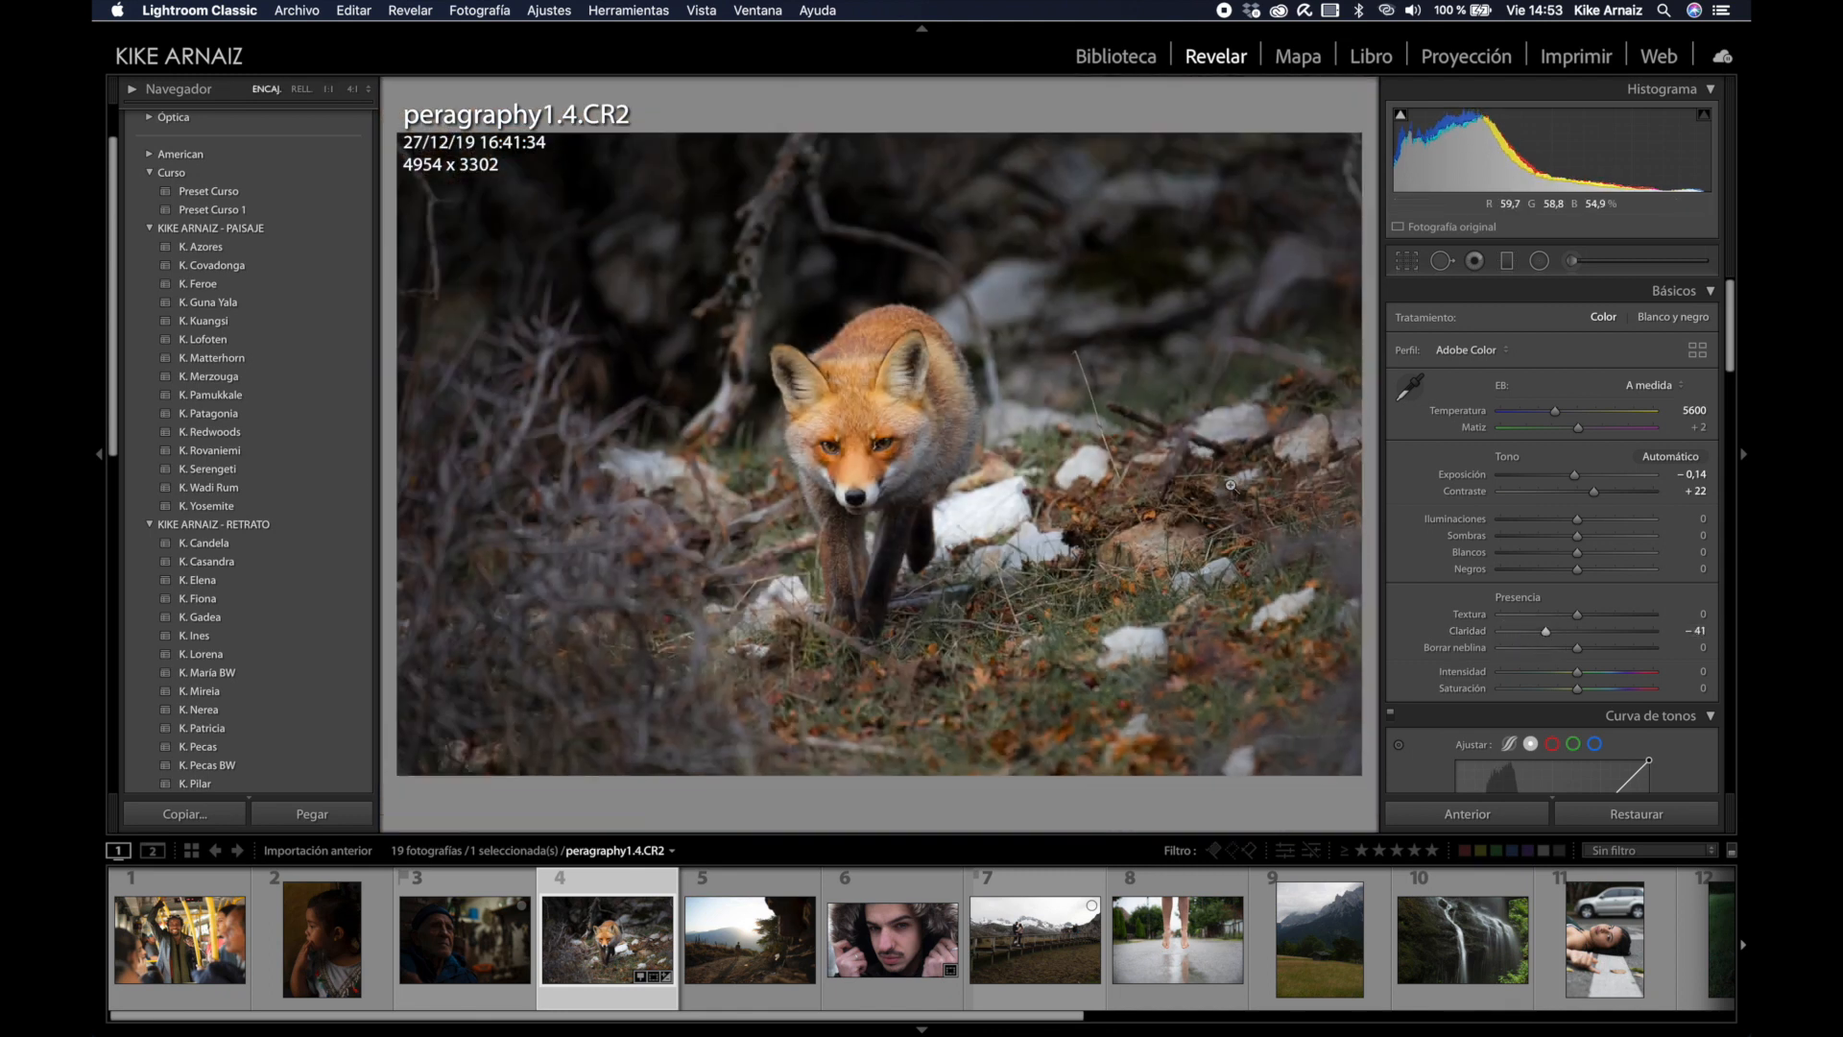
{"action": "left_click_drag", "start_coordinate": [1551, 632], "coordinate": [1560, 635]}
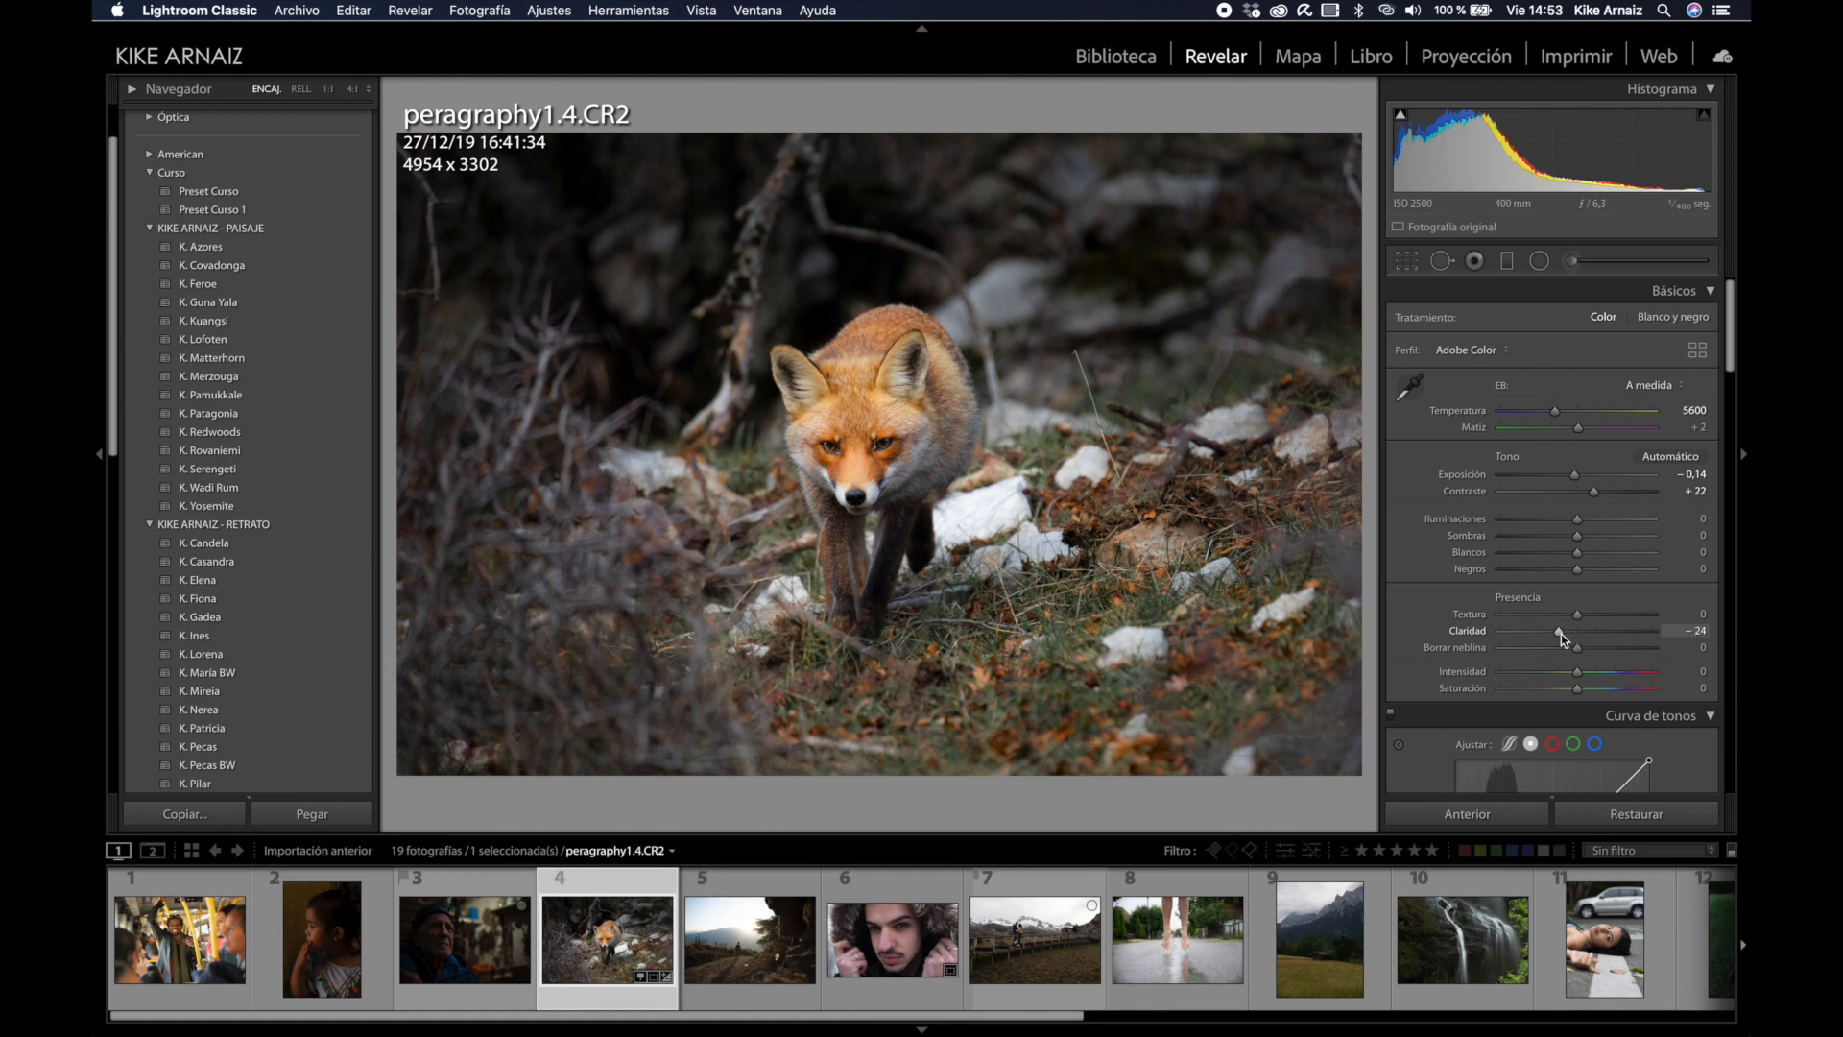
{"action": "left_click_drag", "start_coordinate": [1561, 633], "coordinate": [1561, 634]}
Step: Brush contrast 6, clarity 13 and saturation 7 onto the fox's face
{"action": "left_click", "coordinate": [1571, 260]}
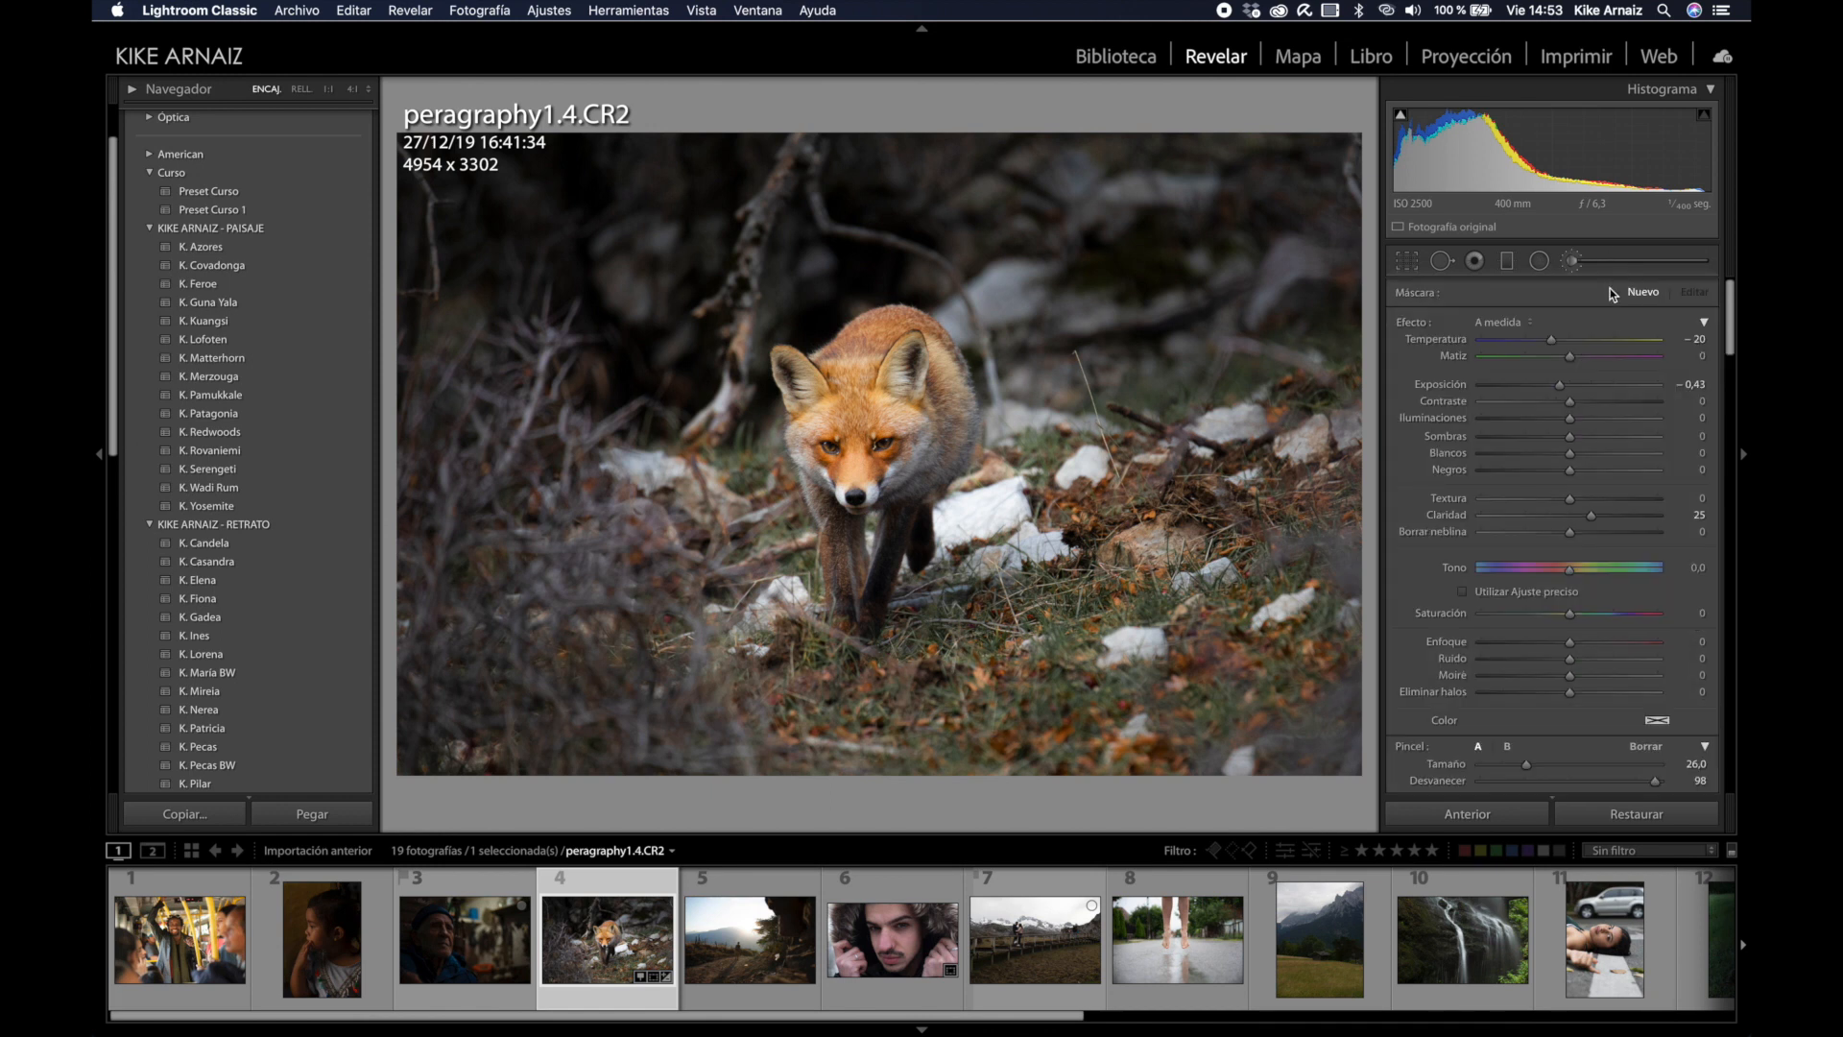
{"action": "left_click", "coordinate": [1419, 324], "text": "alt"}
{"action": "left_click_drag", "start_coordinate": [1574, 398], "coordinate": [1575, 386]}
{"action": "left_click_drag", "start_coordinate": [1571, 514], "coordinate": [1581, 515]}
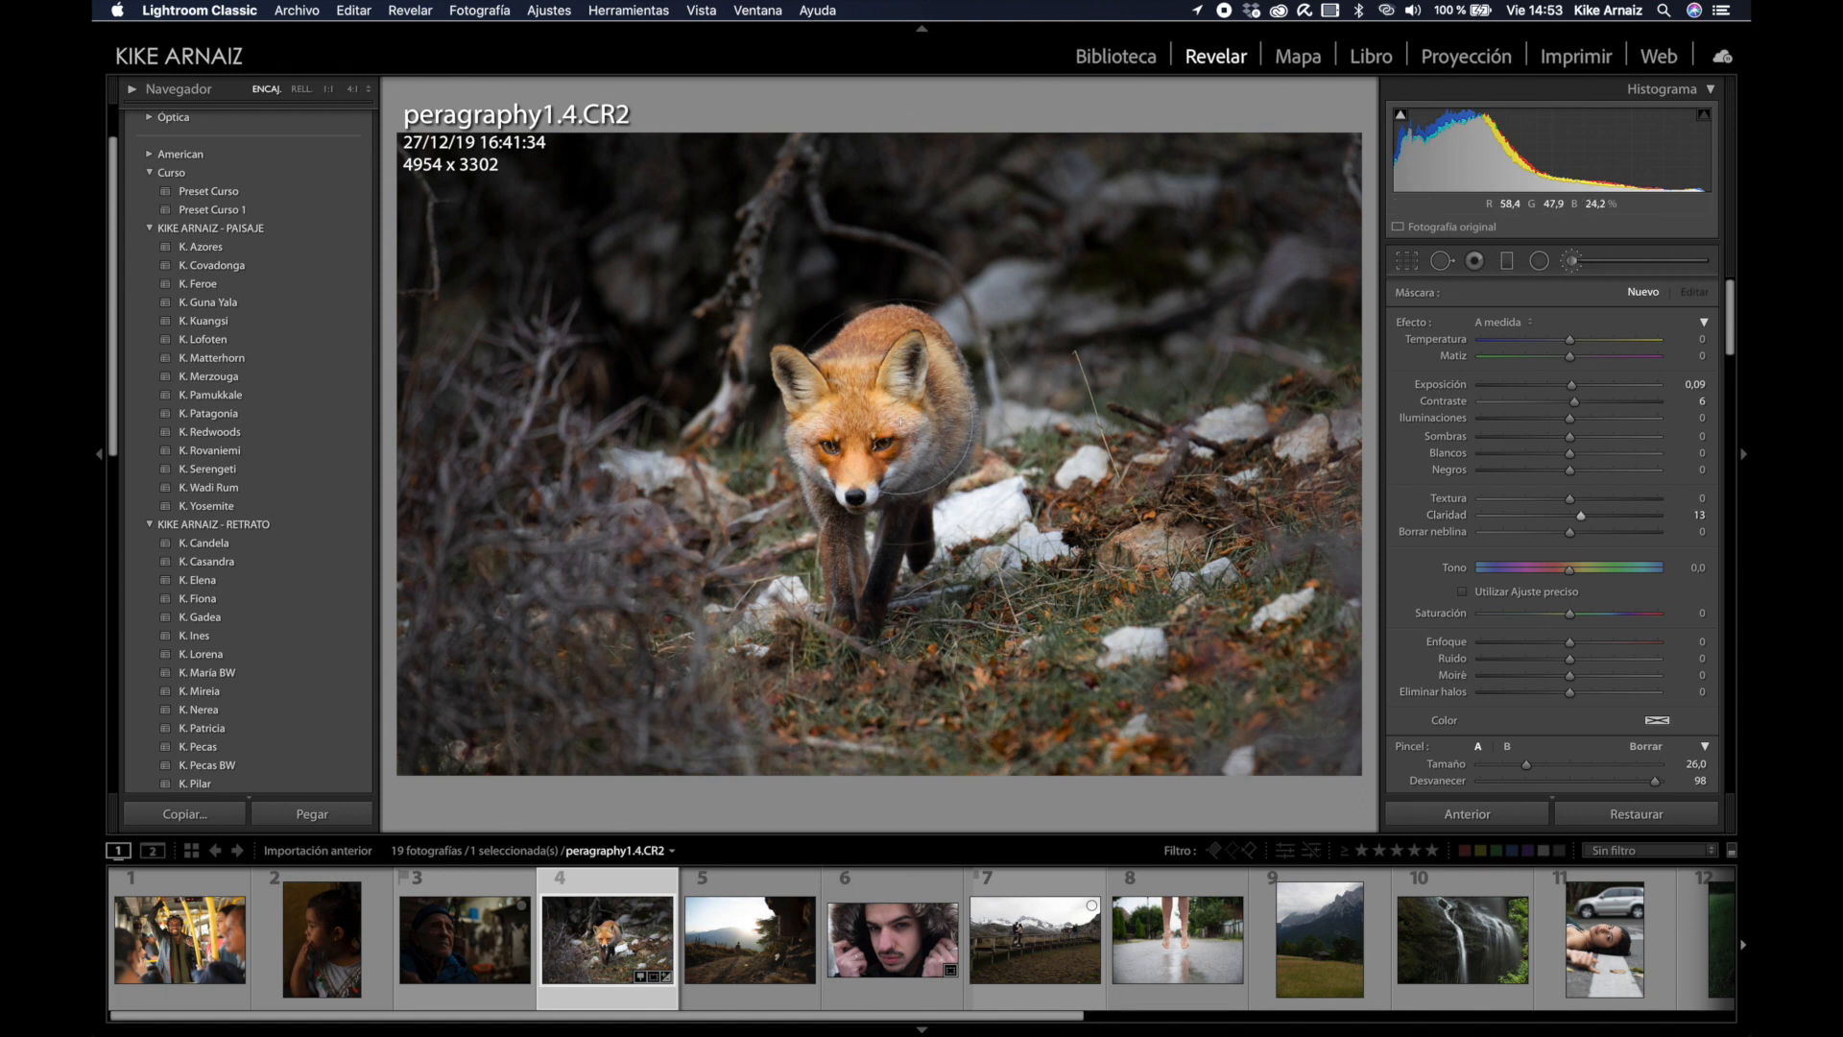
{"action": "left_click_drag", "start_coordinate": [875, 428], "coordinate": [872, 482]}
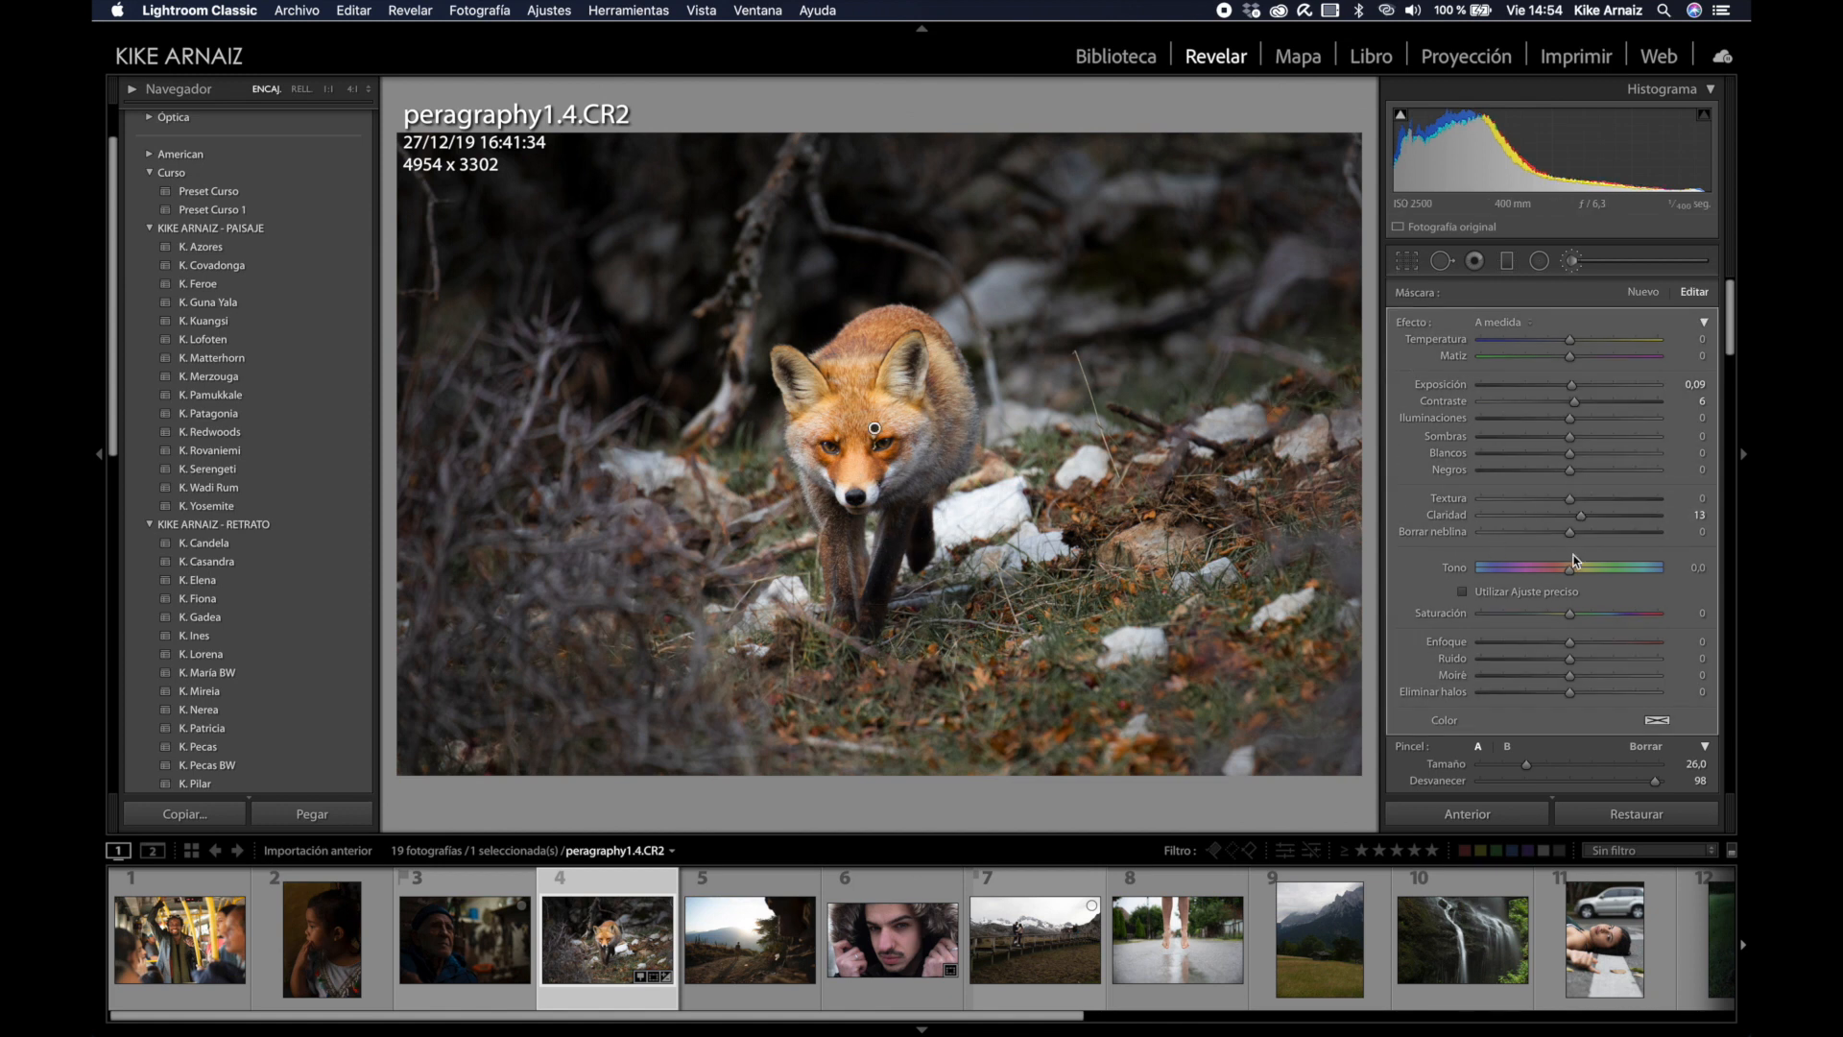
{"action": "left_click_drag", "start_coordinate": [1571, 615], "coordinate": [1579, 616]}
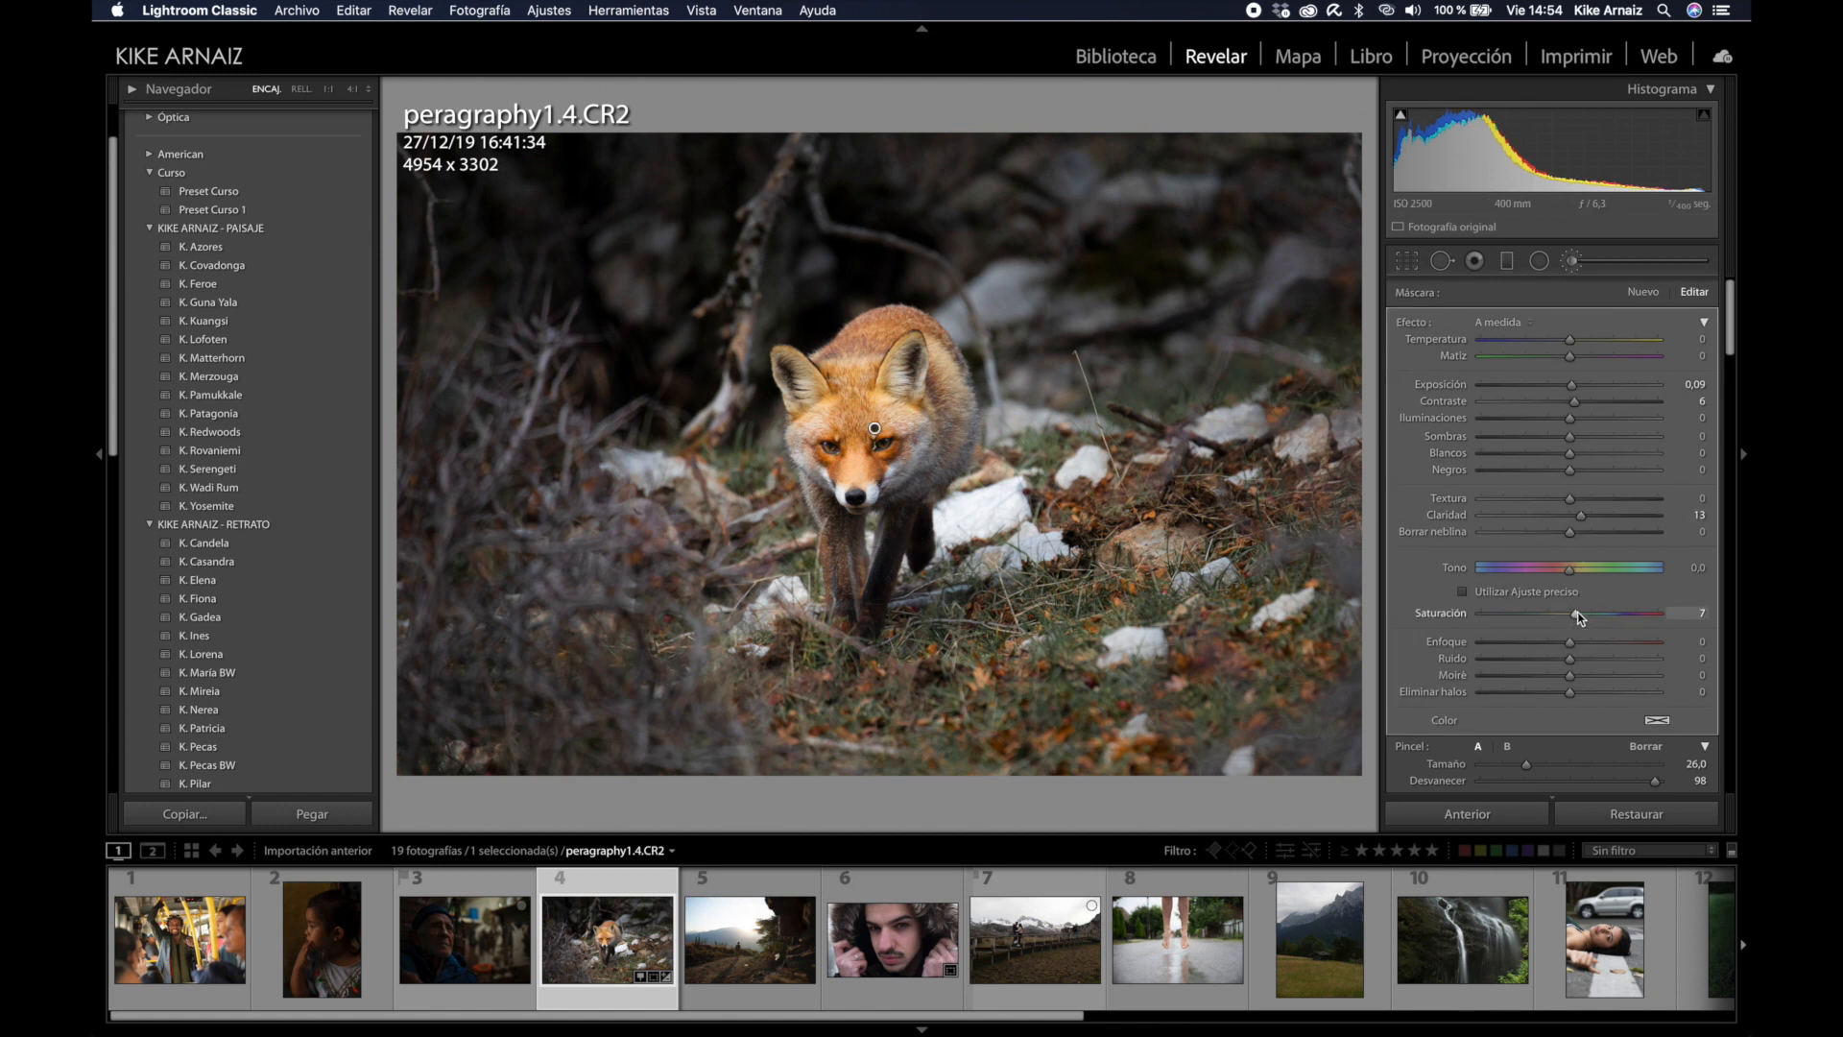
{"action": "left_click", "coordinate": [1613, 258]}
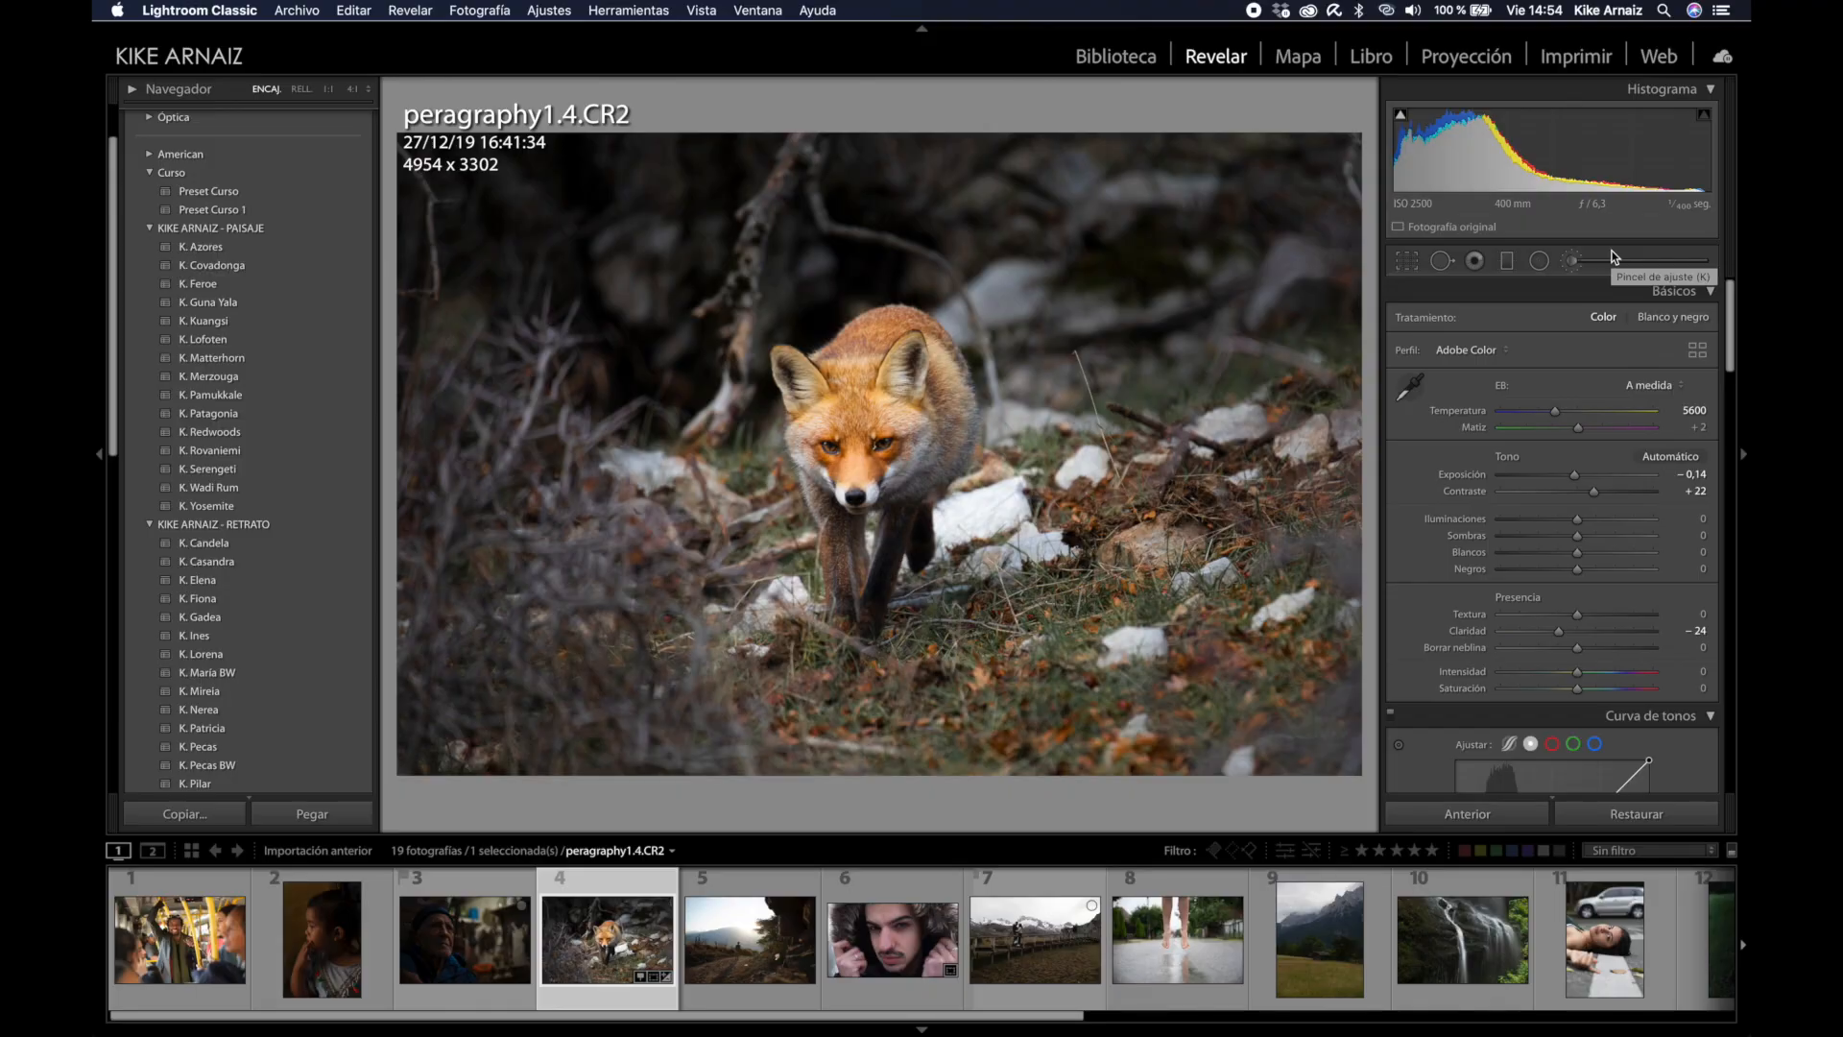
Step: Show the fox photo's before/after comparison with the side panels hidden
{"action": "key", "text": "y"}
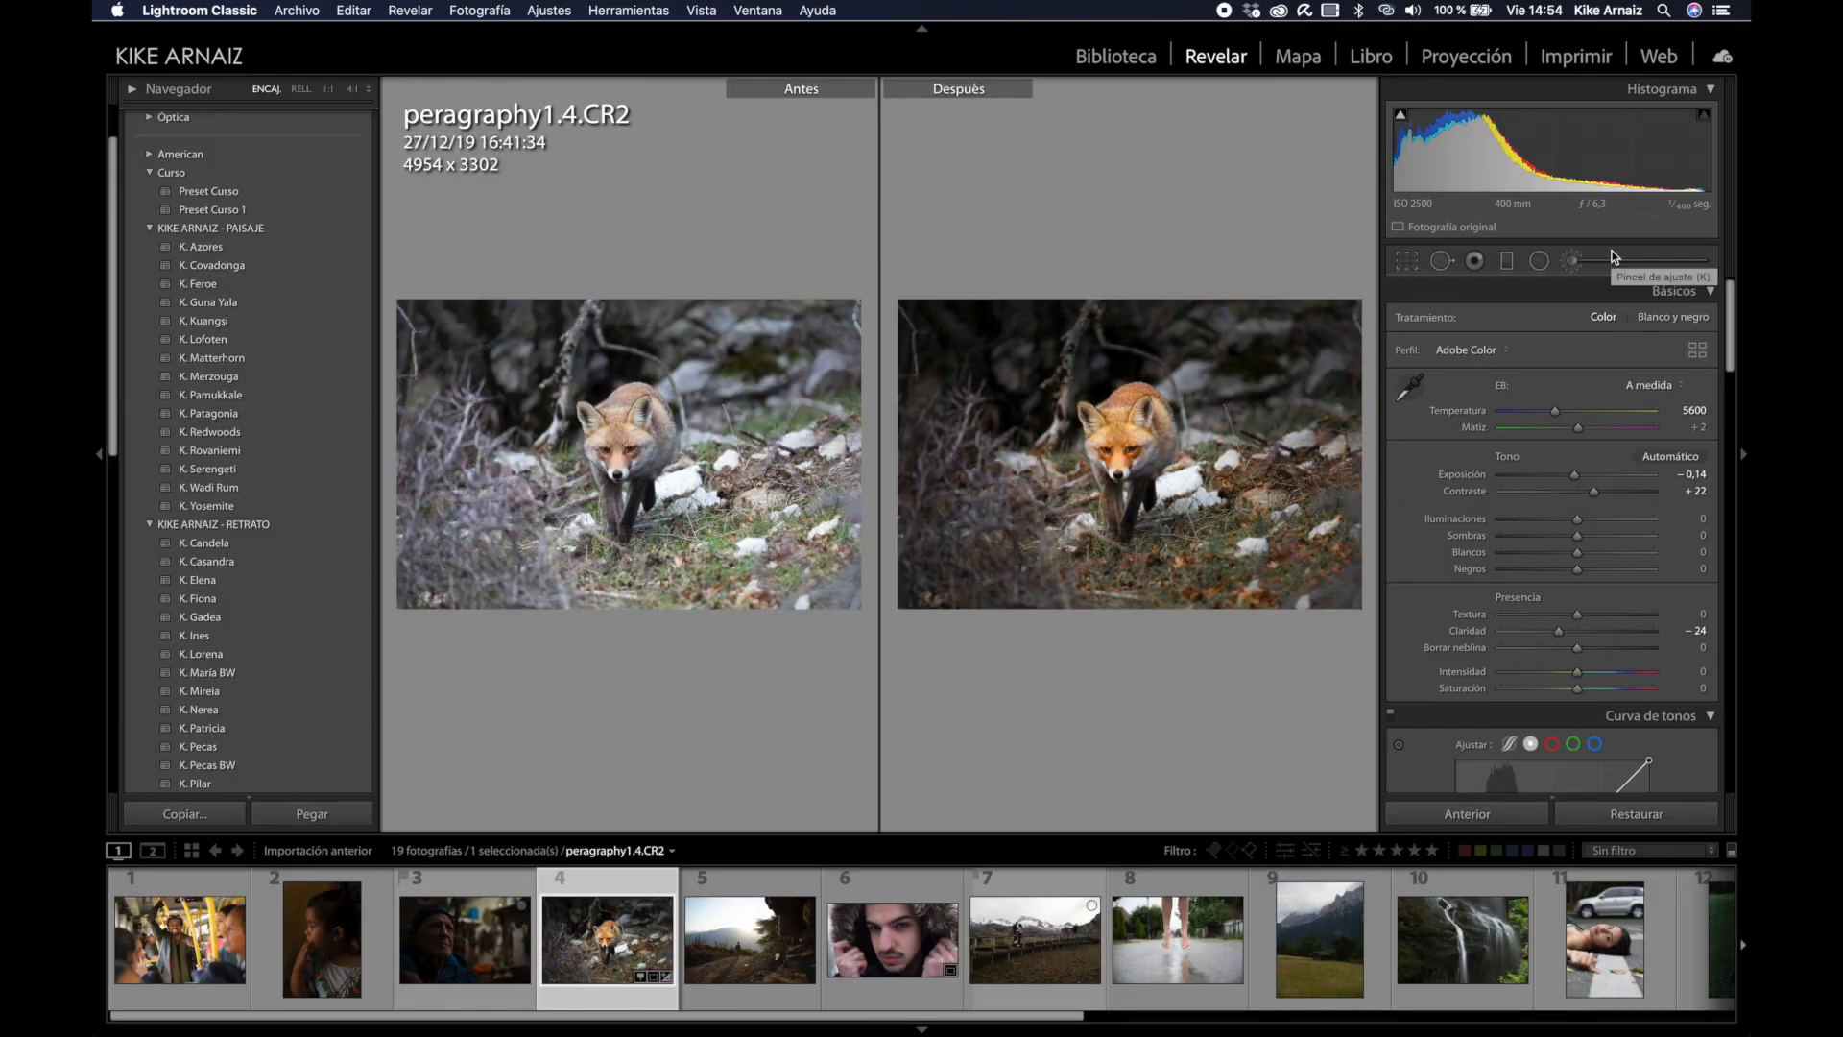
{"action": "key", "text": "Tab"}
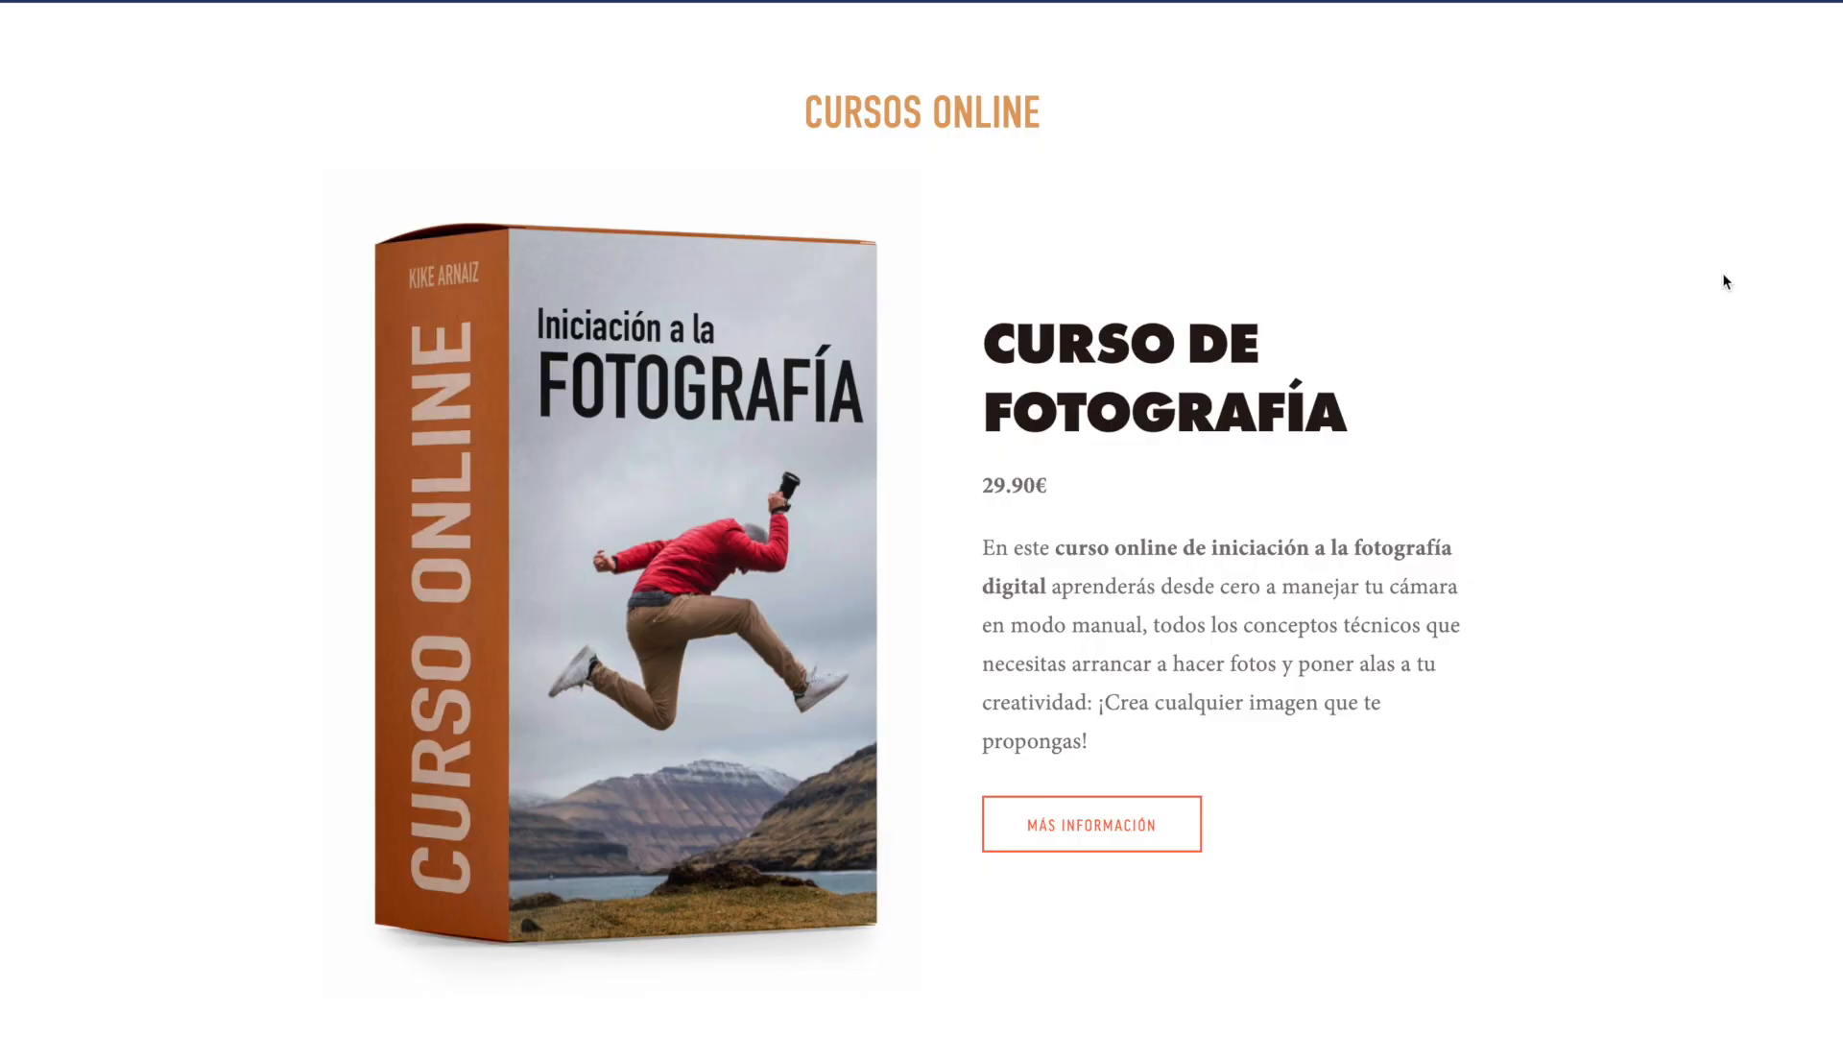
Step: Scroll the online courses page down to the 89€ Pack Fotografía + Composición + Retoque offer
{"action": "scroll", "coordinate": [1725, 280], "scroll_direction": "down", "scroll_amount": 1}
{"action": "scroll", "coordinate": [1725, 280], "scroll_direction": "down", "scroll_amount": 7}
{"action": "scroll", "coordinate": [1725, 281], "scroll_direction": "down", "scroll_amount": 10}
{"action": "scroll", "coordinate": [1725, 280], "scroll_direction": "down", "scroll_amount": 10}
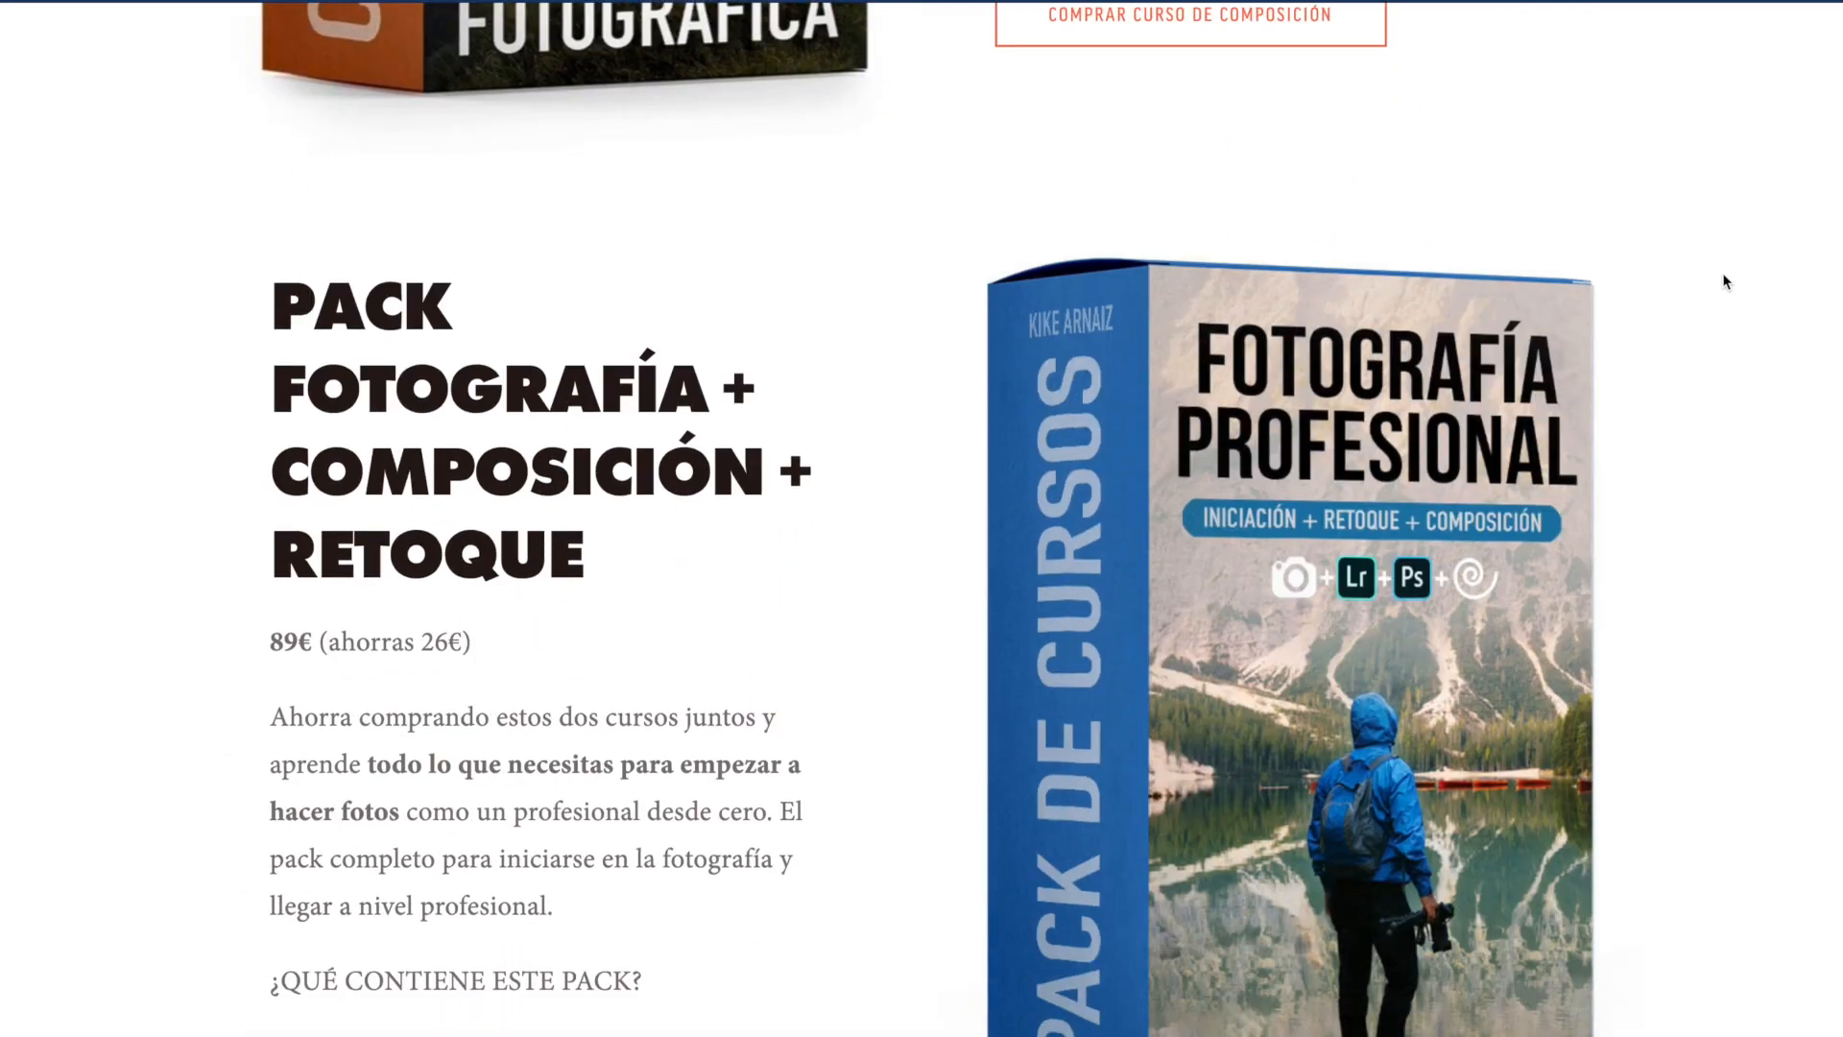
{"action": "scroll", "coordinate": [1725, 280], "scroll_direction": "down", "scroll_amount": 3}
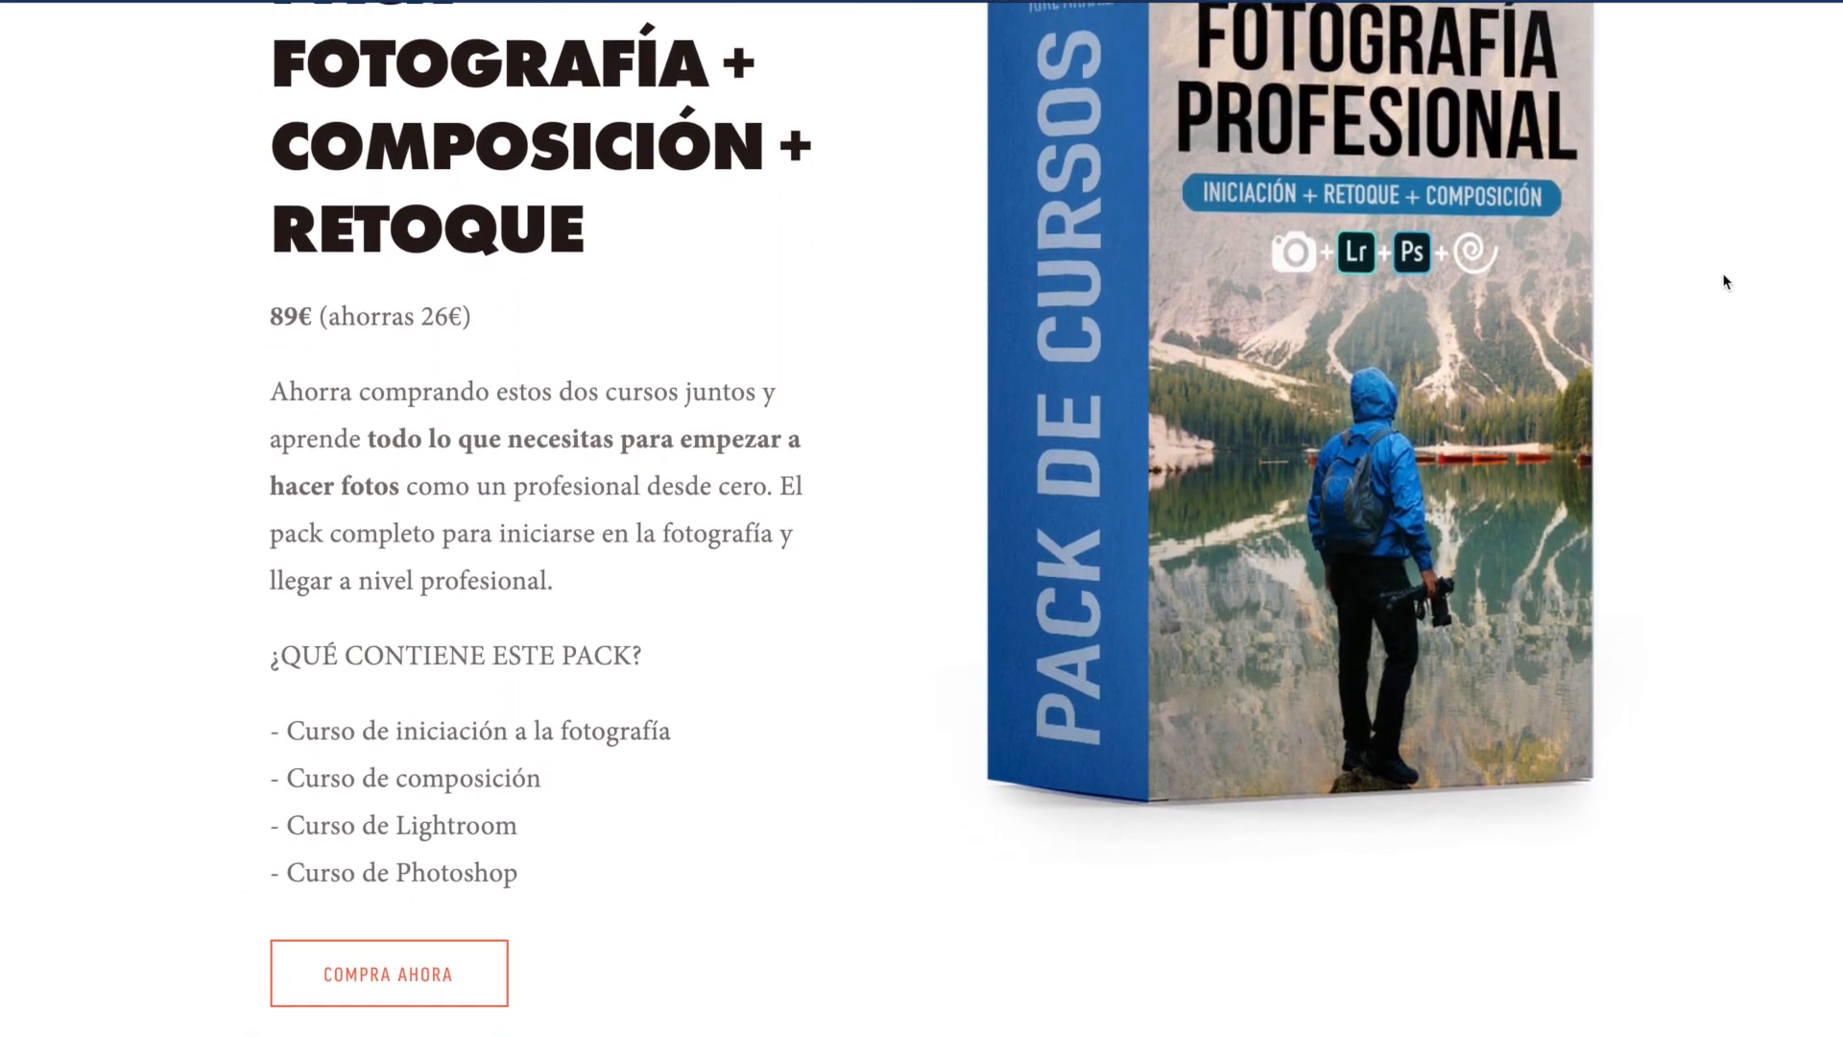
{"action": "scroll", "coordinate": [1725, 280], "scroll_direction": "down", "scroll_amount": 1}
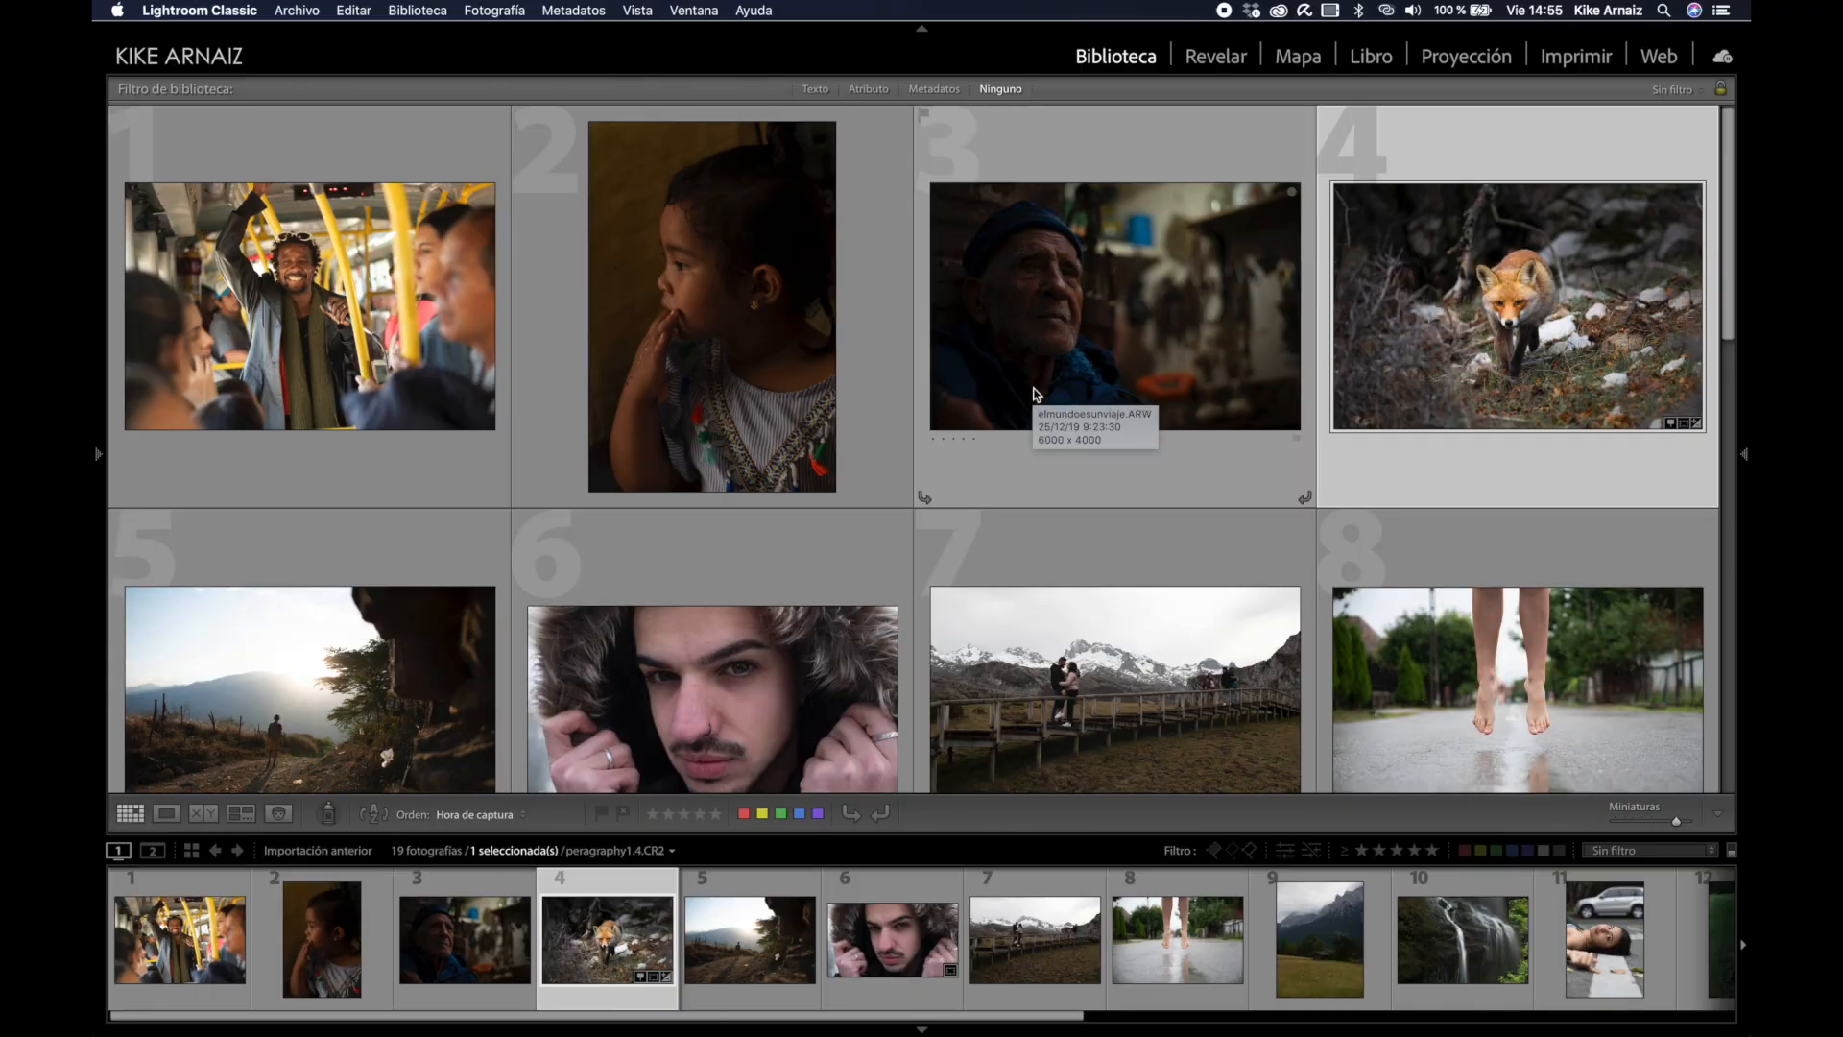
Step: Select photo 16, the woman's low-angle portrait, and open it in Revelar
{"action": "scroll", "coordinate": [1022, 422], "scroll_direction": "down", "scroll_amount": 5}
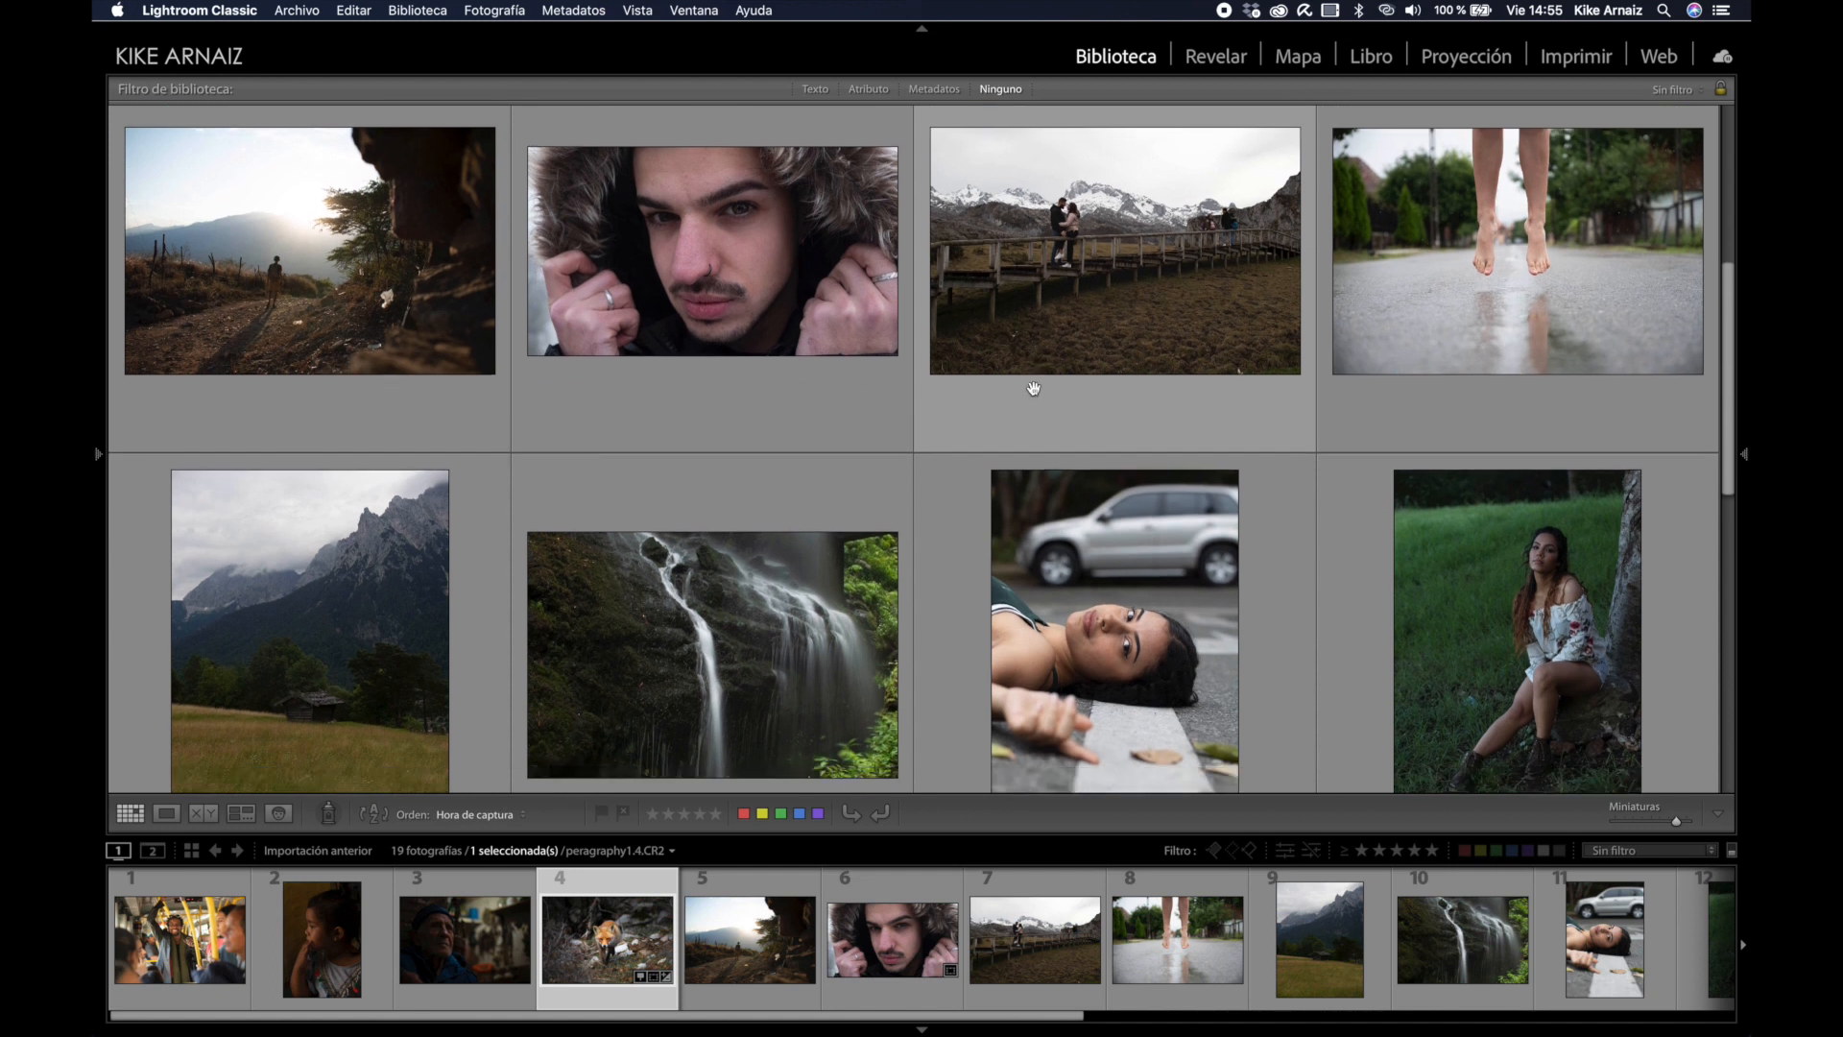
{"action": "scroll", "coordinate": [1034, 392], "scroll_direction": "down", "scroll_amount": 6}
{"action": "scroll", "coordinate": [1034, 389], "scroll_direction": "up", "scroll_amount": 3}
{"action": "left_click", "coordinate": [1552, 459]}
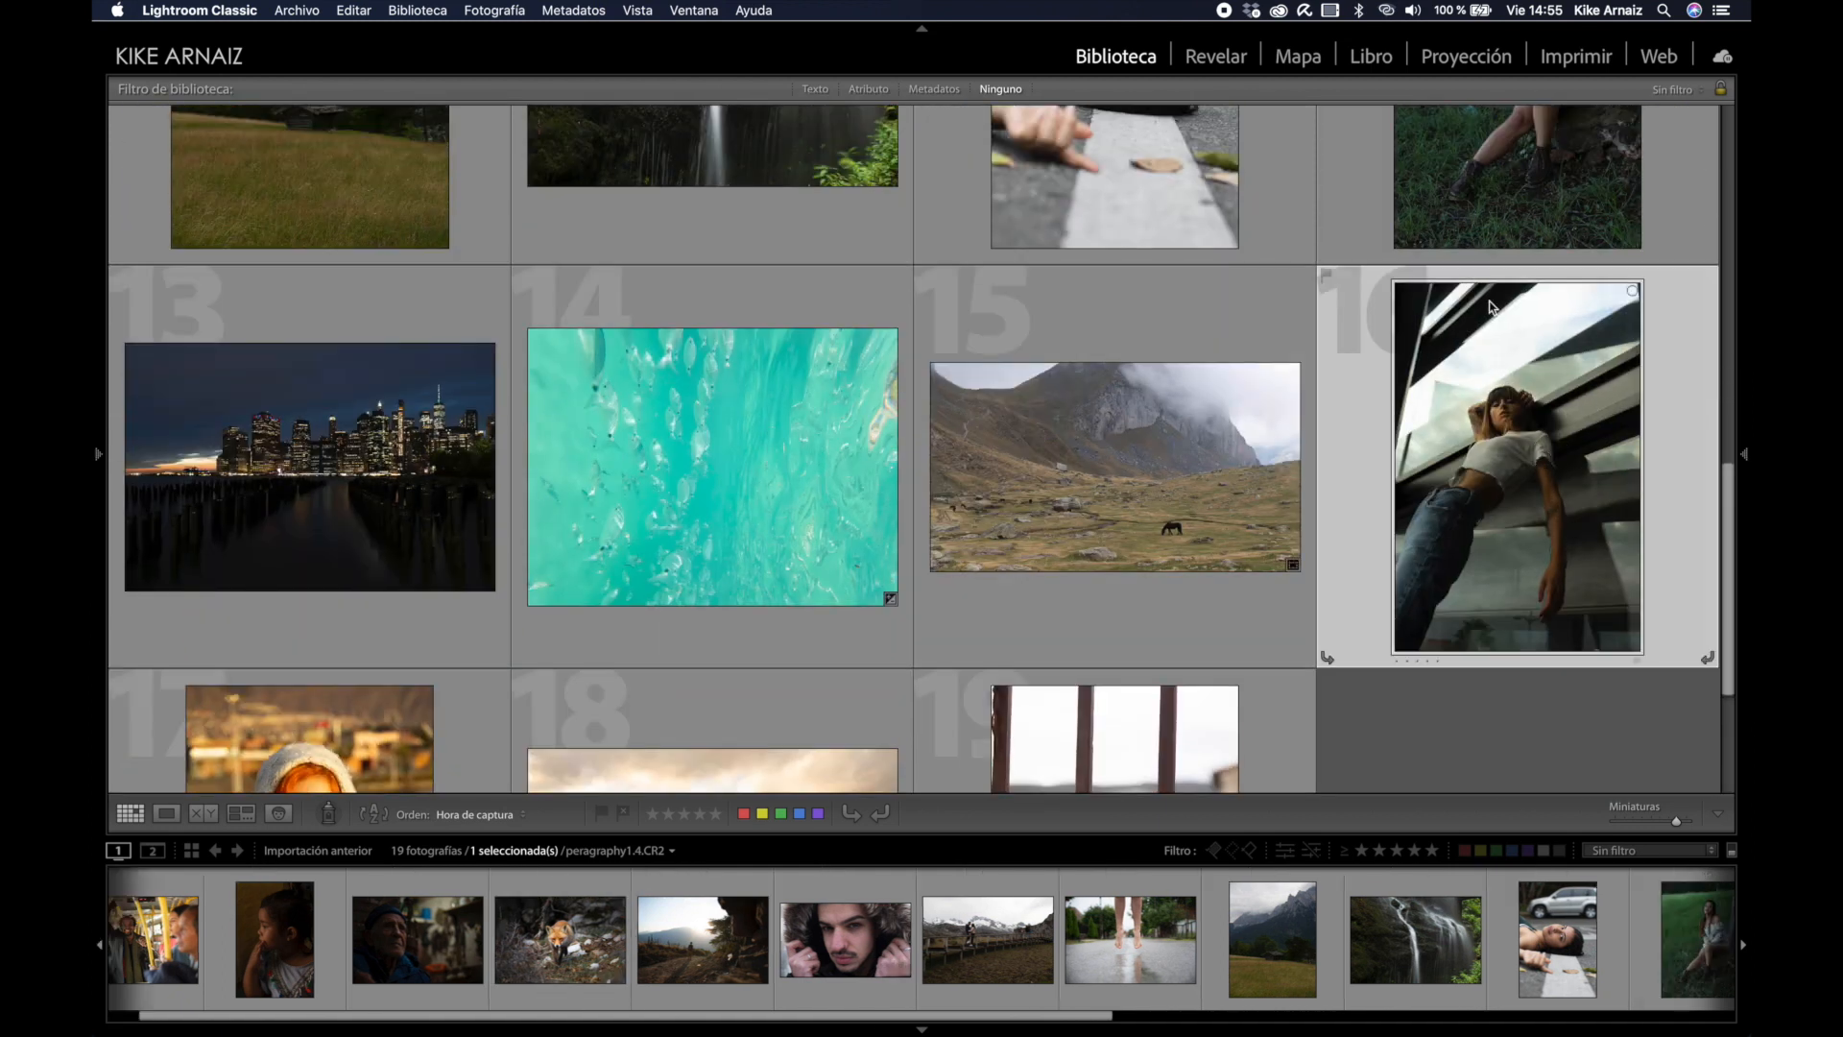
{"action": "left_click", "coordinate": [1216, 58]}
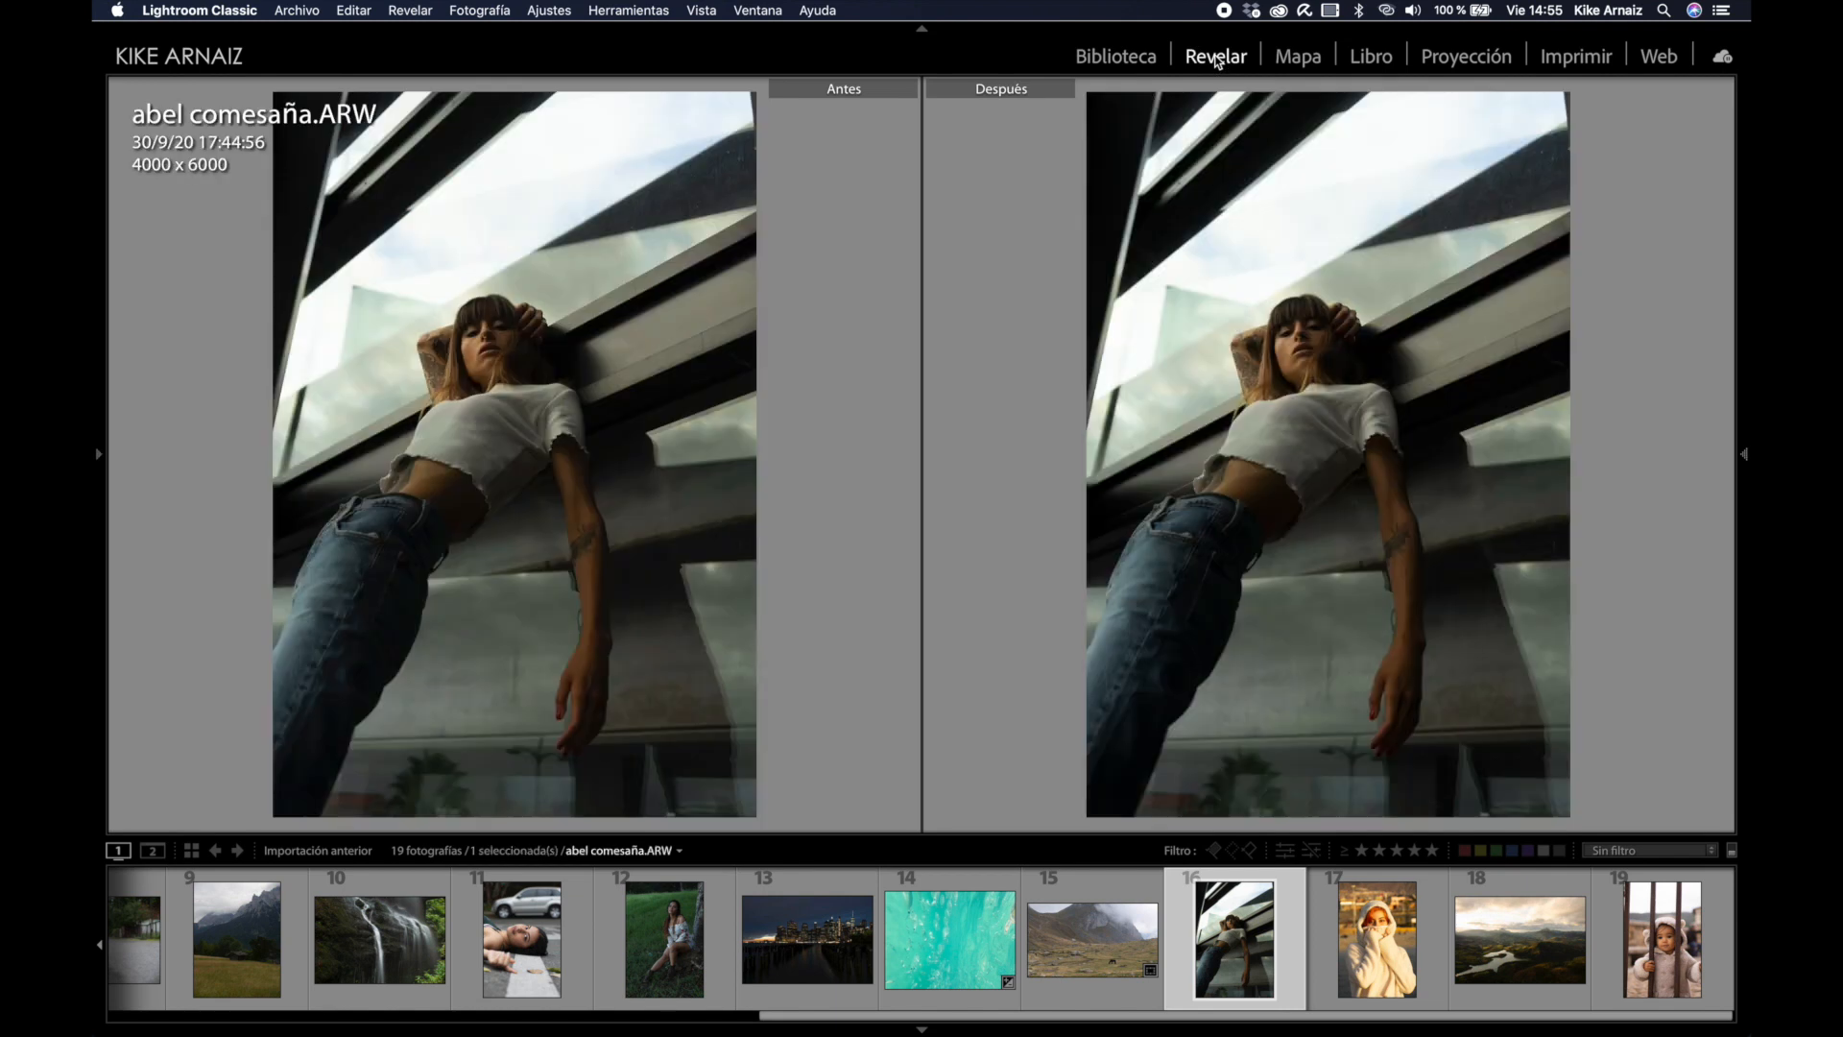
Step: Show the portrait in single view with the filmstrip hidden and the right adjustment panel visible
{"action": "key", "text": "y"}
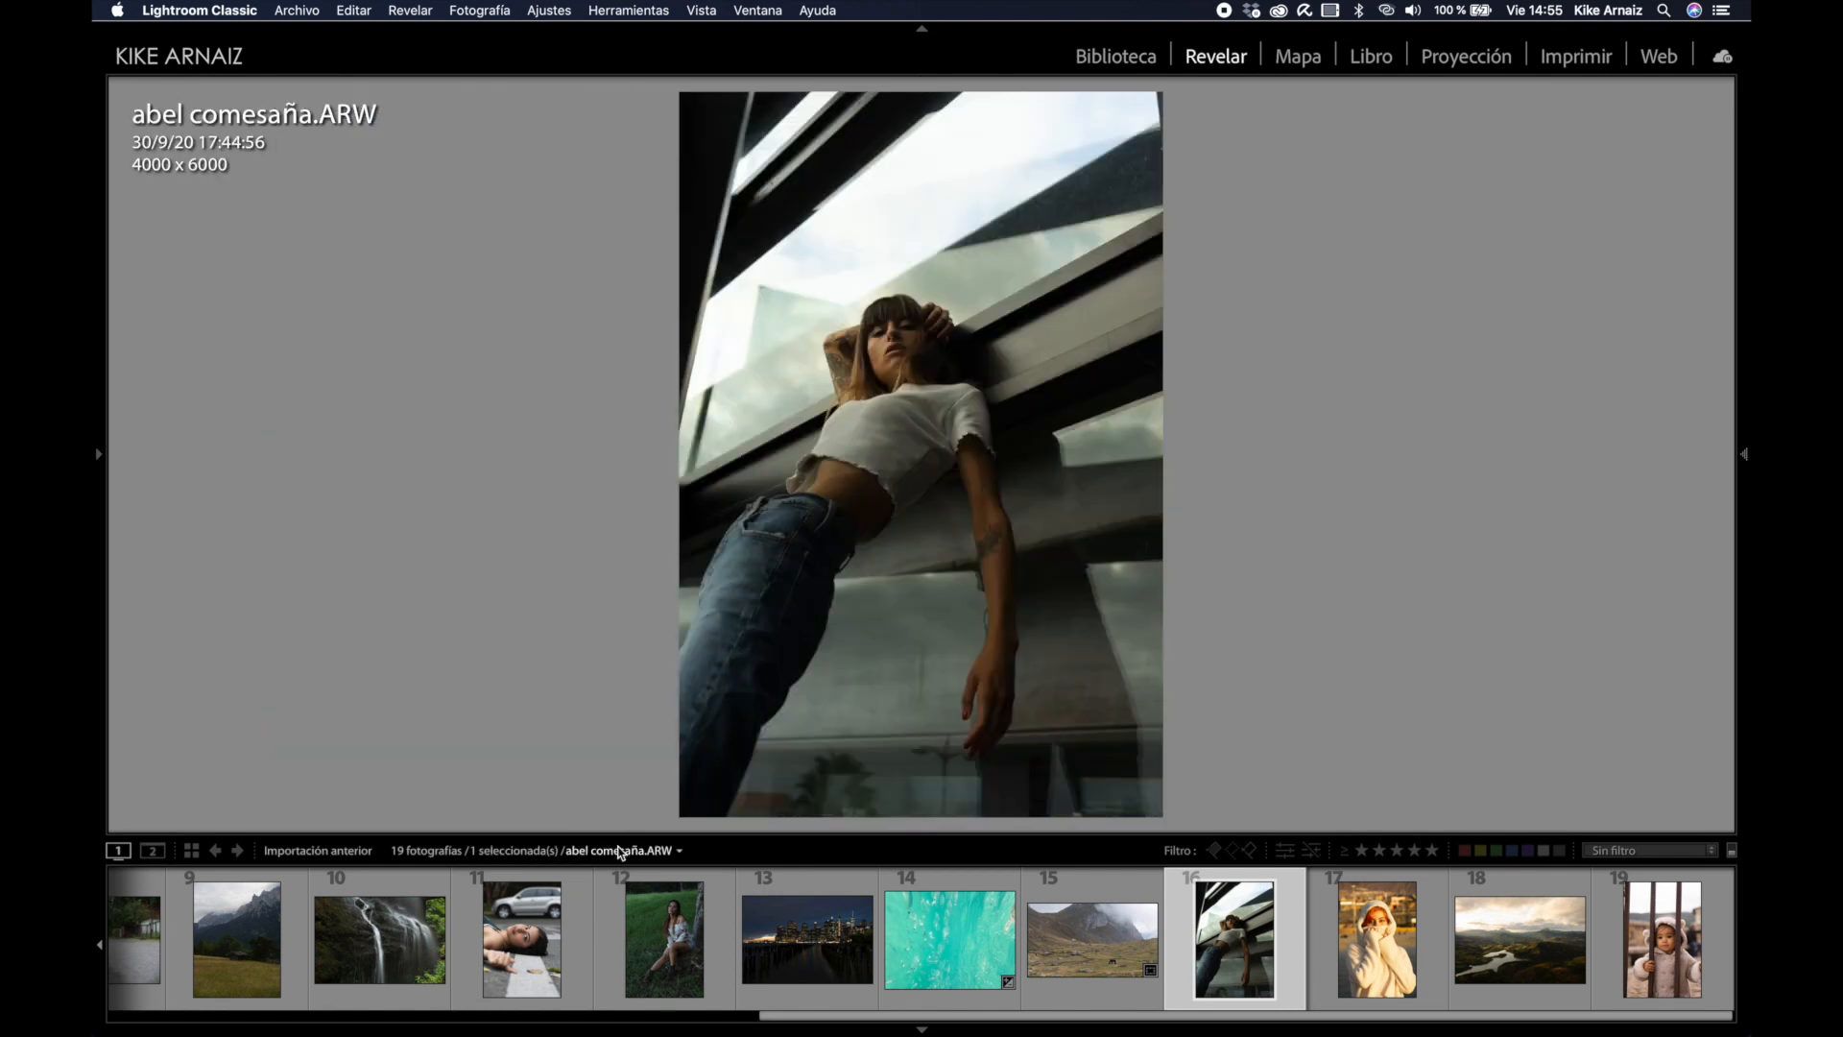
{"action": "left_click", "coordinate": [916, 1027]}
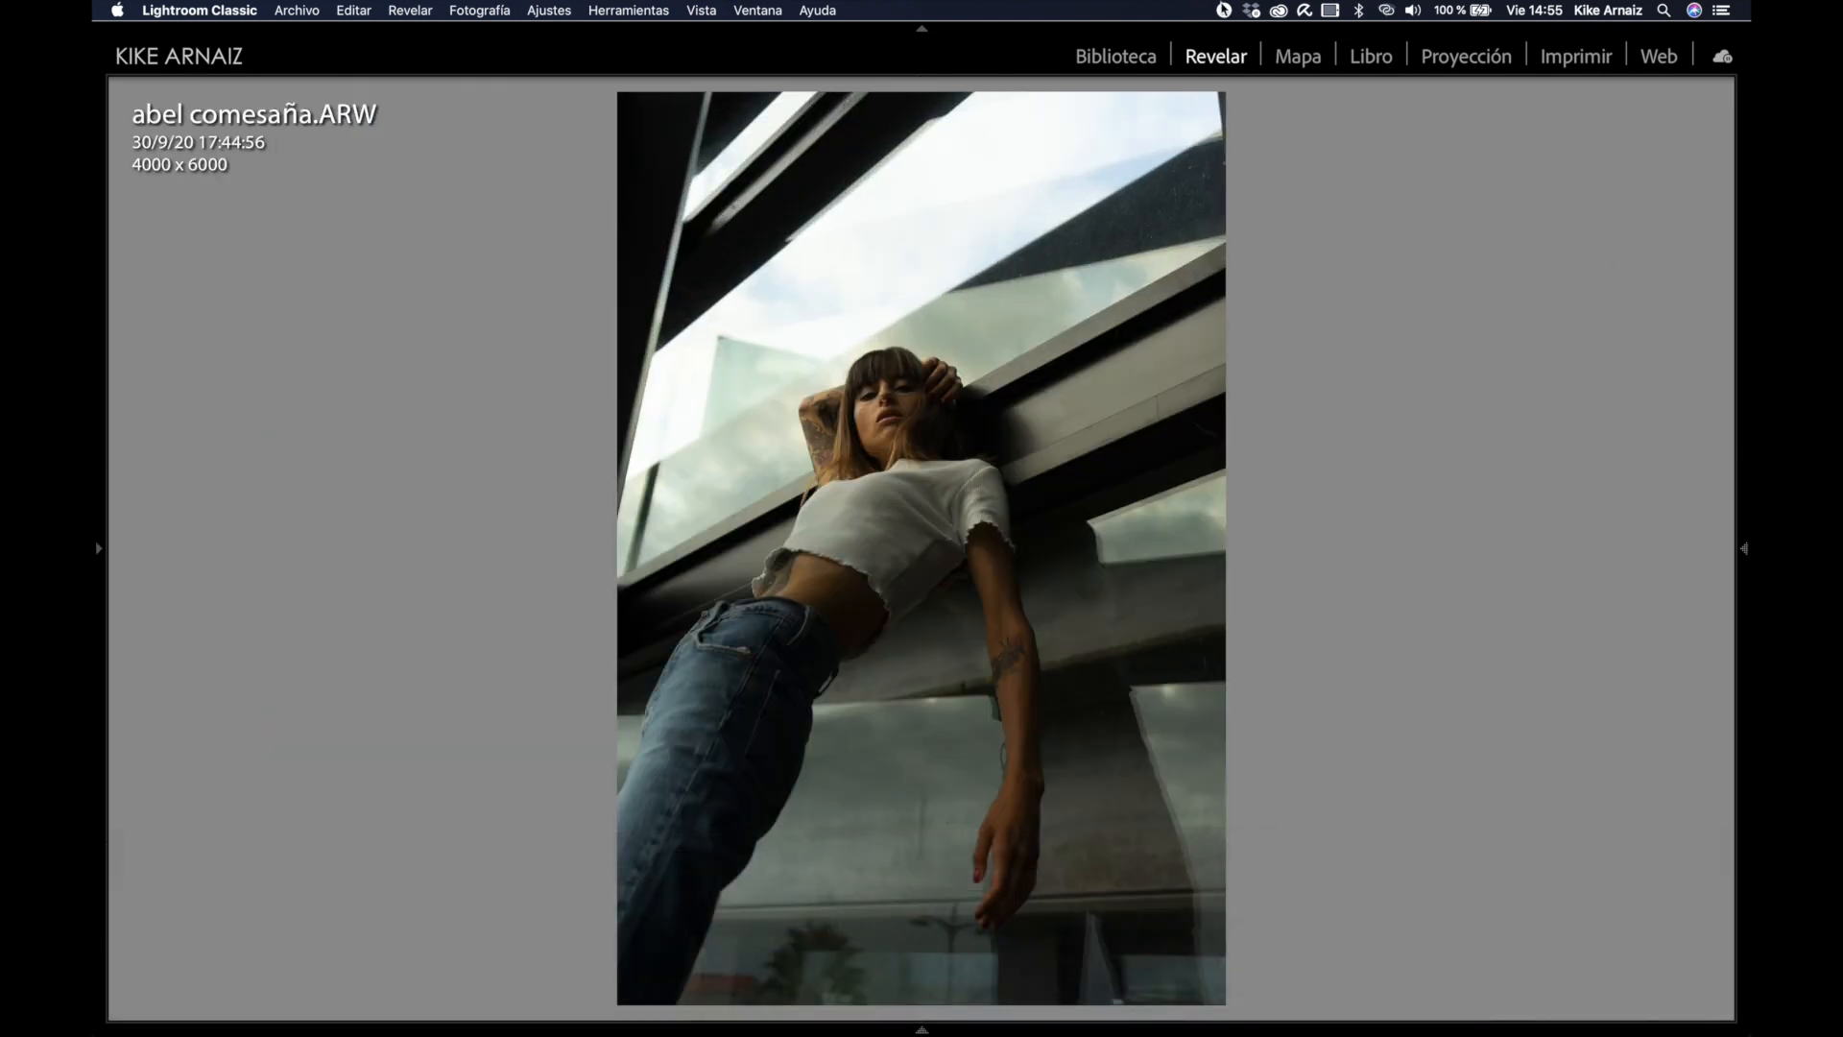
{"action": "left_click", "coordinate": [1744, 548]}
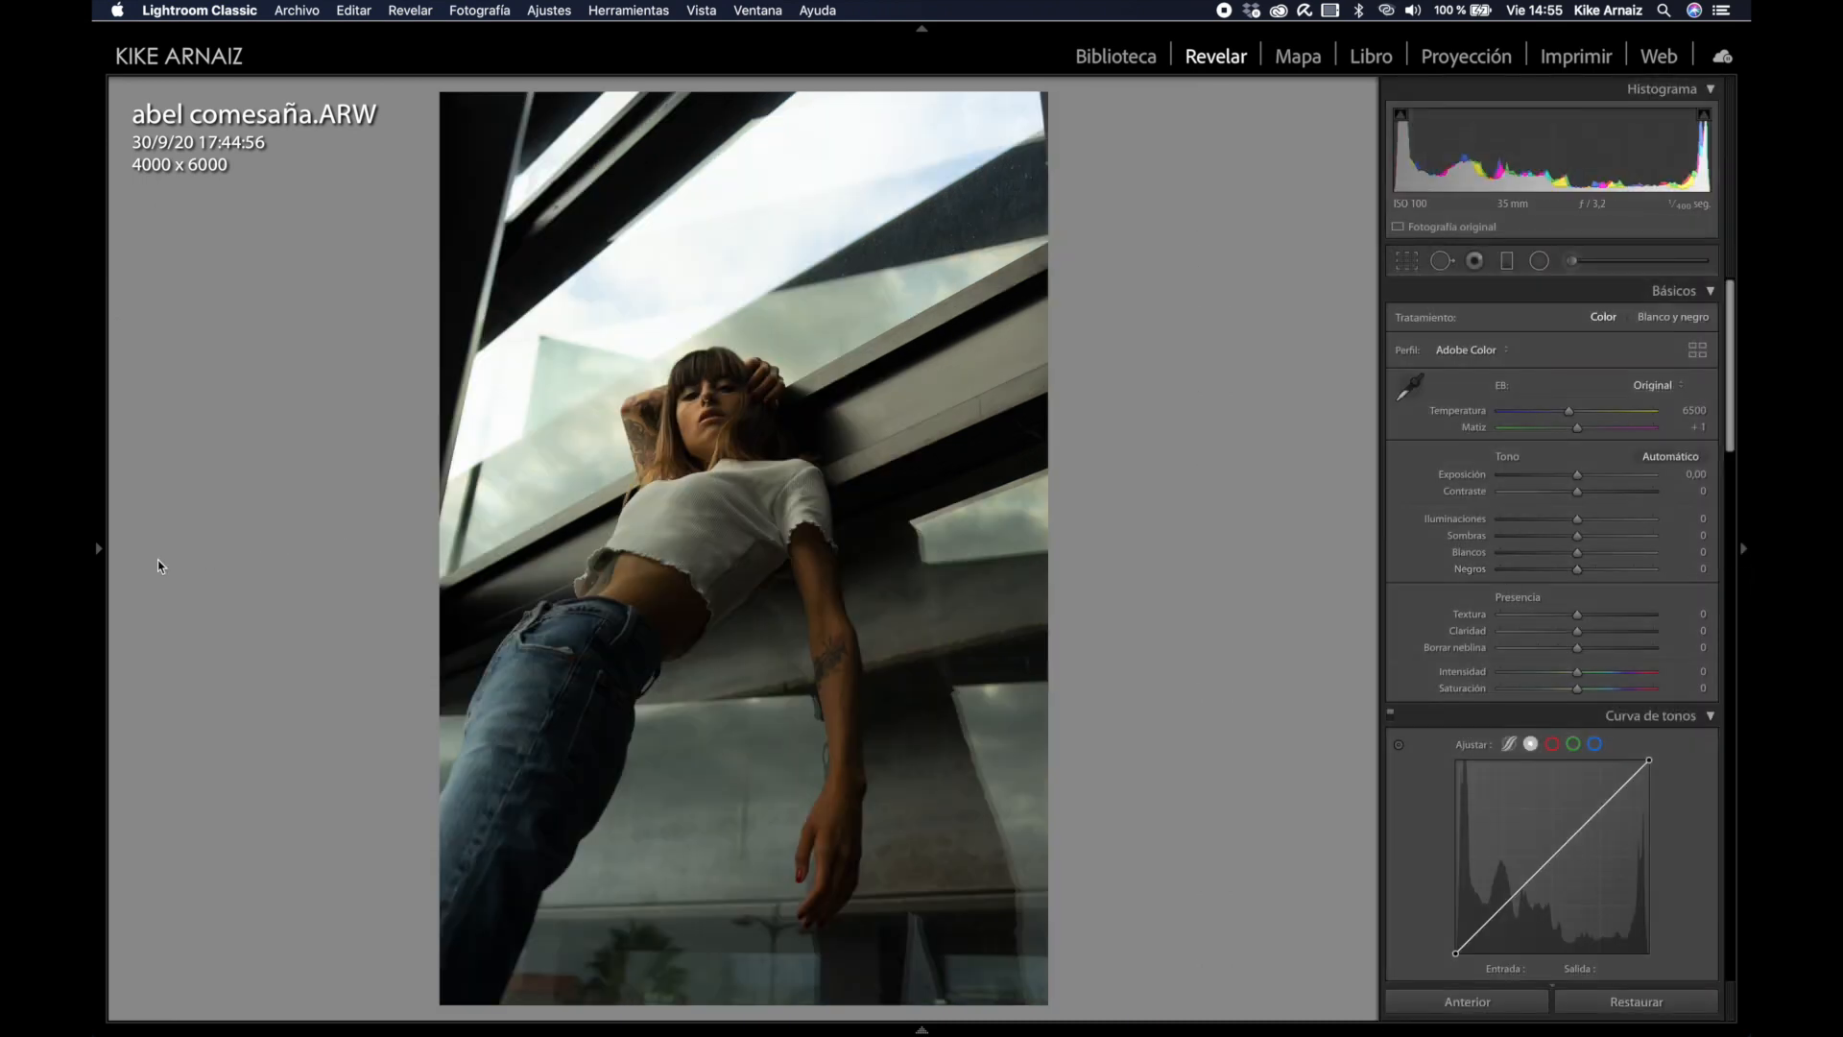
Step: Reveal the left Navigator/Presets panel beside the portrait
{"action": "left_click", "coordinate": [97, 543]}
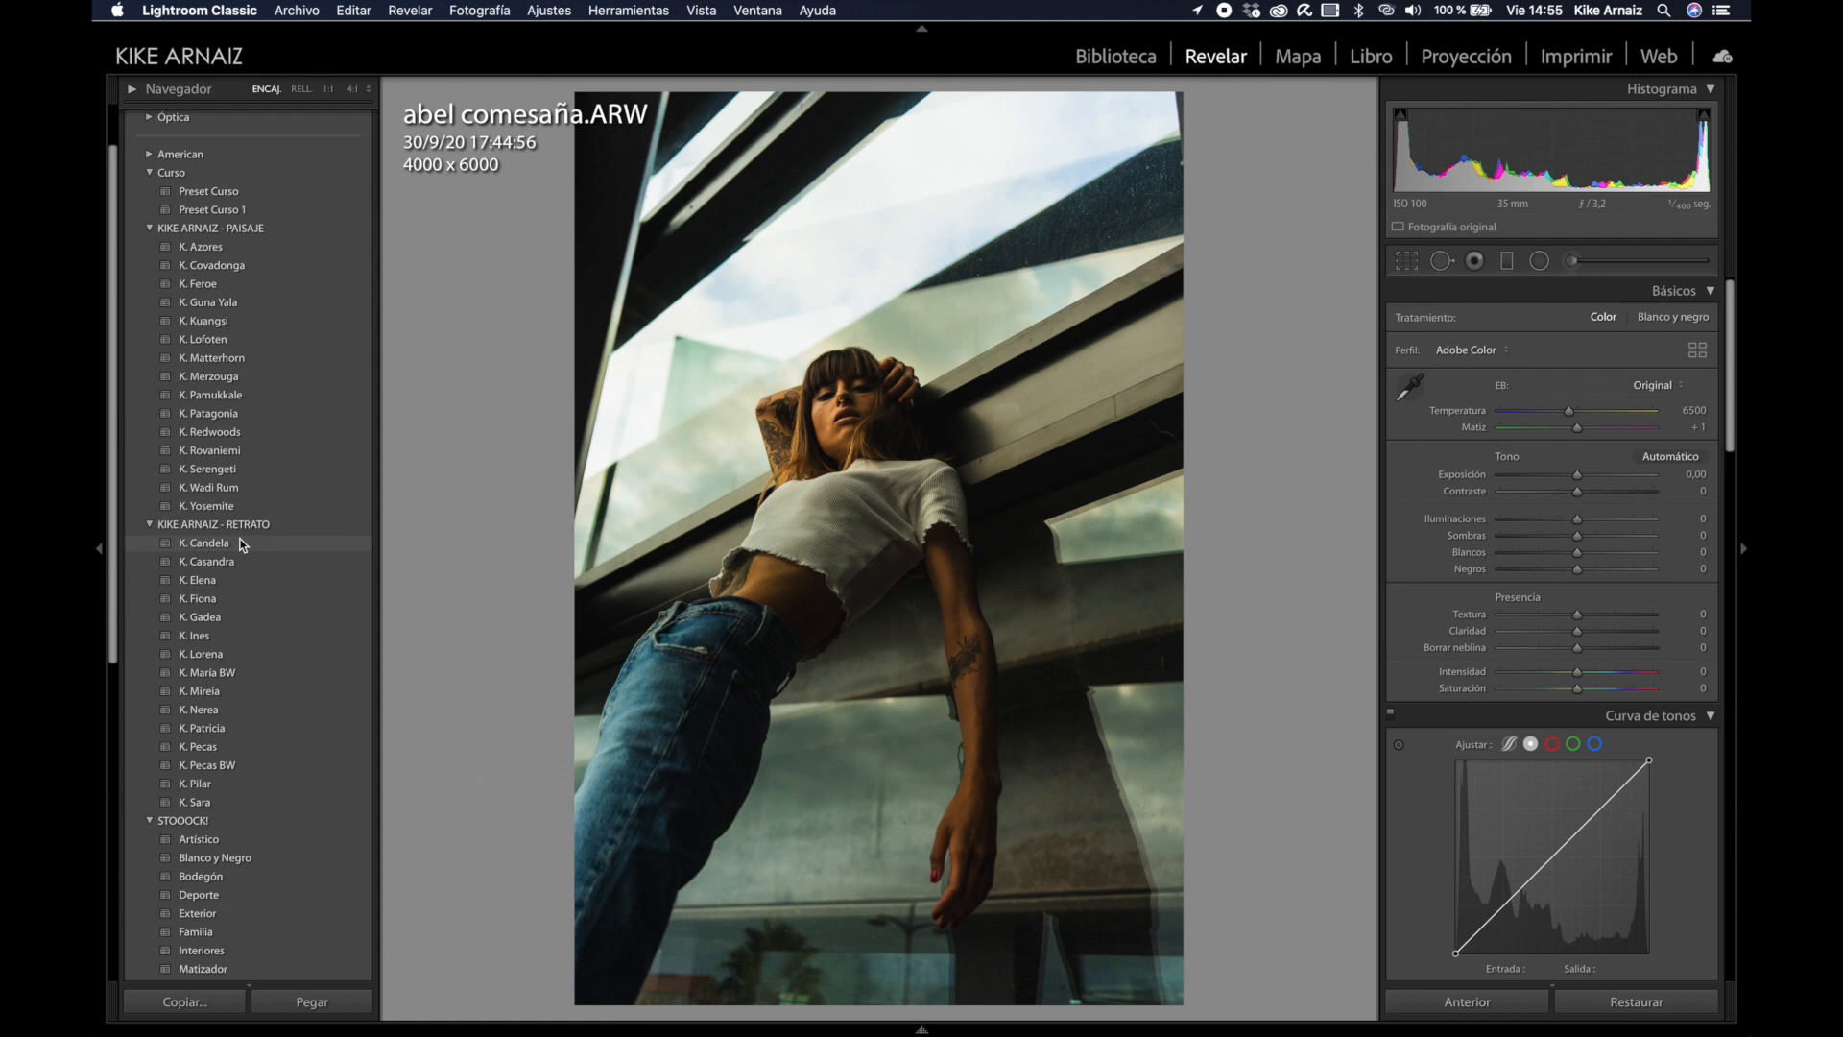
Step: Apply the K. Mireia preset, then set exposure +0.40, highlights −72 and temperature 7850
{"action": "left_click", "coordinate": [248, 692]}
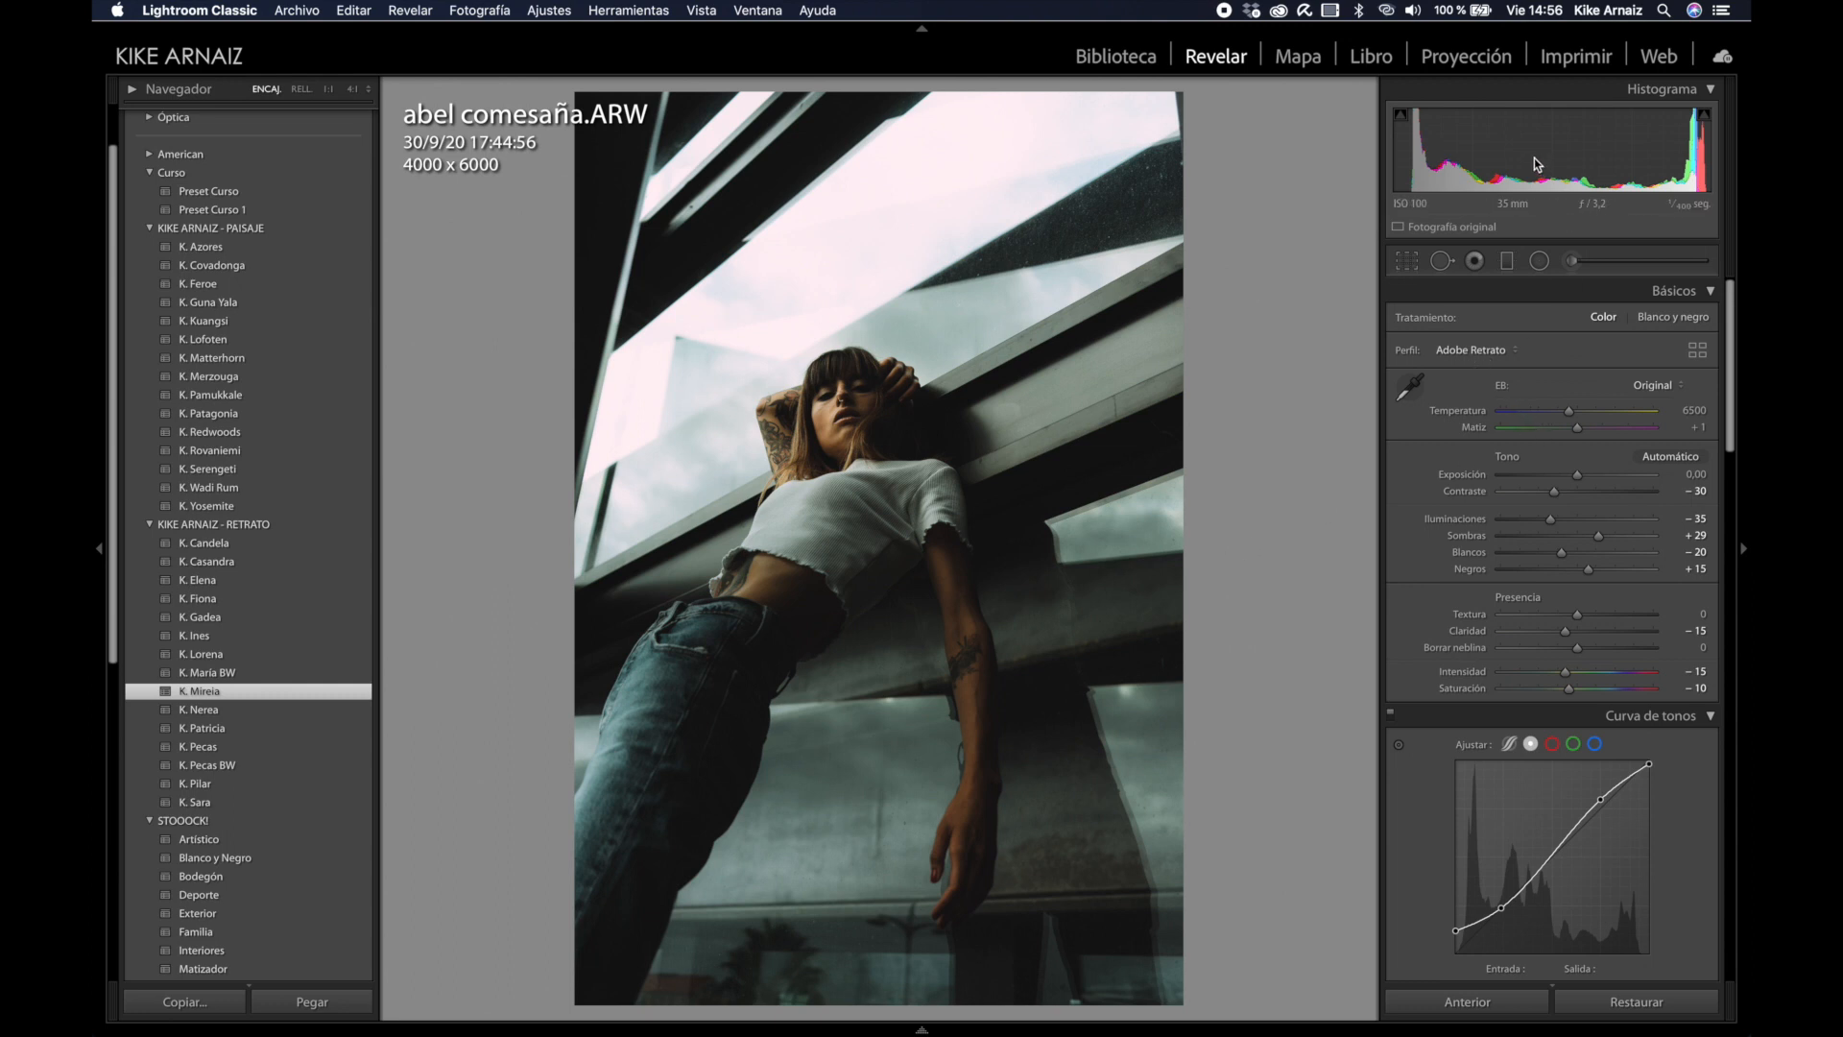
{"action": "left_click_drag", "start_coordinate": [1543, 155], "coordinate": [1558, 155]}
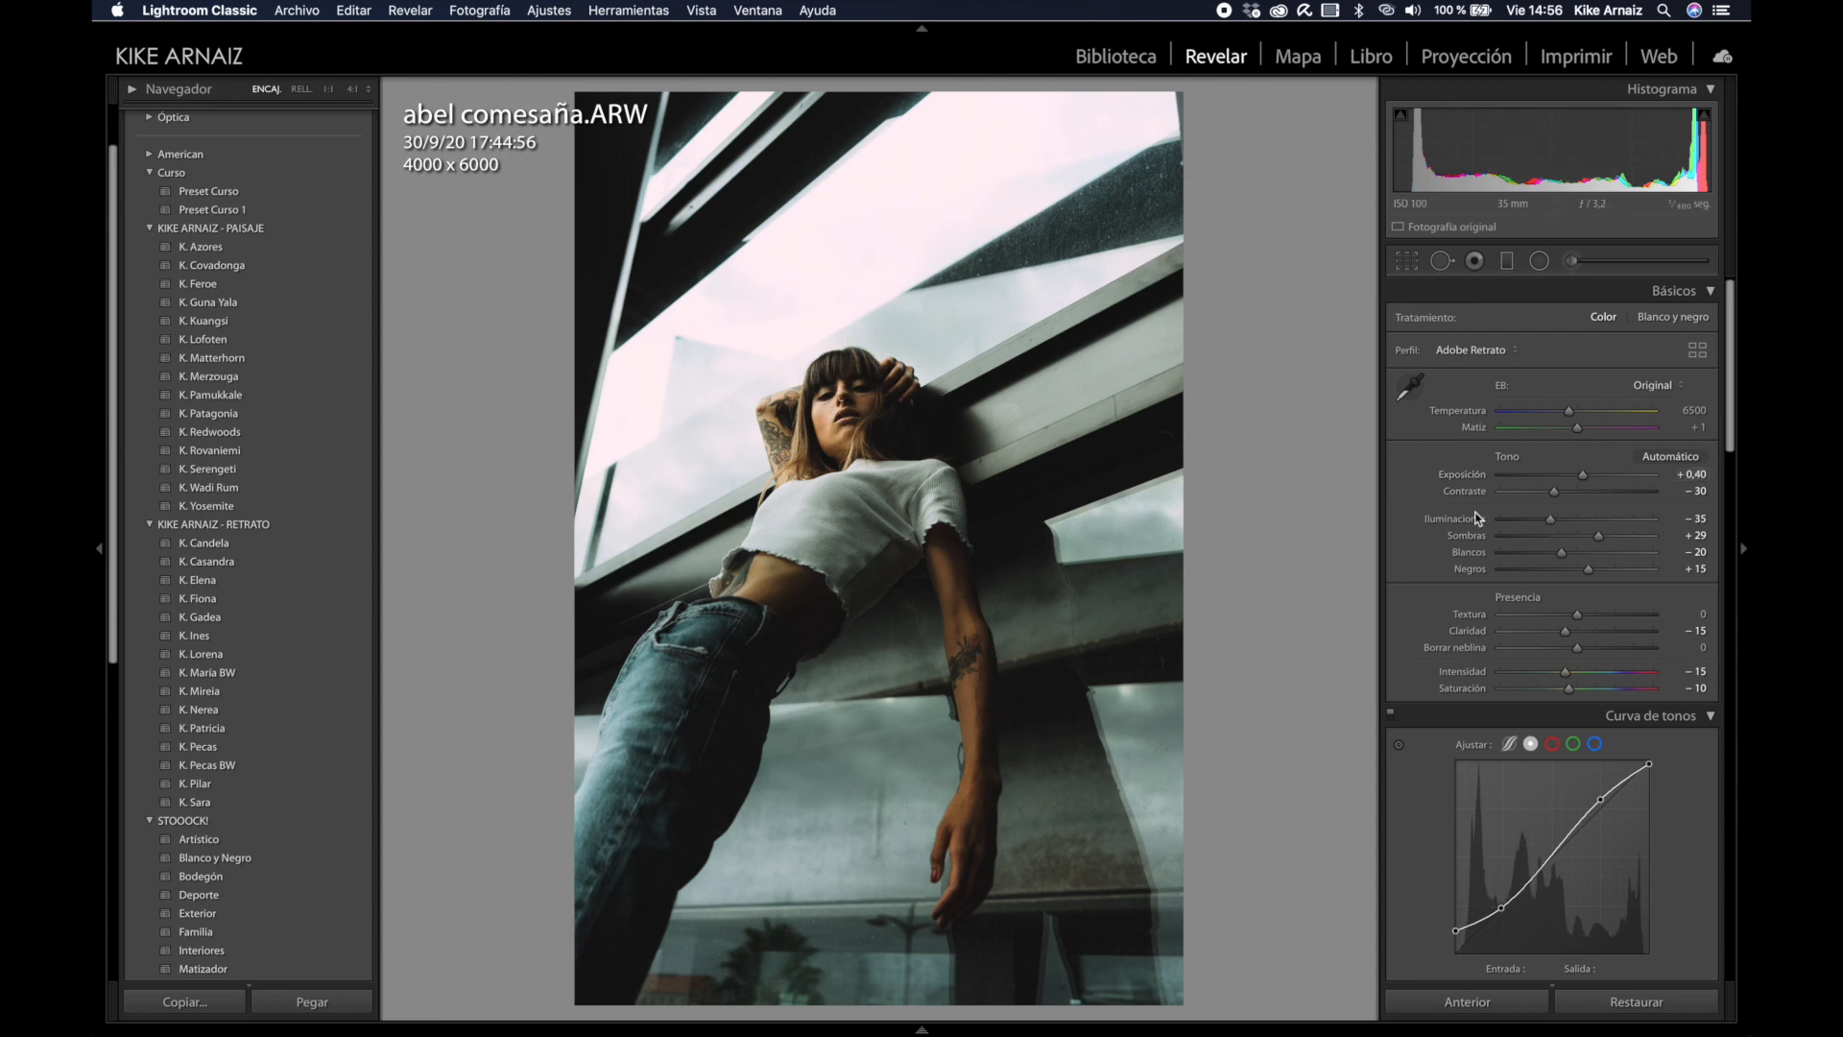
{"action": "left_click_drag", "start_coordinate": [1551, 518], "coordinate": [1526, 531]}
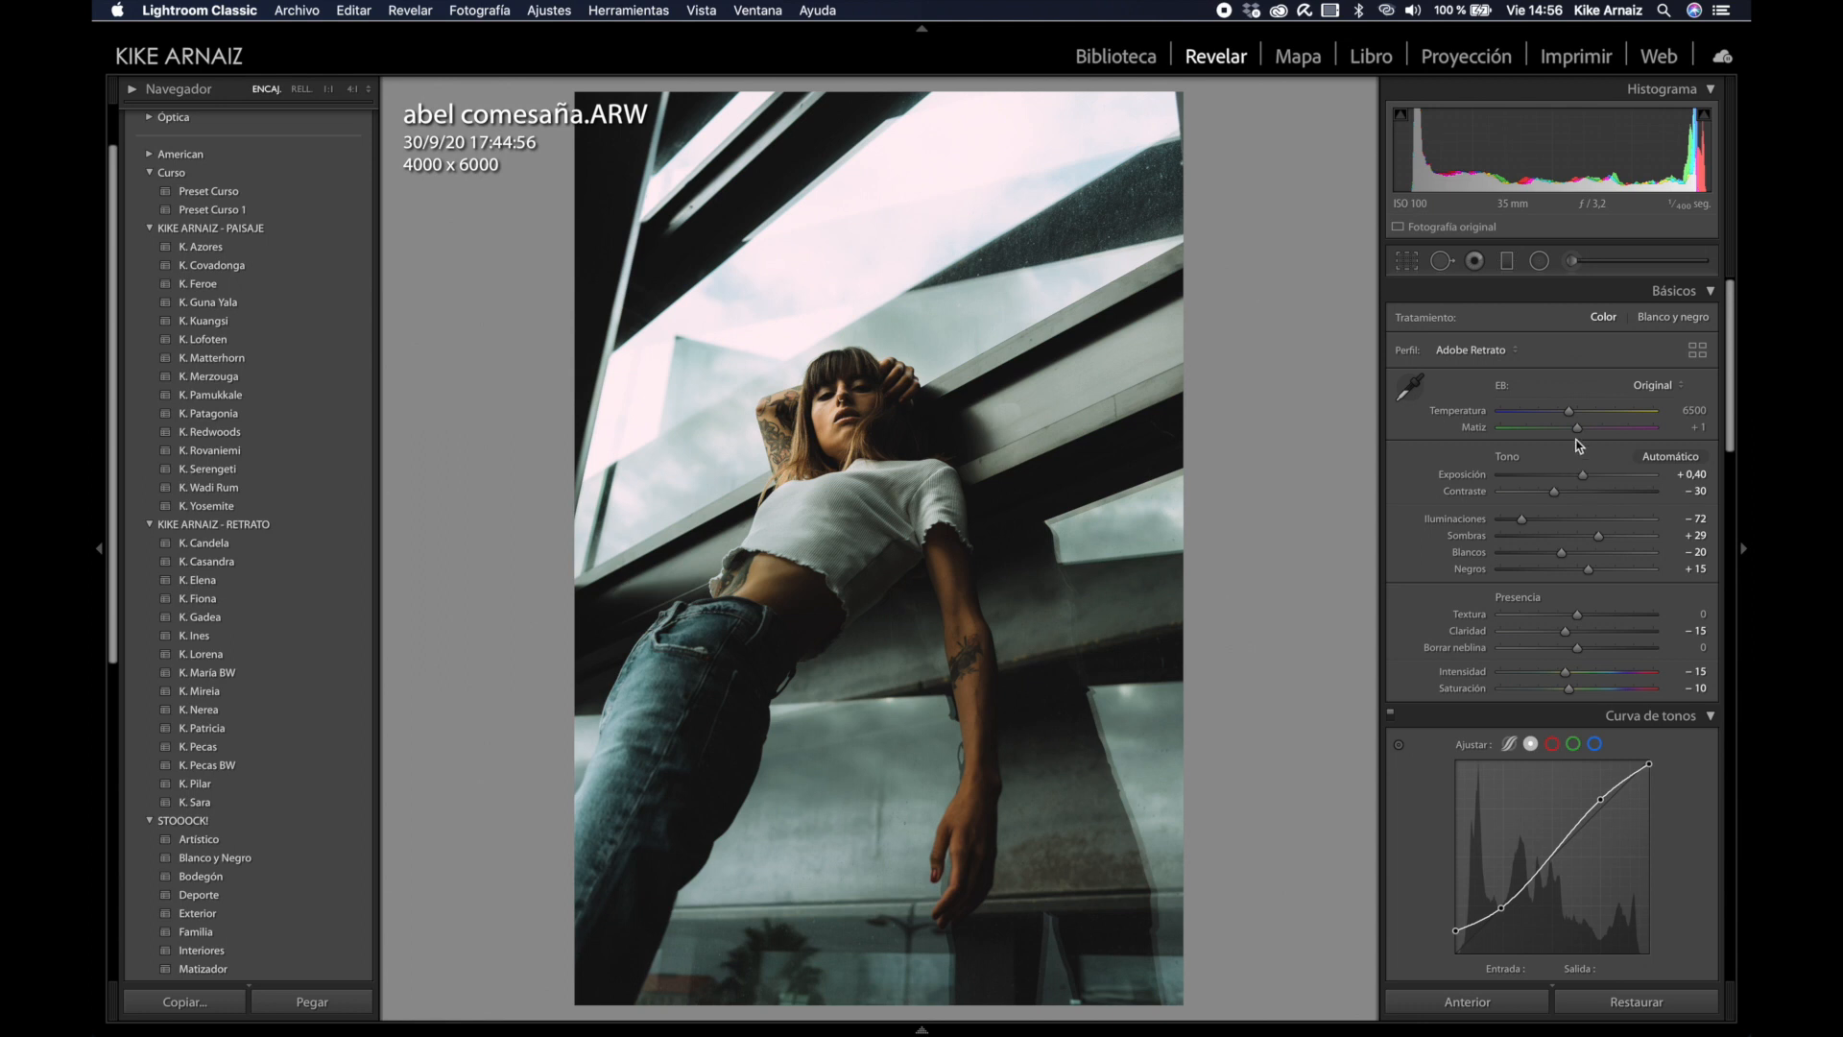
{"action": "left_click_drag", "start_coordinate": [1570, 415], "coordinate": [1590, 413]}
Step: Paint a cooling adjustment-brush effect over the bright glass area of the portrait
{"action": "left_click", "coordinate": [1590, 256]}
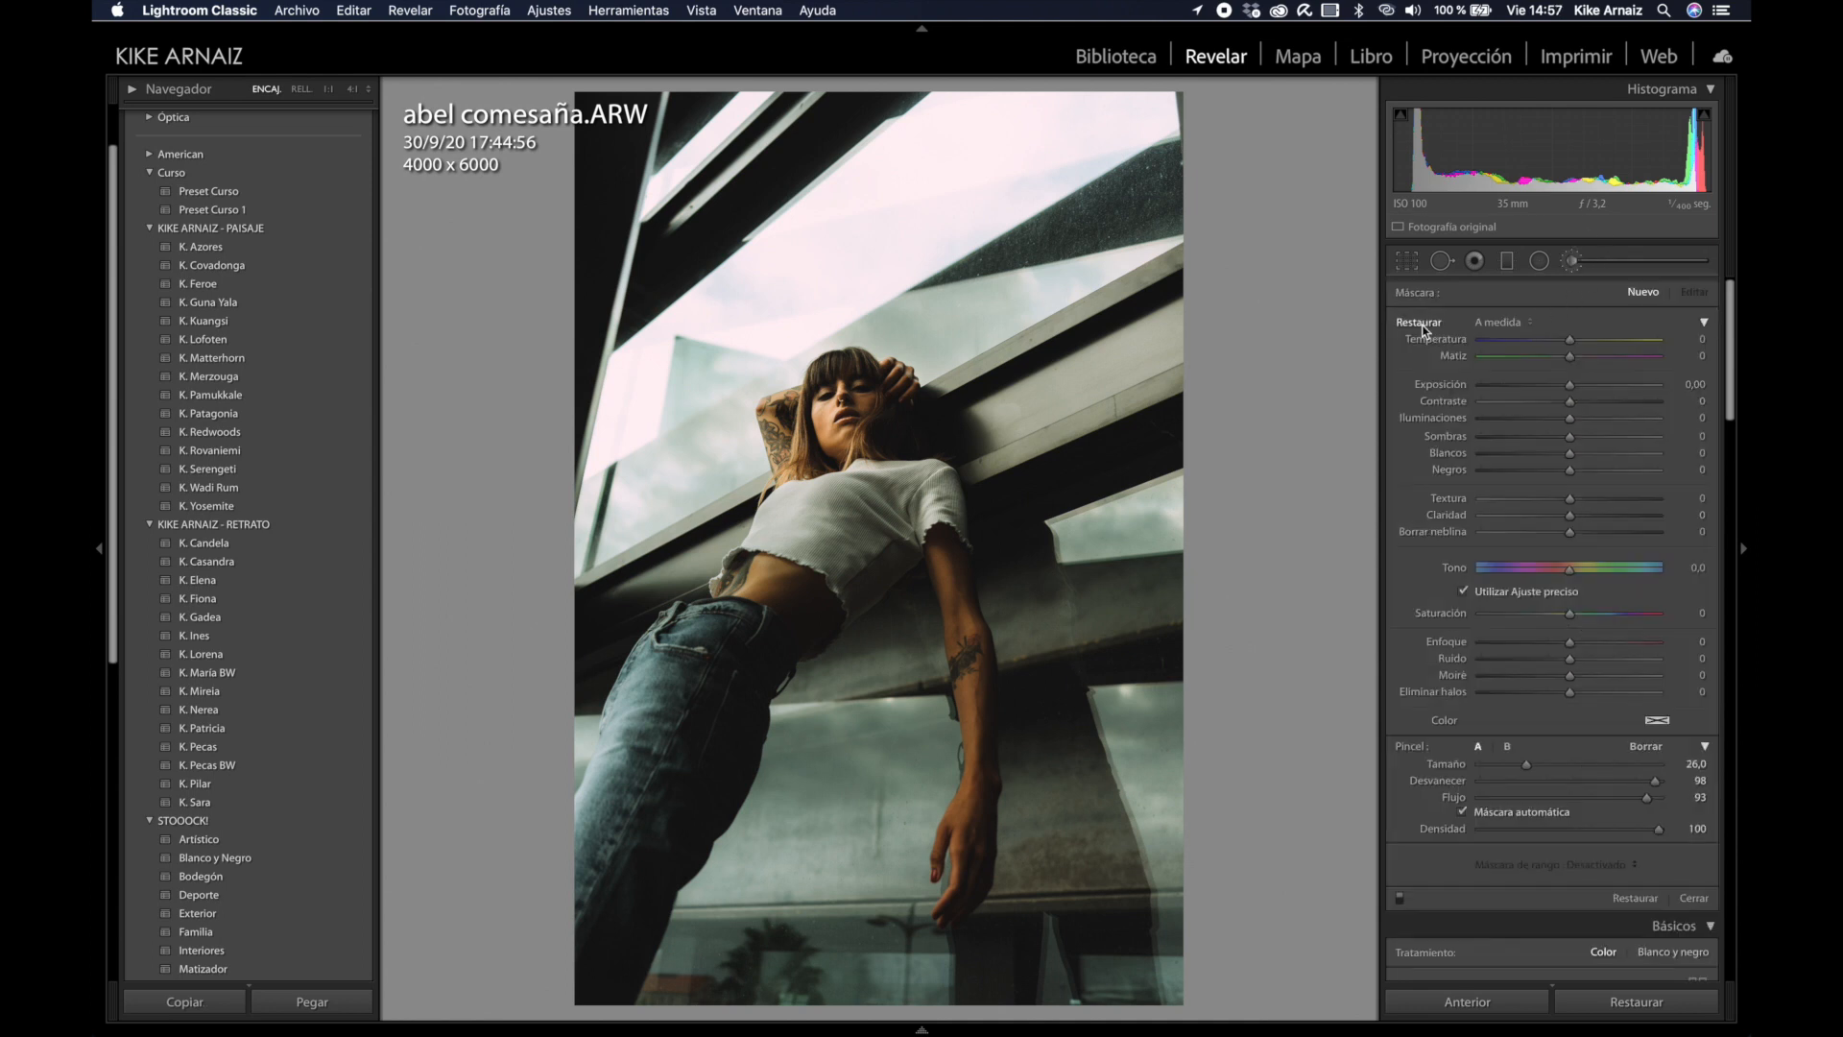
{"action": "left_click_drag", "start_coordinate": [1568, 340], "coordinate": [1552, 343]}
{"action": "scroll", "coordinate": [1120, 365], "scroll_direction": "up", "scroll_amount": 5}
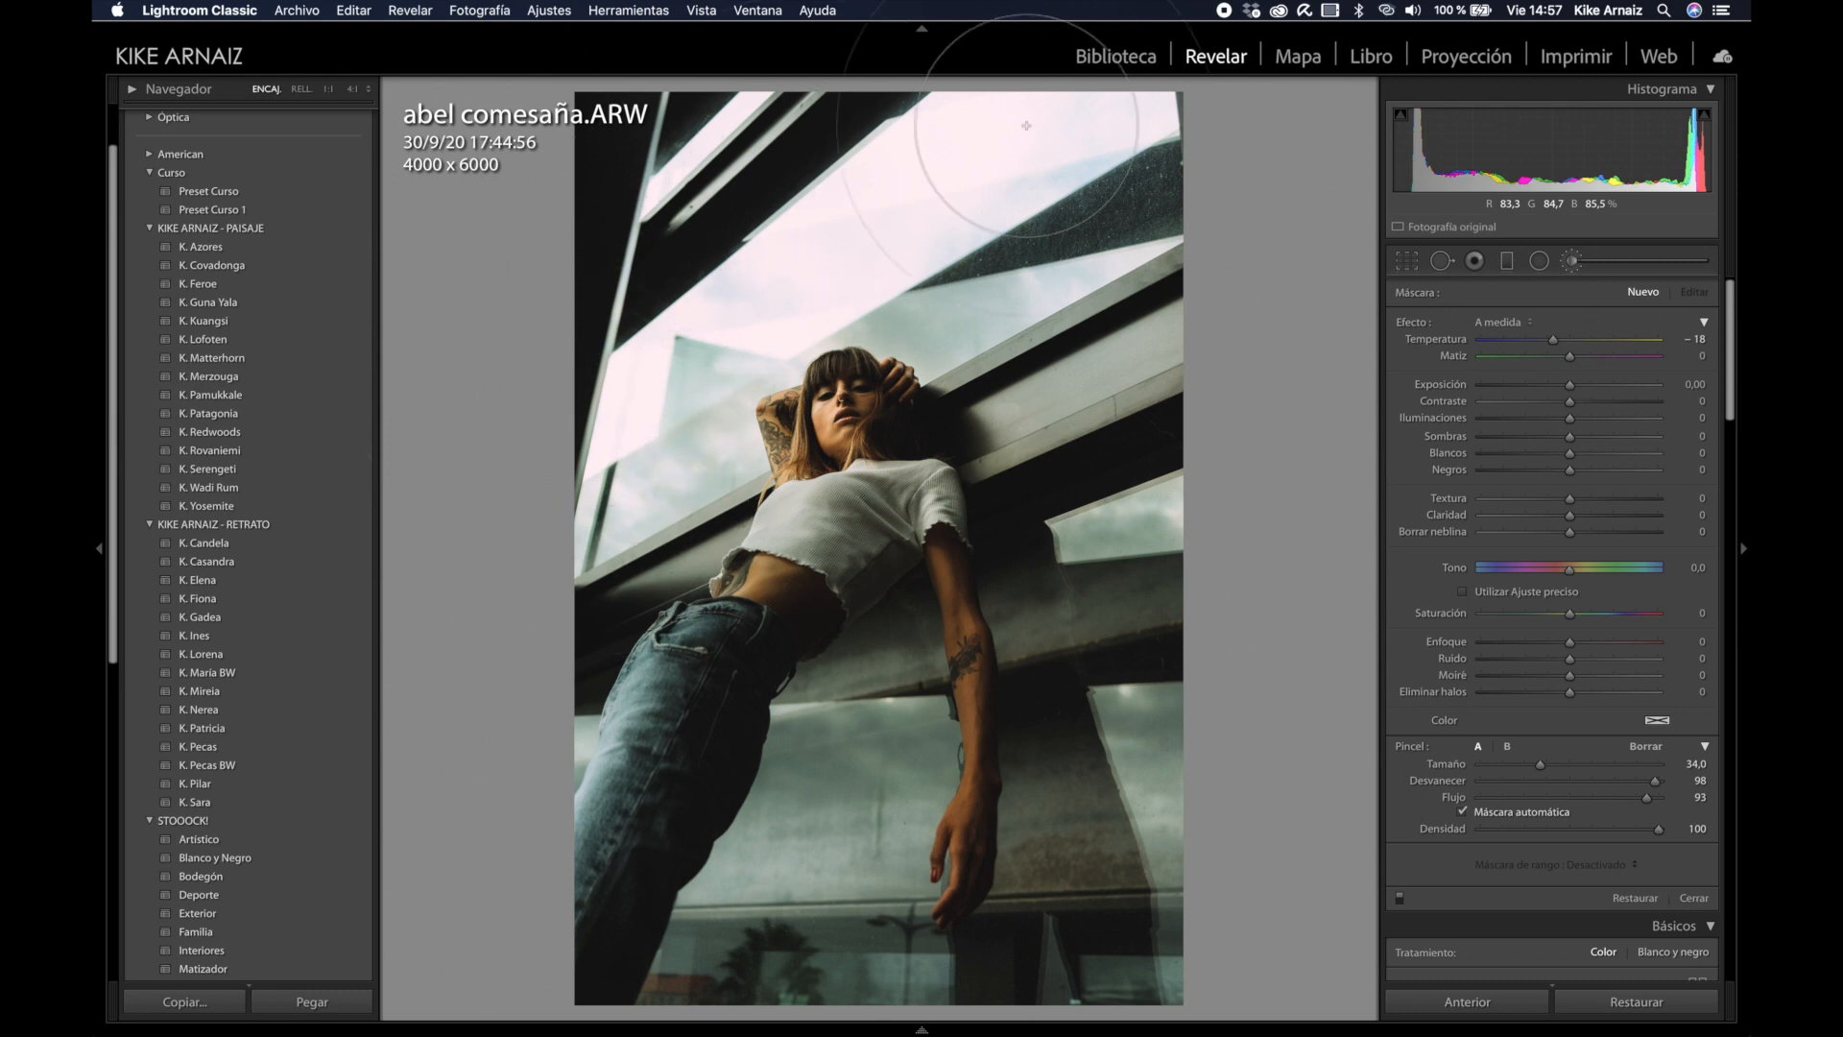
{"action": "mouse_move", "coordinate": [1022, 888]}
{"action": "left_mouse_down"}
{"action": "mouse_move", "coordinate": [784, 872]}
{"action": "mouse_move", "coordinate": [754, 789]}
{"action": "mouse_move", "coordinate": [762, 880]}
{"action": "left_mouse_up"}
{"action": "left_click_drag", "start_coordinate": [1553, 341], "coordinate": [1532, 343]}
Step: Close the adjustment brush to return to the Básicos panel
{"action": "scroll", "coordinate": [1071, 374], "scroll_direction": "down", "scroll_amount": 5}
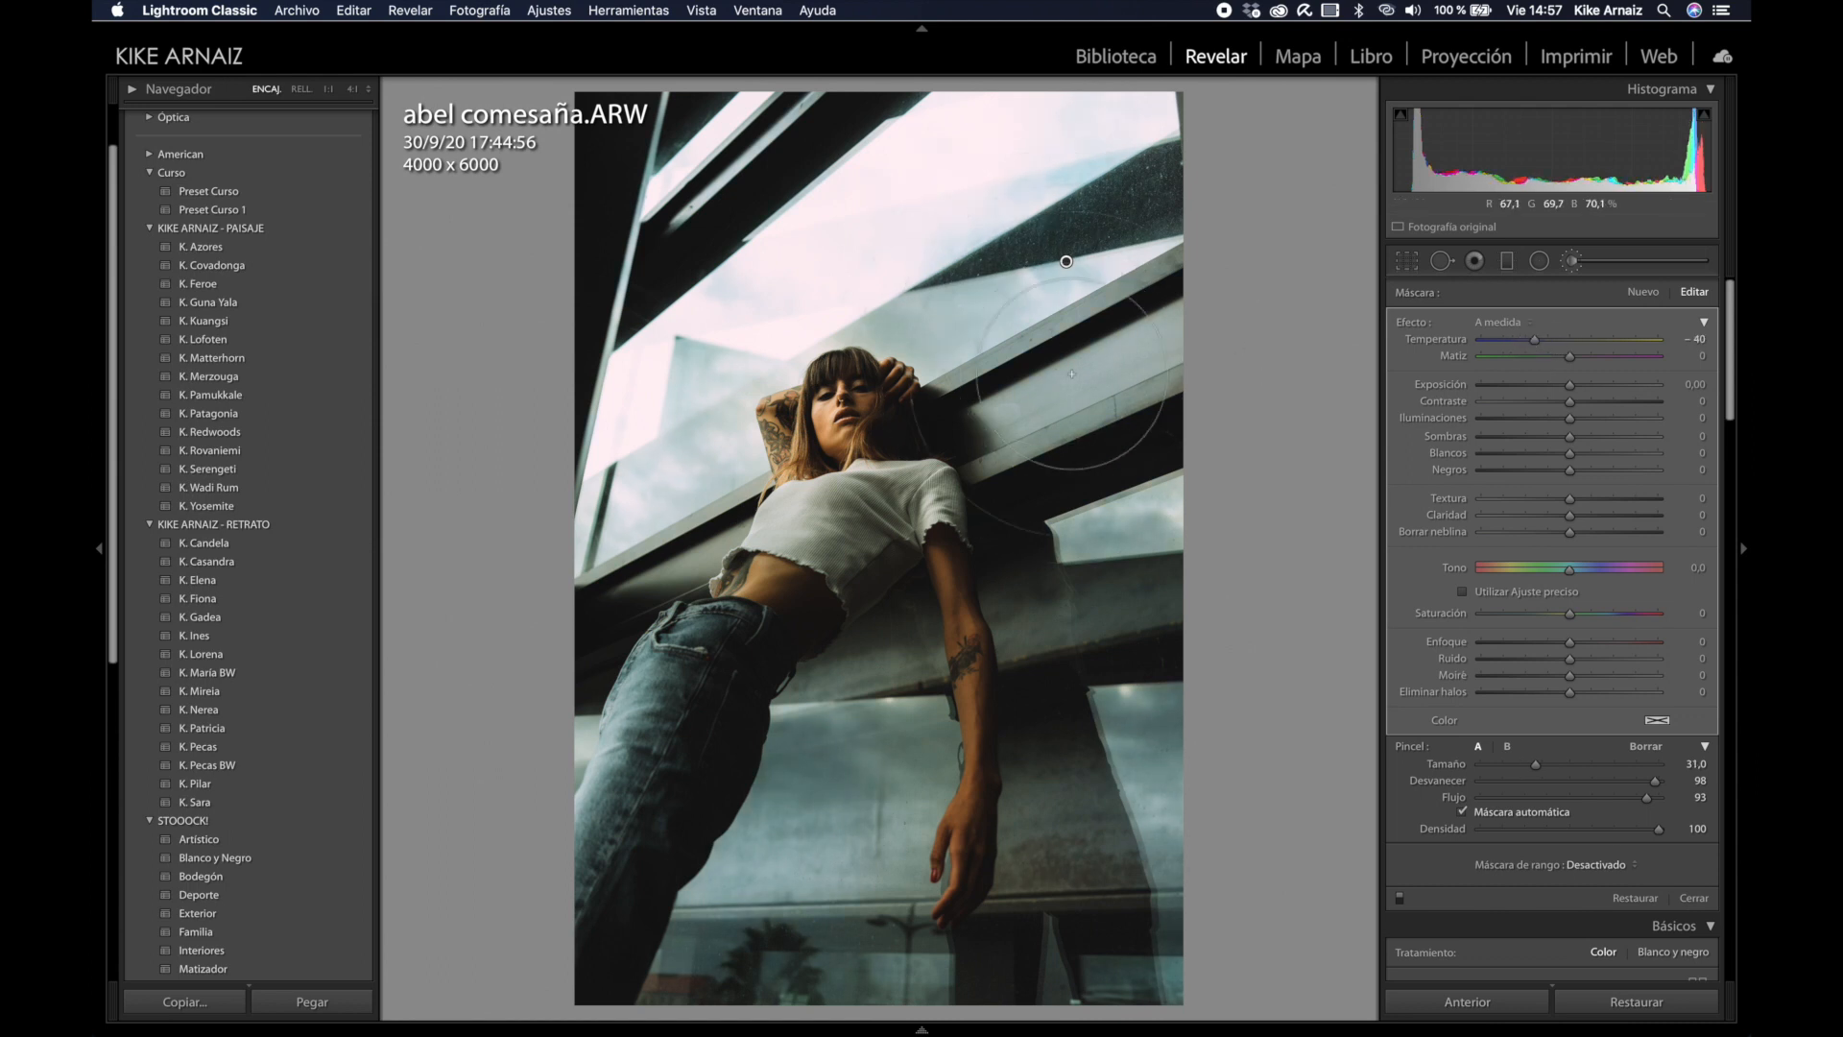
{"action": "scroll", "coordinate": [1176, 842], "scroll_direction": "down", "scroll_amount": 1}
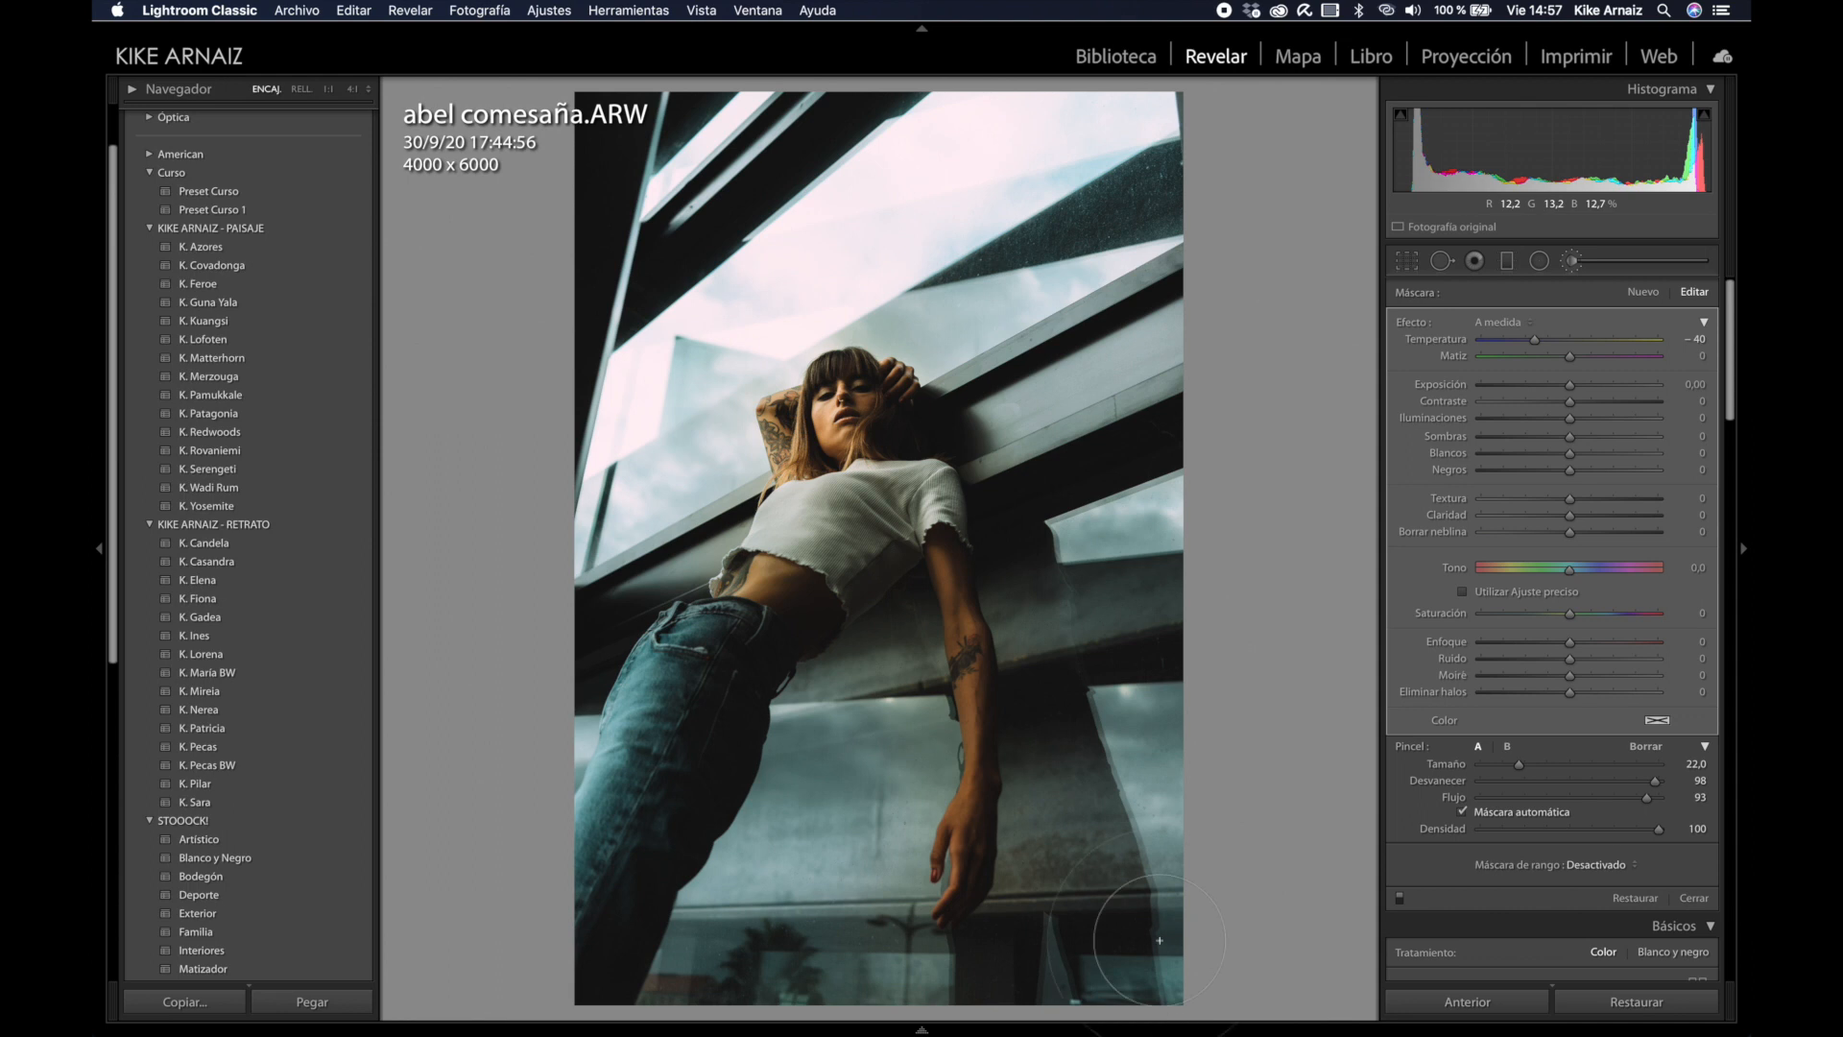
{"action": "left_click", "coordinate": [1615, 263]}
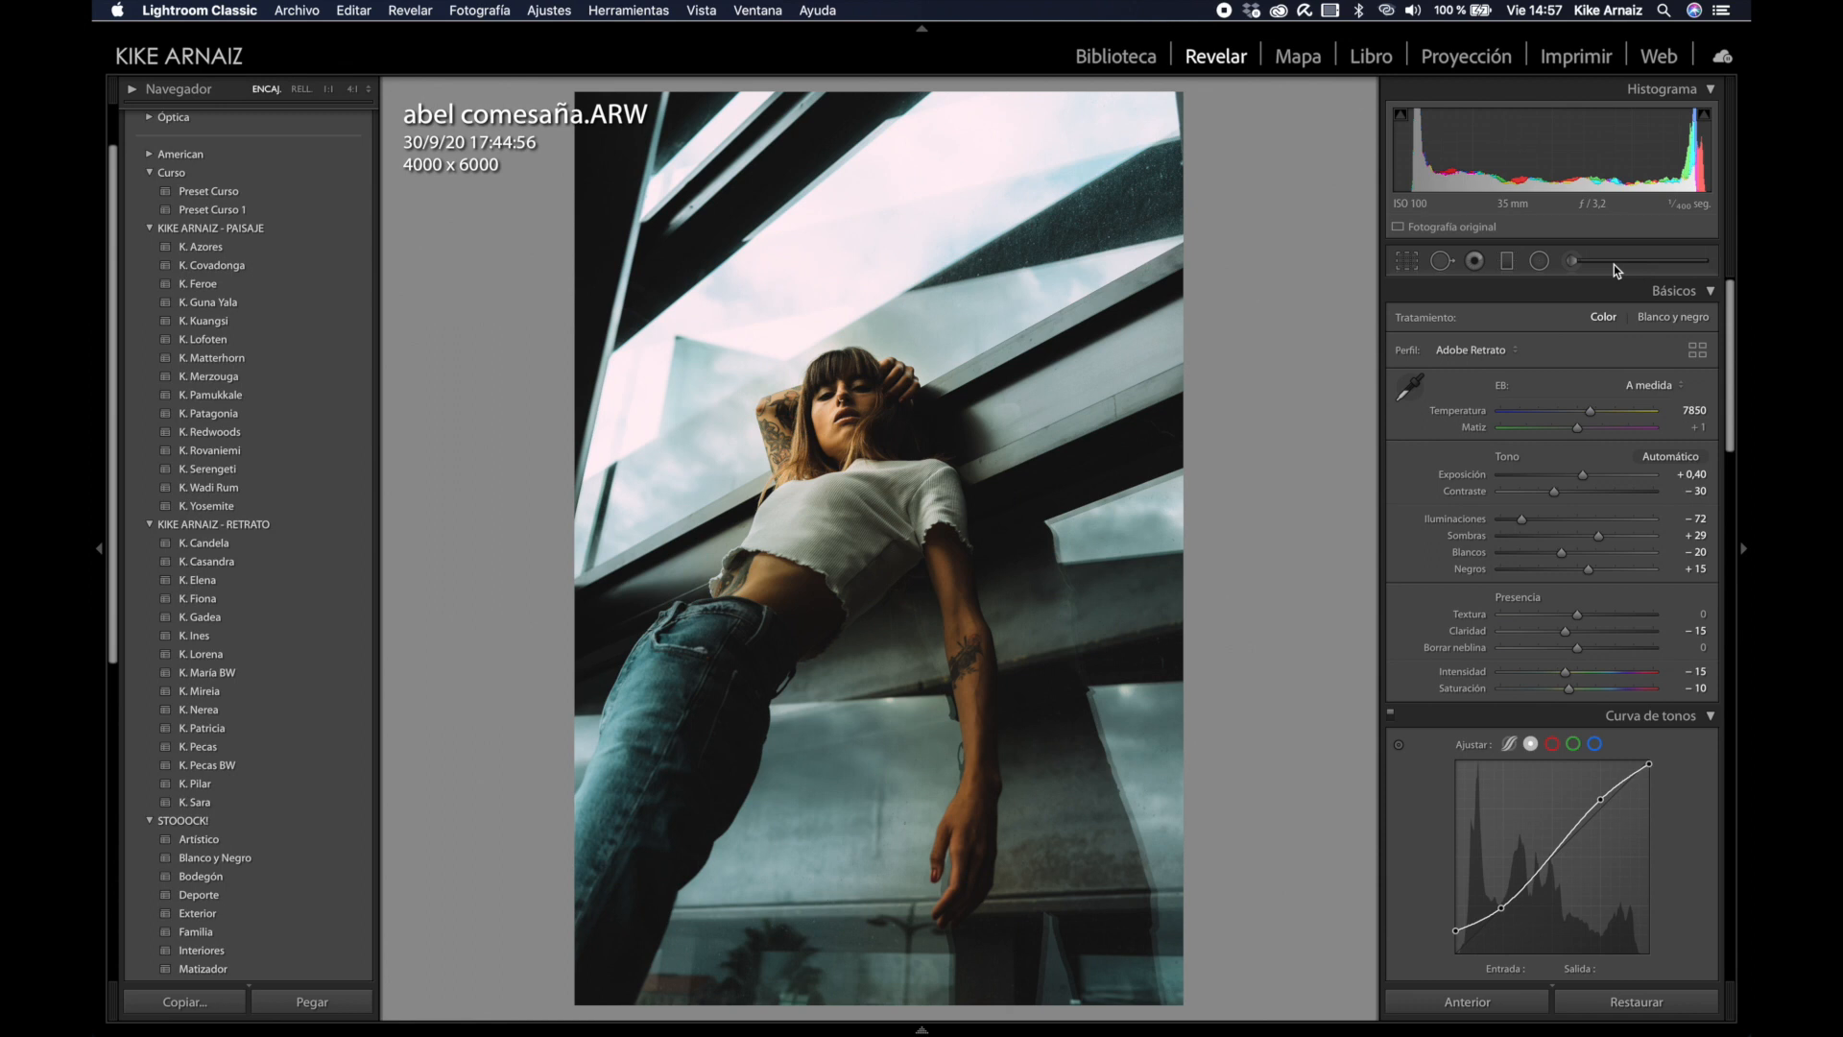
Step: Compare the portrait's before/after views at 1:1 near the tattoo, then return to the Library grid
{"action": "key", "text": "y"}
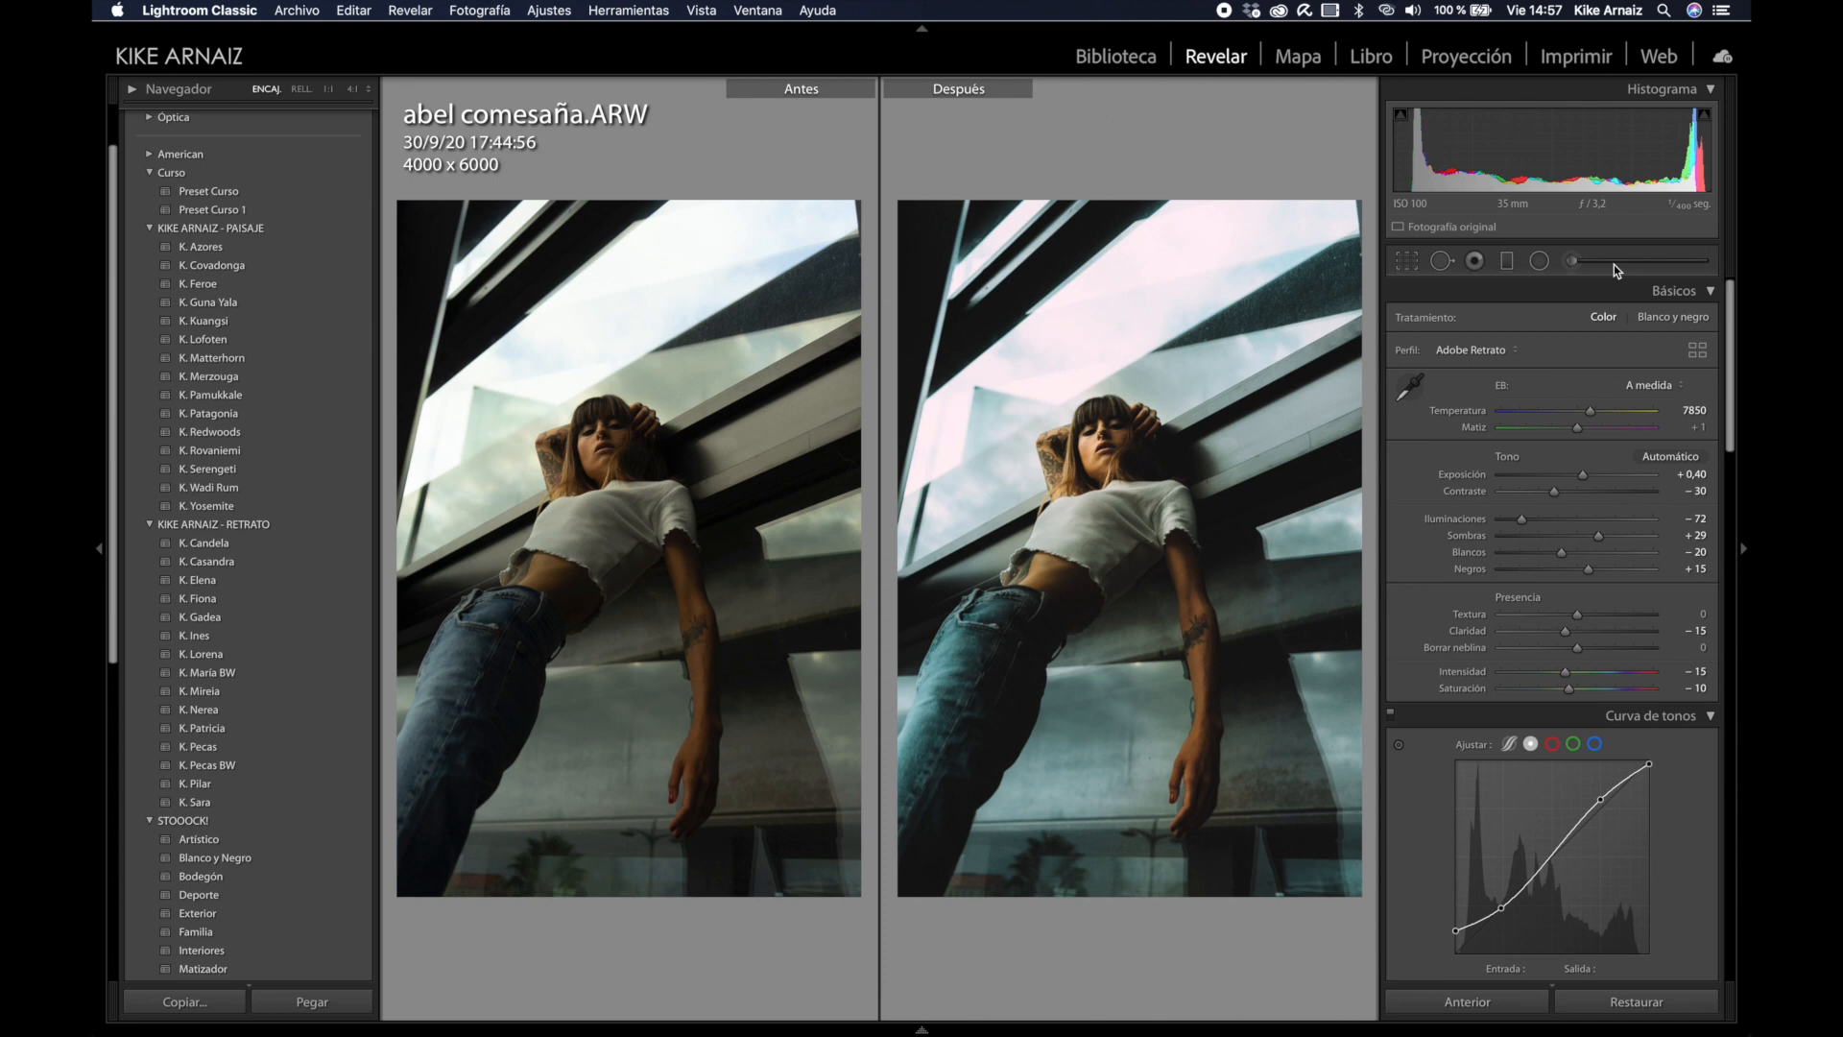
{"action": "scroll", "coordinate": [1601, 649], "scroll_direction": "down", "scroll_amount": 1}
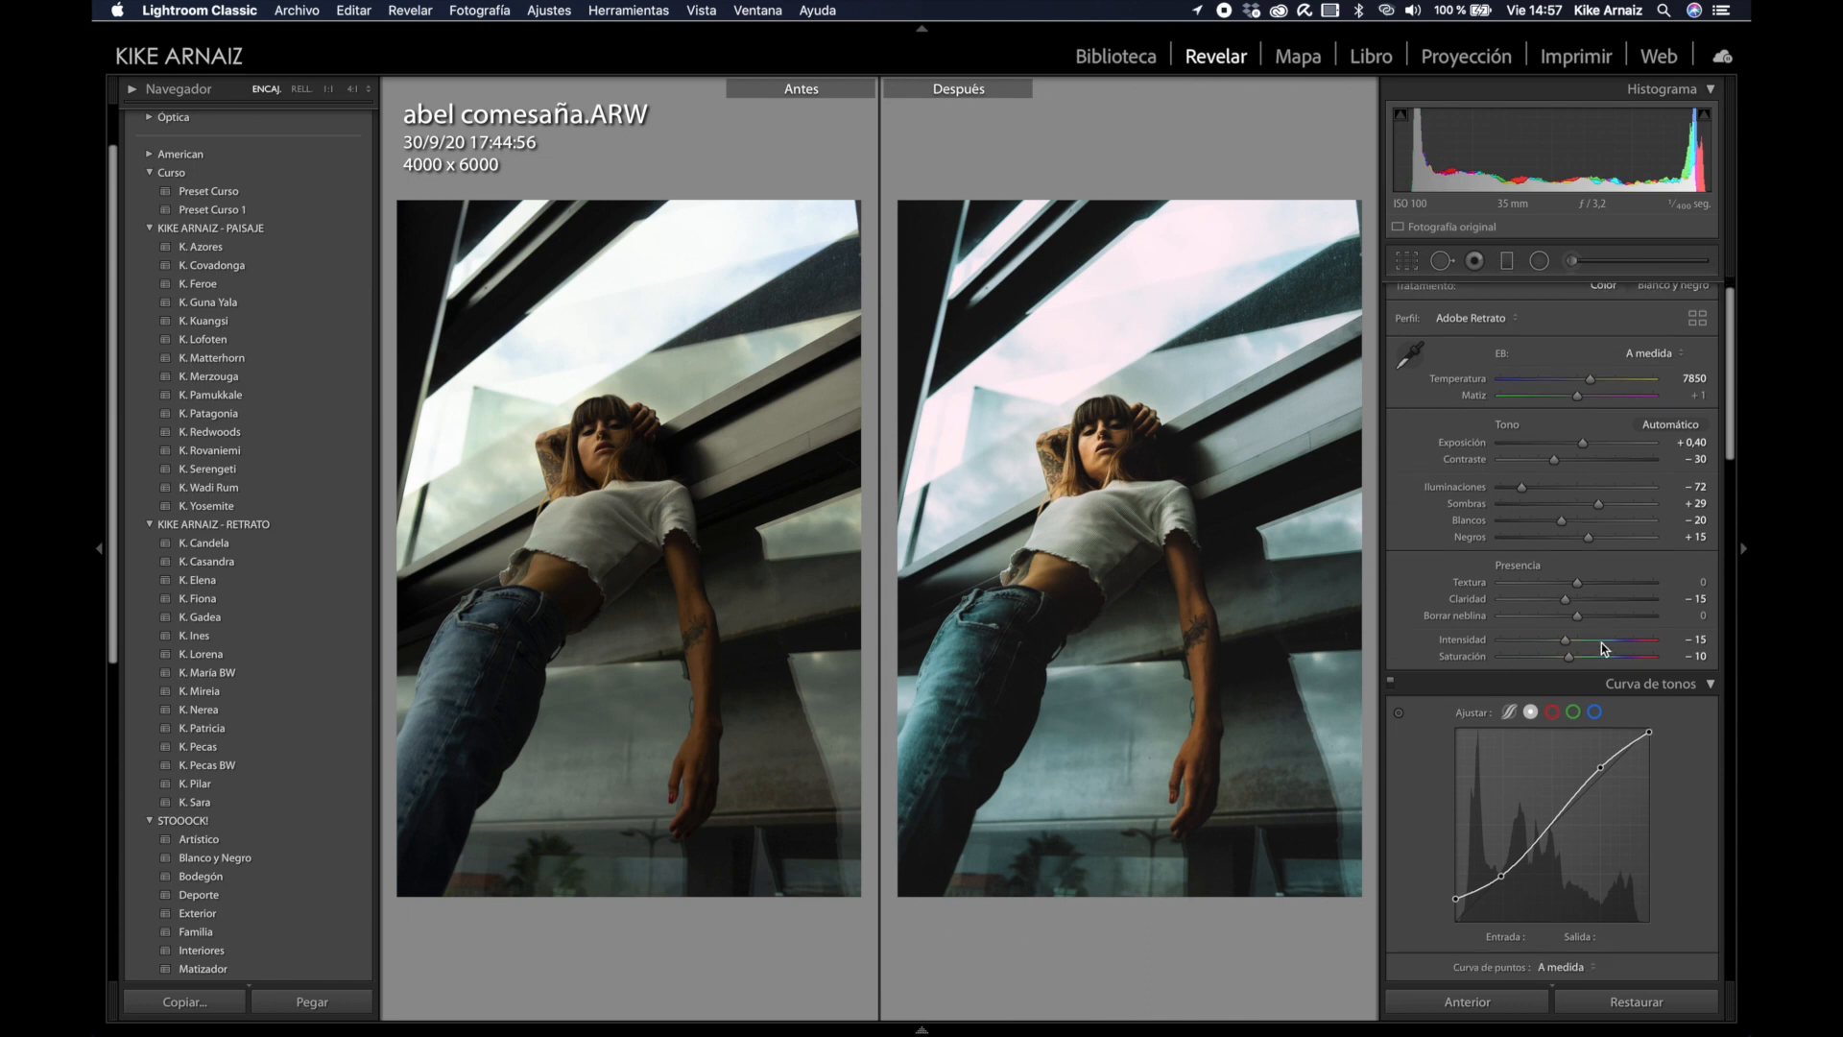
{"action": "left_click", "coordinate": [554, 622]}
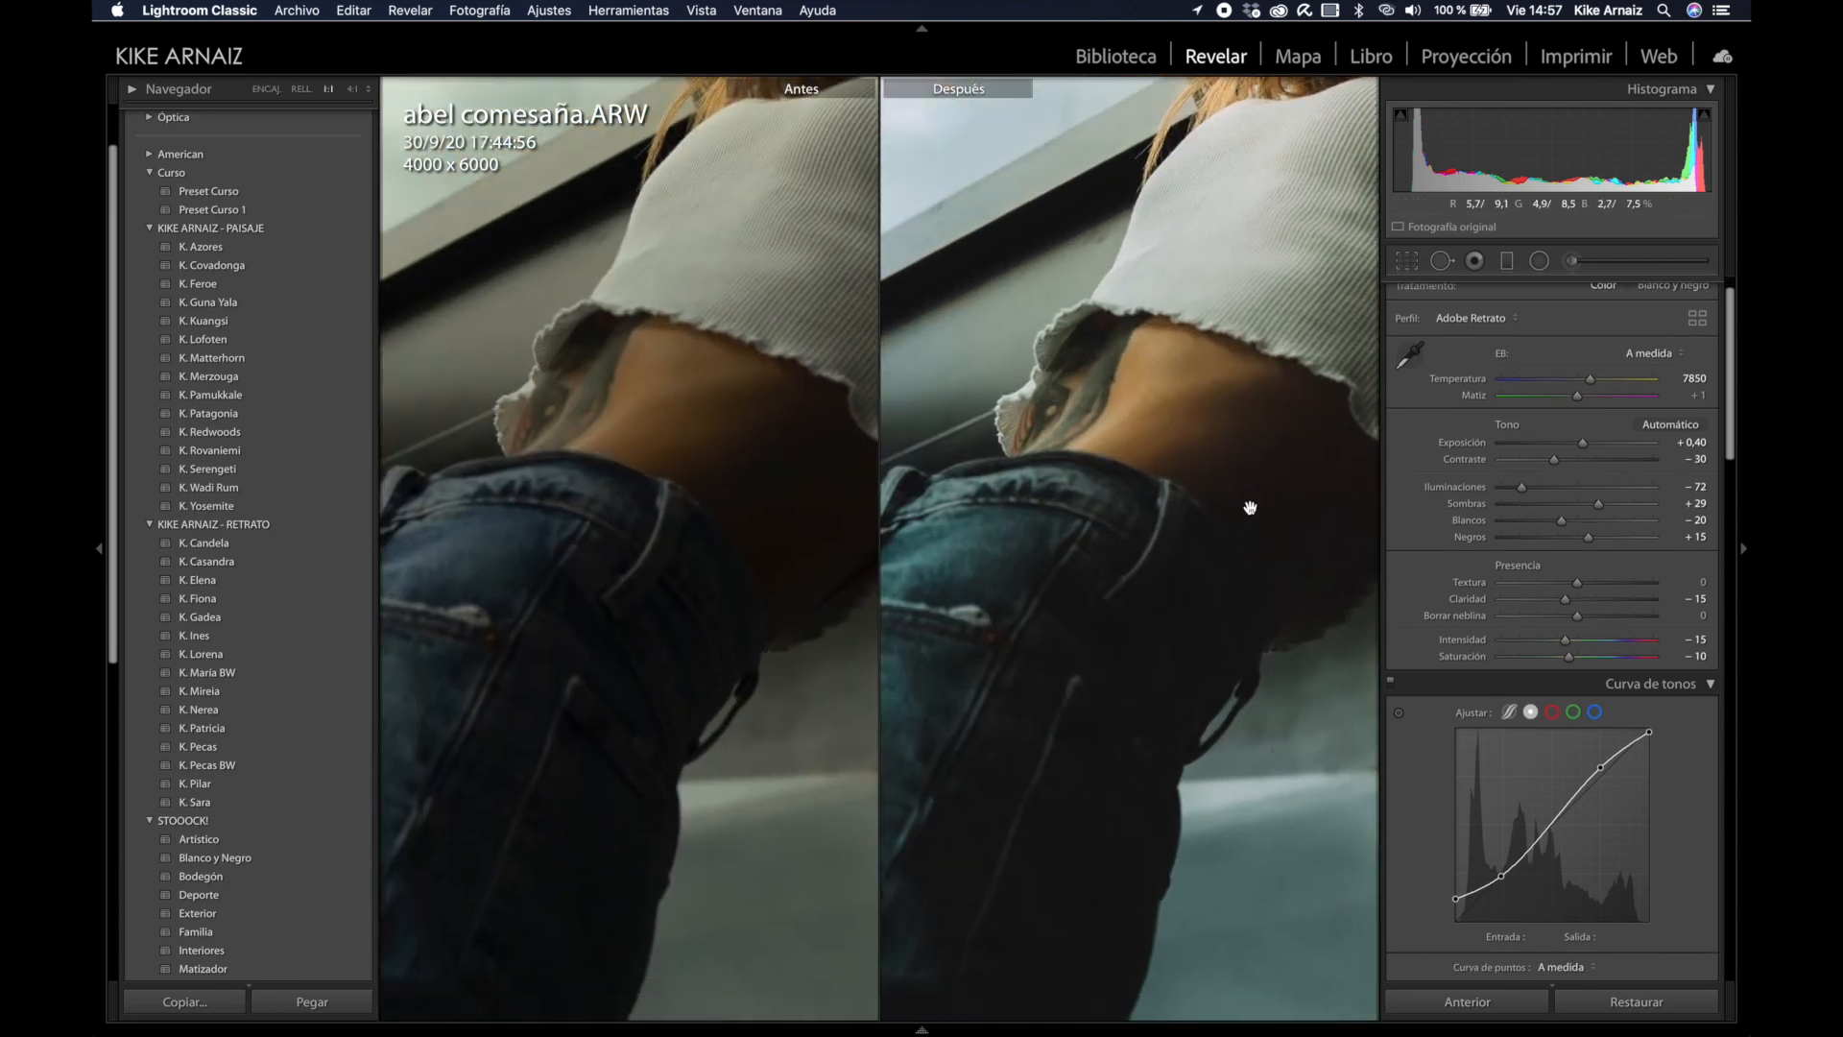
{"action": "left_click_drag", "start_coordinate": [1246, 509], "coordinate": [1201, 493]}
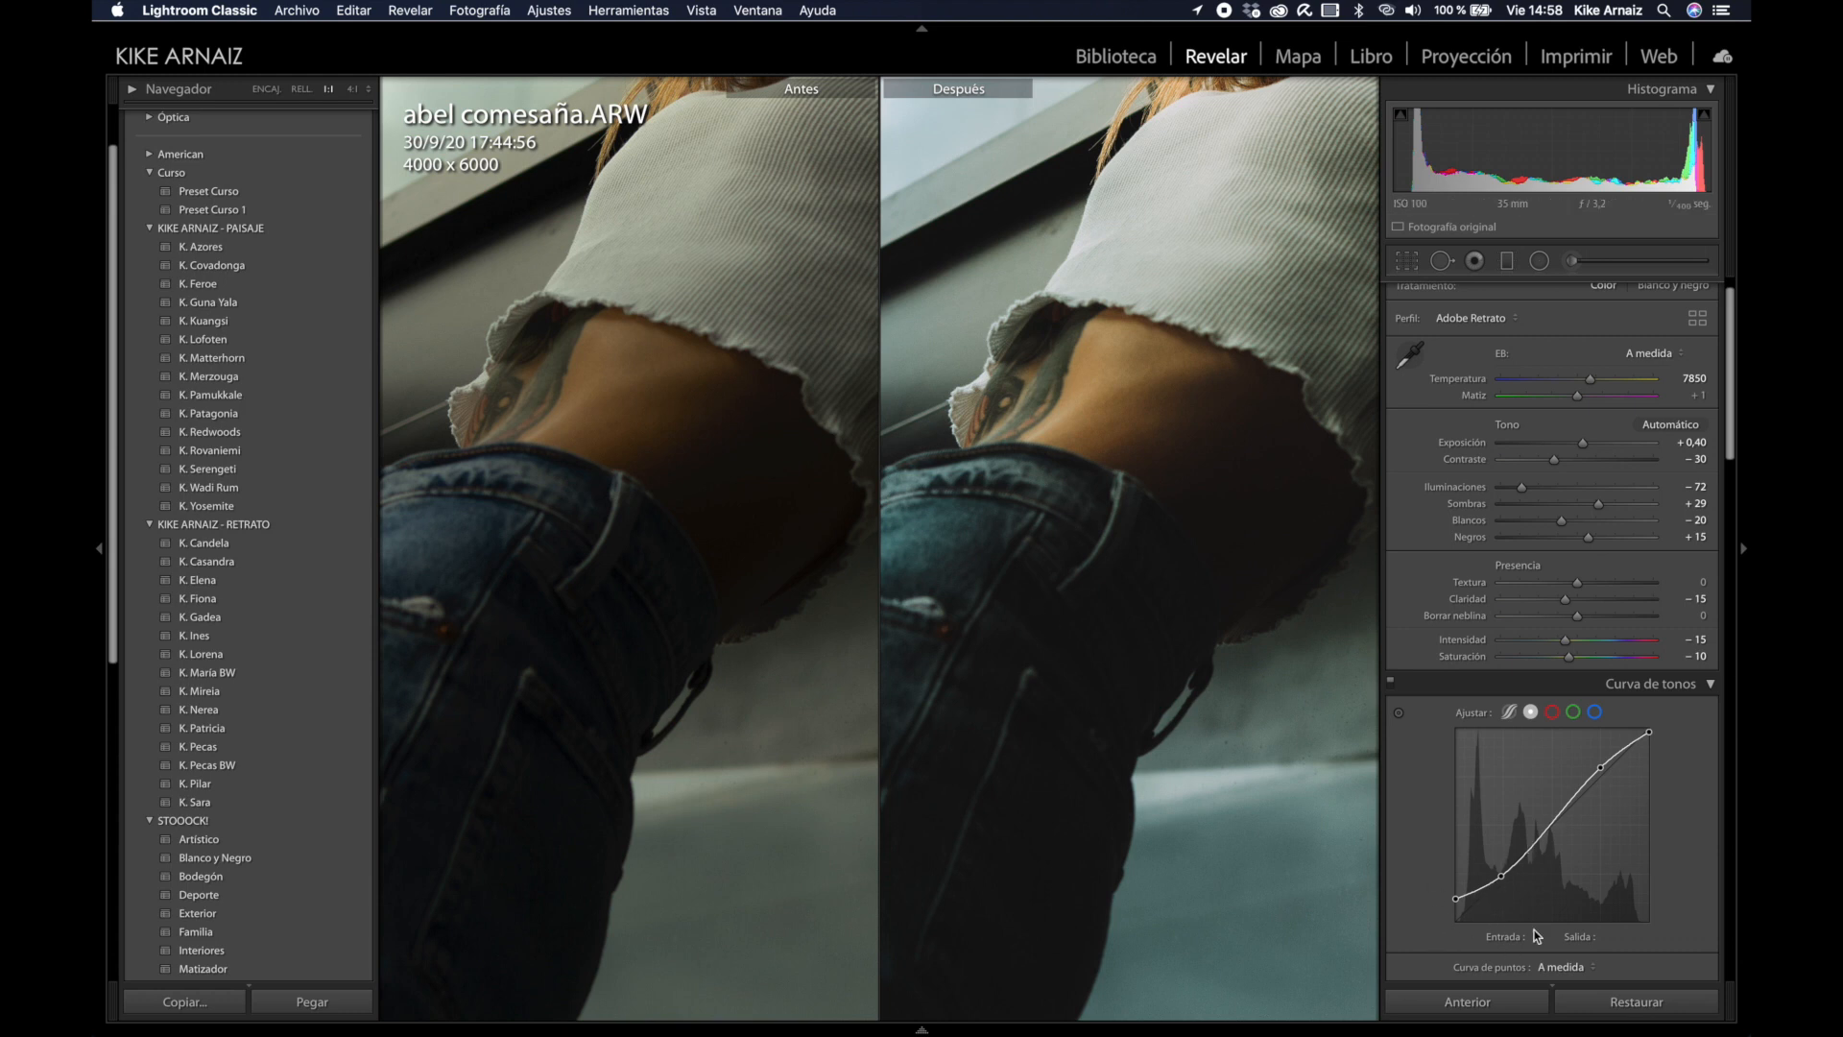
{"action": "left_click", "coordinate": [1202, 382]}
{"action": "key", "text": "y"}
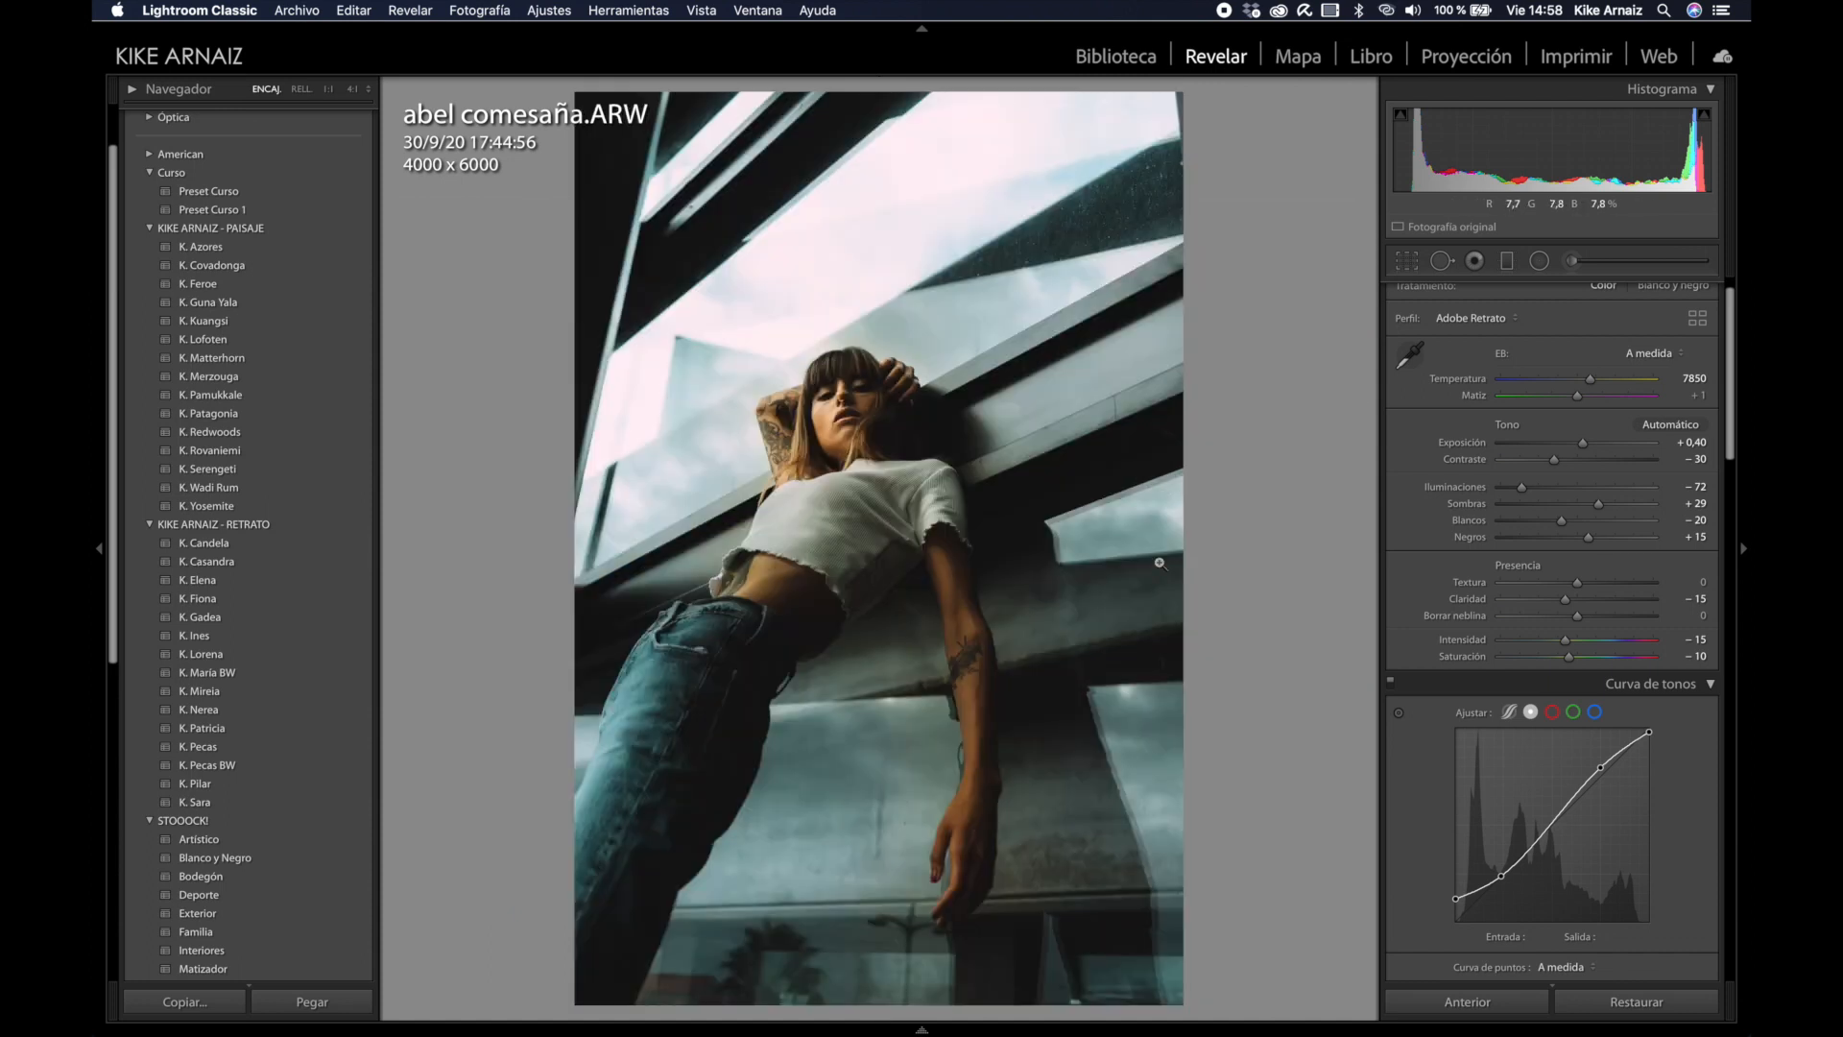
{"action": "key", "text": "g"}
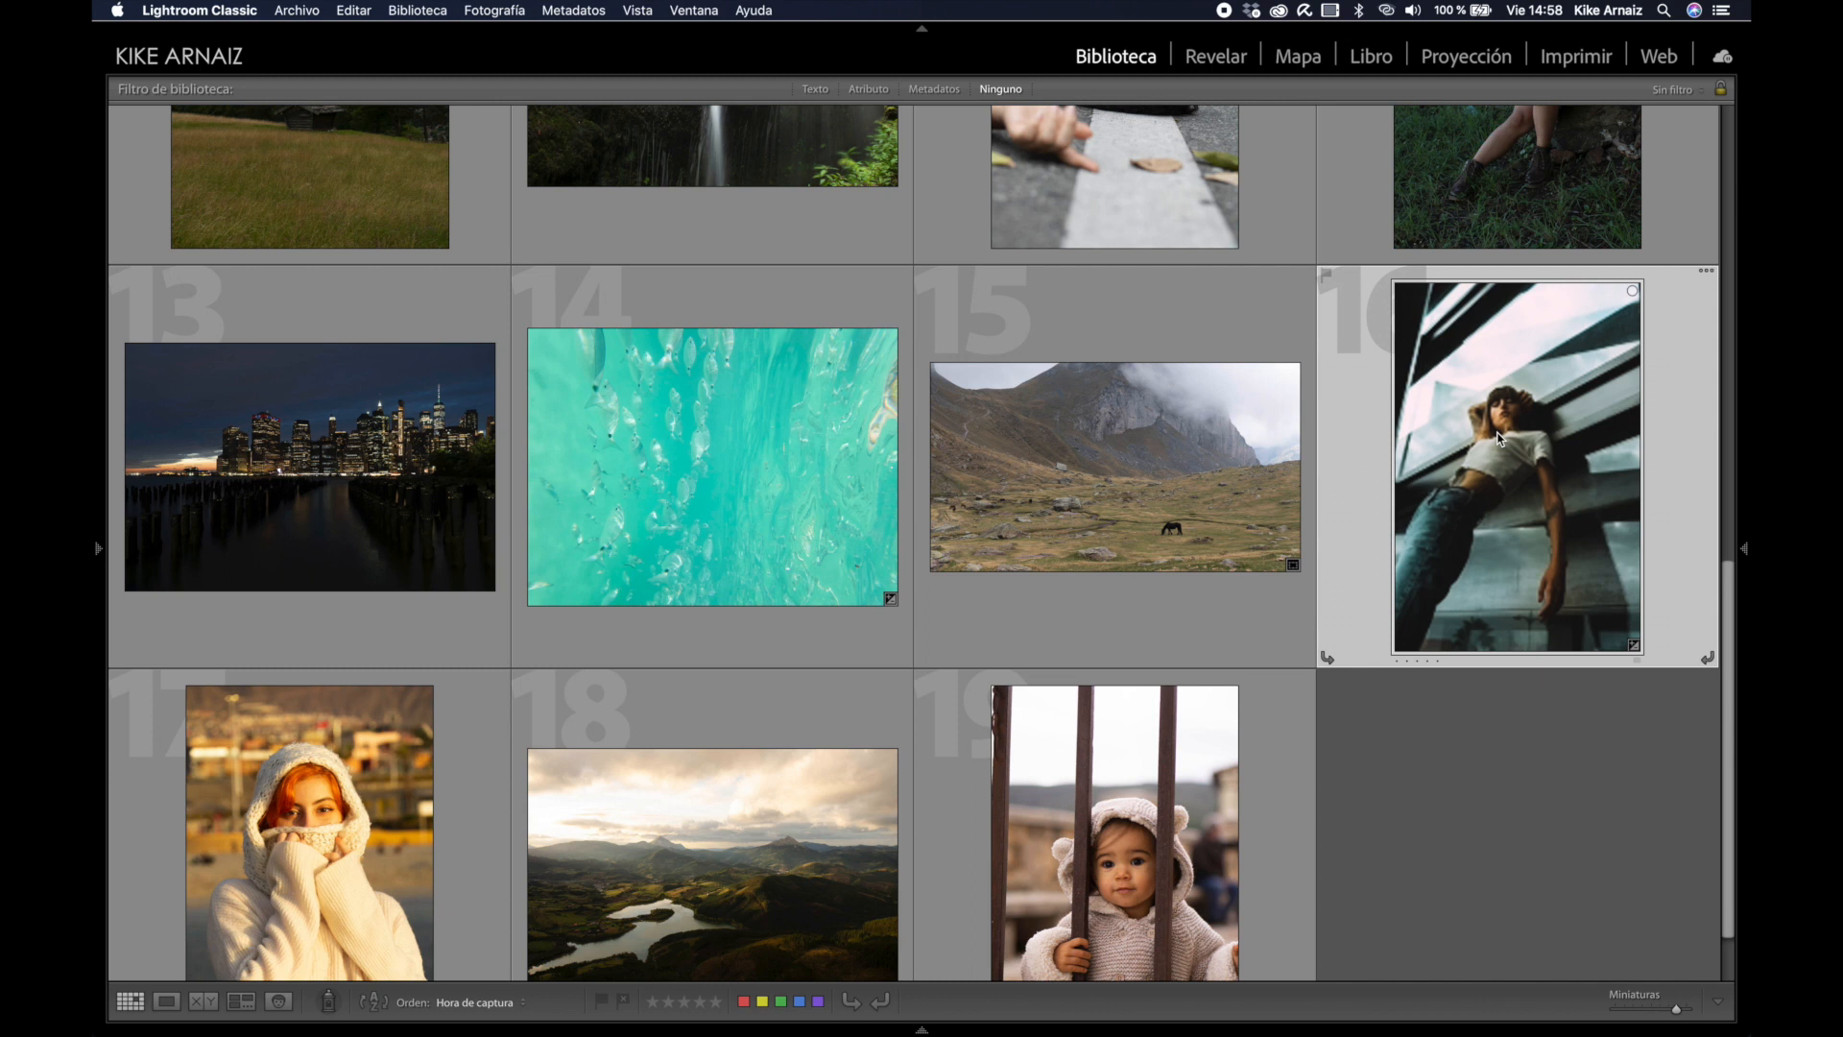
{"action": "scroll", "coordinate": [1500, 437], "scroll_direction": "down", "scroll_amount": 1}
{"action": "left_click", "coordinate": [675, 701]}
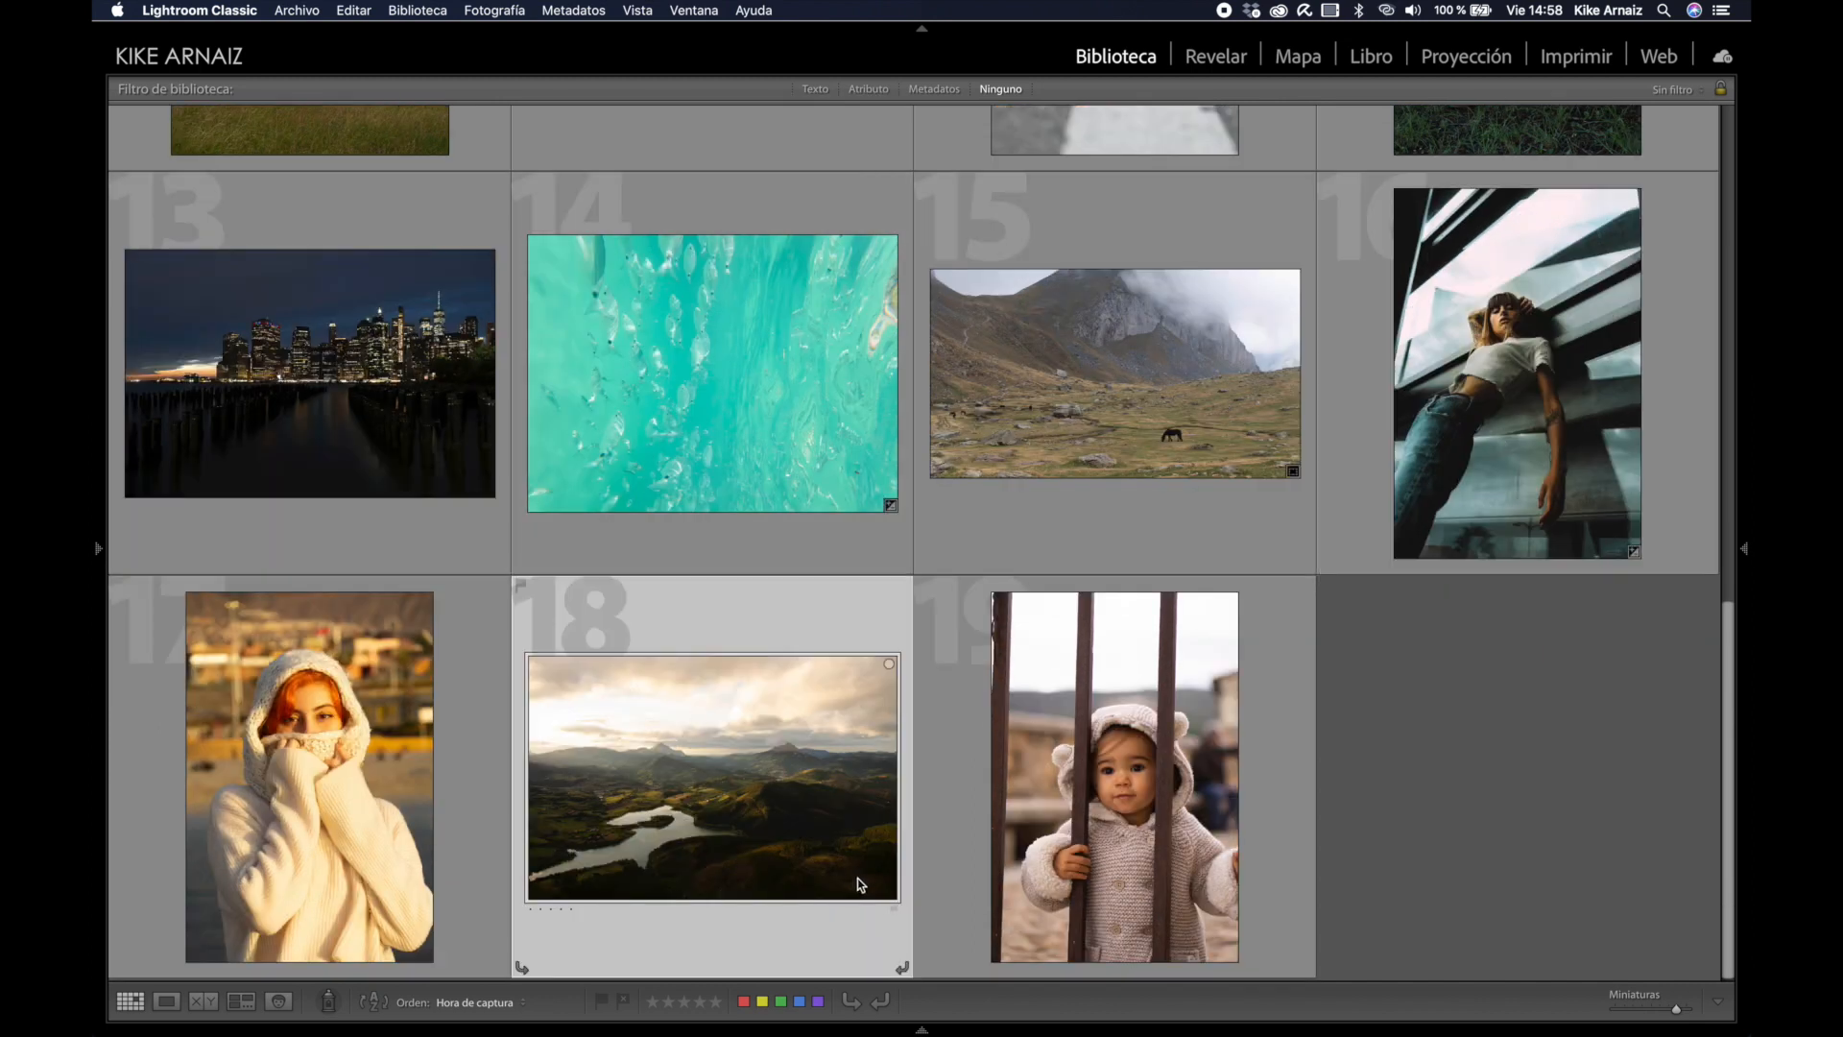
{"action": "left_click", "coordinate": [921, 1029]}
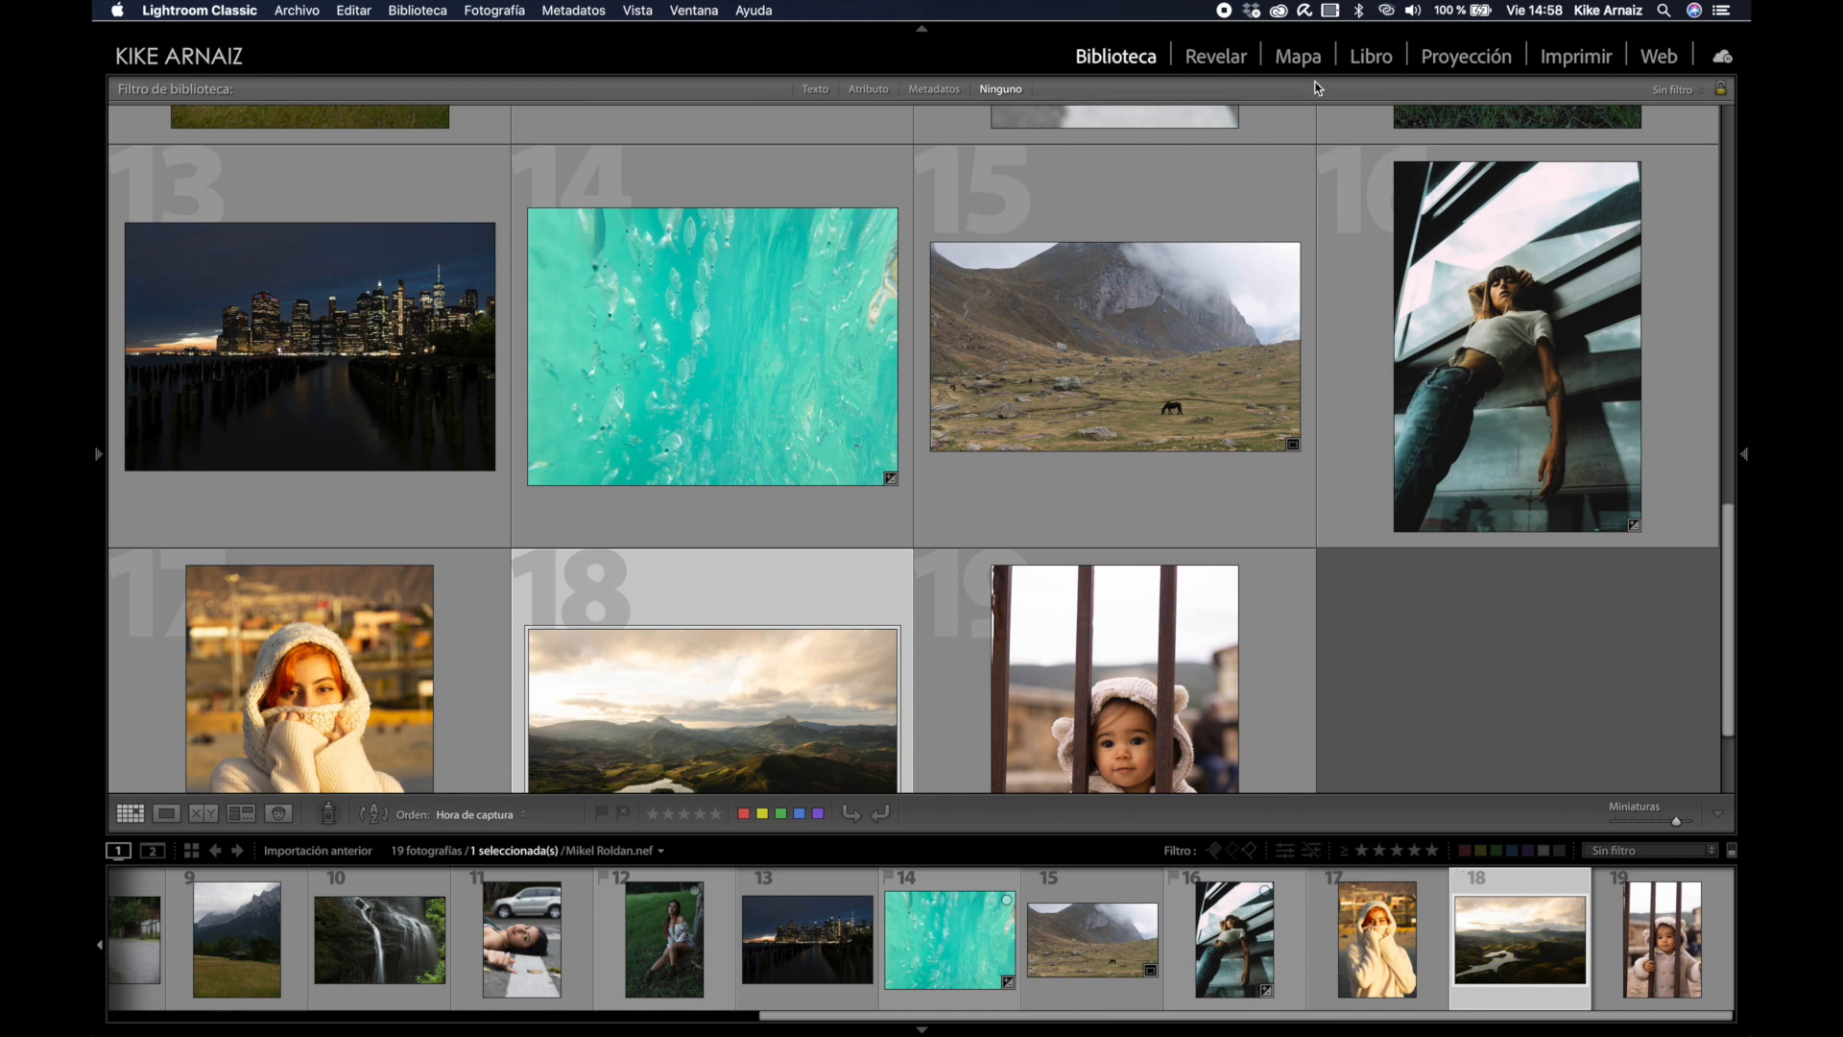
{"action": "left_click", "coordinate": [1216, 57]}
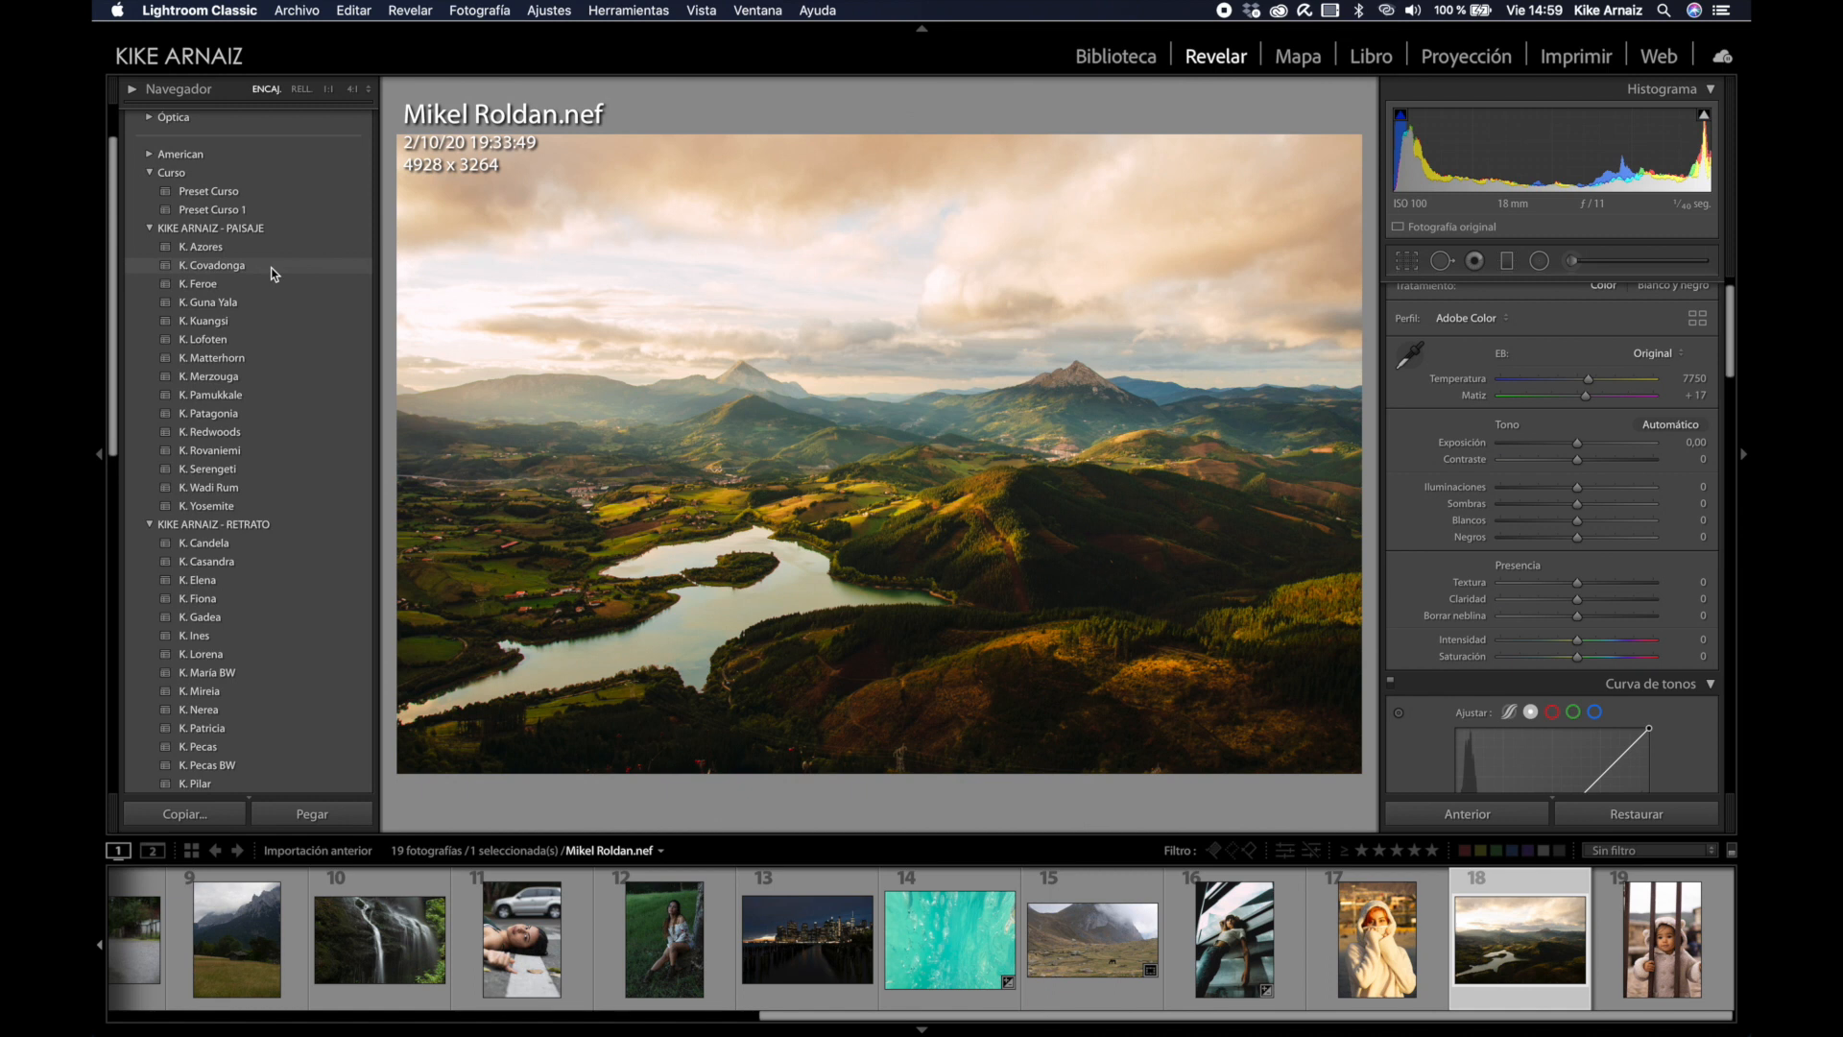
{"action": "left_click", "coordinate": [272, 273]}
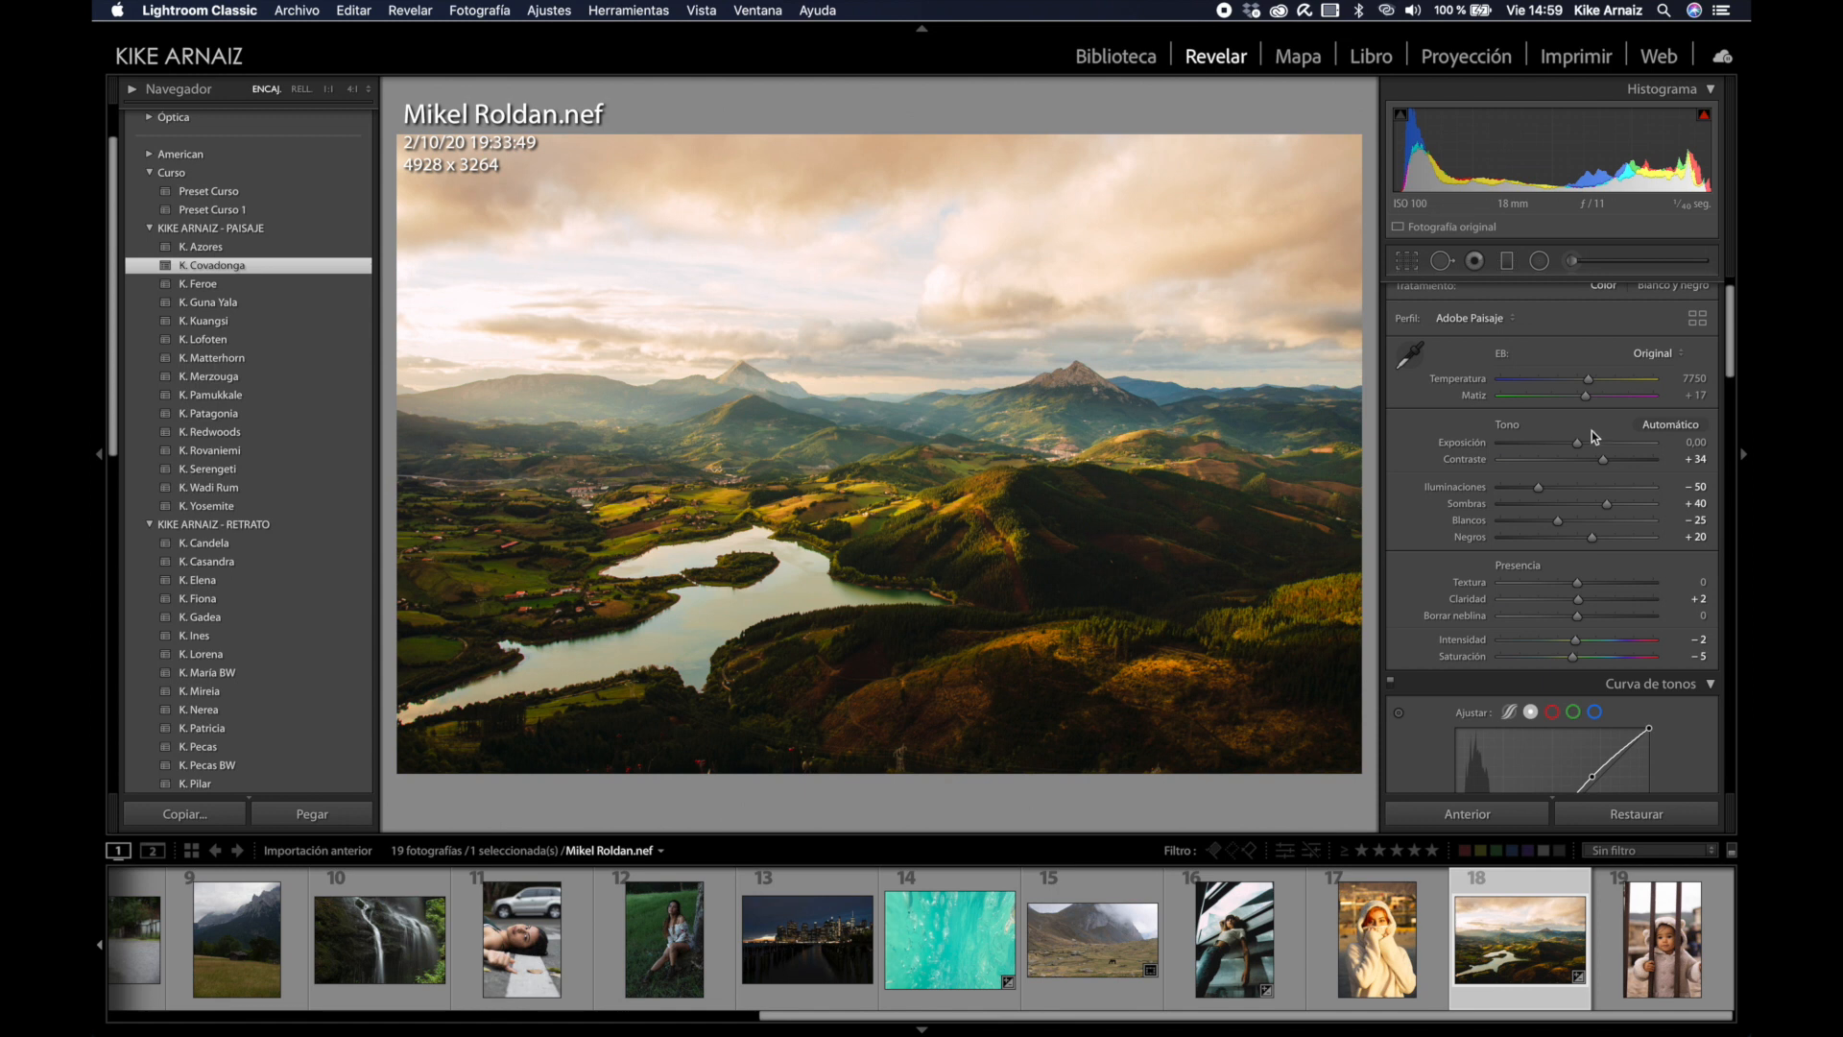
Step: Set the landscape's contrast to +10 and its exposure to +0,44
{"action": "left_click_drag", "start_coordinate": [1603, 462], "coordinate": [1584, 462]}
{"action": "left_click_drag", "start_coordinate": [1544, 173], "coordinate": [1543, 173]}
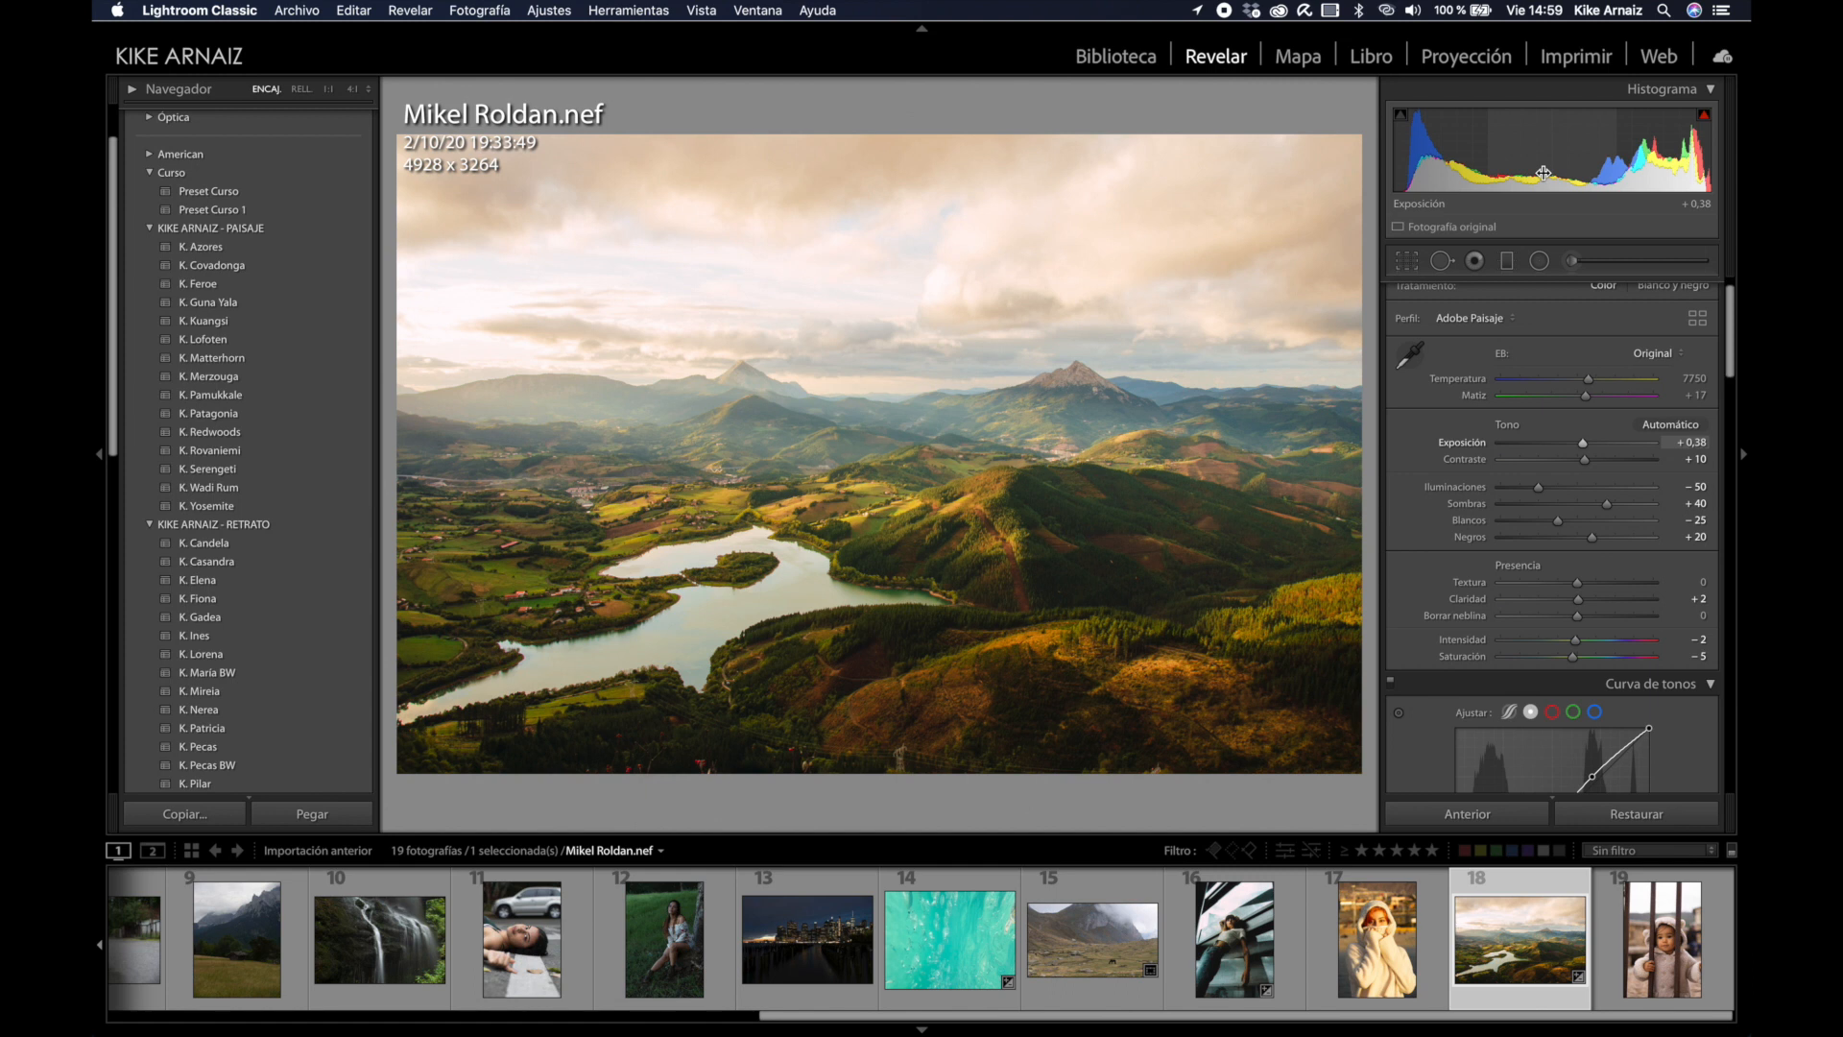
{"action": "left_click_drag", "start_coordinate": [1544, 170], "coordinate": [1548, 170]}
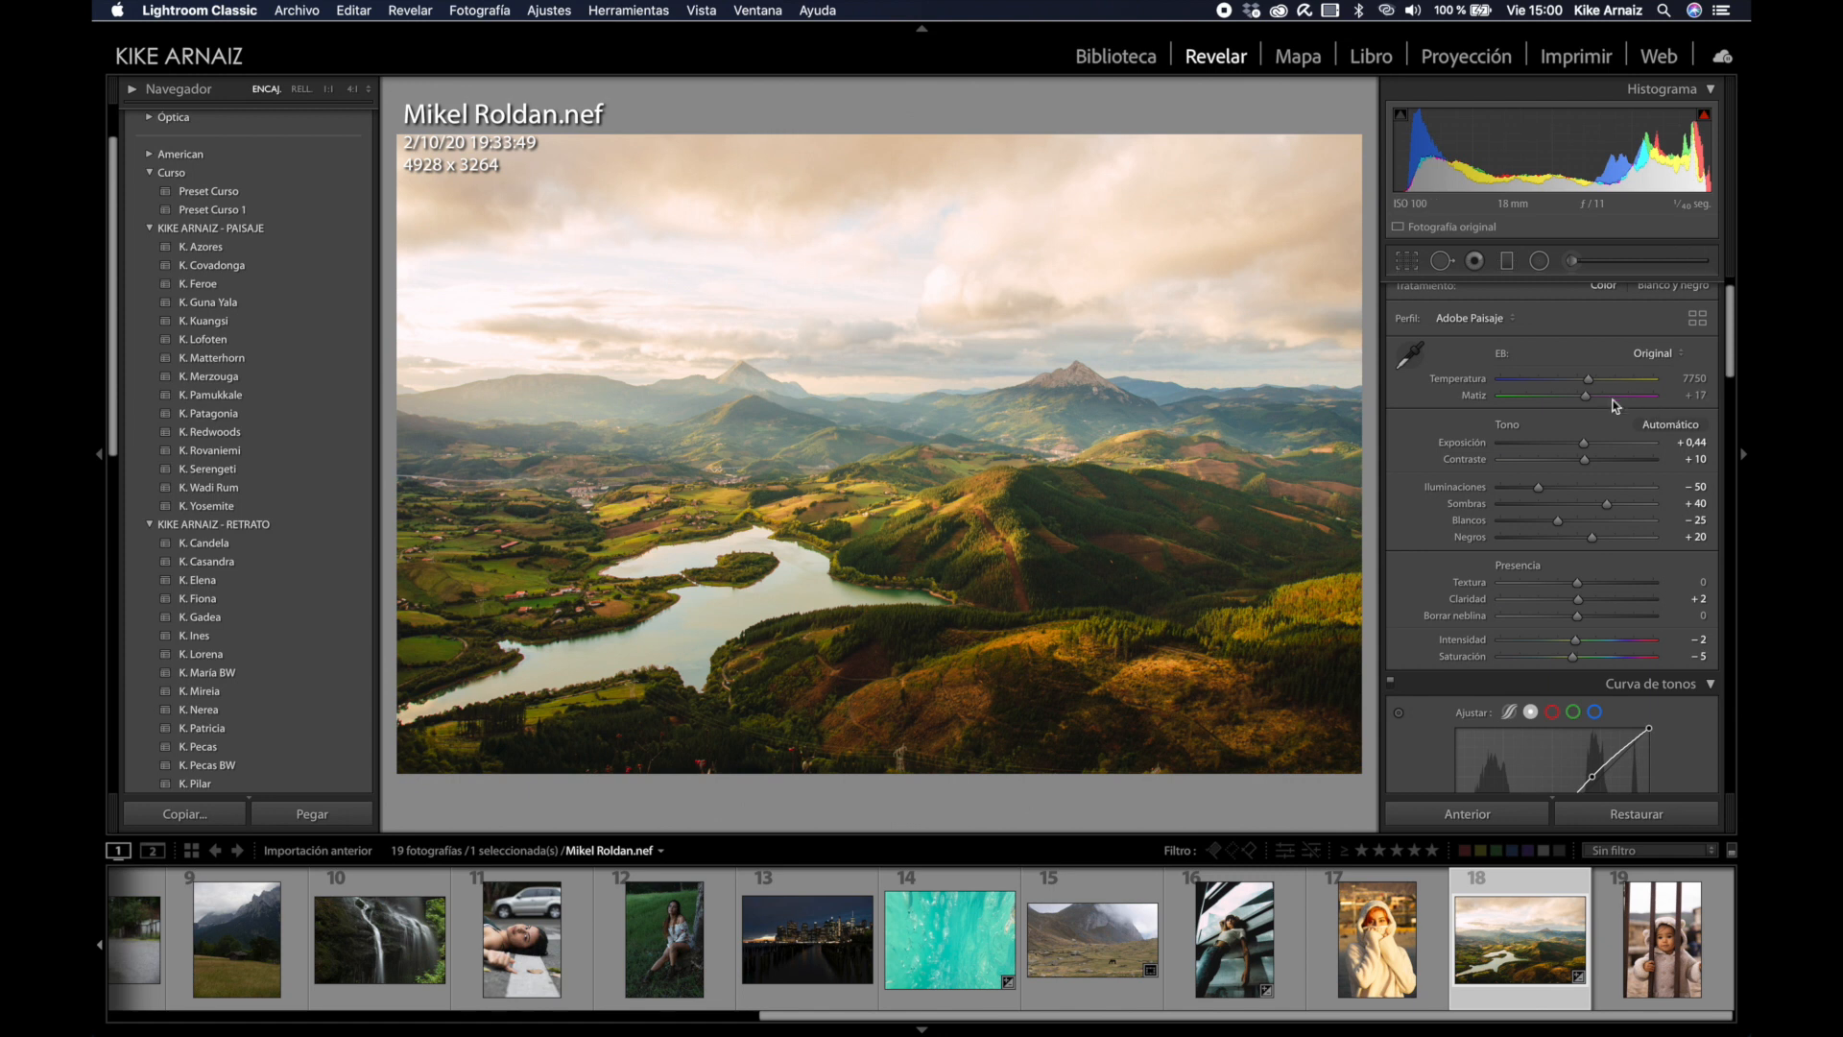
{"action": "left_click", "coordinate": [1587, 380]}
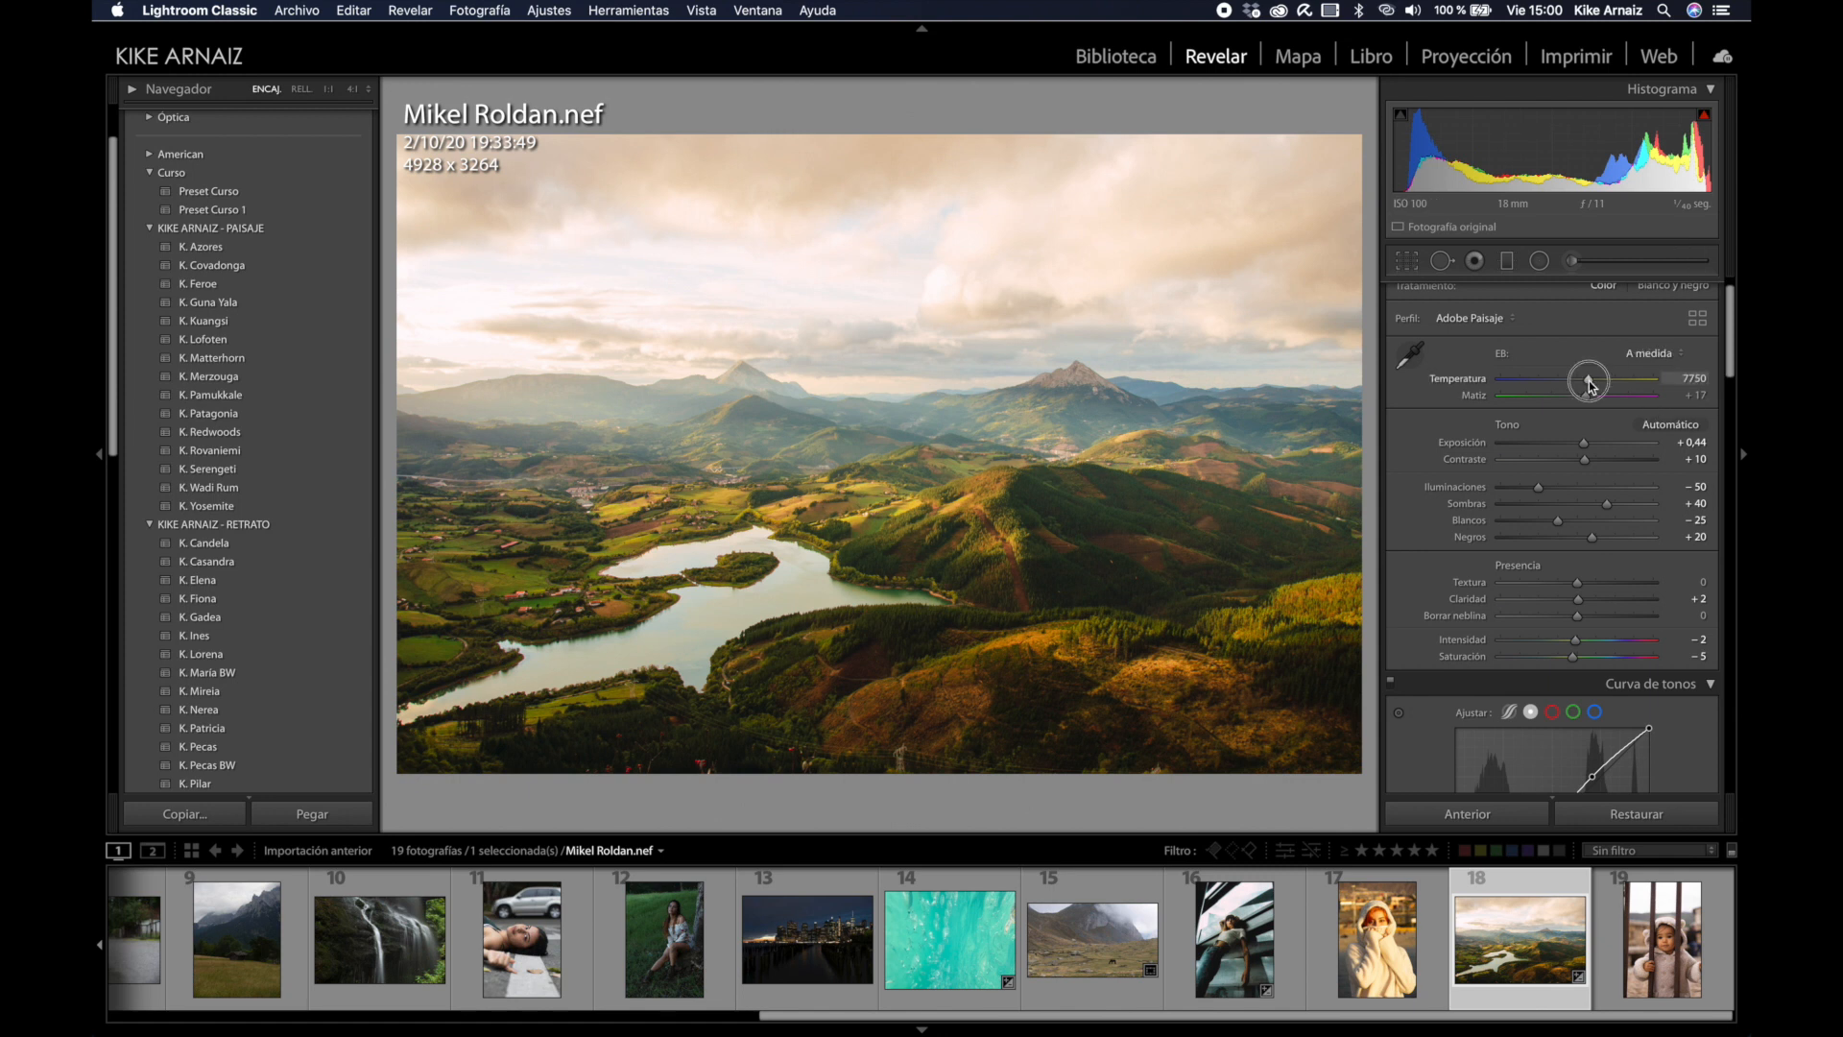
Step: Sample the sky with the WB eyedropper, then set temperature to 6345 with tint +13
{"action": "left_click_drag", "start_coordinate": [1590, 384], "coordinate": [1580, 384]}
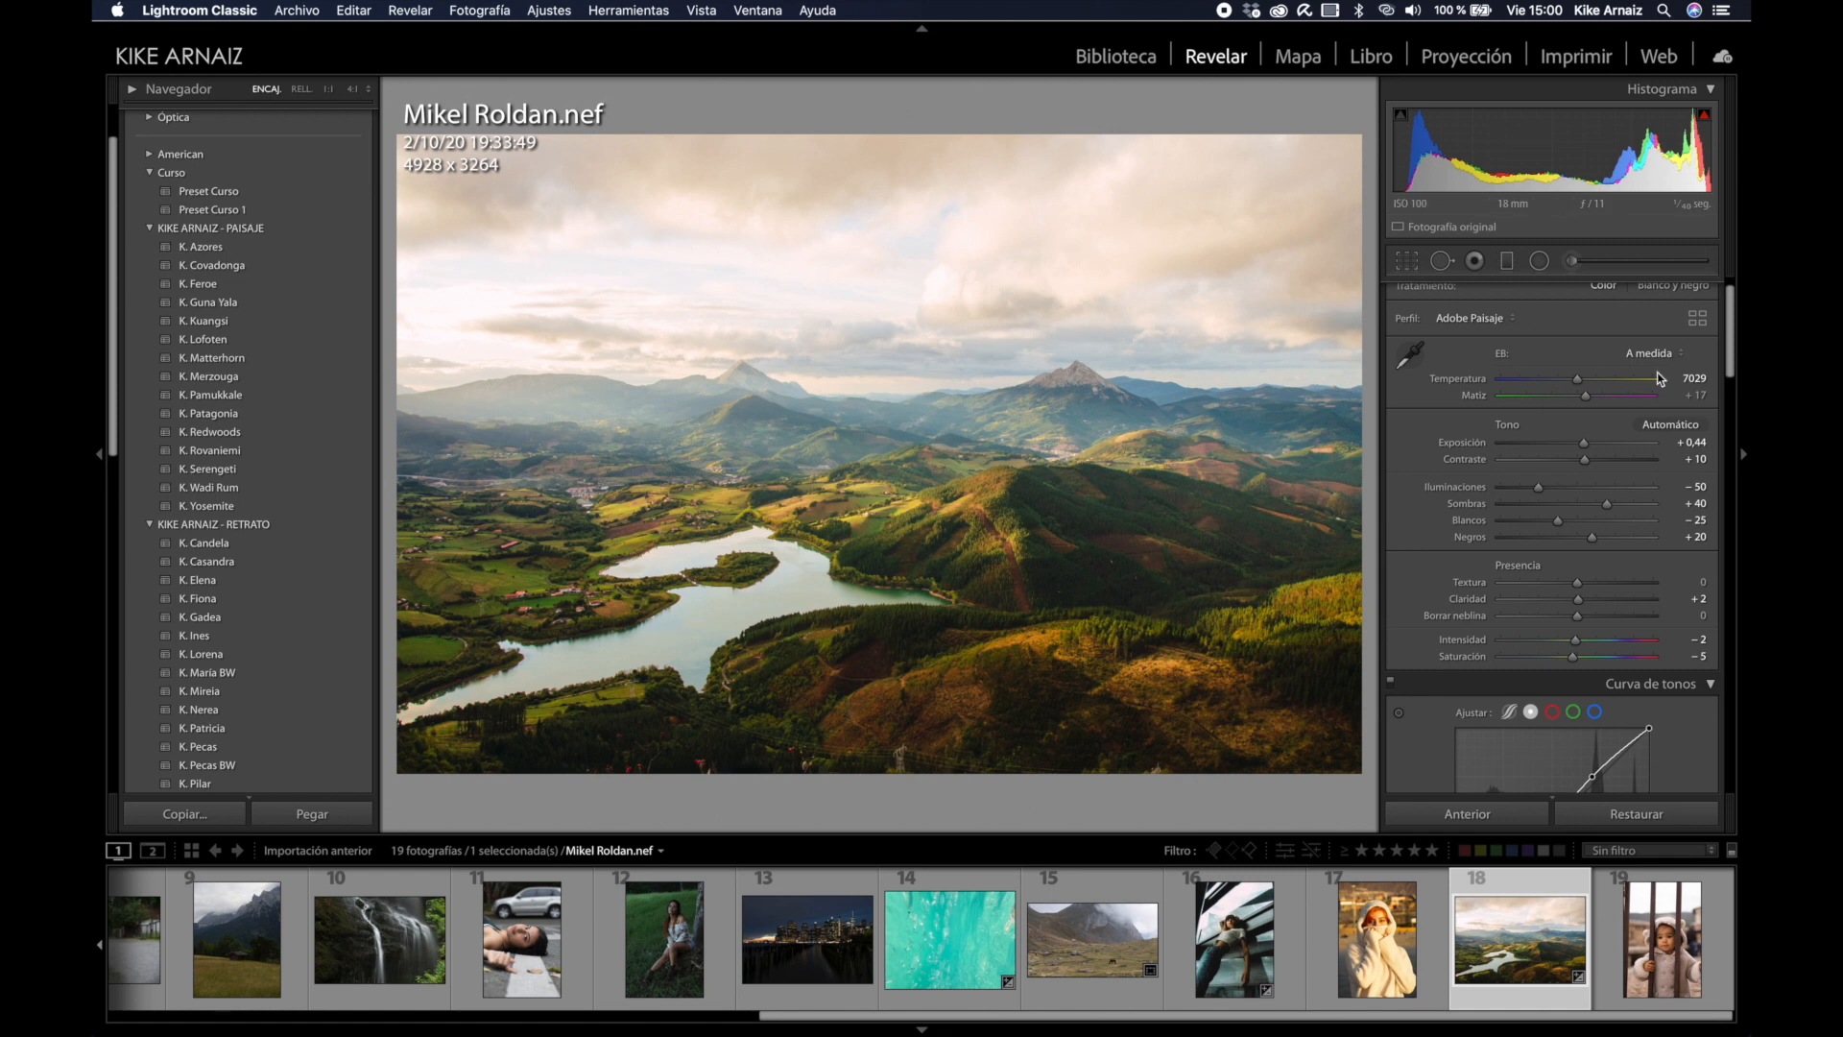
{"action": "left_click_drag", "start_coordinate": [1578, 380], "coordinate": [1576, 381]}
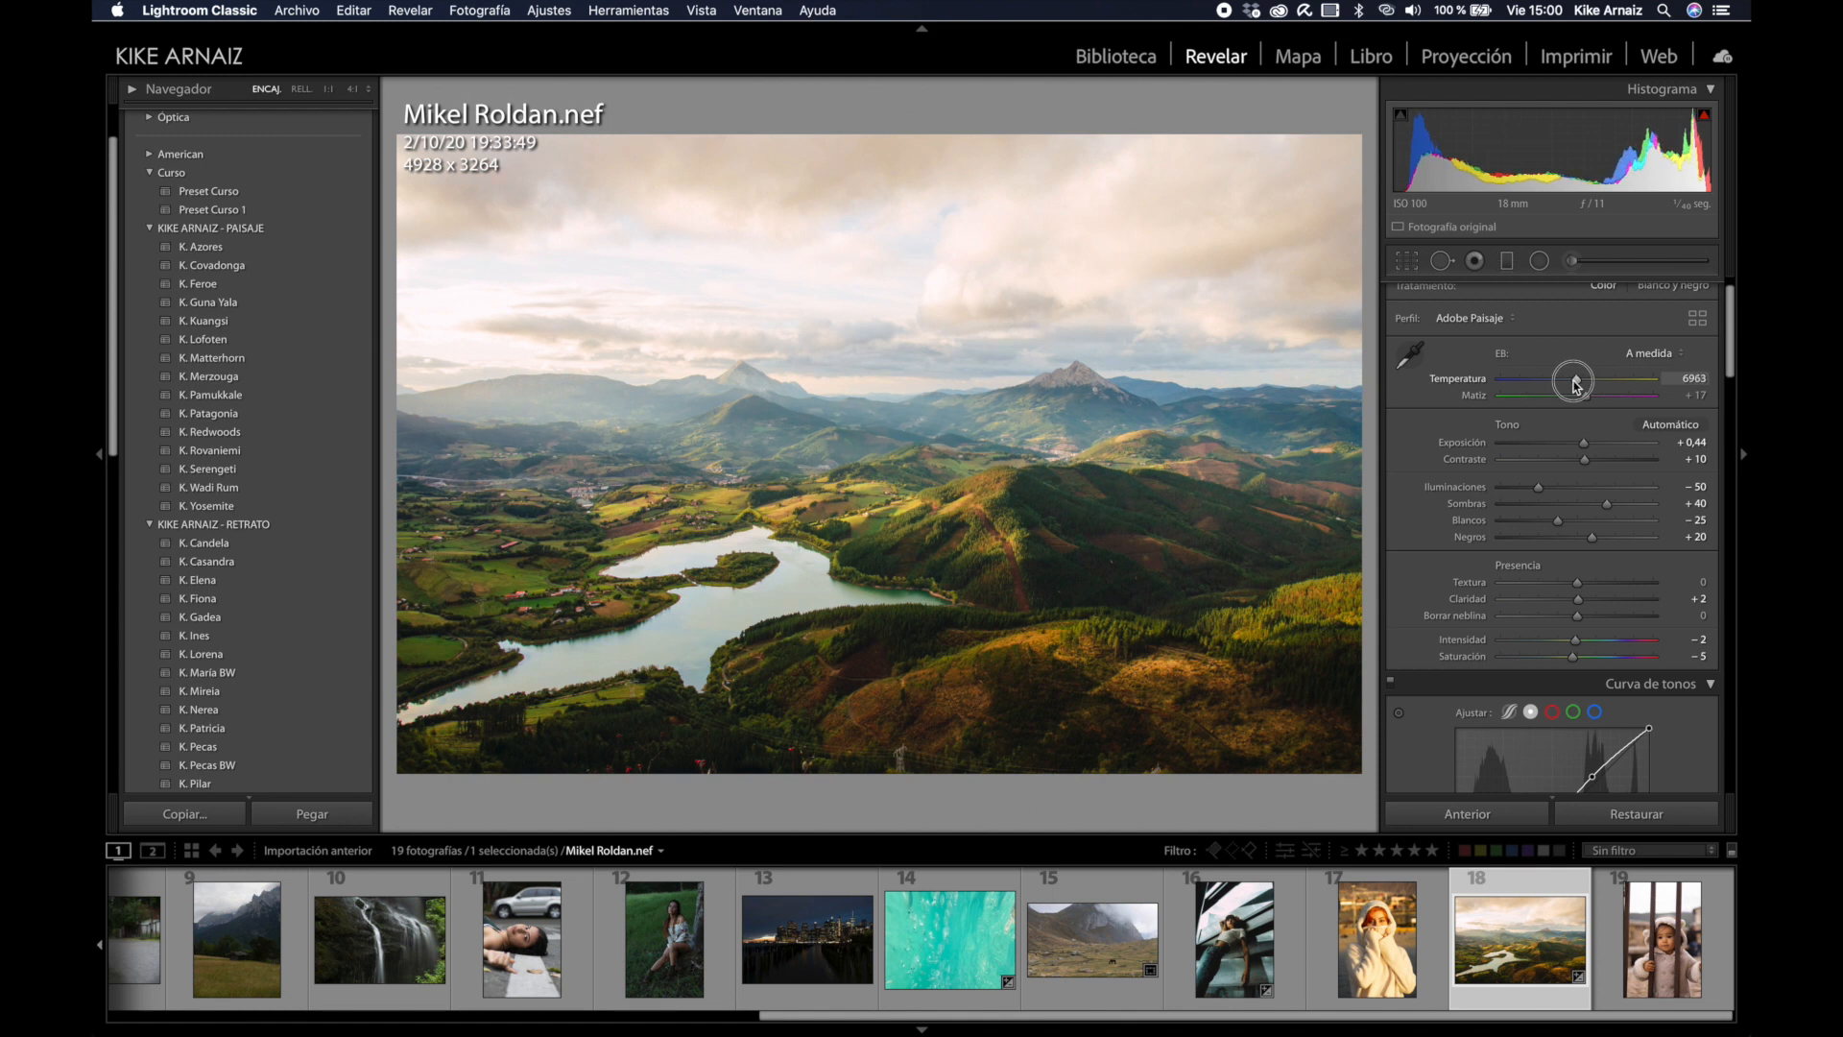
{"action": "left_click", "coordinate": [1409, 355]}
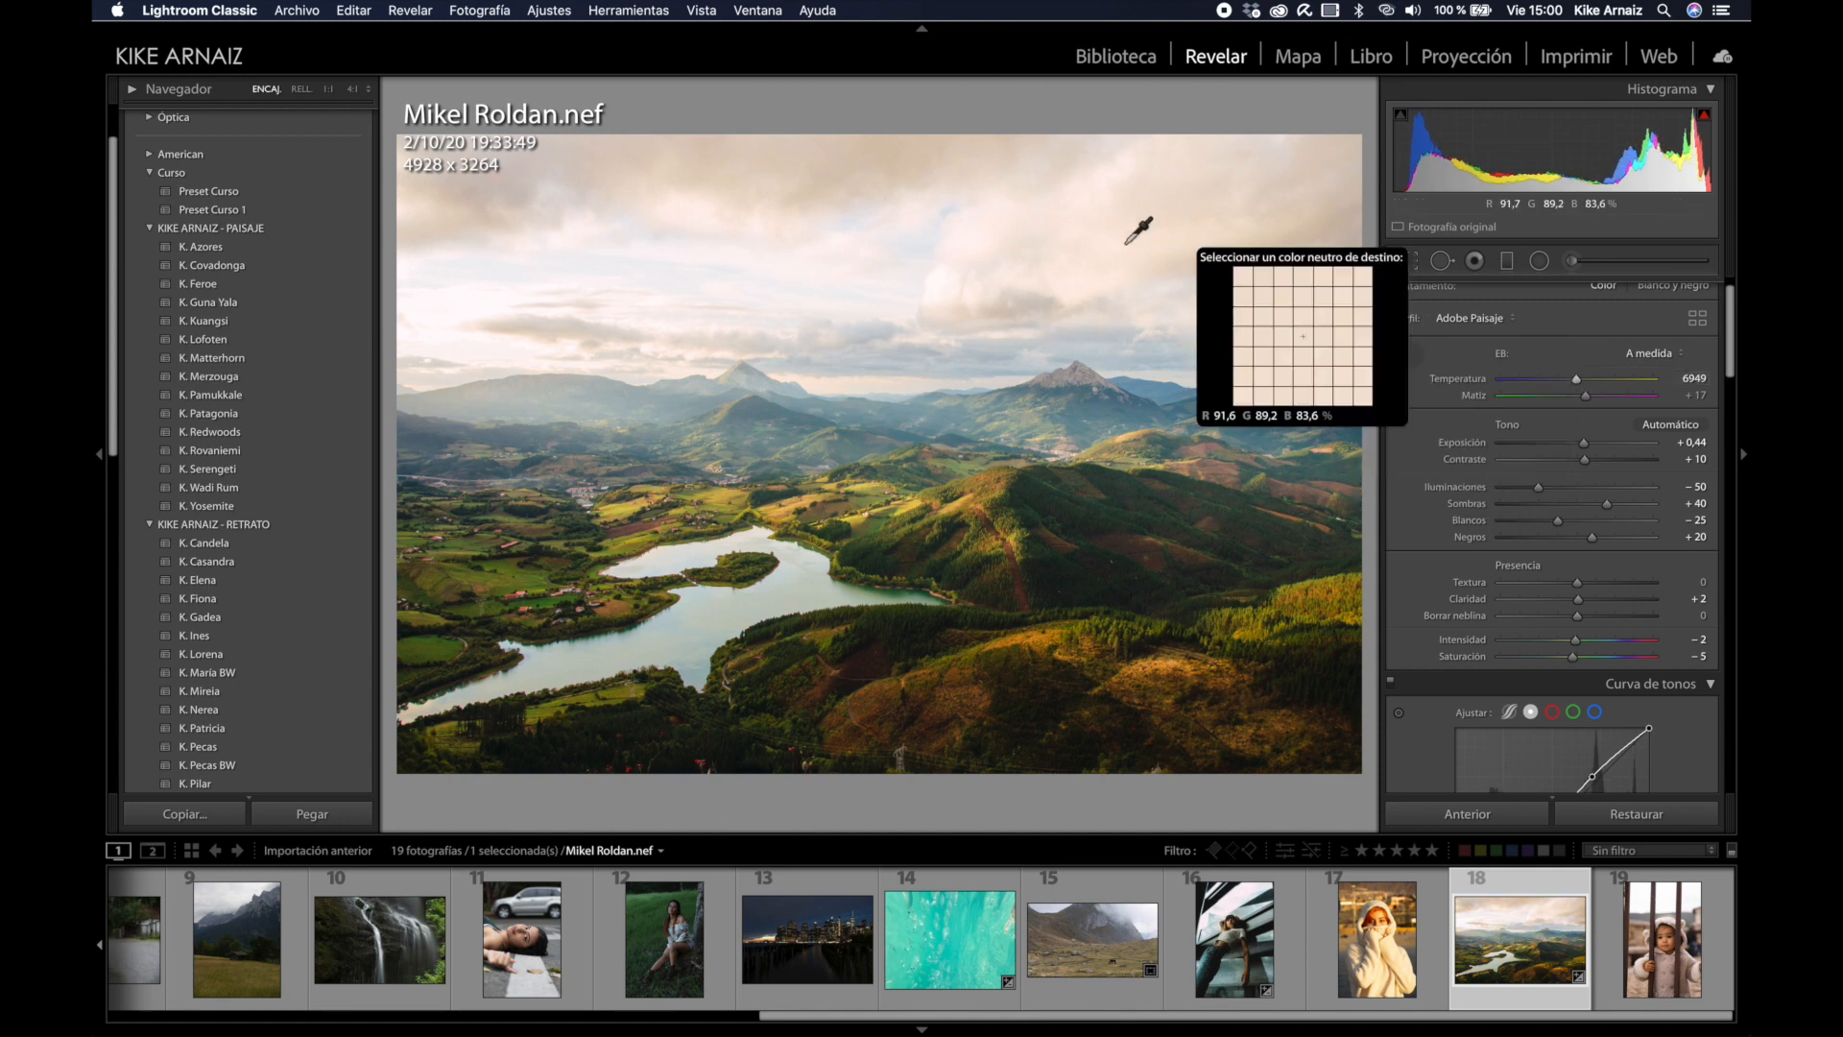
{"action": "left_click", "coordinate": [1088, 234]}
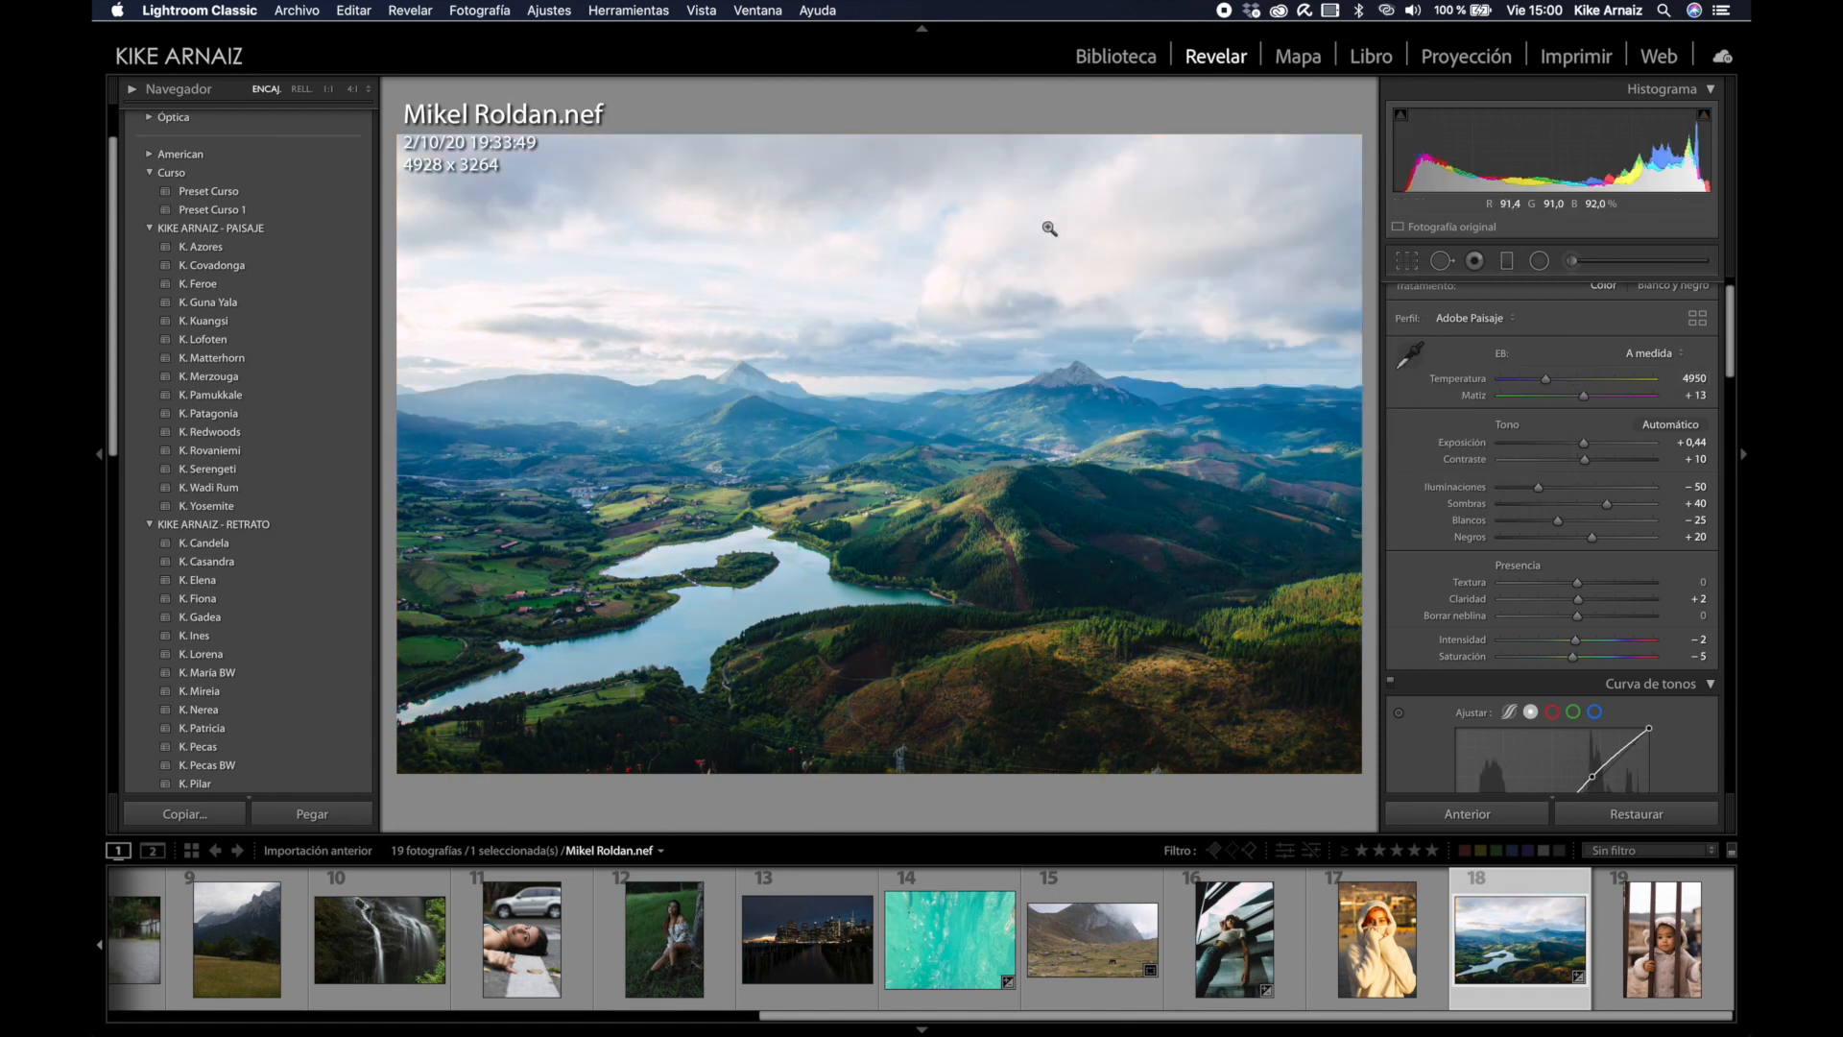
{"action": "left_click_drag", "start_coordinate": [1546, 379], "coordinate": [1567, 385]}
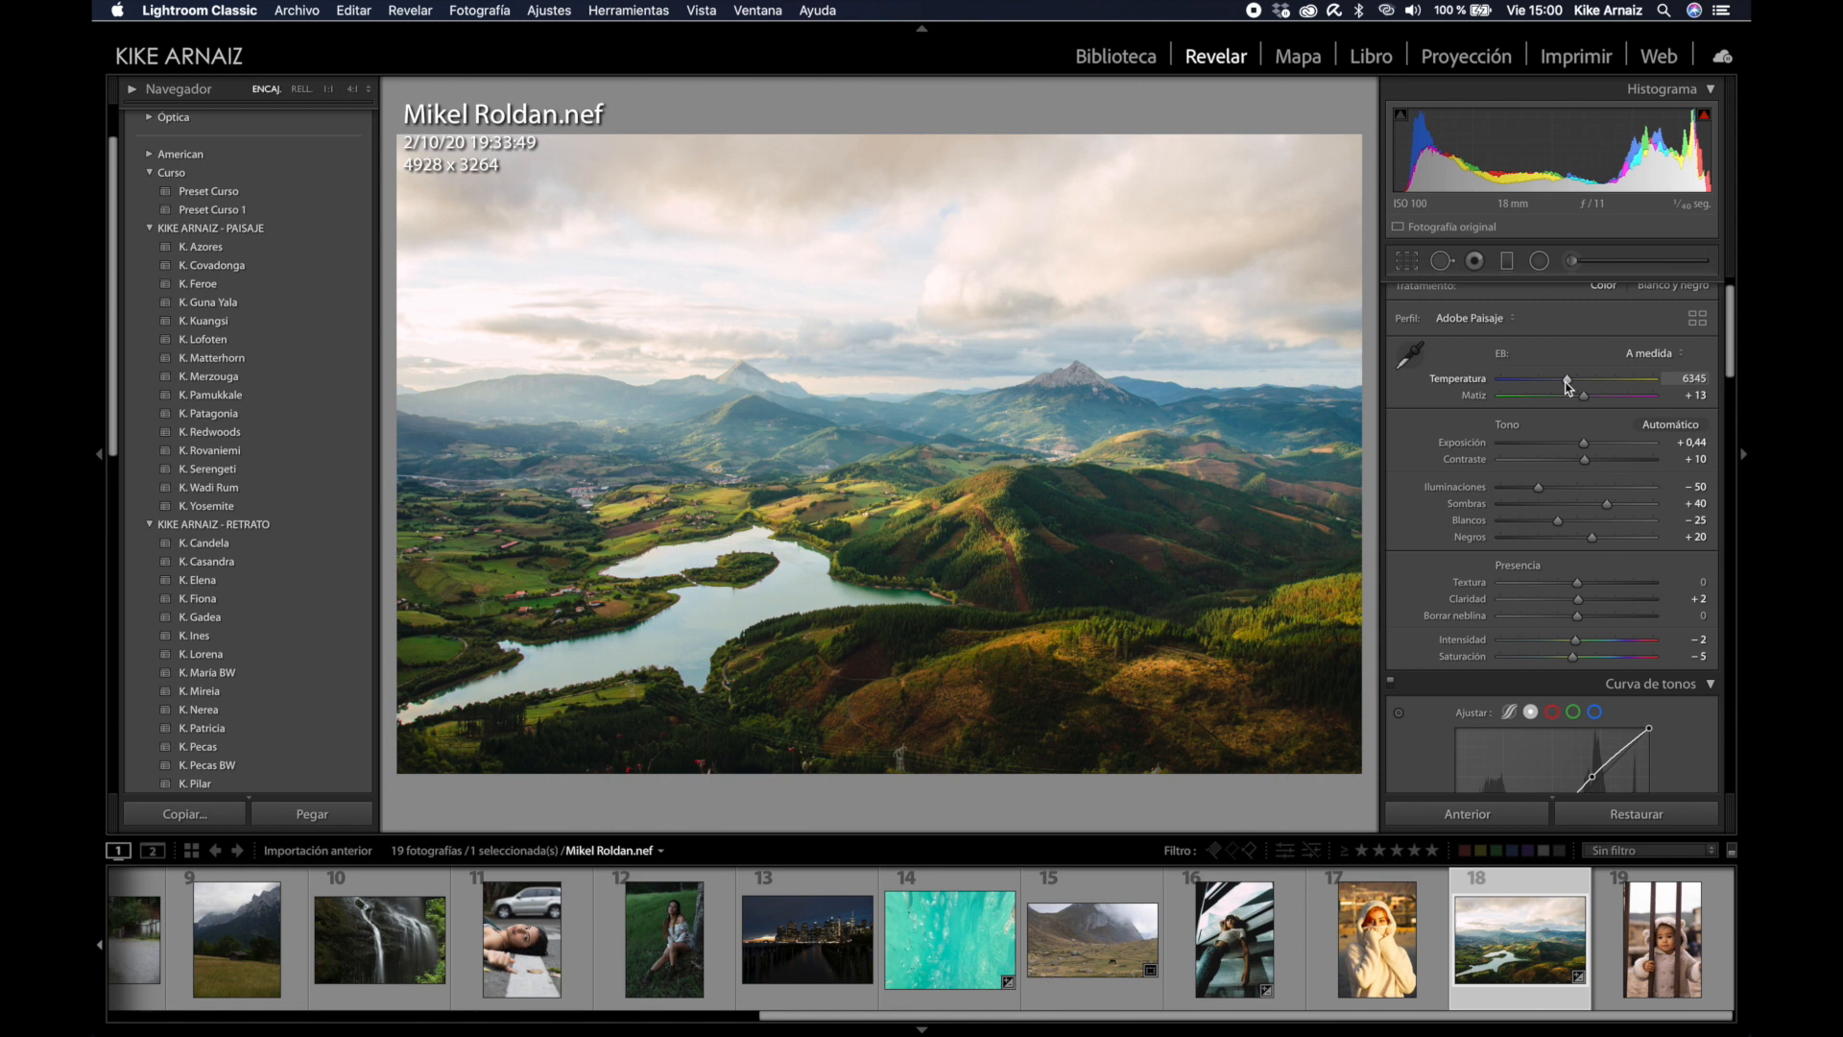
Step: Brush a warm glow (temperature 40, exposure 0,84) over the left mountains and valley, erasing excess
{"action": "key", "text": "k"}
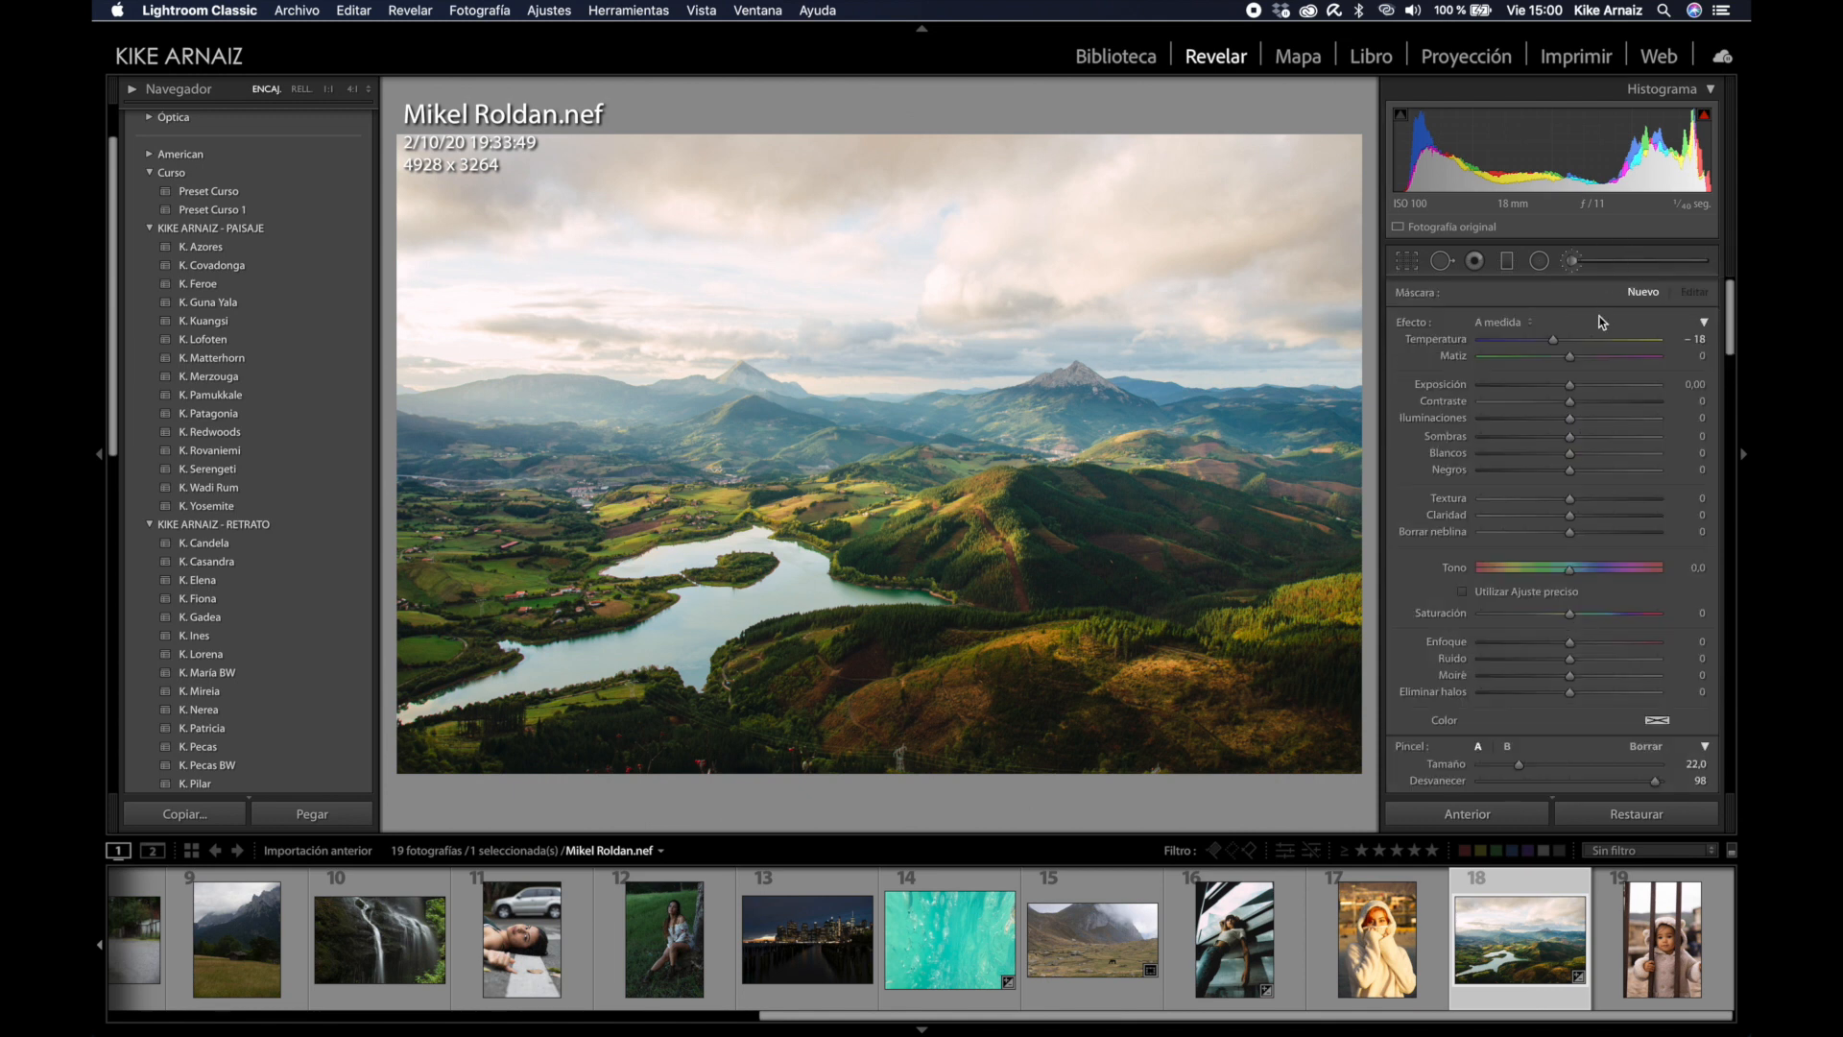
{"action": "mouse_move", "coordinate": [1553, 339]}
{"action": "left_mouse_down"}
{"action": "mouse_move", "coordinate": [1606, 341]}
{"action": "mouse_move", "coordinate": [1567, 383]}
{"action": "mouse_move", "coordinate": [1589, 384]}
{"action": "left_mouse_up"}
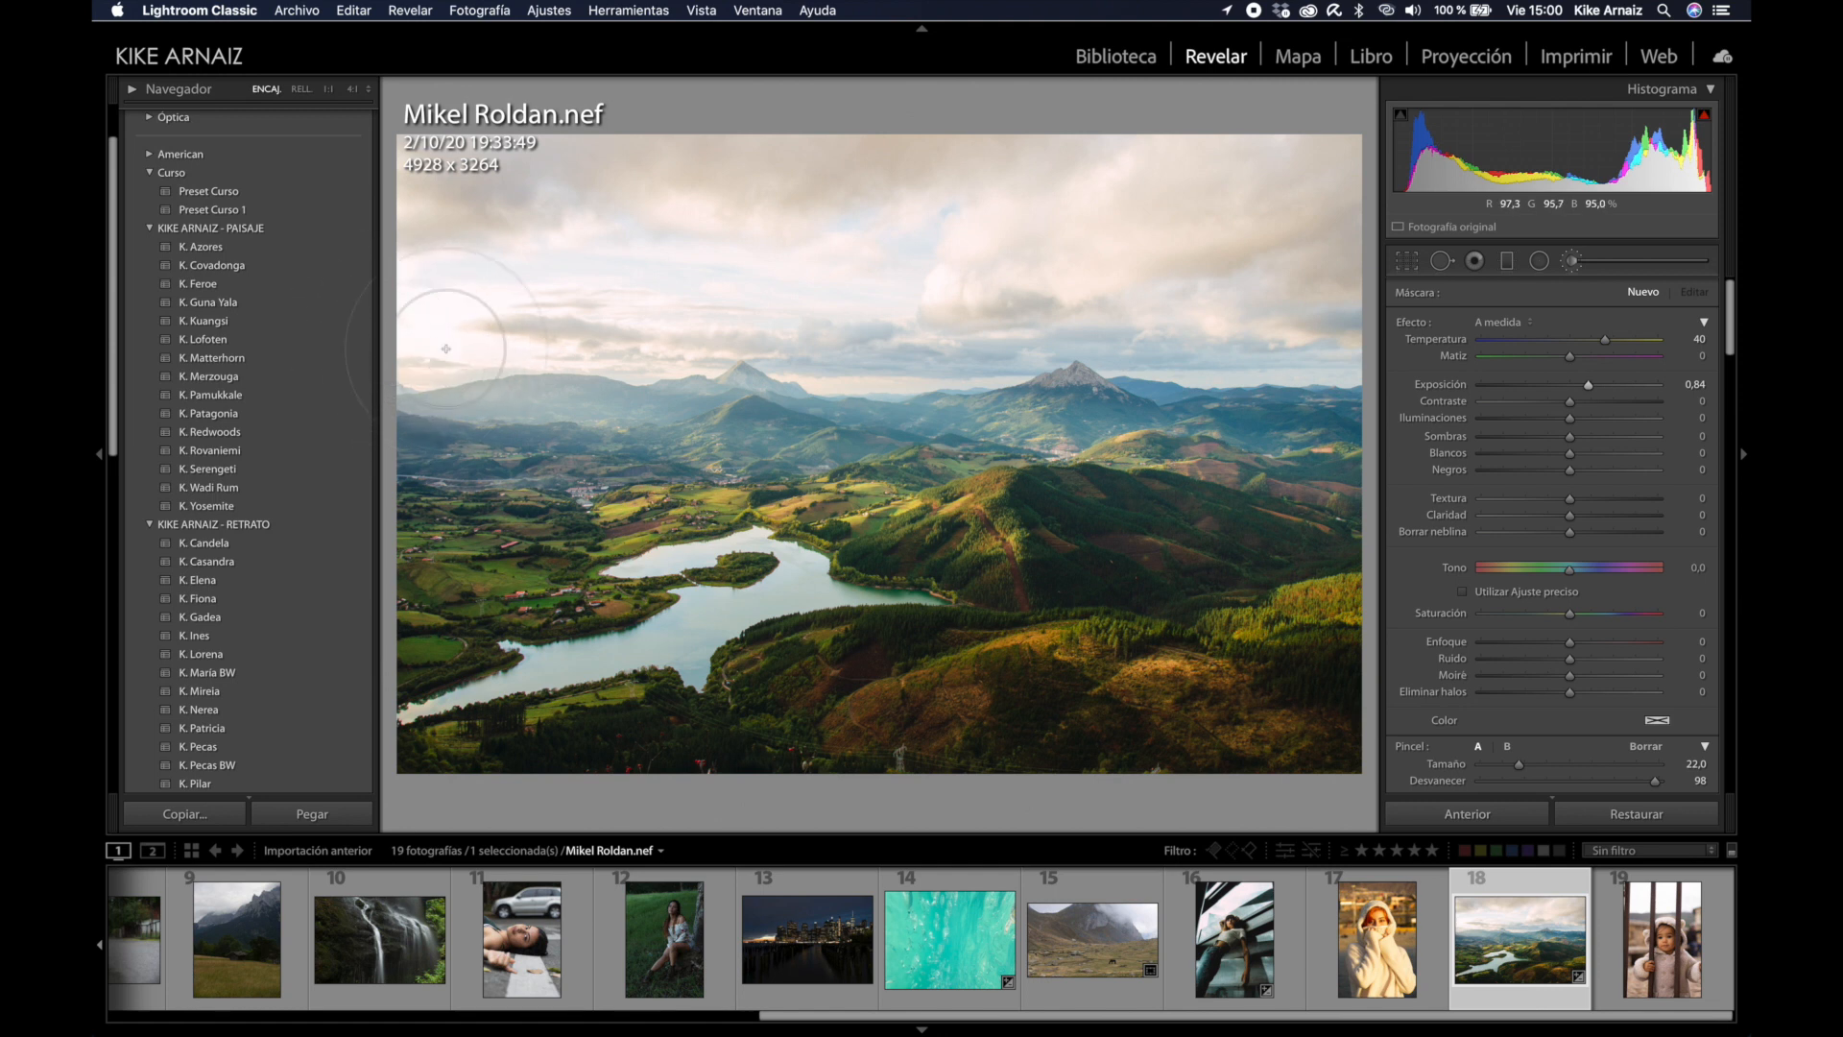
{"action": "mouse_move", "coordinate": [396, 335]}
{"action": "left_mouse_down"}
{"action": "mouse_move", "coordinate": [639, 380]}
{"action": "mouse_move", "coordinate": [349, 326]}
{"action": "mouse_move", "coordinate": [574, 437]}
{"action": "mouse_move", "coordinate": [731, 418]}
{"action": "mouse_move", "coordinate": [780, 385]}
{"action": "mouse_move", "coordinate": [915, 390]}
{"action": "mouse_move", "coordinate": [582, 331]}
{"action": "mouse_move", "coordinate": [536, 356]}
{"action": "mouse_move", "coordinate": [839, 412]}
{"action": "mouse_move", "coordinate": [944, 406]}
{"action": "mouse_move", "coordinate": [448, 322]}
{"action": "mouse_move", "coordinate": [572, 410]}
{"action": "mouse_move", "coordinate": [481, 399]}
{"action": "mouse_move", "coordinate": [464, 371]}
{"action": "mouse_move", "coordinate": [714, 400]}
{"action": "mouse_move", "coordinate": [693, 479]}
{"action": "mouse_move", "coordinate": [631, 416]}
{"action": "mouse_move", "coordinate": [970, 350]}
{"action": "mouse_move", "coordinate": [979, 331]}
{"action": "mouse_move", "coordinate": [1061, 384]}
{"action": "mouse_move", "coordinate": [945, 495]}
{"action": "left_mouse_up"}
{"action": "key", "text": "alt"}
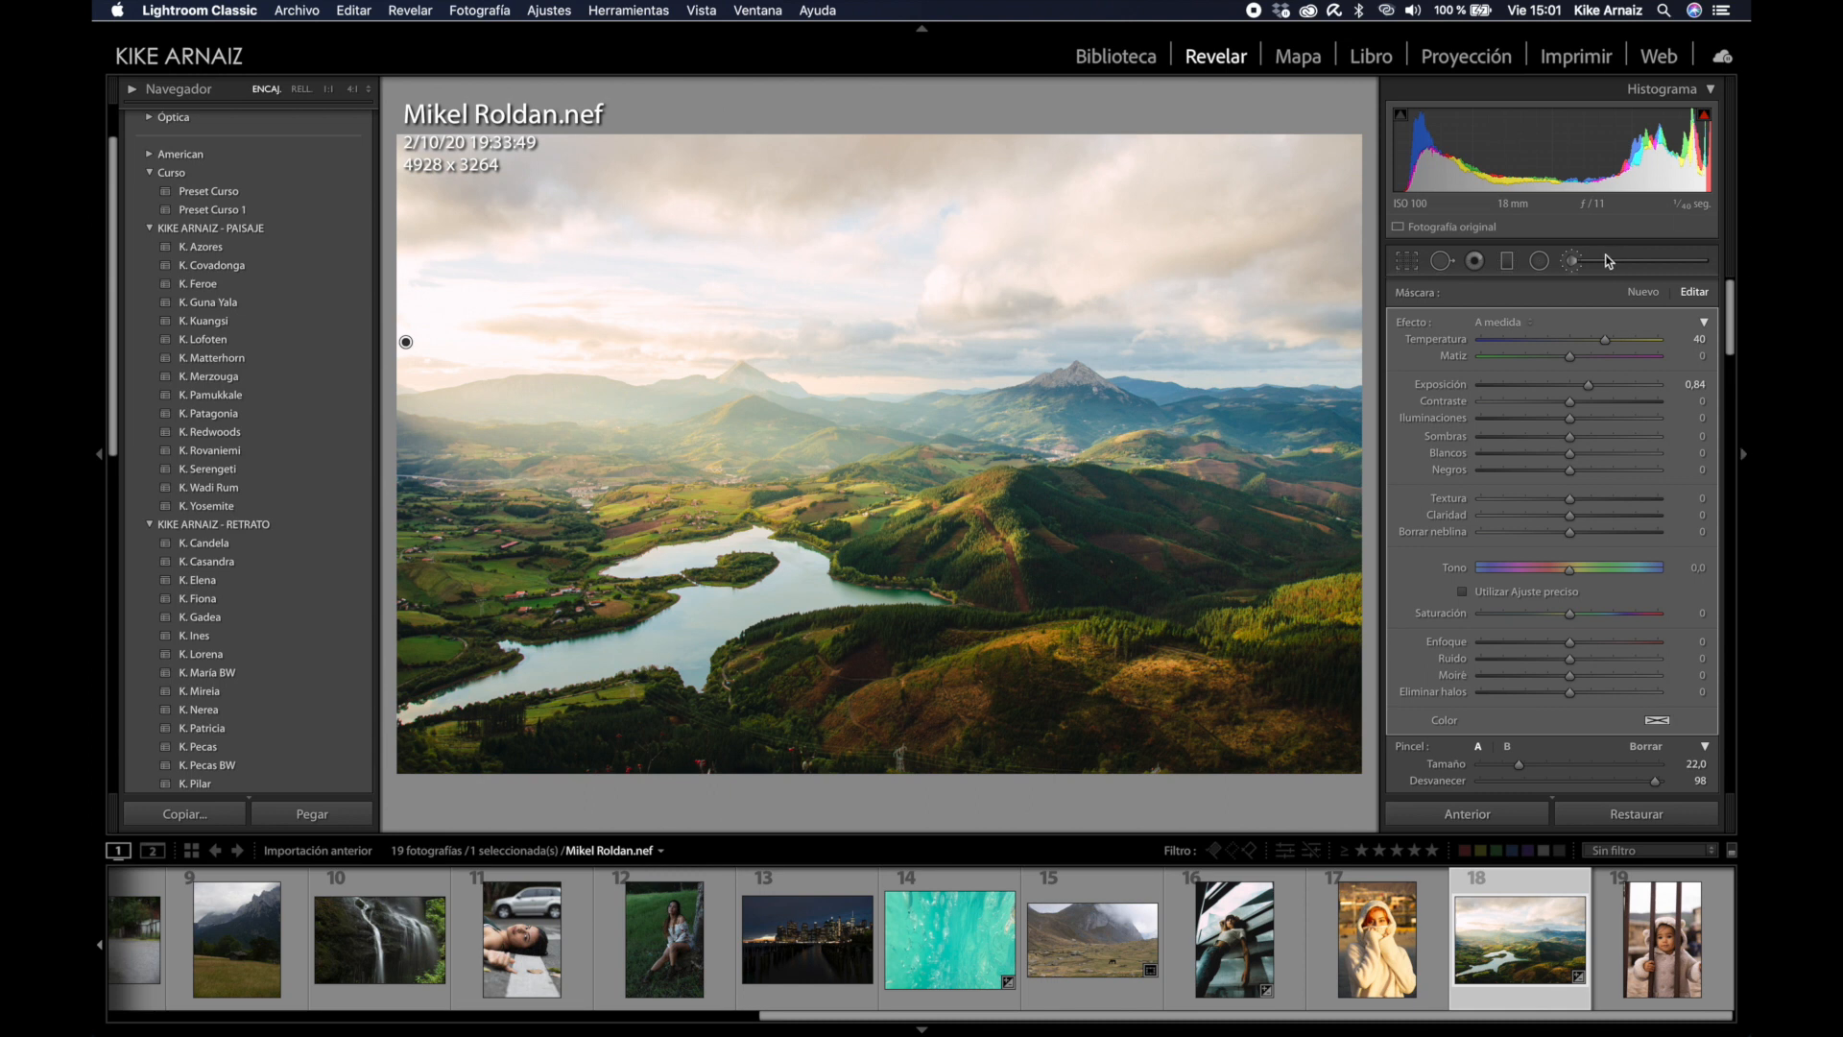
Step: Add a graduated filter from the sky down to the hills with temperature −1
{"action": "left_click", "coordinate": [1507, 262]}
{"action": "left_click_drag", "start_coordinate": [884, 217], "coordinate": [881, 457]}
{"action": "left_click_drag", "start_coordinate": [1606, 344], "coordinate": [1570, 393]}
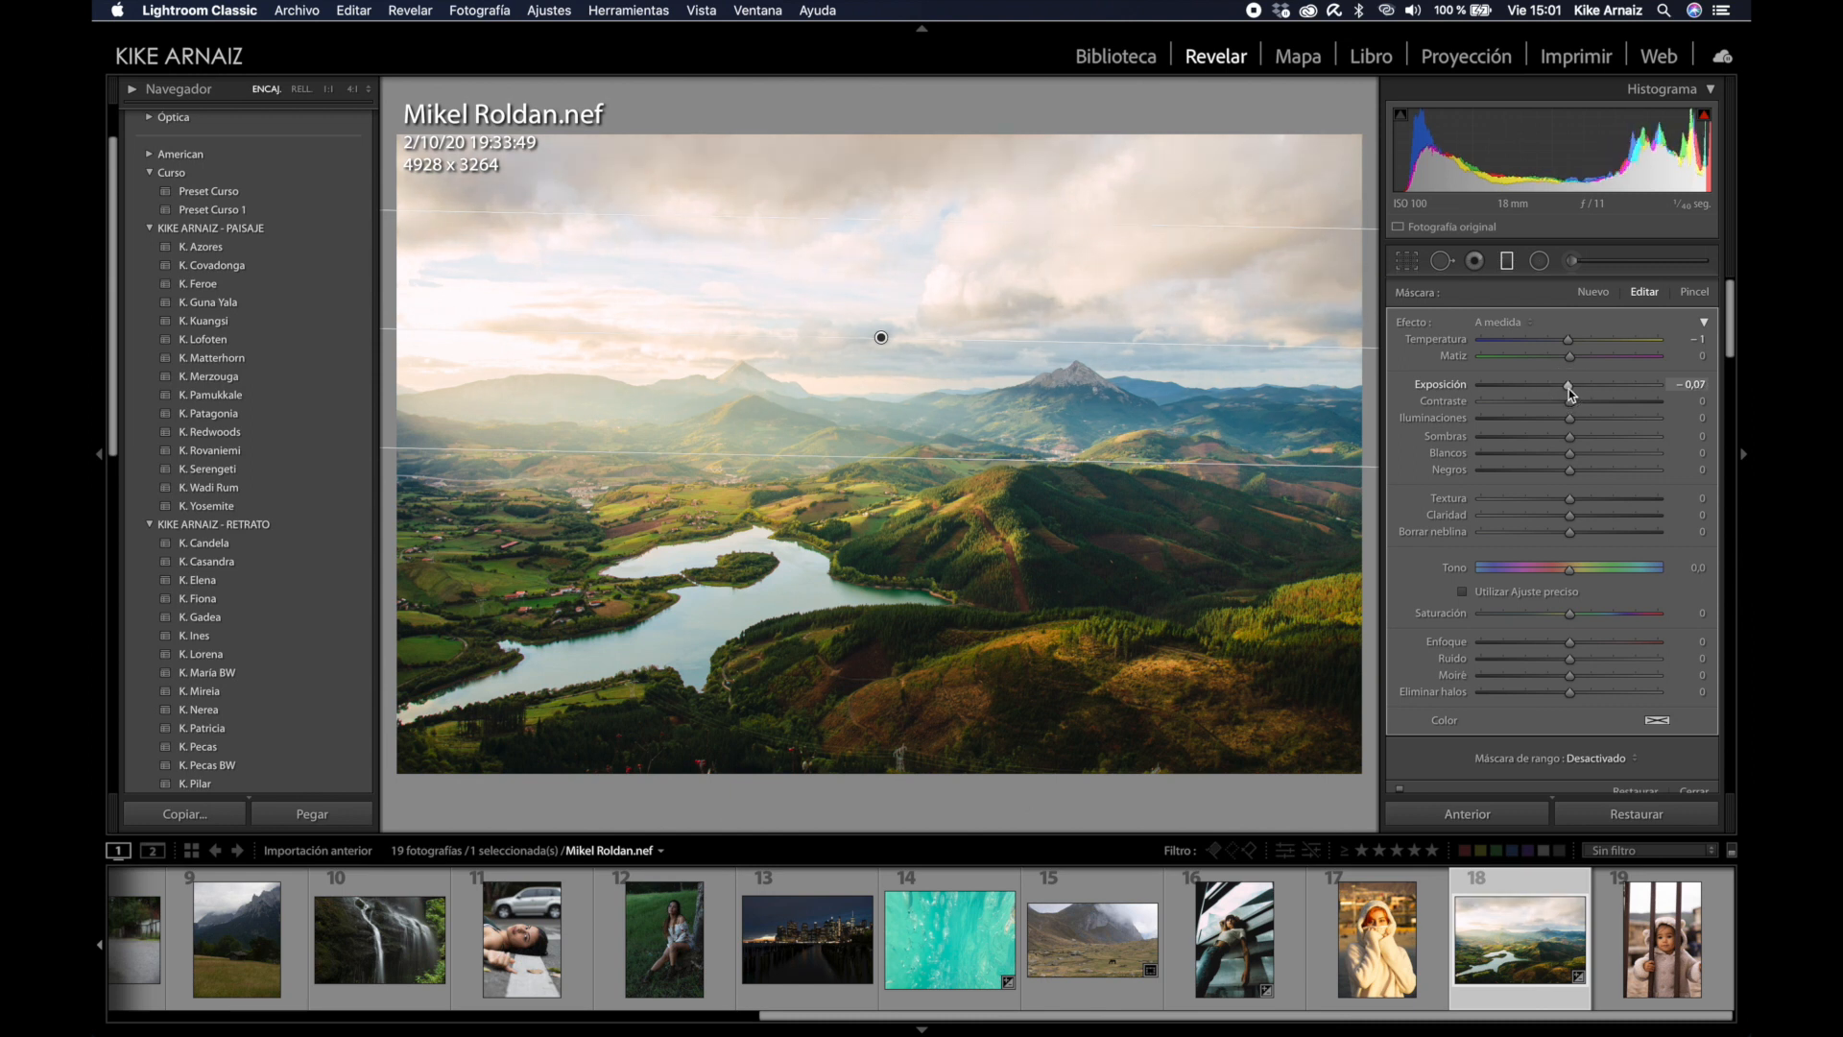
{"action": "left_click", "coordinate": [1506, 266]}
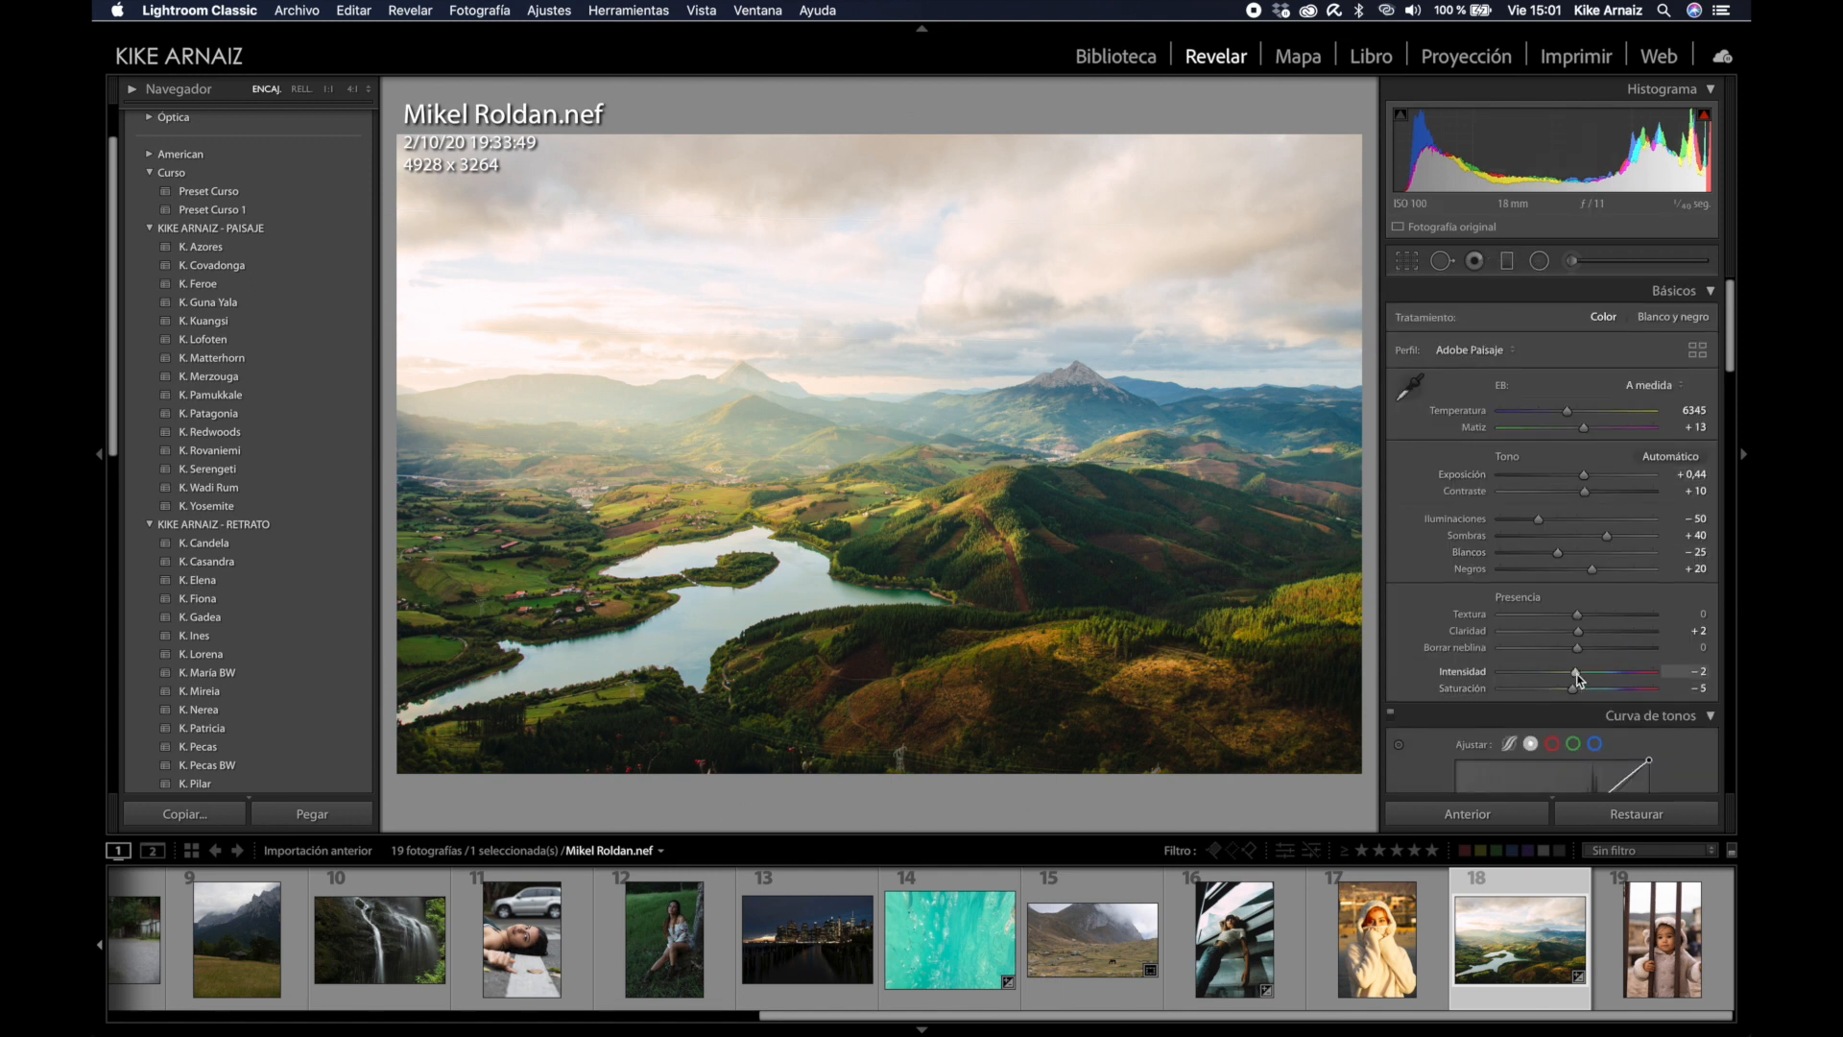
Step: Set the landscape's vibrance to -11, shadows to +53 and exposure to +0,20
{"action": "left_click_drag", "start_coordinate": [1579, 678], "coordinate": [1574, 681]}
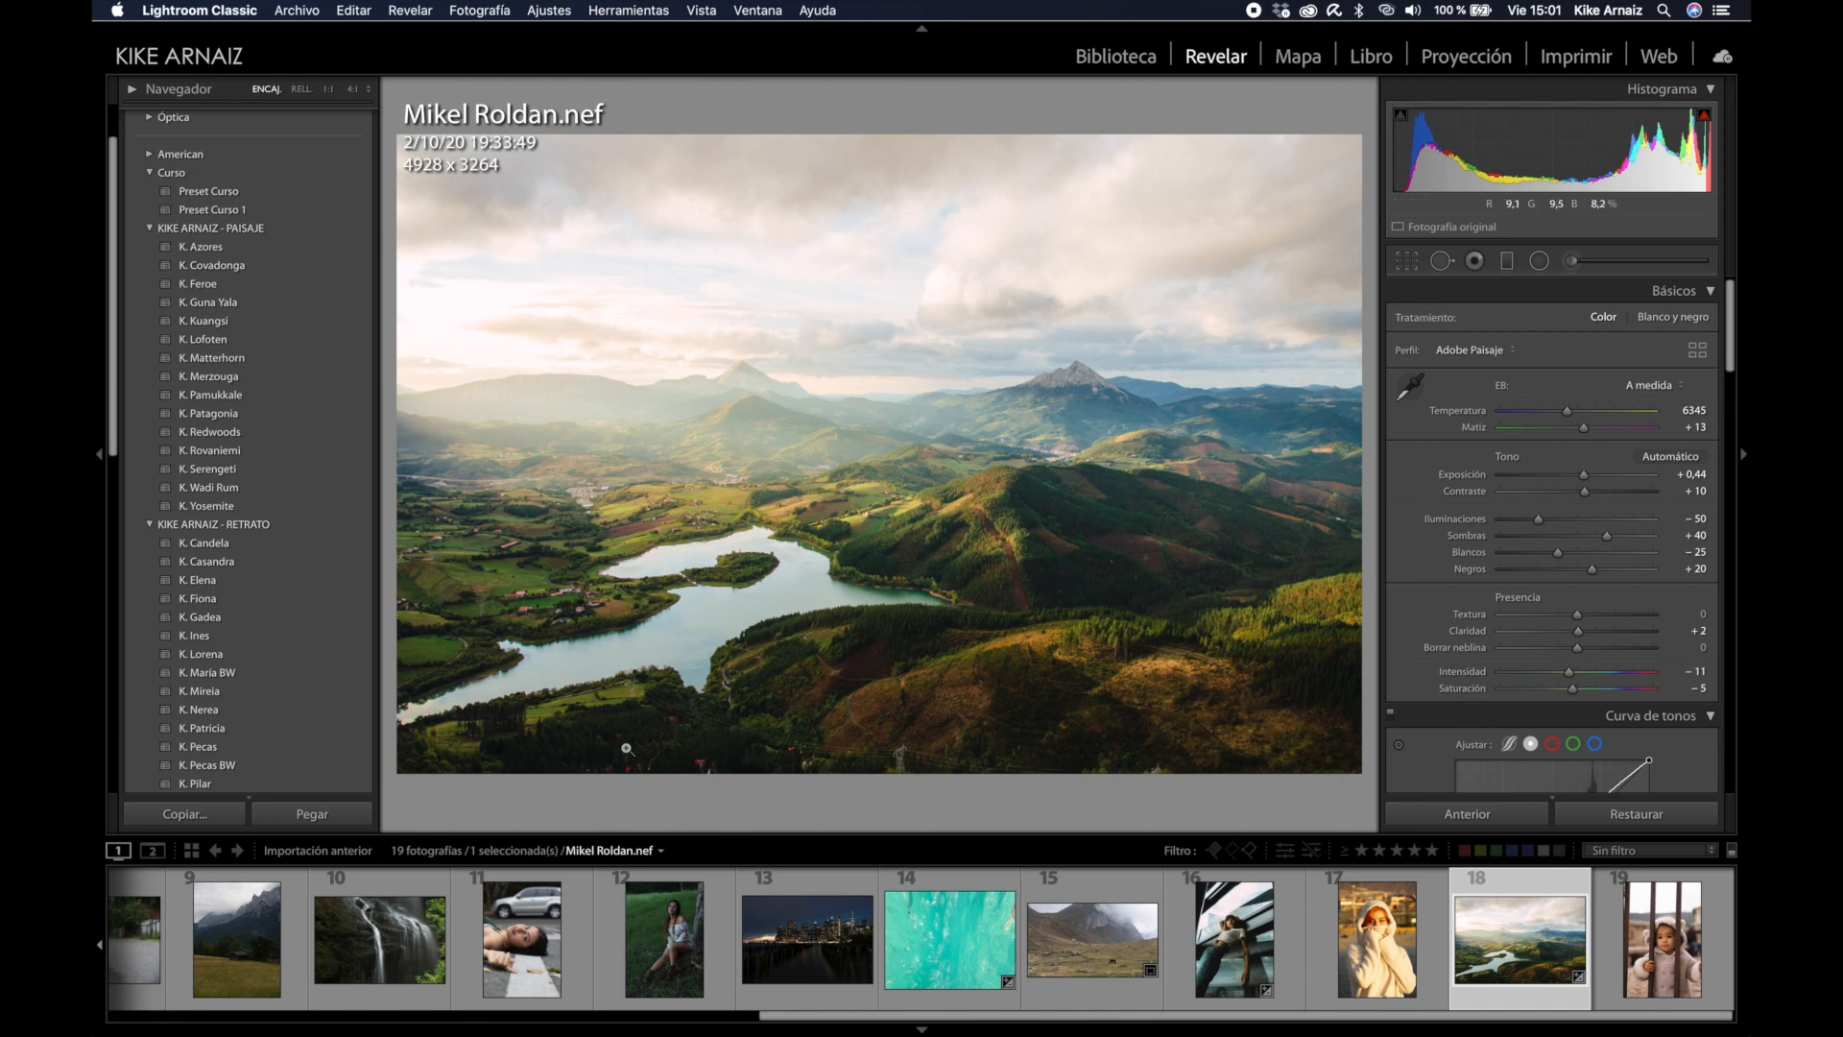
{"action": "left_click_drag", "start_coordinate": [1608, 535], "coordinate": [1617, 538]}
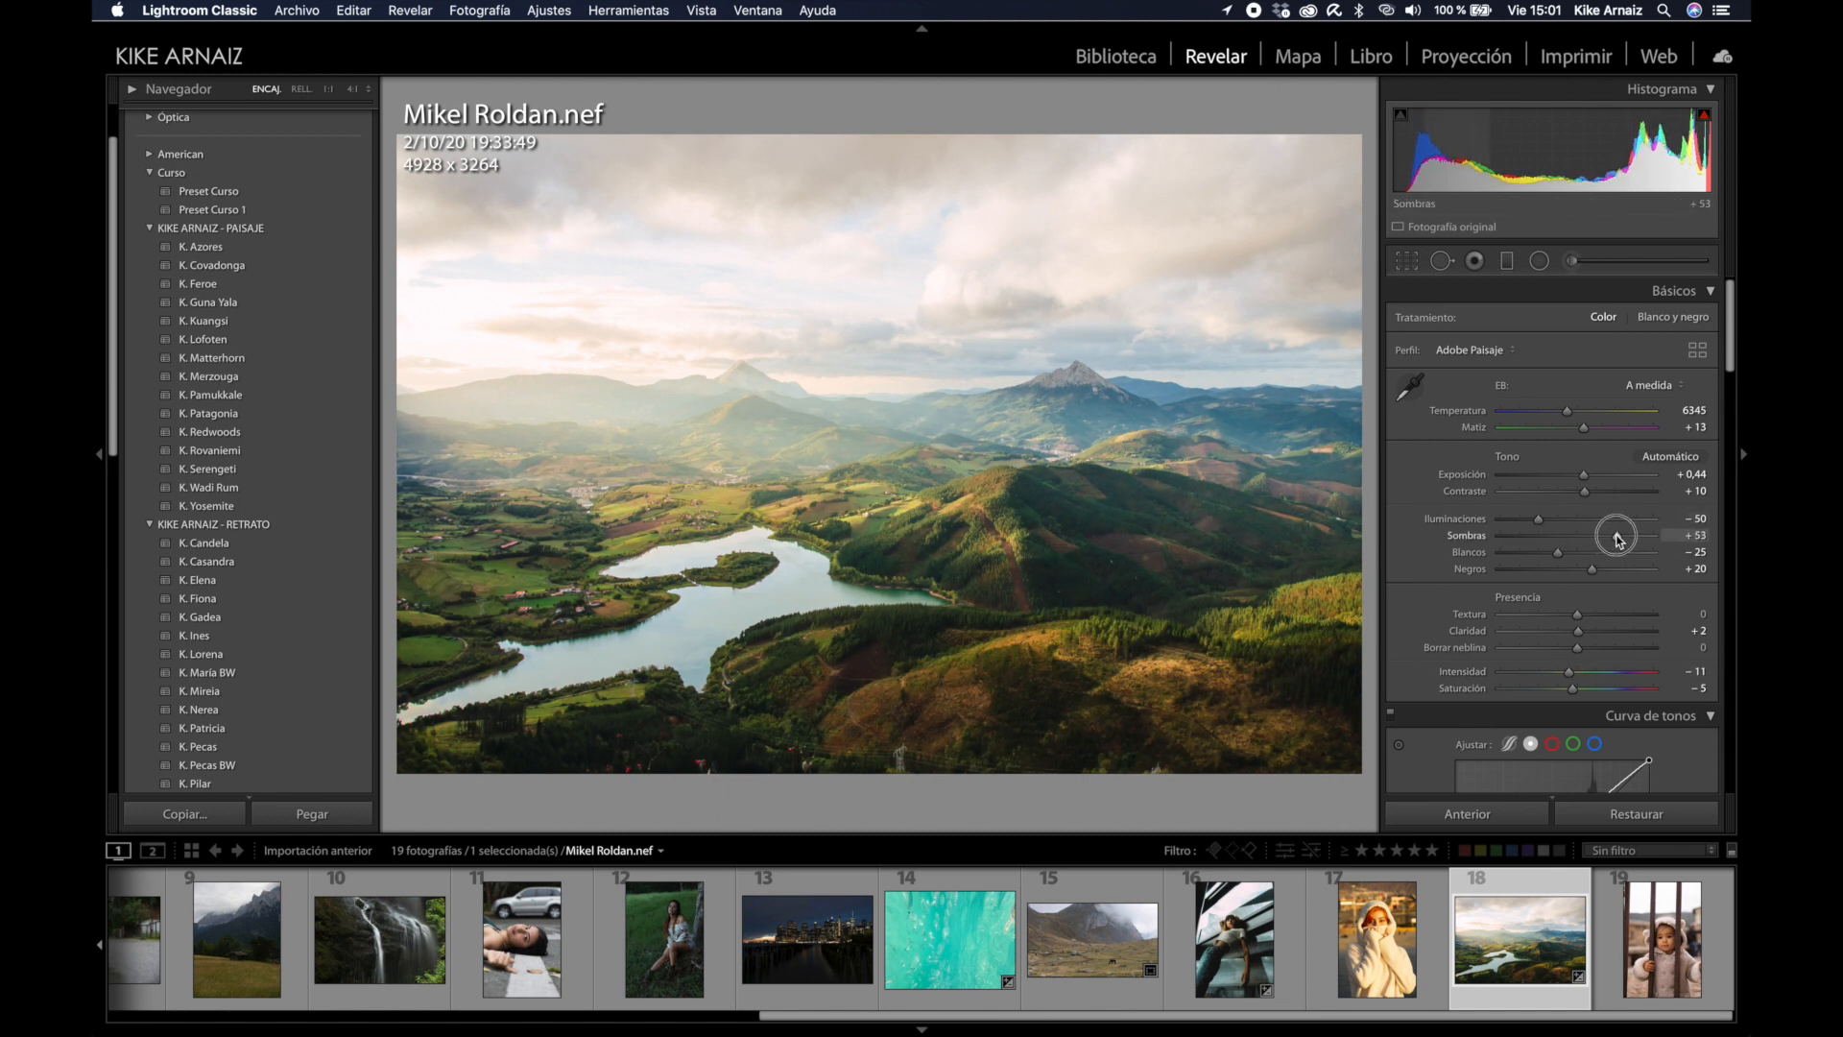
{"action": "left_click_drag", "start_coordinate": [1552, 132], "coordinate": [1536, 133]}
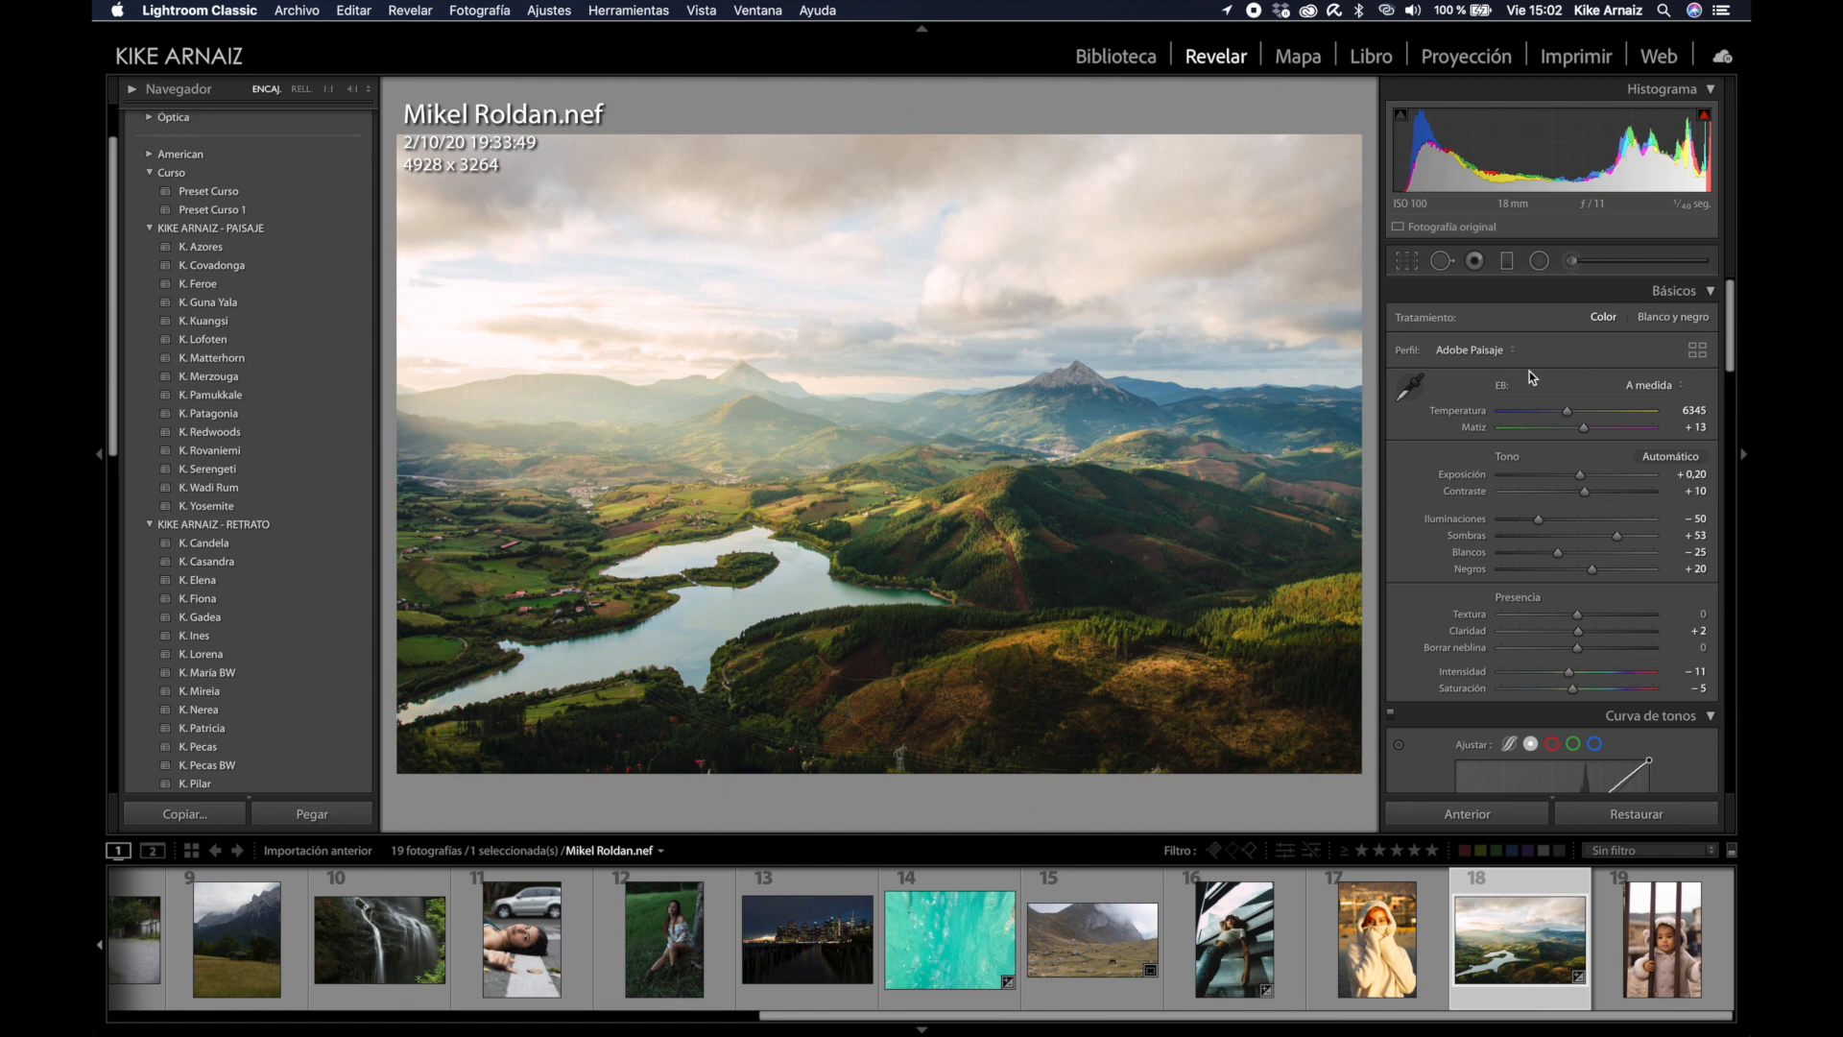
Step: Preview the landscape in black and white, compare before/after full-screen, then return to the Library grid
{"action": "key", "text": "v"}
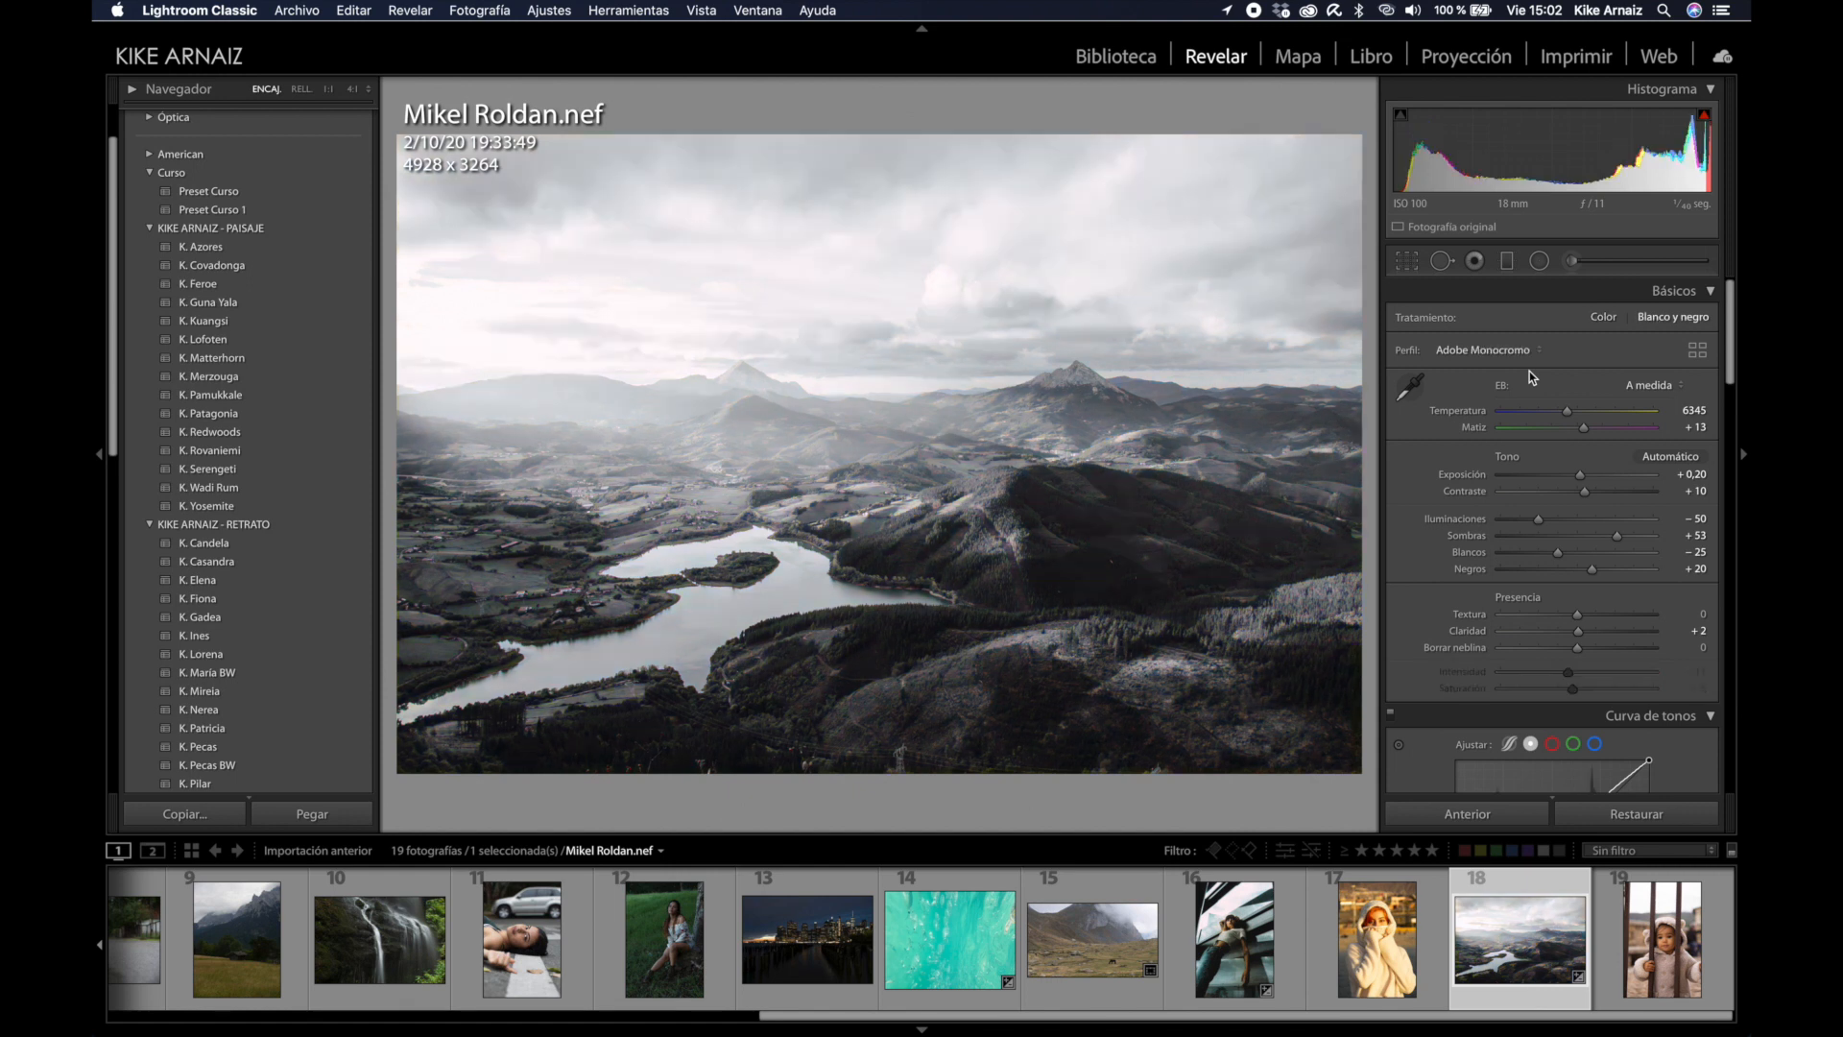
{"action": "key", "text": "v"}
{"action": "key", "text": "y"}
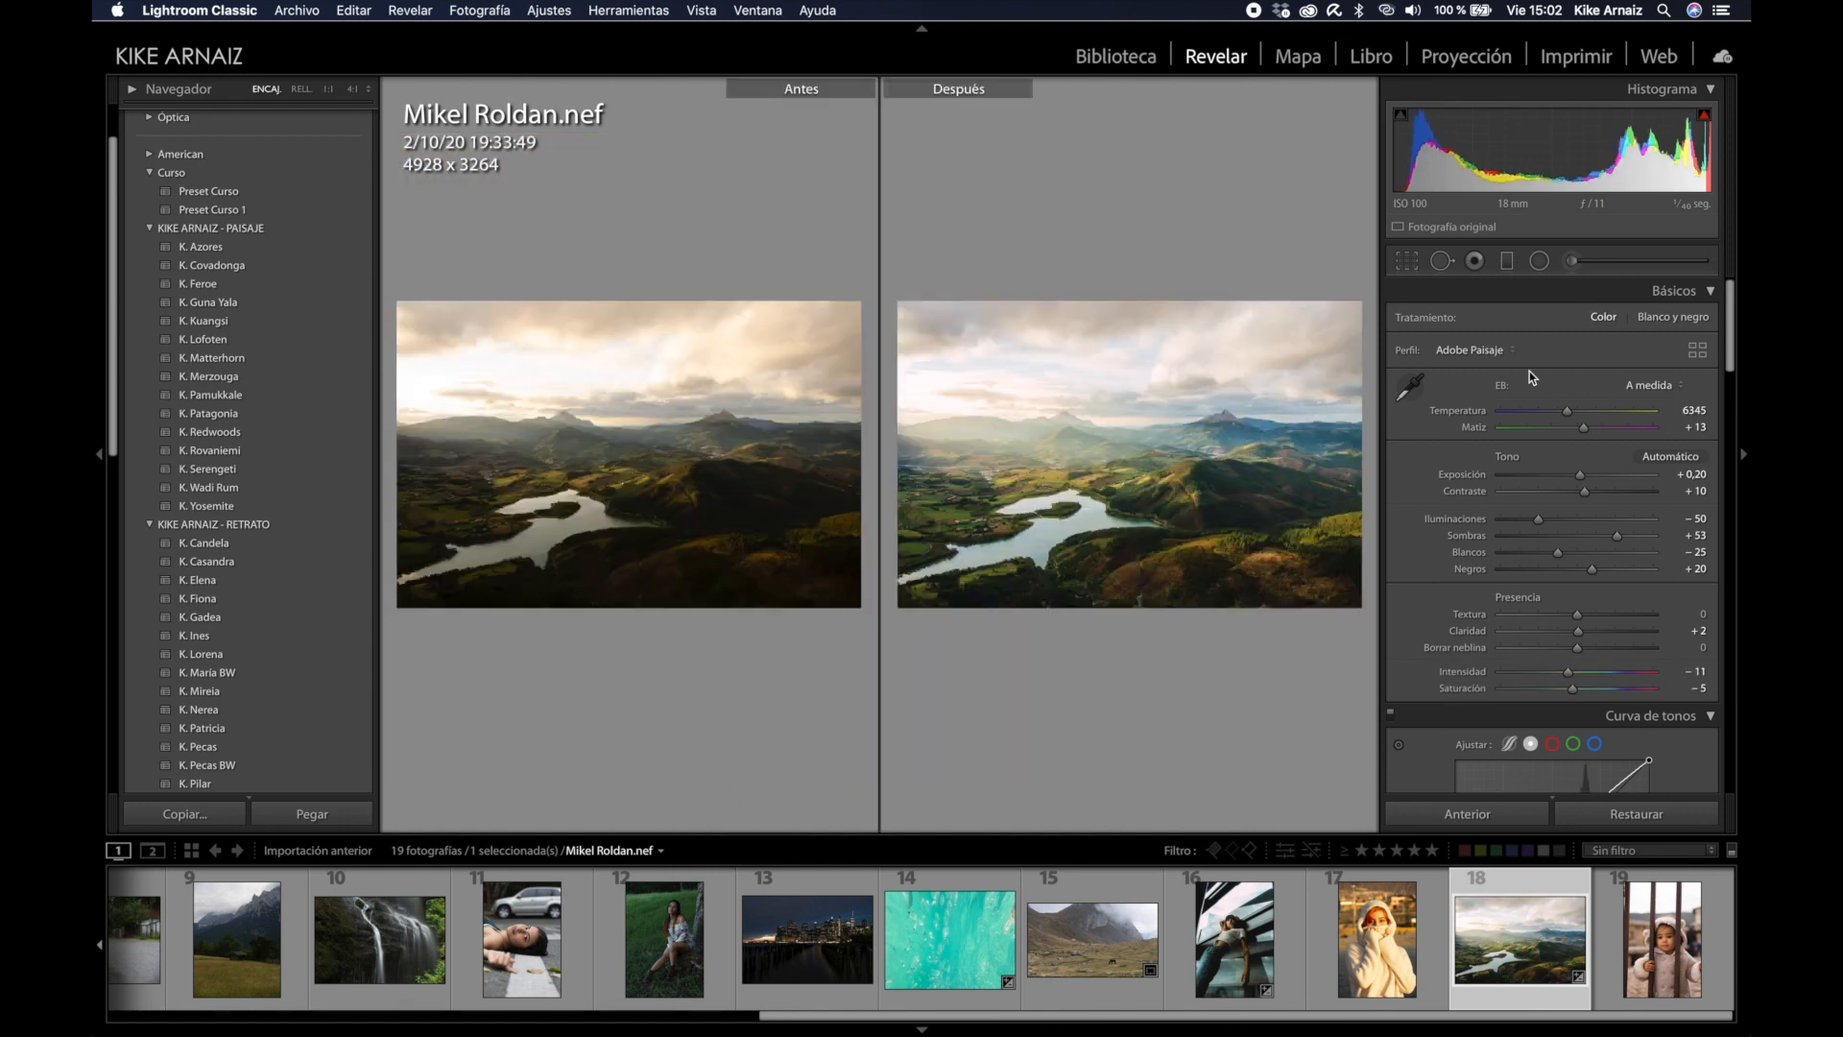
{"action": "key", "text": "Tab"}
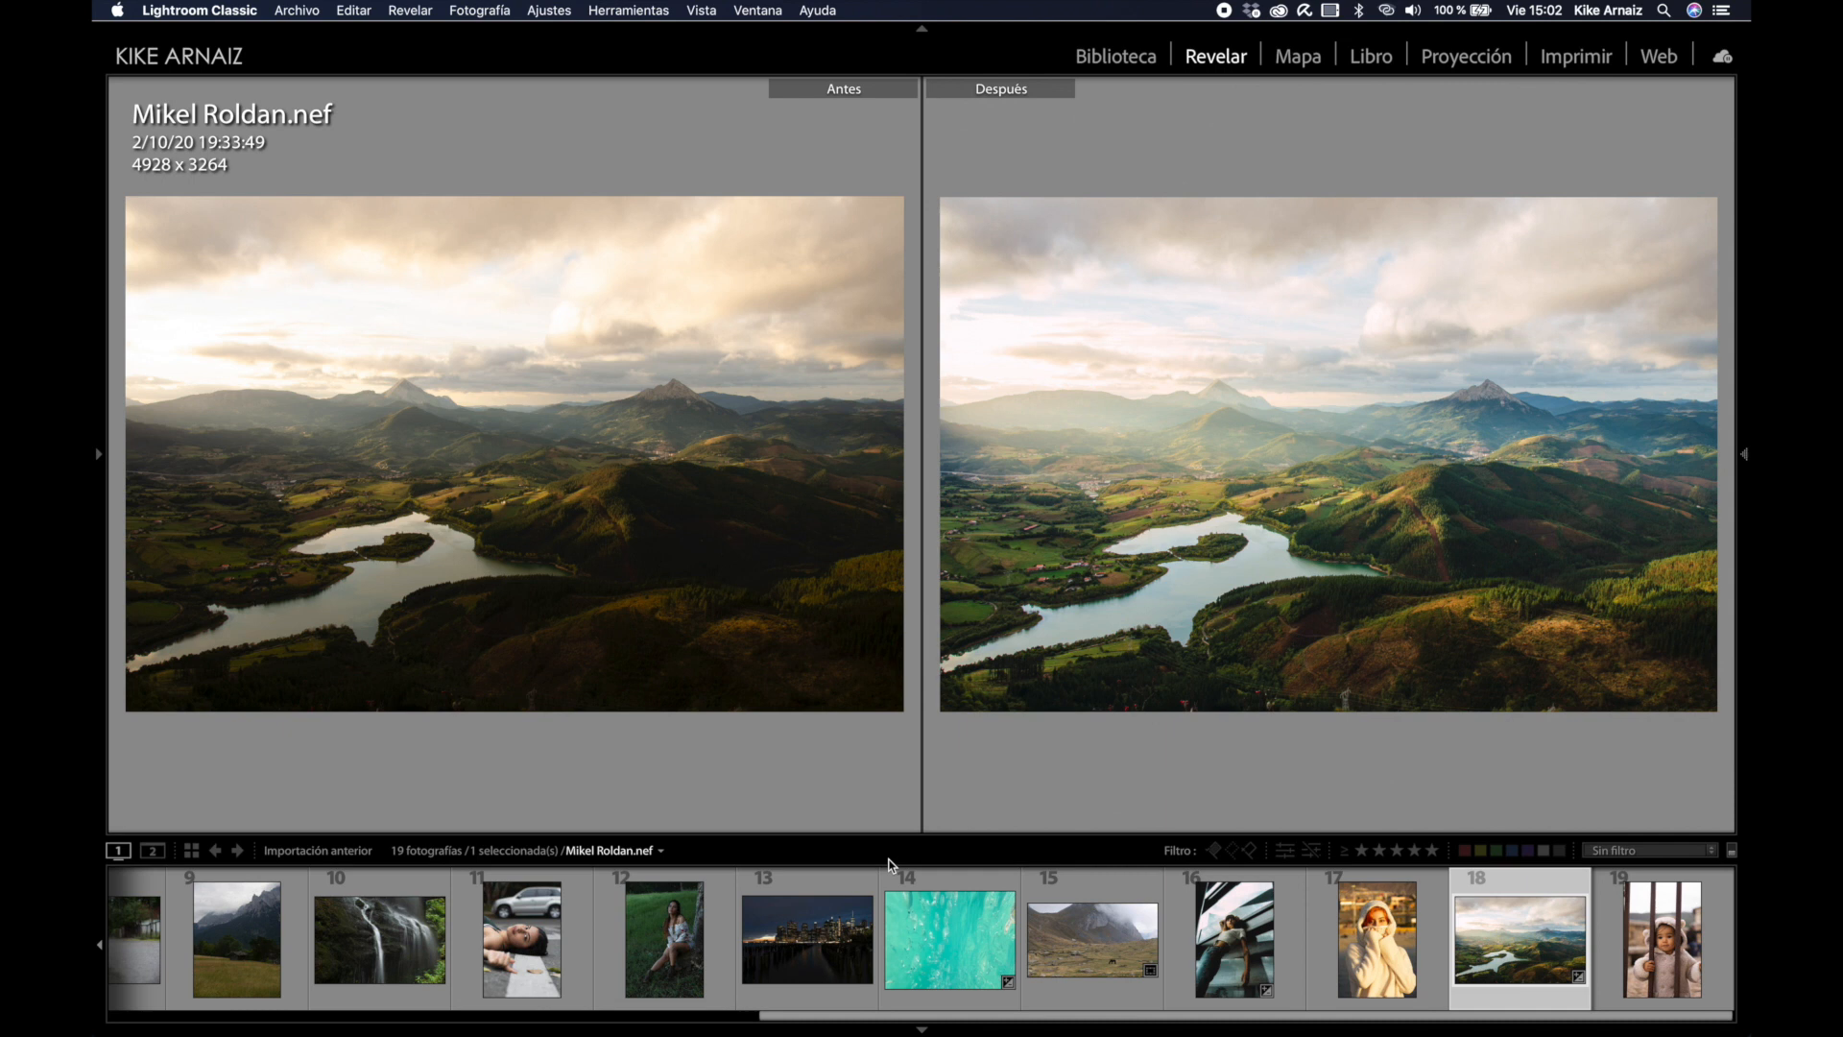
{"action": "key", "text": "g"}
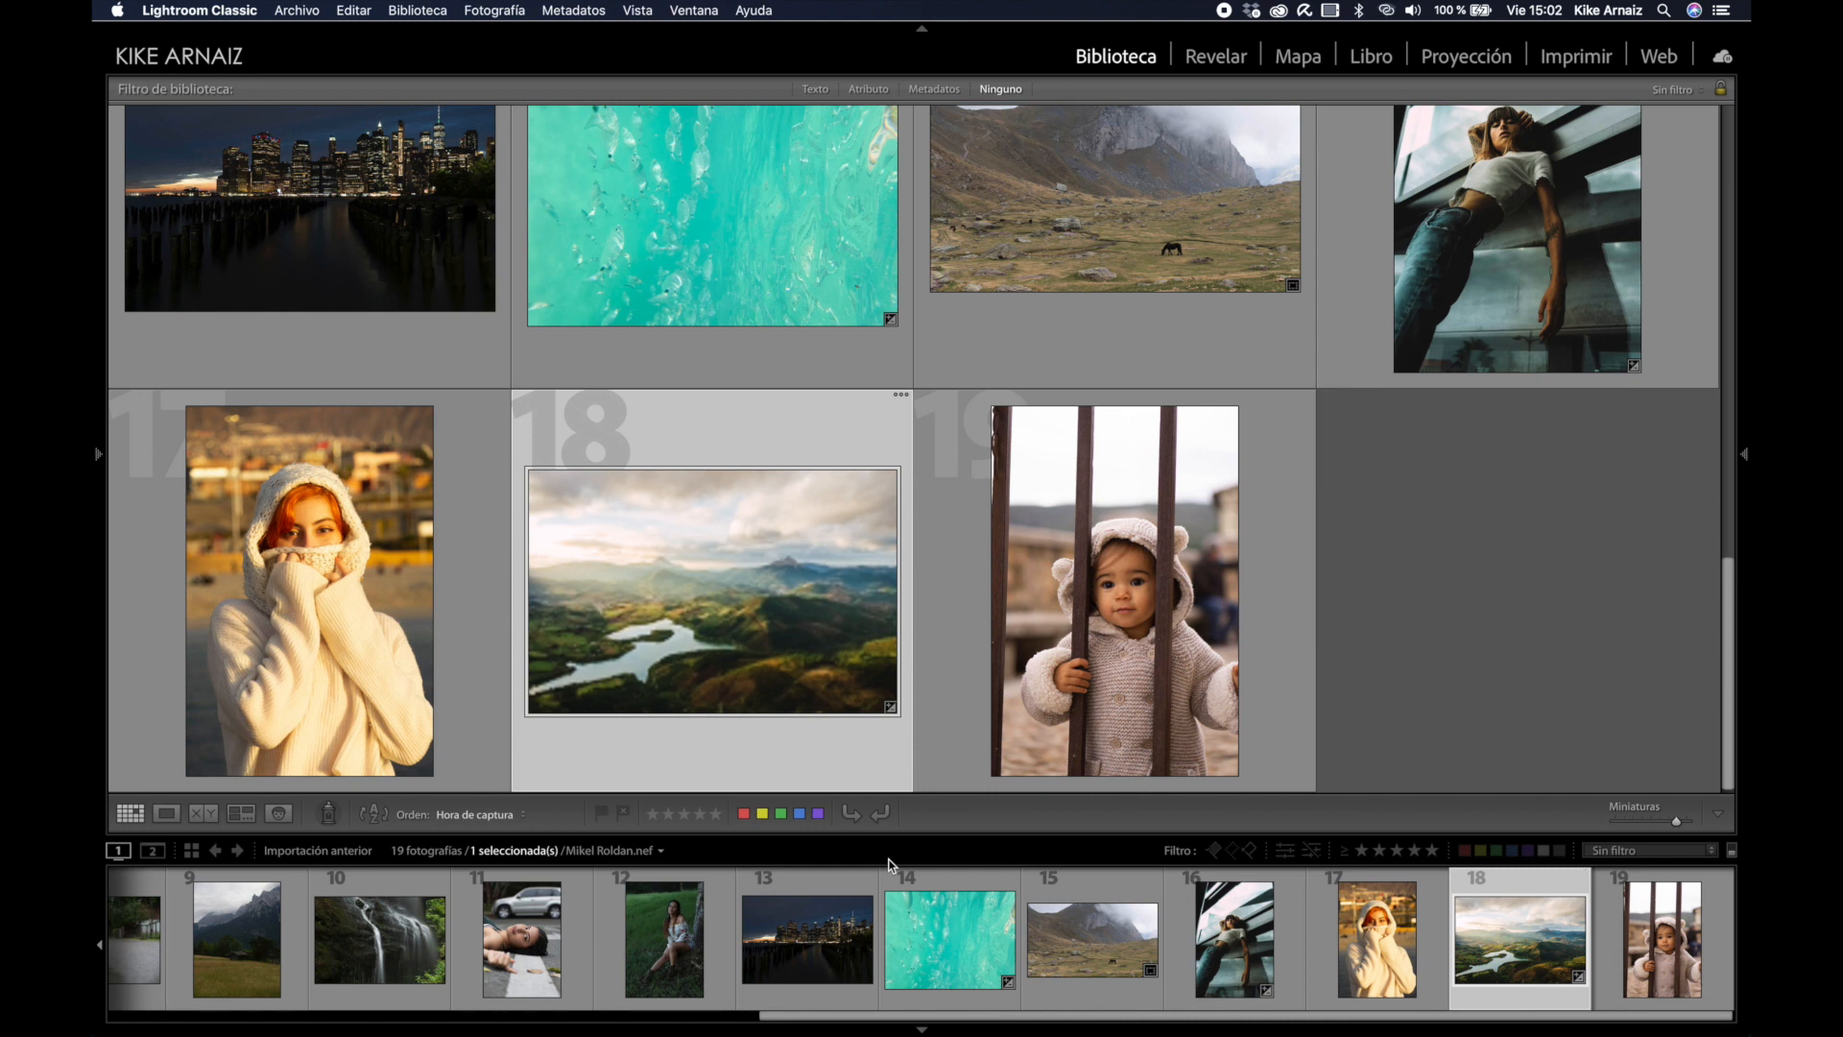
Step: Select the child-behind-bars photo, view it enlarged, then go back to the grid
{"action": "left_click", "coordinate": [1183, 602]}
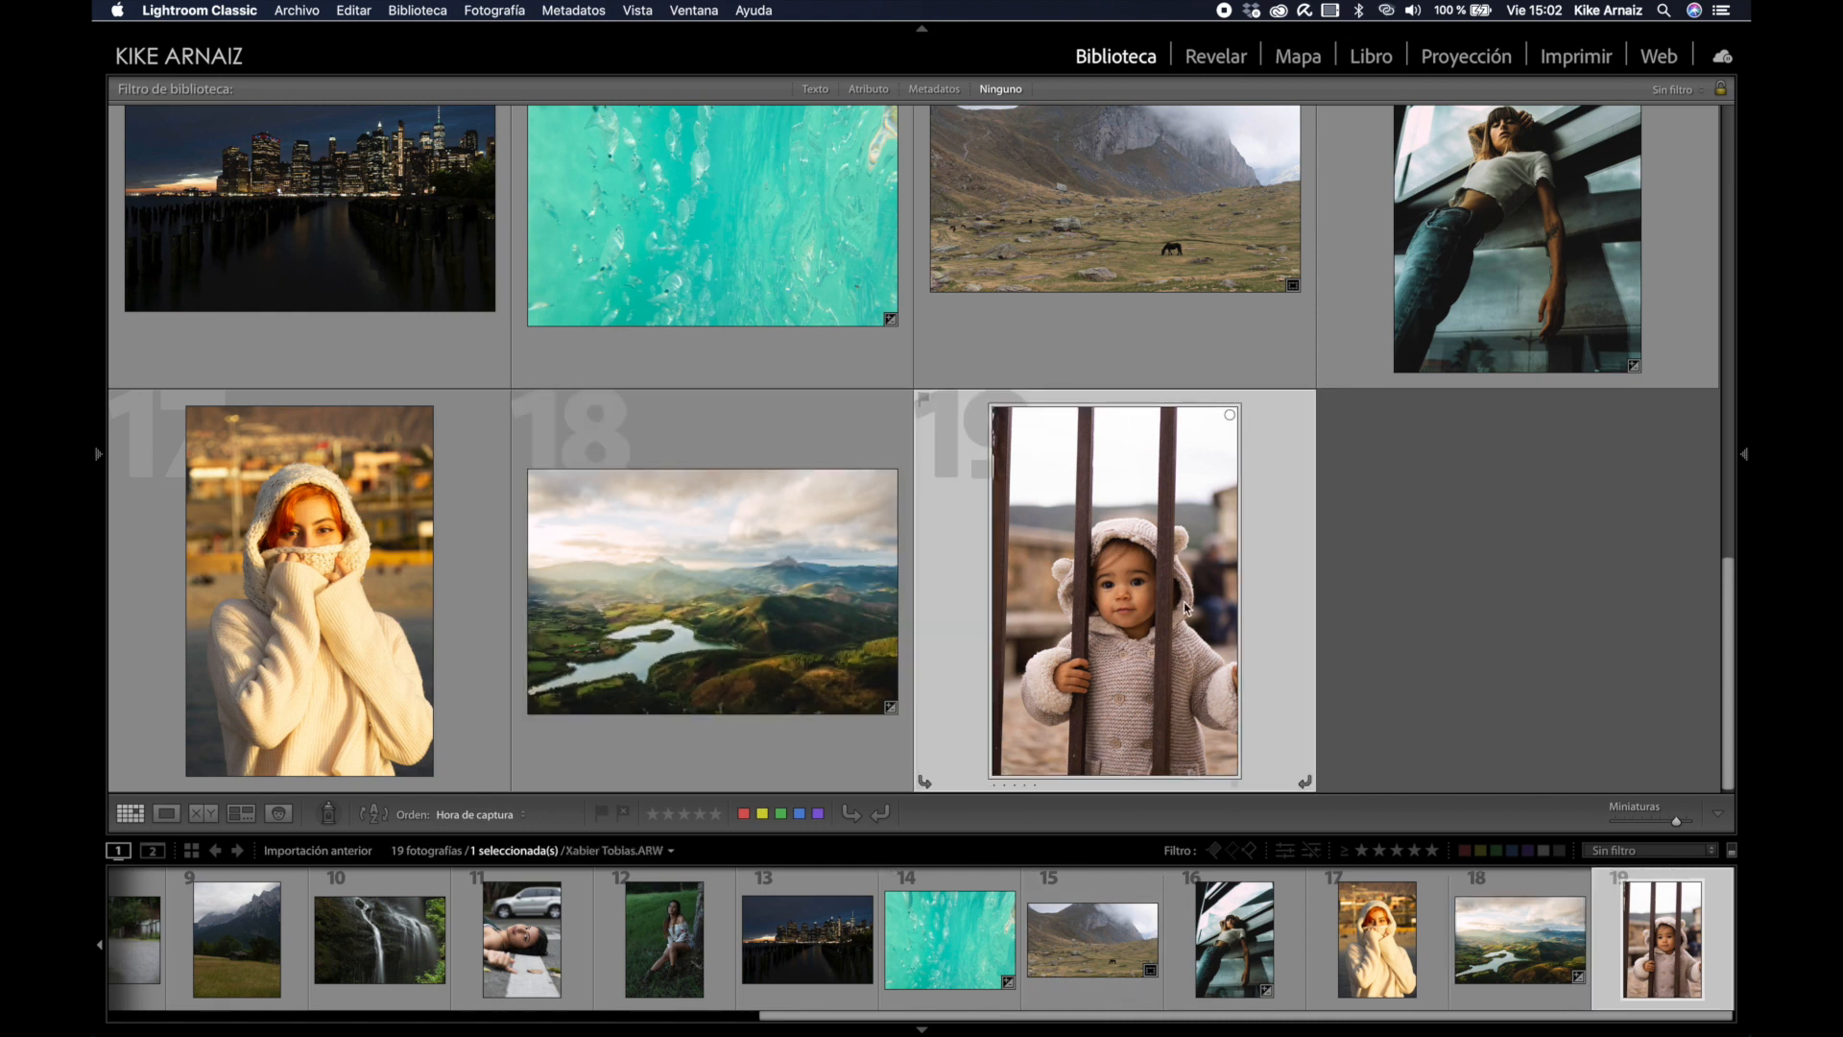
{"action": "key", "text": "e"}
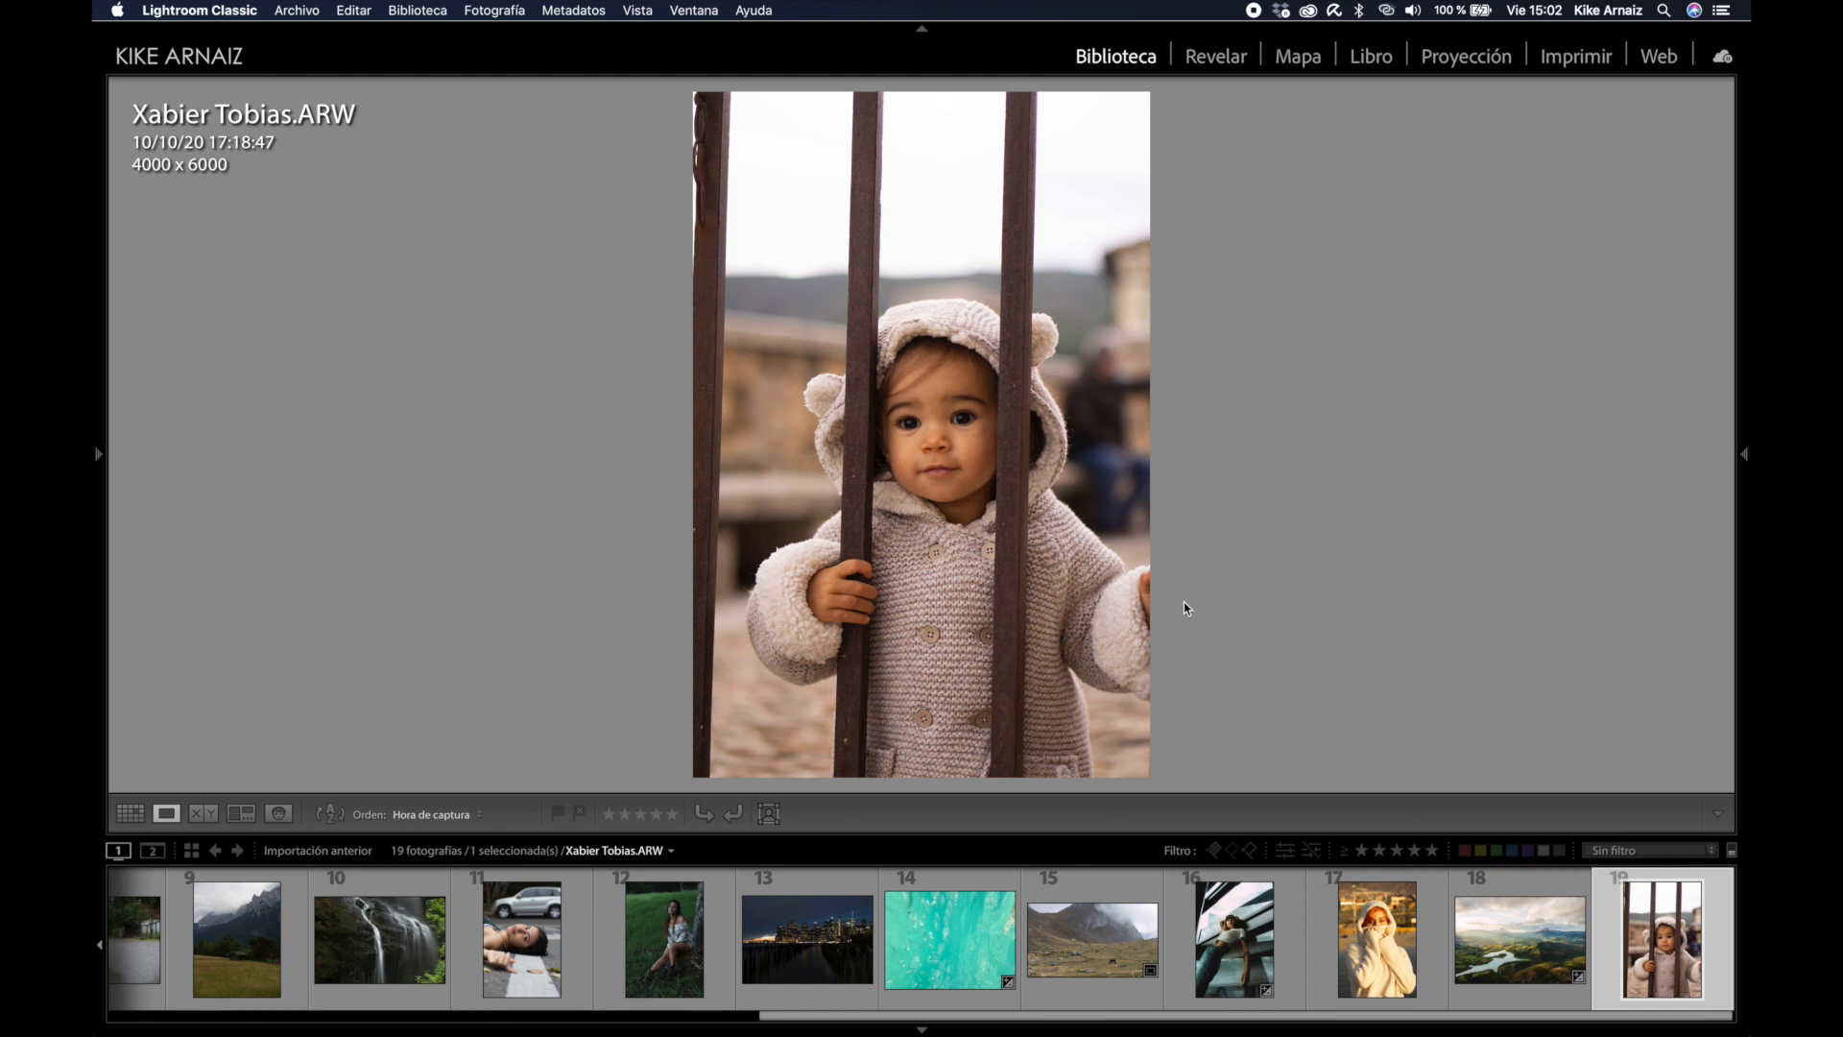
{"action": "key", "text": "g"}
Step: Open the first crowded-bus photo in the Develop module
{"action": "scroll", "coordinate": [505, 305], "scroll_direction": "up", "scroll_amount": 10}
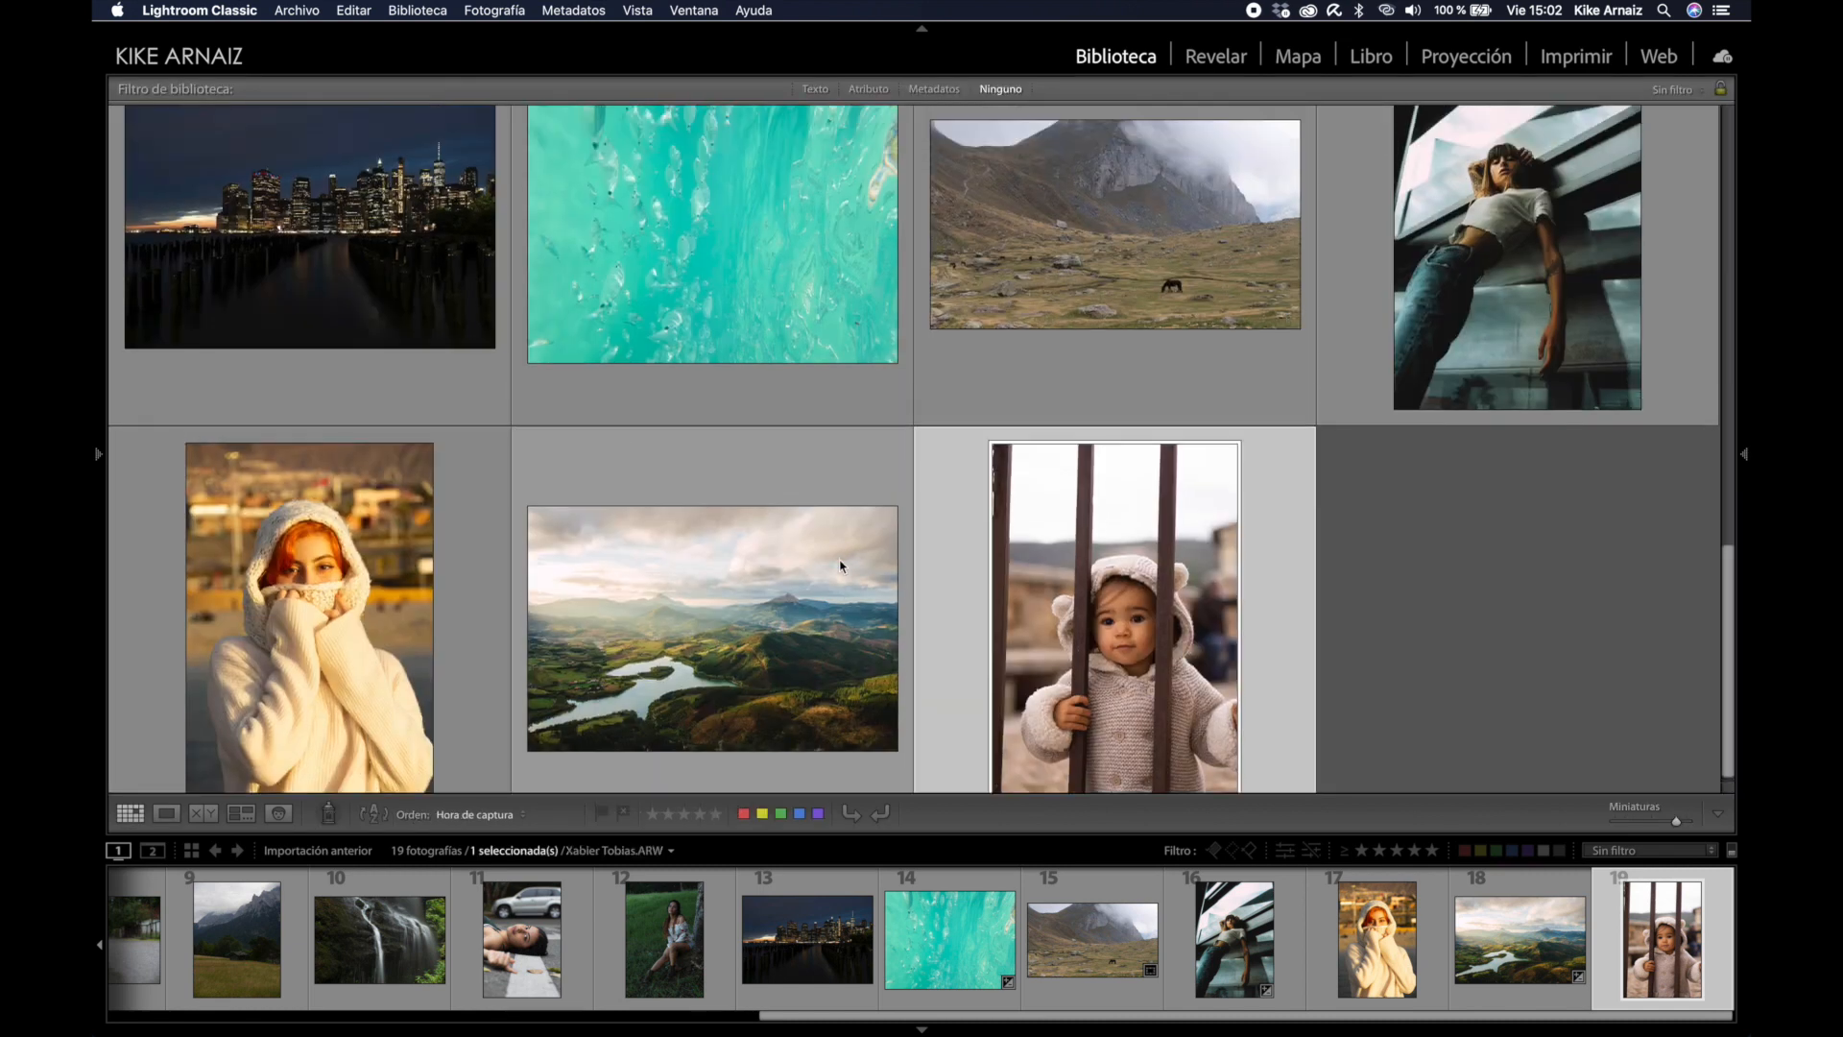
{"action": "double_click", "coordinate": [313, 269]}
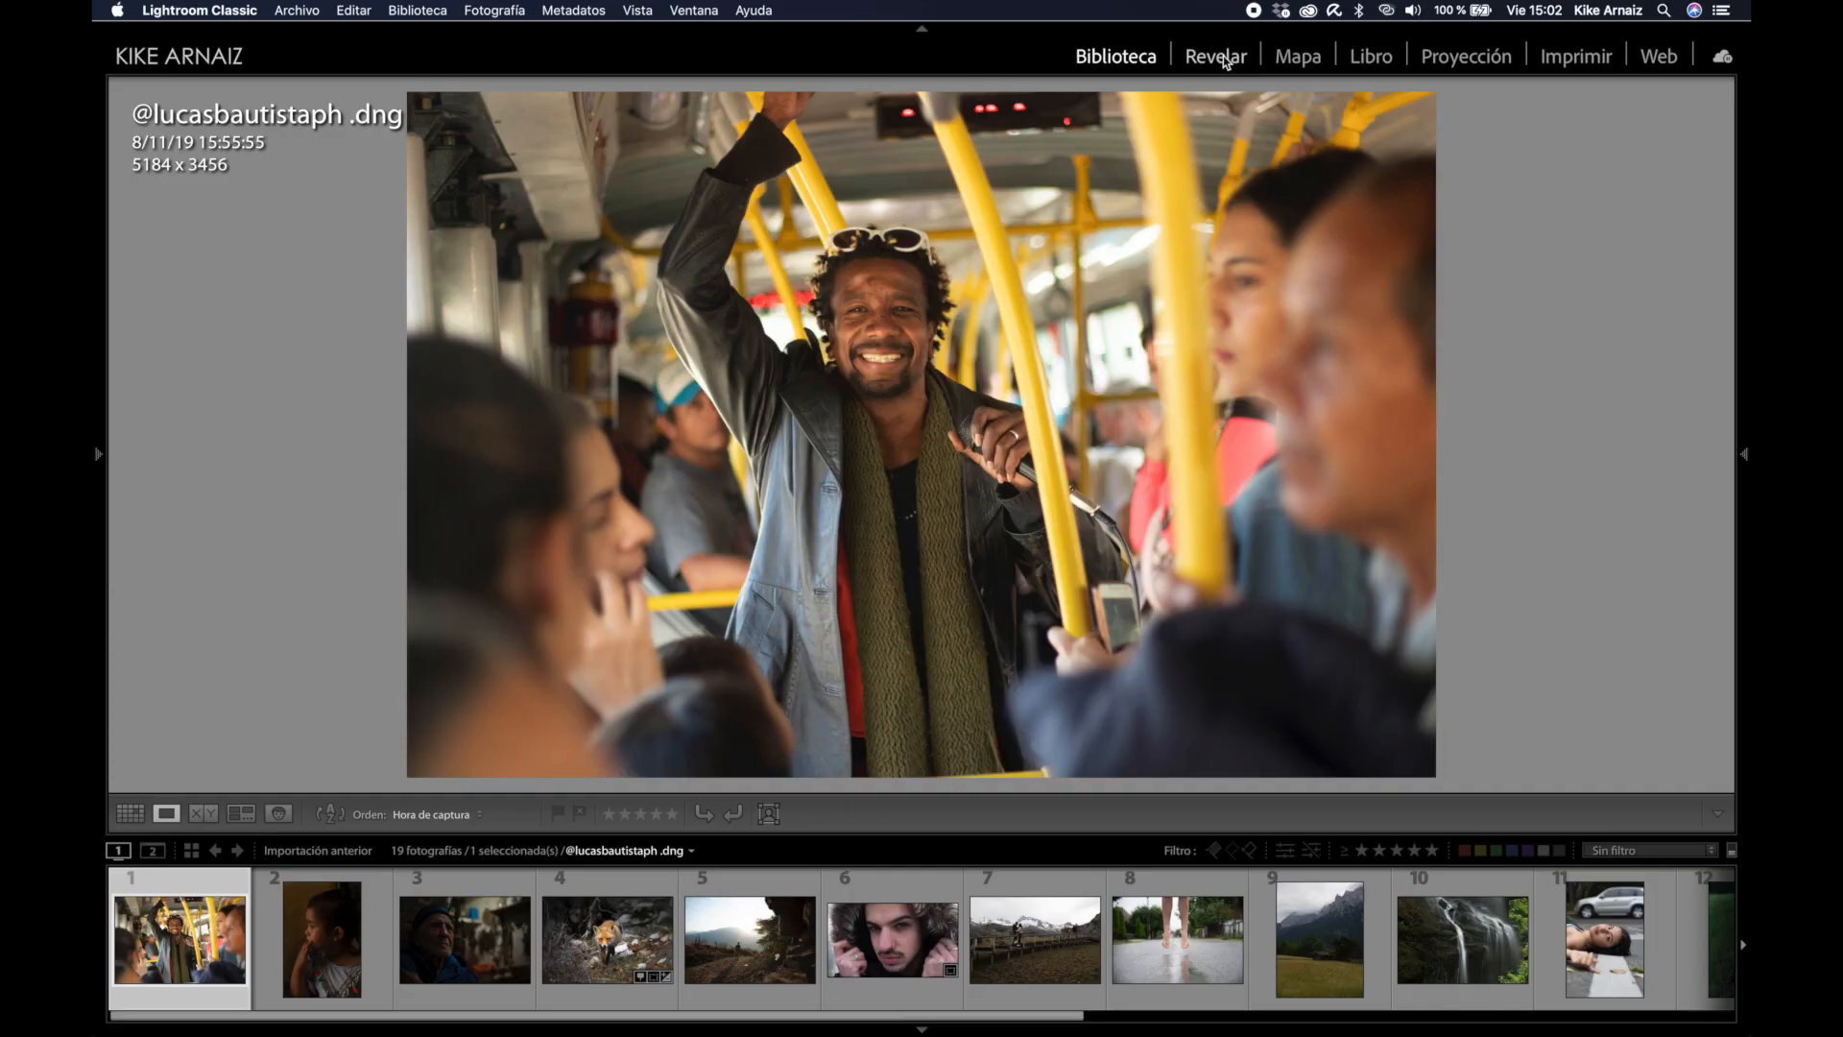
{"action": "left_click", "coordinate": [1224, 63]}
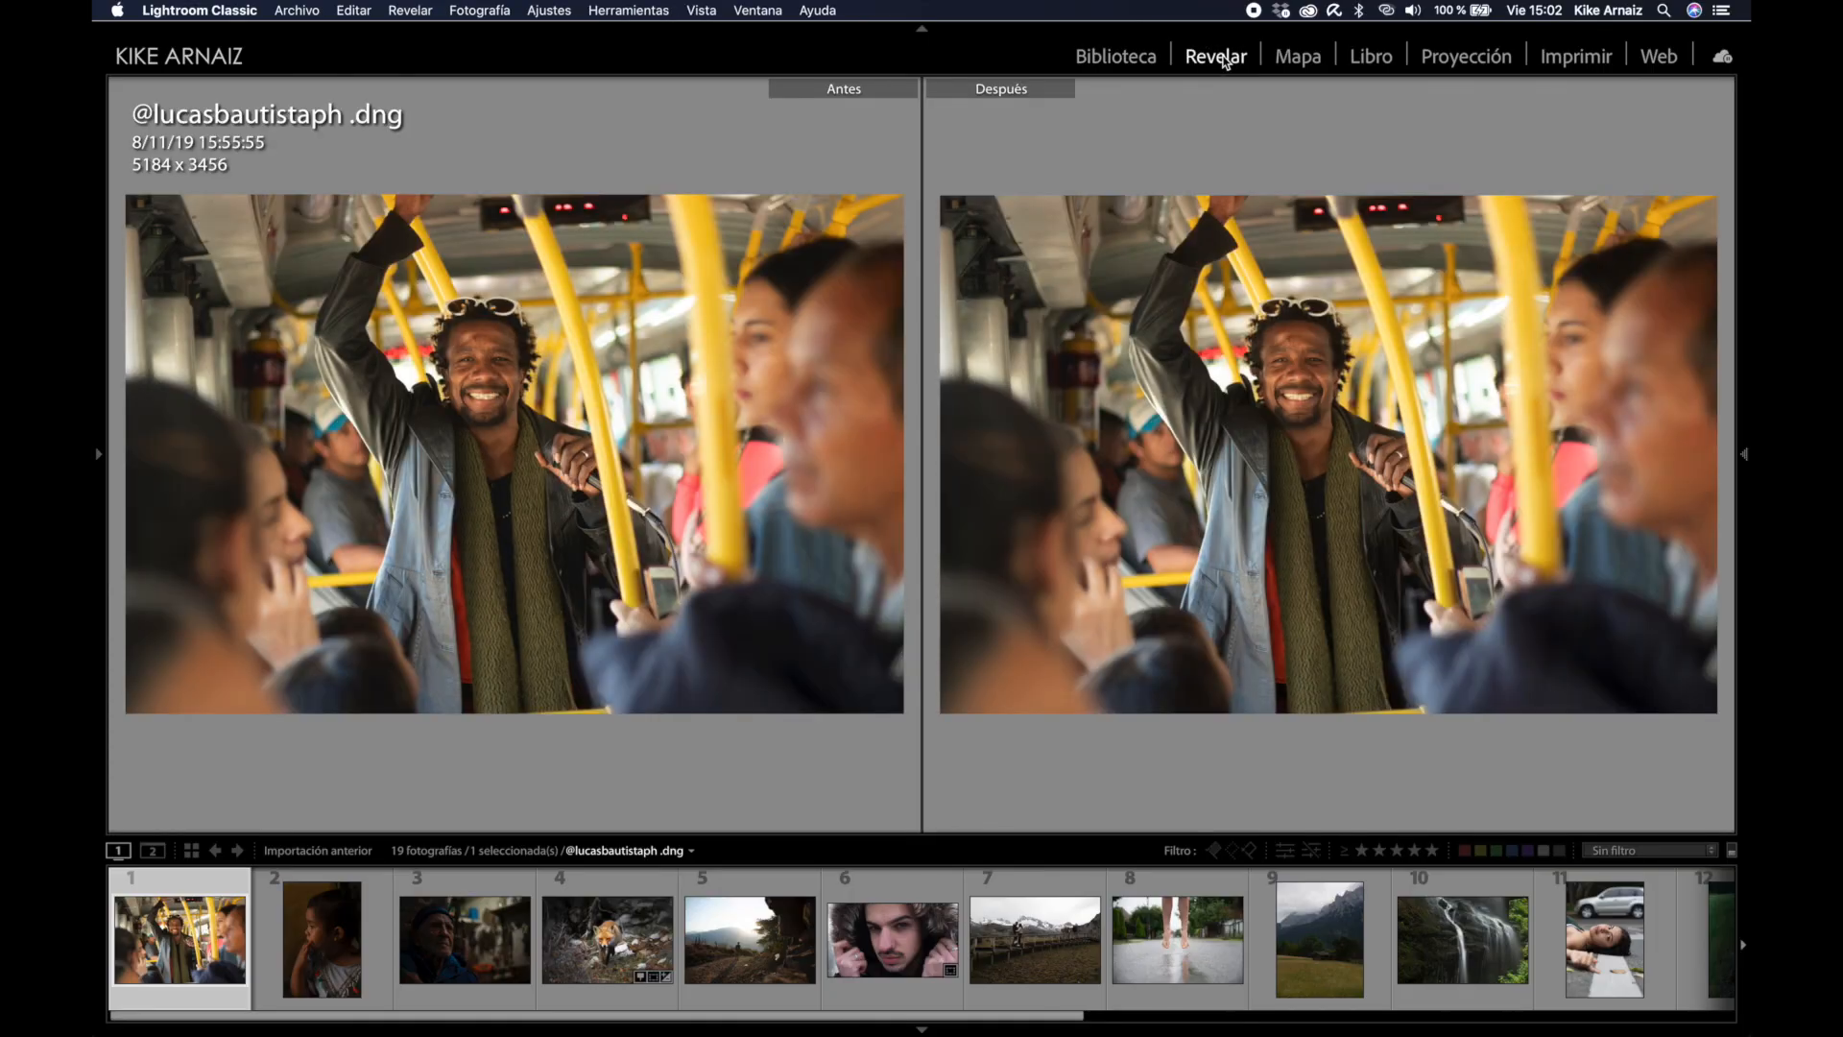
Step: Switch to single view and straighten the bus photo along a vertical pole
{"action": "key", "text": "y"}
{"action": "left_click", "coordinate": [1745, 448]}
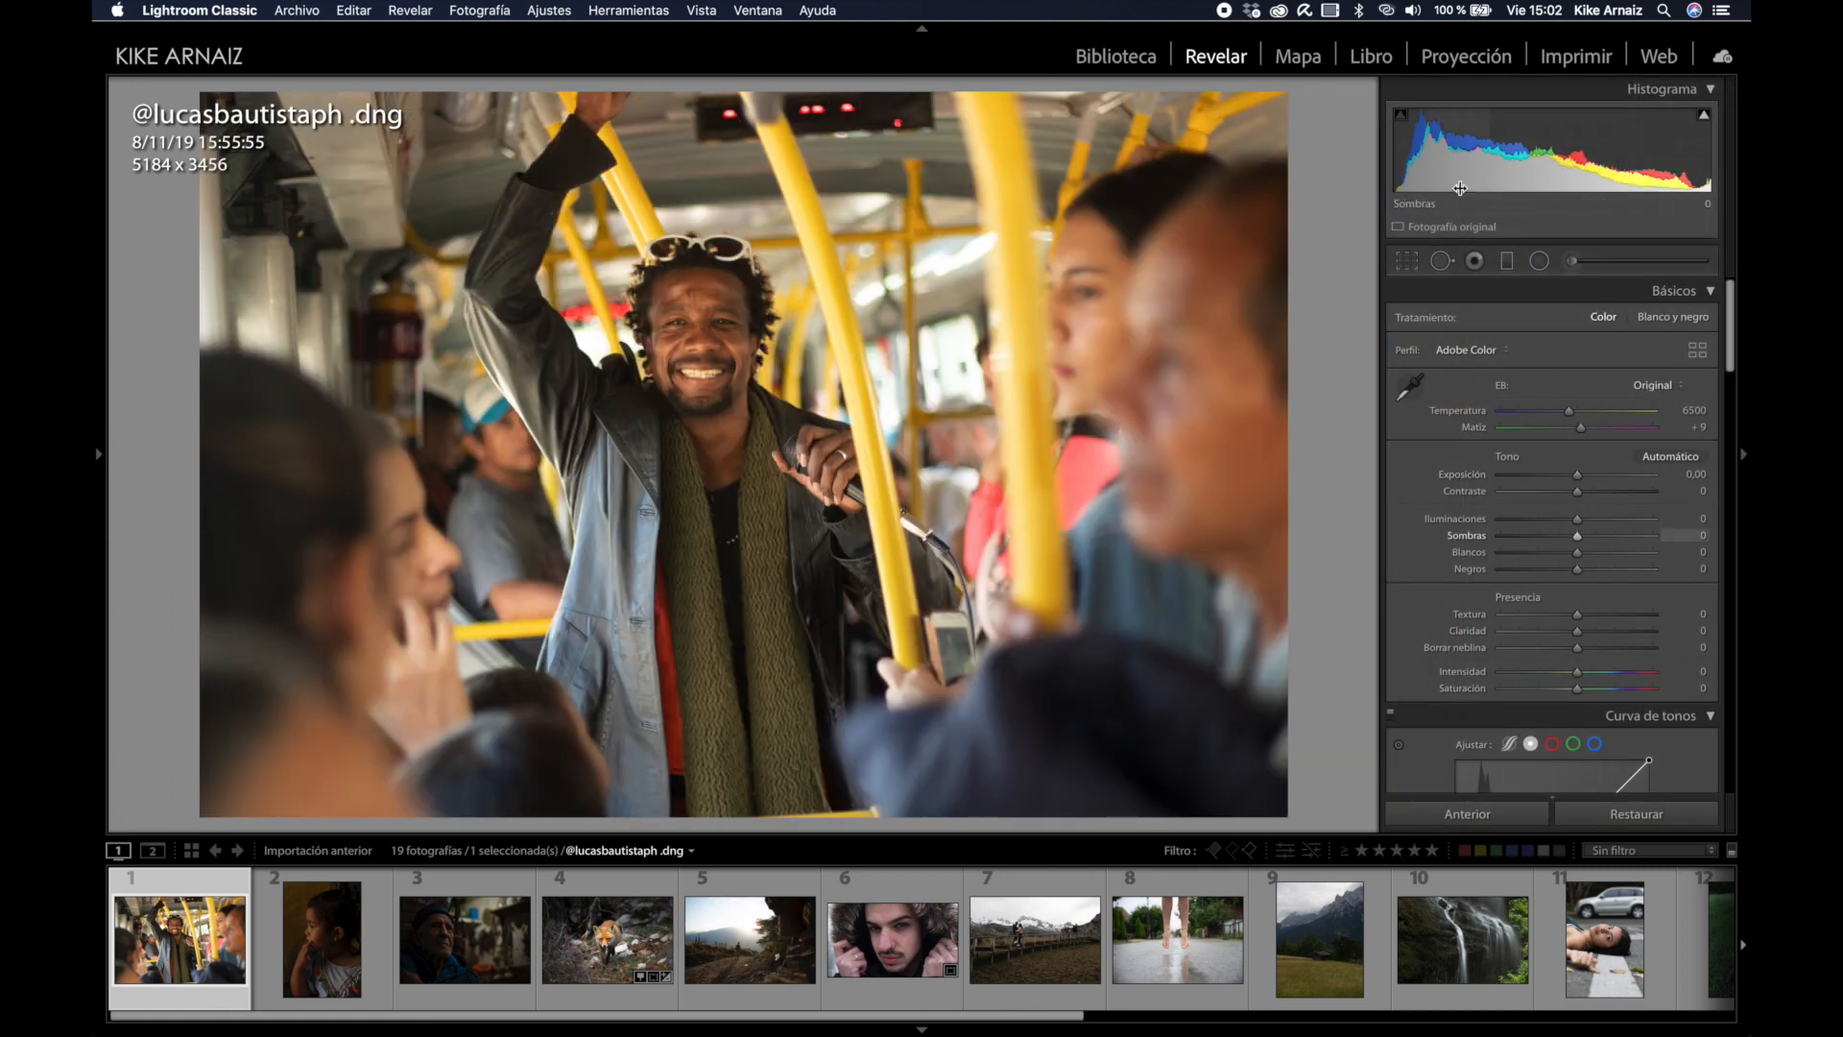
{"action": "key", "text": "r"}
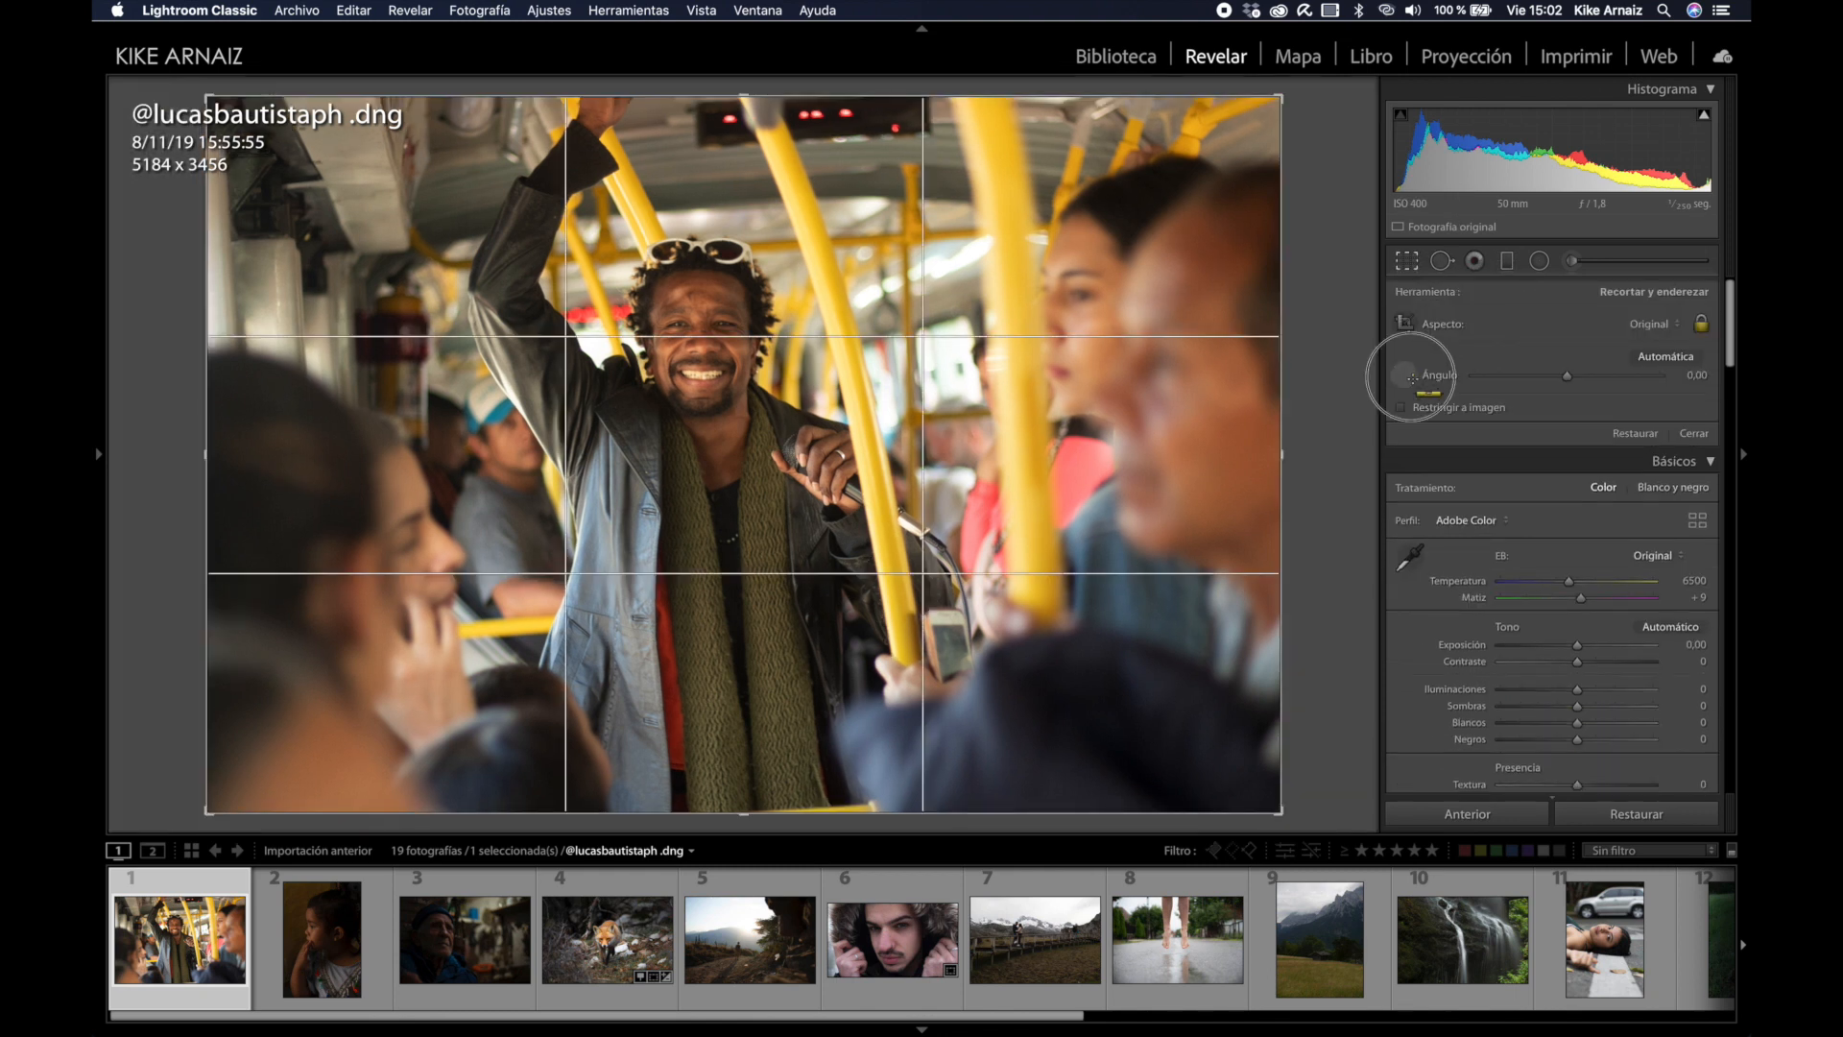
{"action": "left_click_drag", "start_coordinate": [905, 253], "coordinate": [915, 622]}
{"action": "key", "text": "Return"}
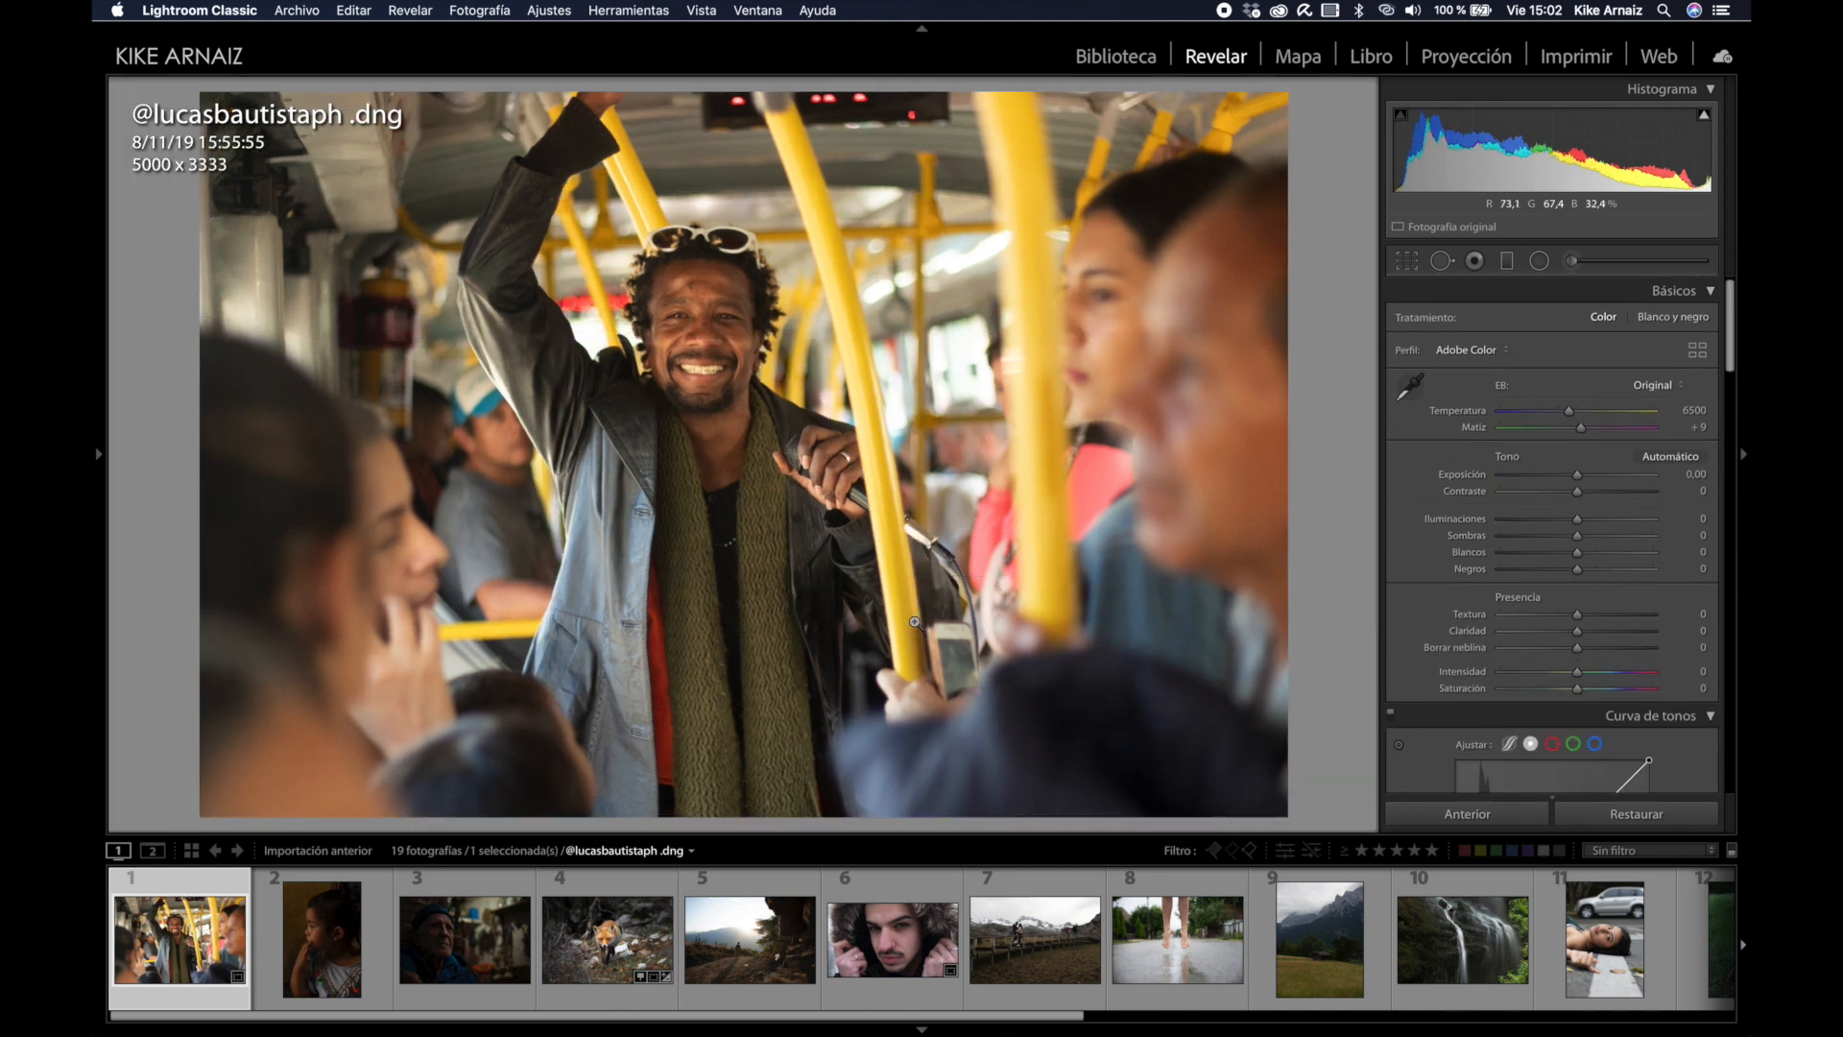
Step: Re-straighten the crop along a new reference line and raise the contrast
{"action": "key", "text": "r"}
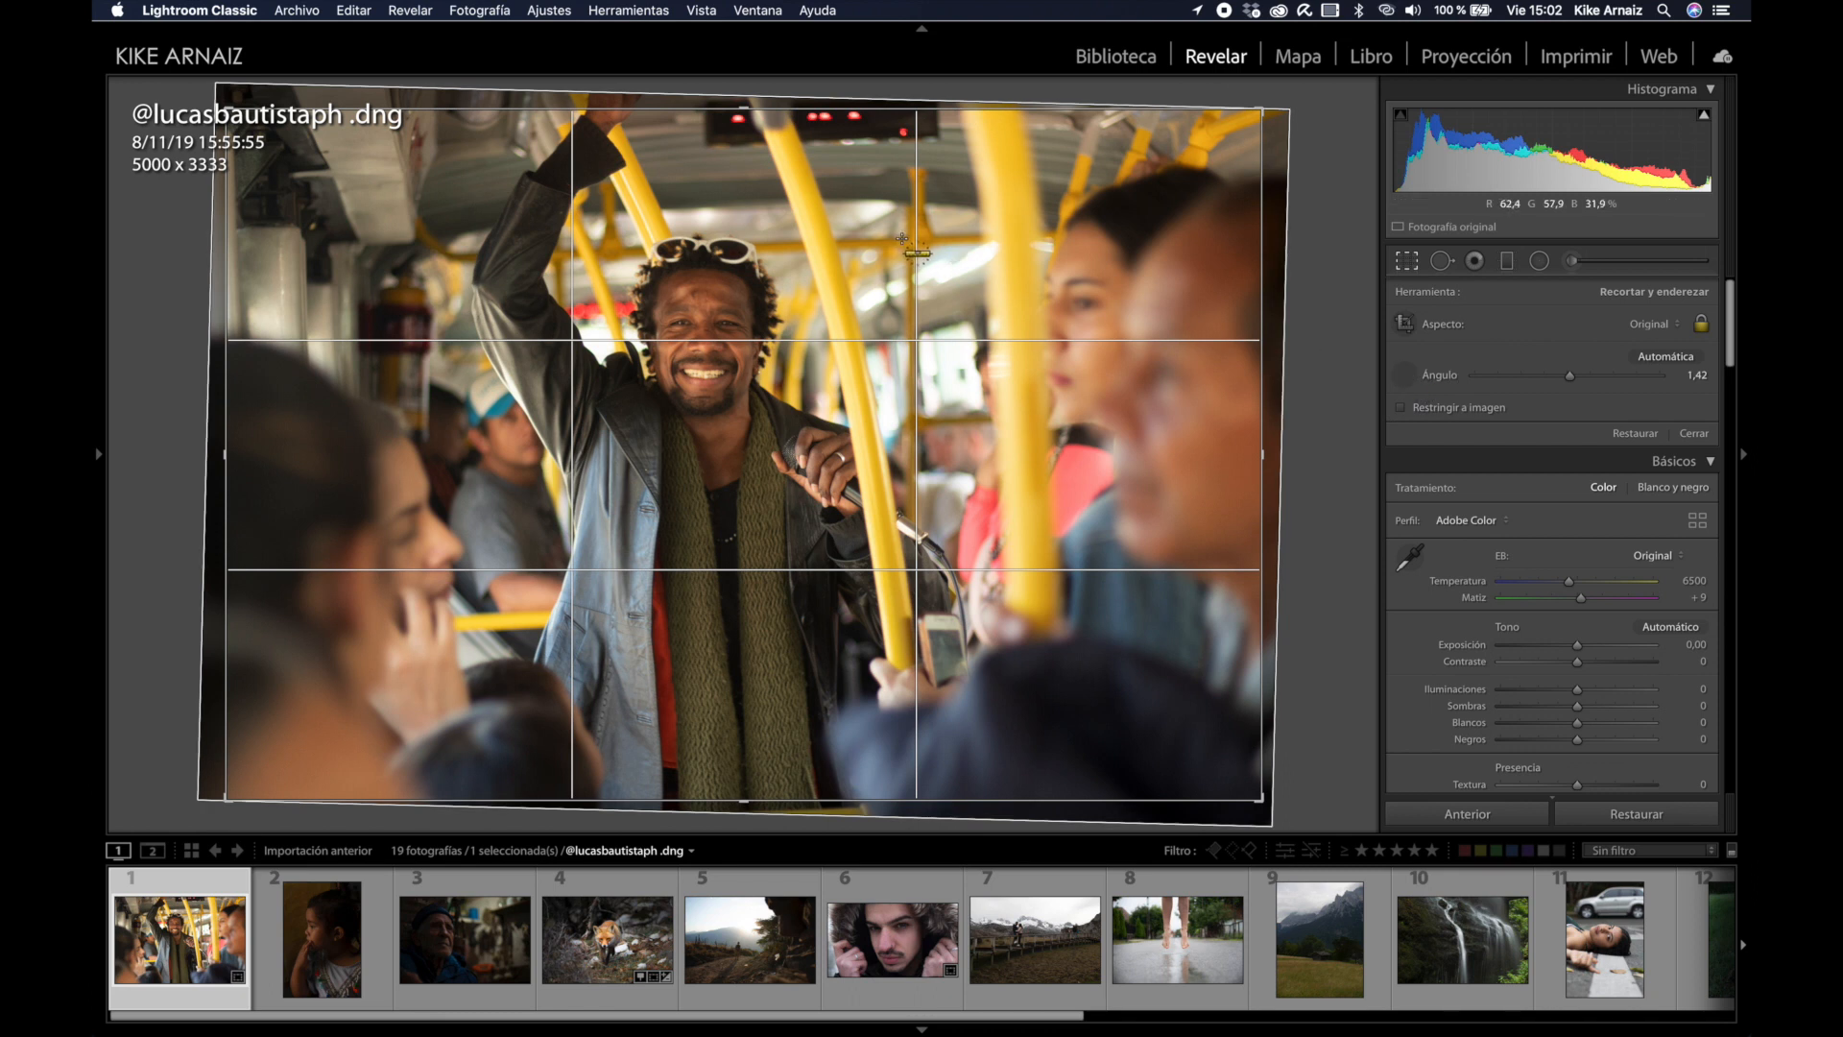
{"action": "left_click_drag", "start_coordinate": [903, 237], "coordinate": [437, 257]}
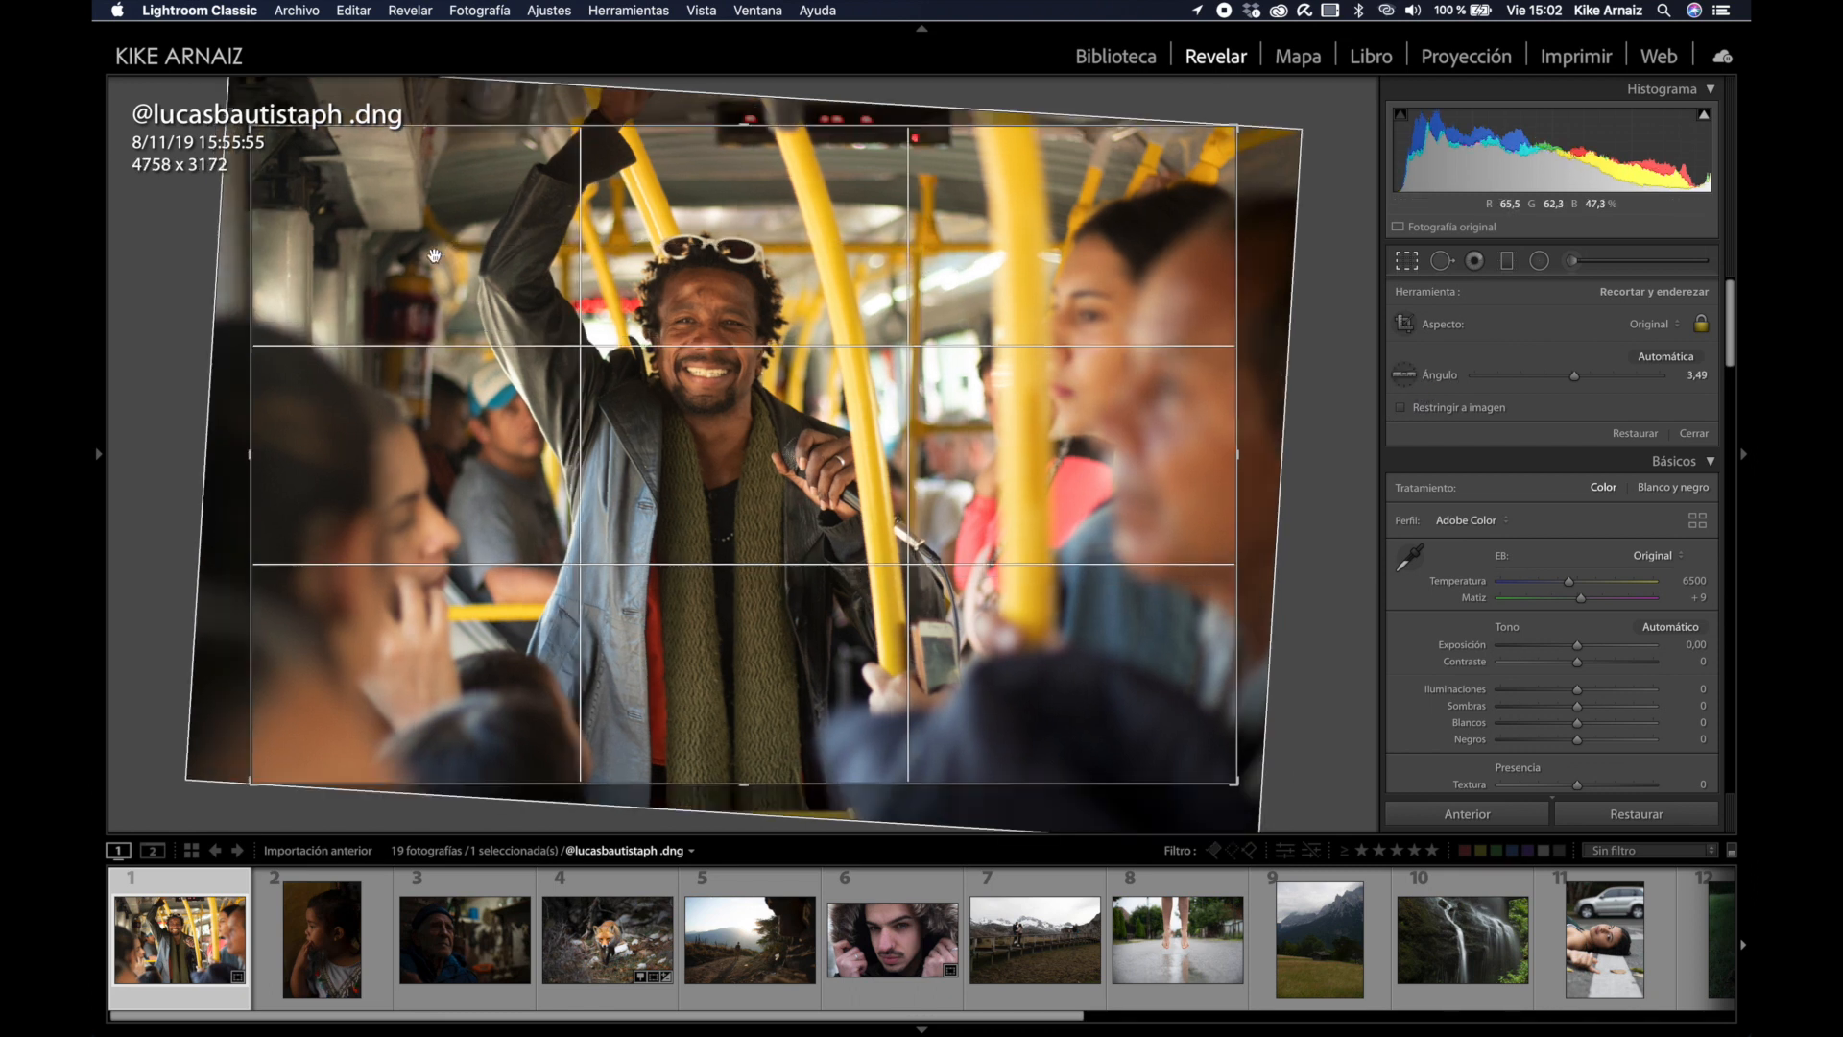
{"action": "key", "text": "Return"}
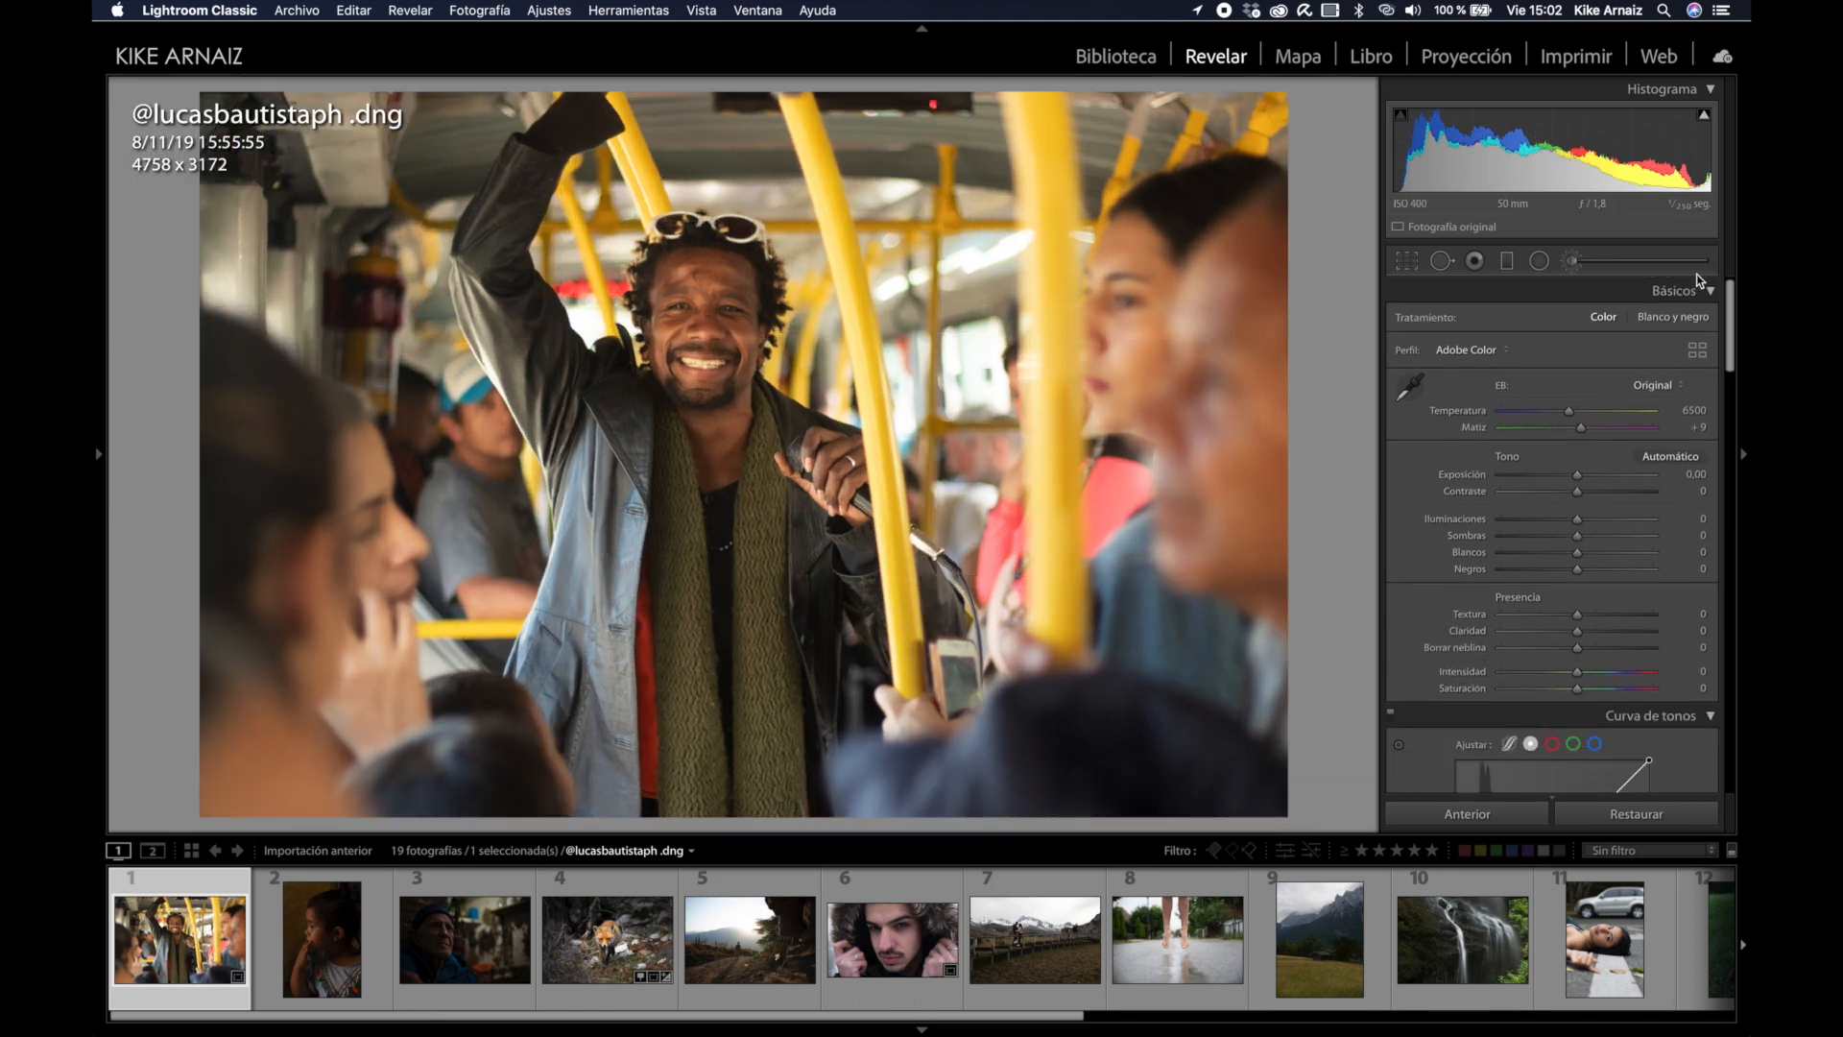
{"action": "left_click", "coordinate": [1597, 491]}
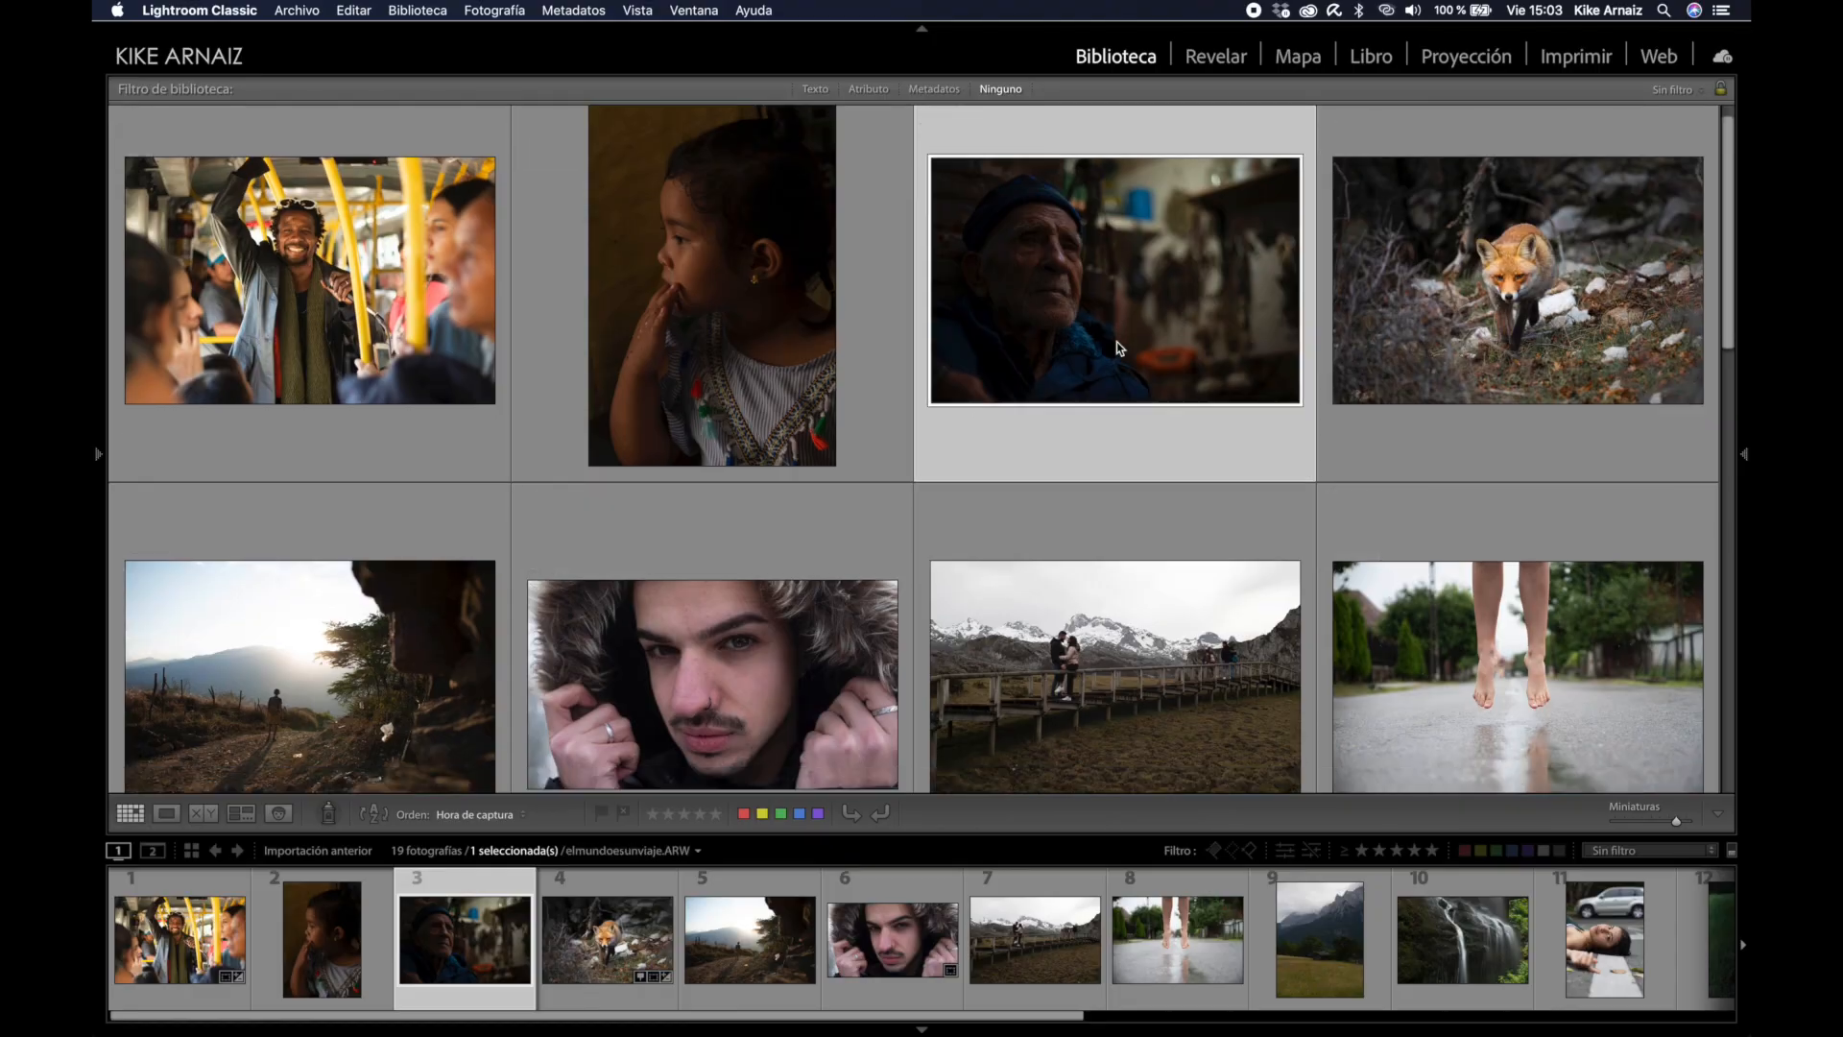
{"action": "scroll", "coordinate": [1115, 342], "scroll_direction": "down", "scroll_amount": 5}
Step: Open the underwater fish photo in Develop and rotate it to portrait orientation
{"action": "scroll", "coordinate": [1117, 348], "scroll_direction": "down", "scroll_amount": 8}
{"action": "scroll", "coordinate": [1116, 347], "scroll_direction": "up", "scroll_amount": 4}
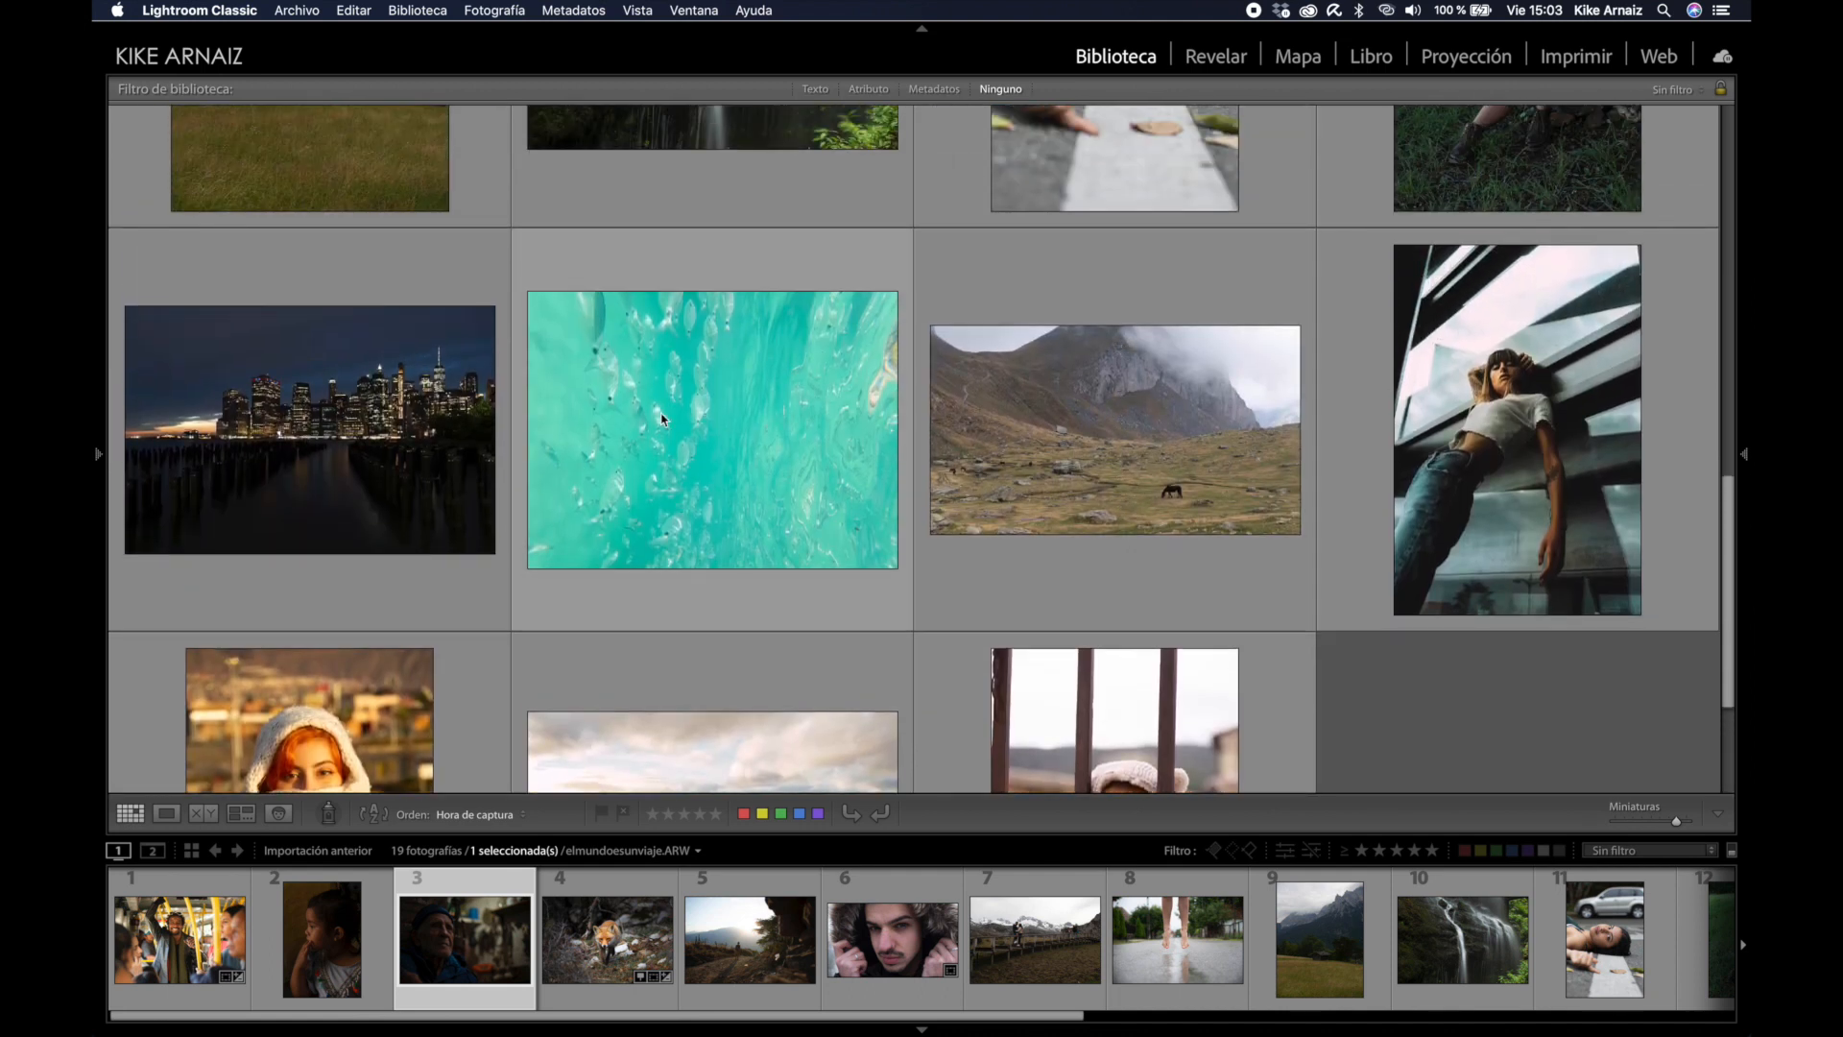
{"action": "left_click", "coordinate": [662, 420]}
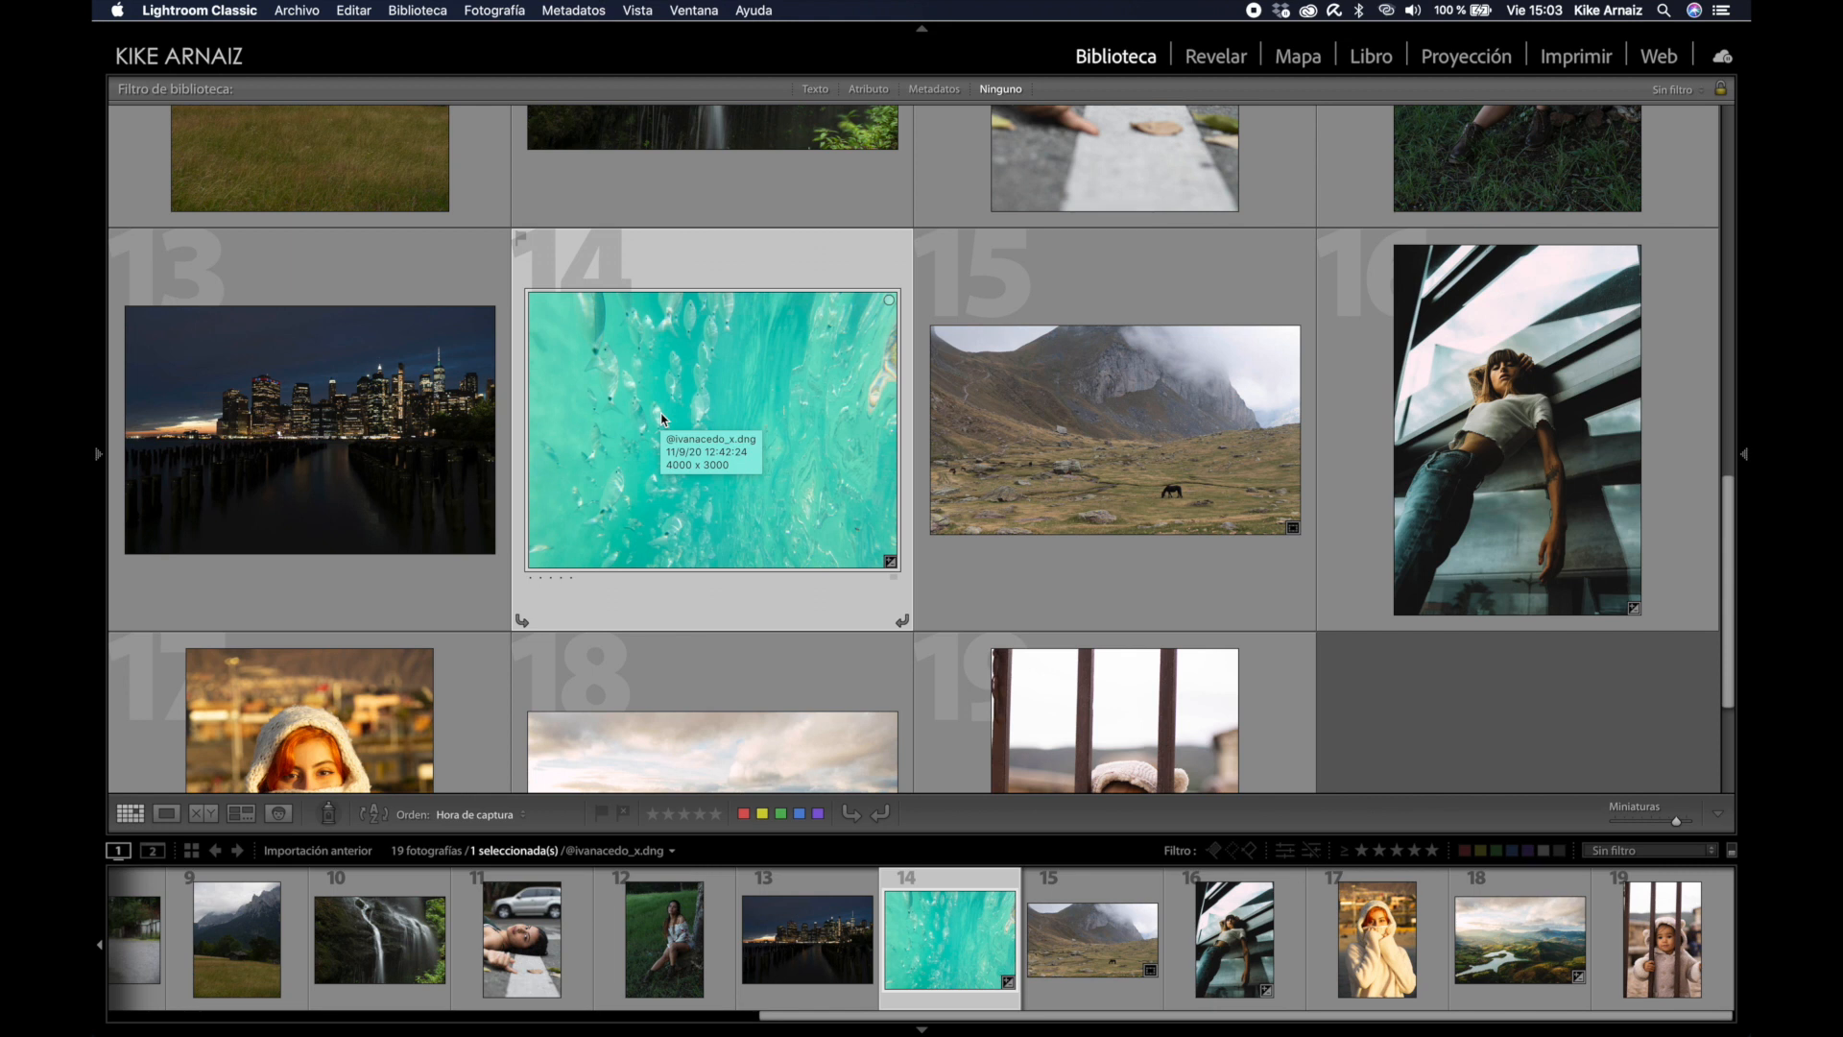
{"action": "left_click", "coordinate": [1228, 59]}
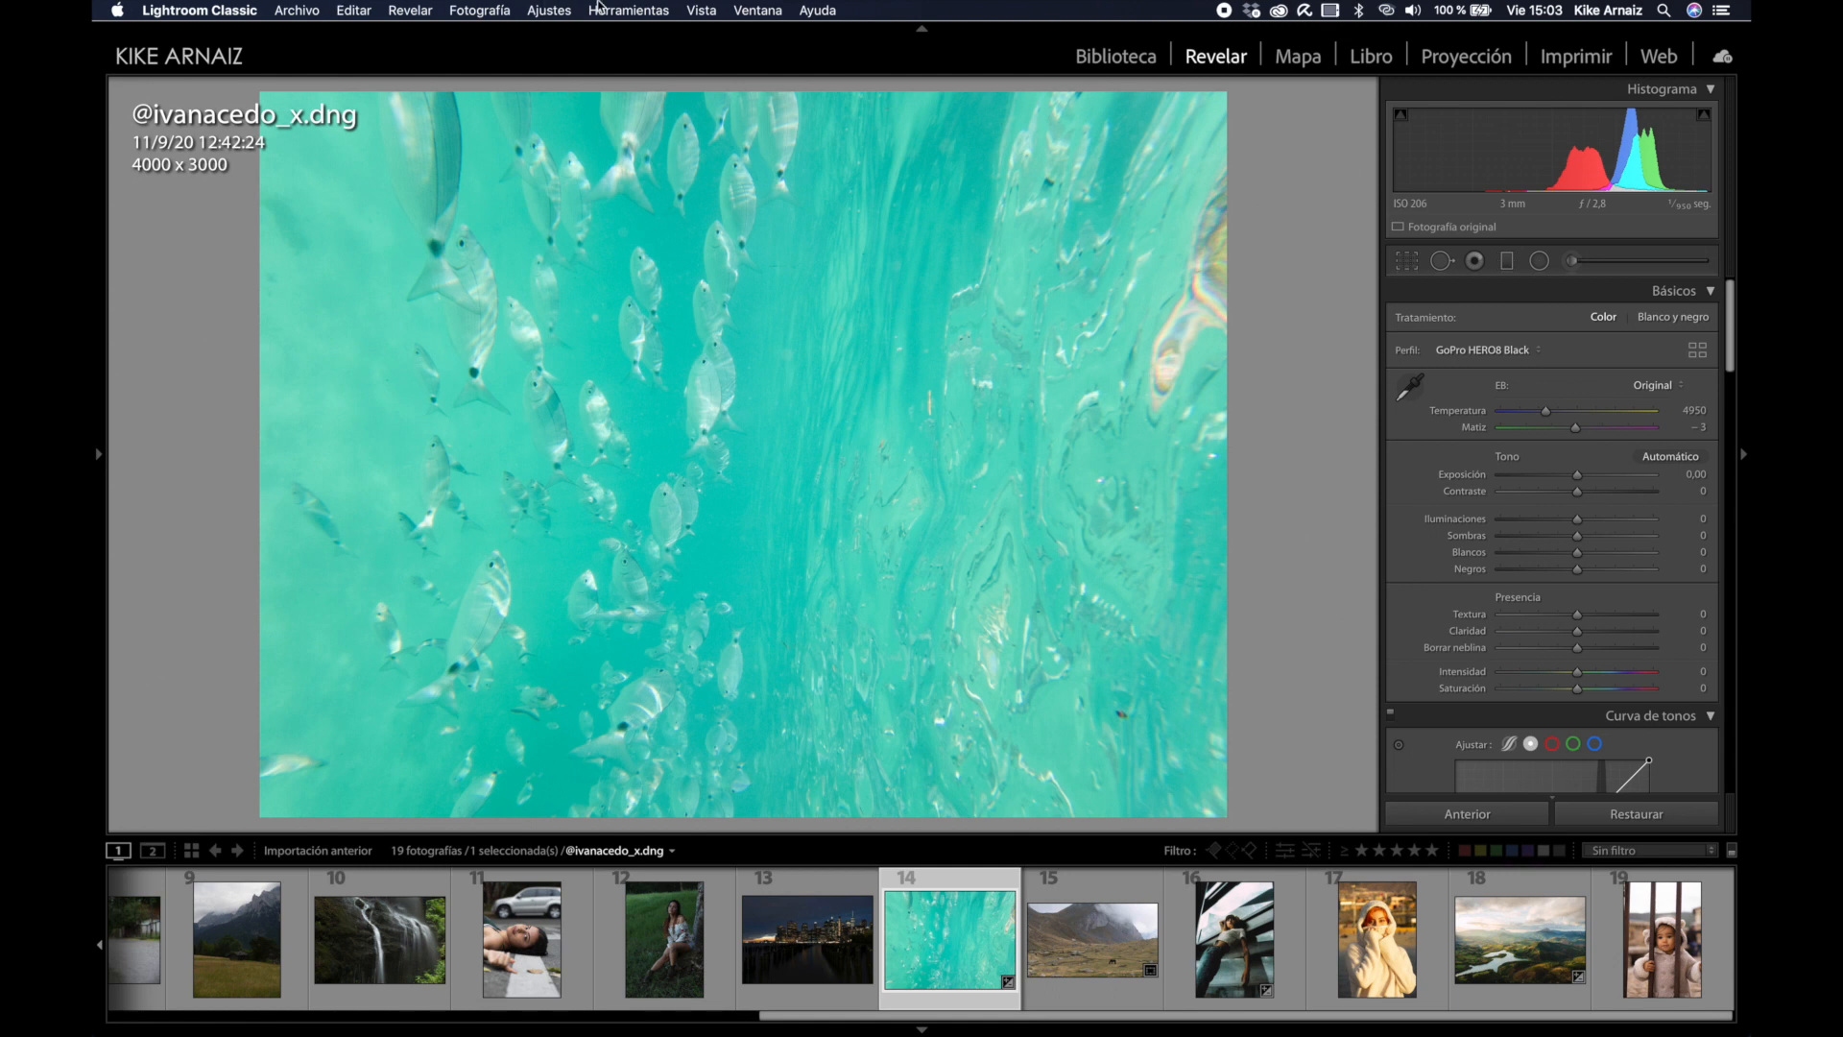
{"action": "left_click", "coordinate": [625, 10]}
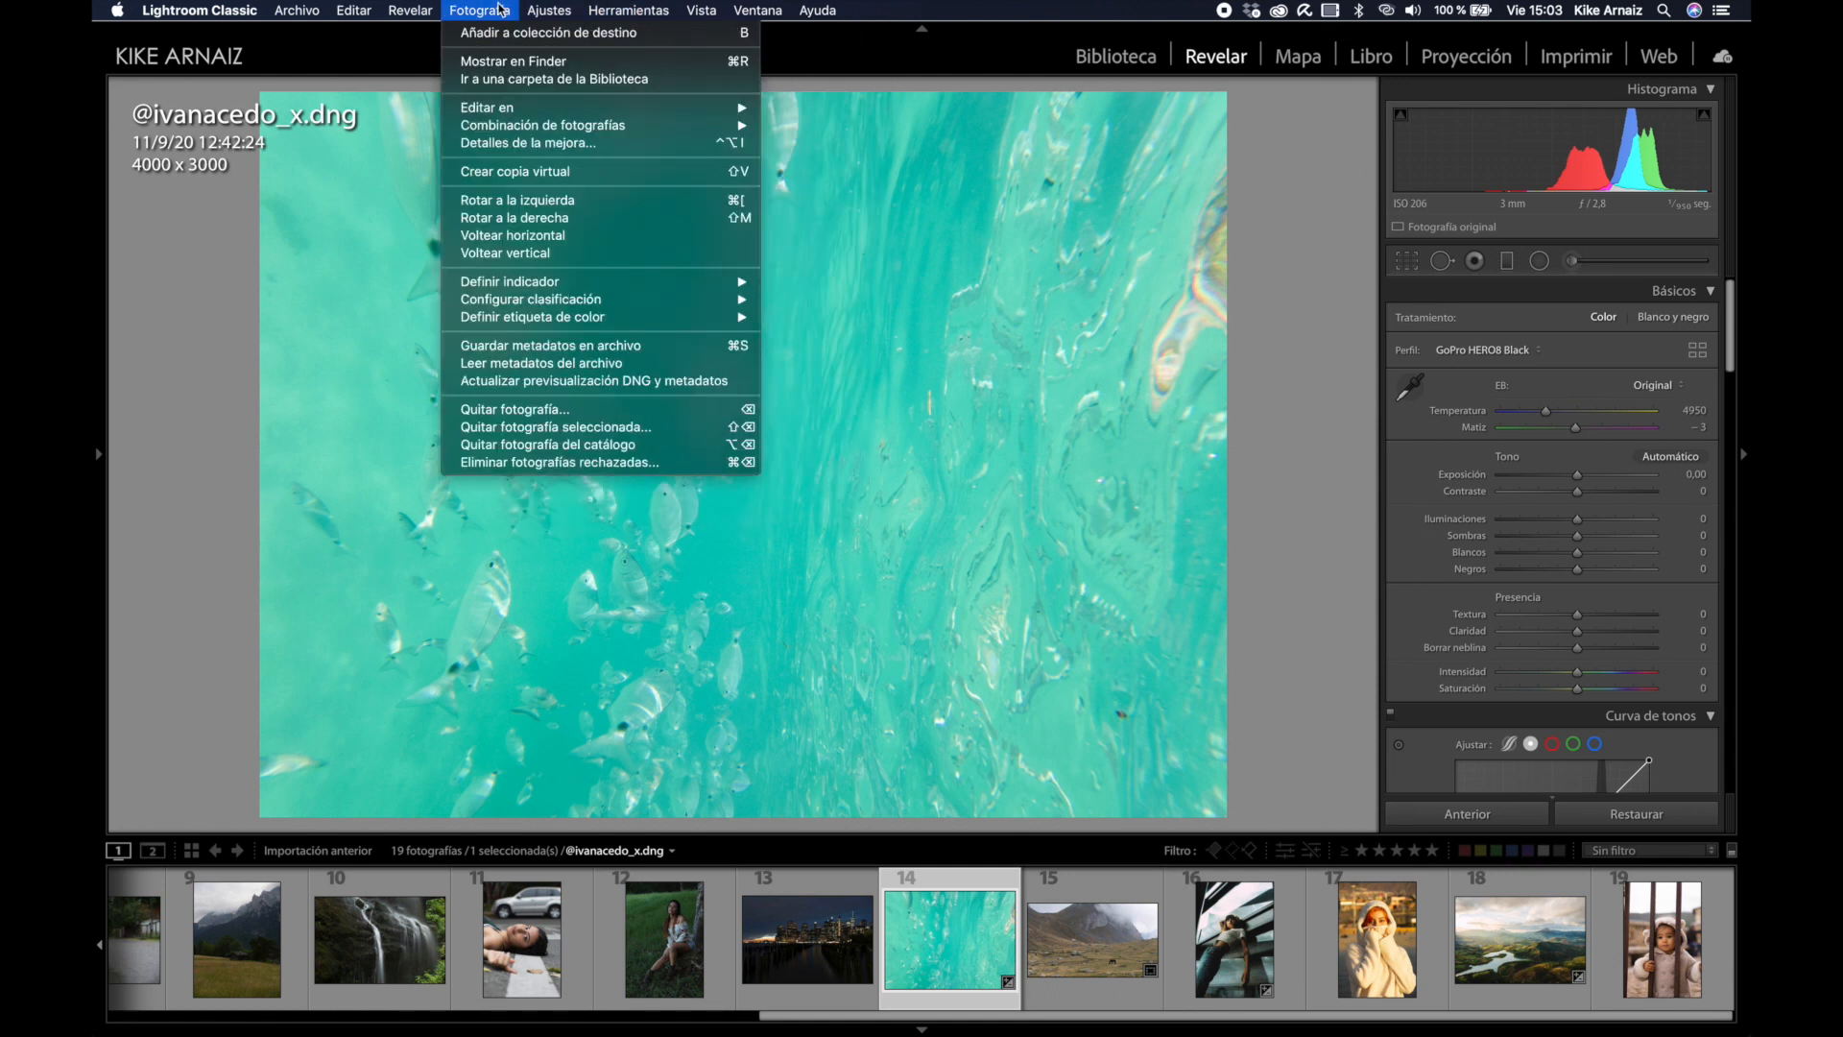
{"action": "left_click", "coordinate": [549, 218]}
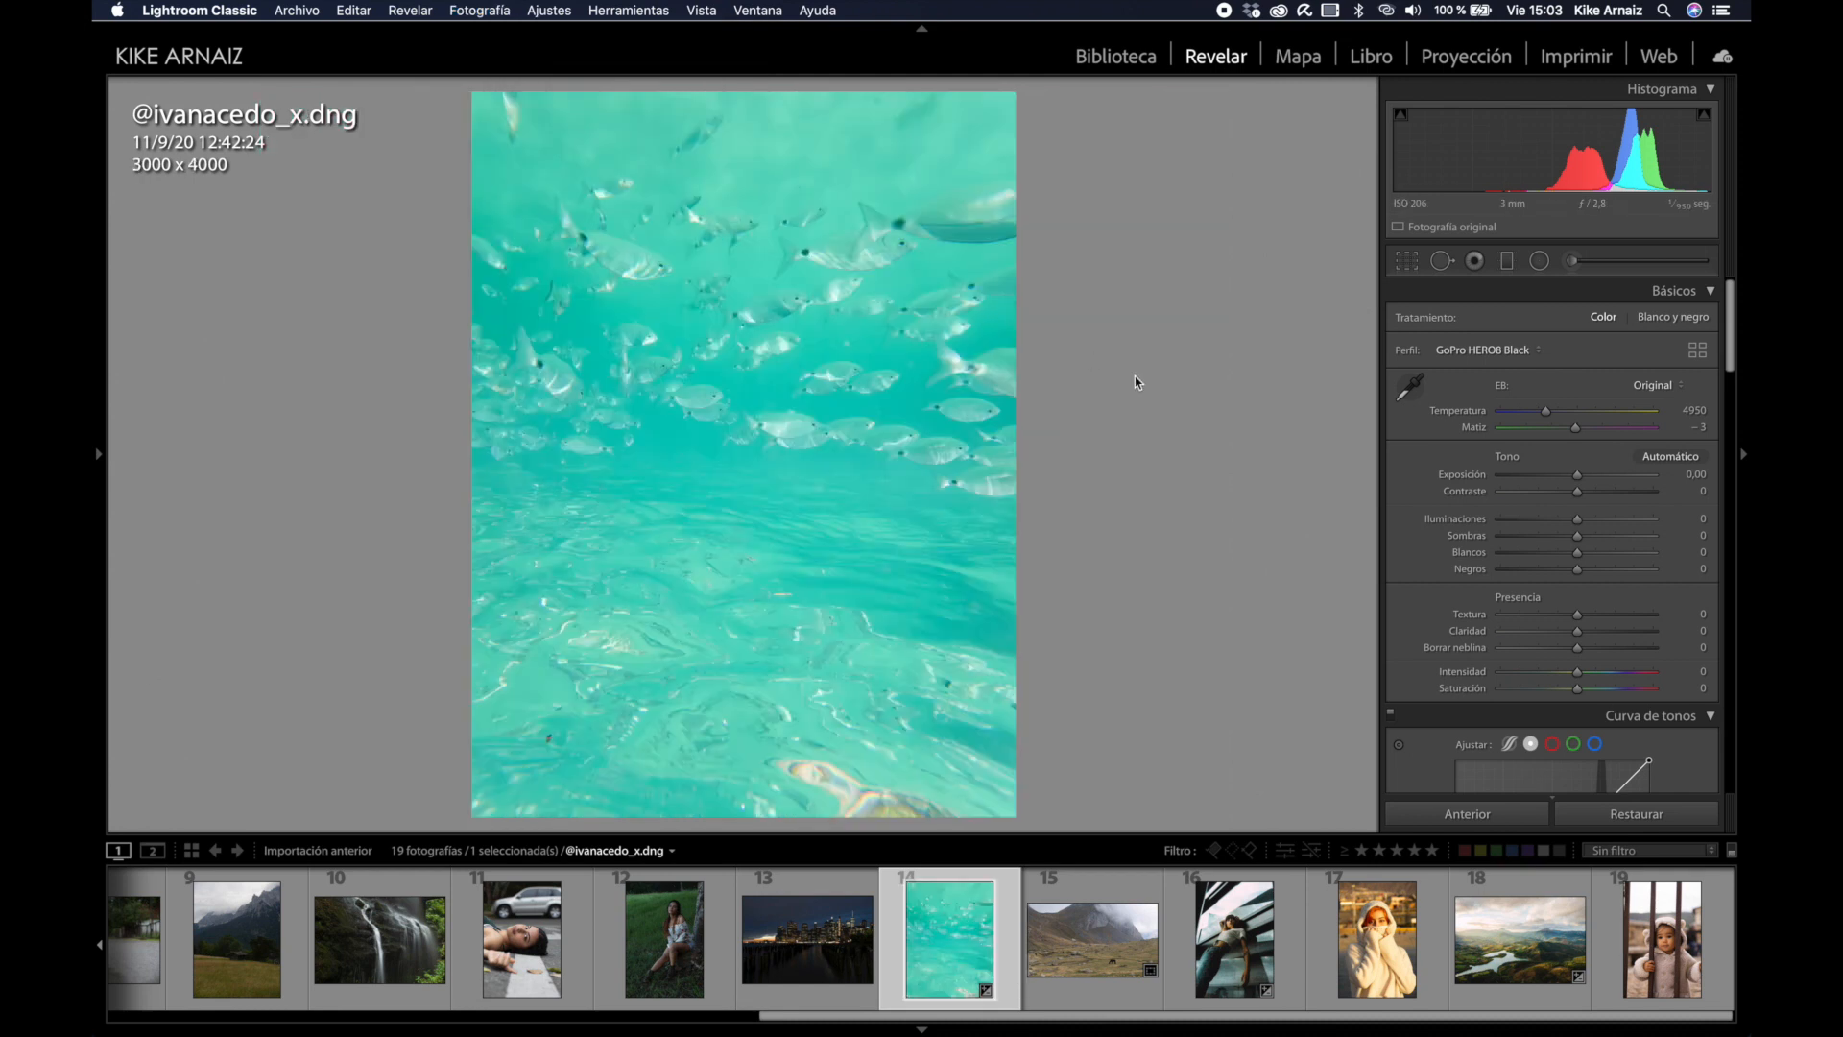
{"action": "key", "text": "super+bracketright"}
{"action": "key", "text": "super+bracketright"}
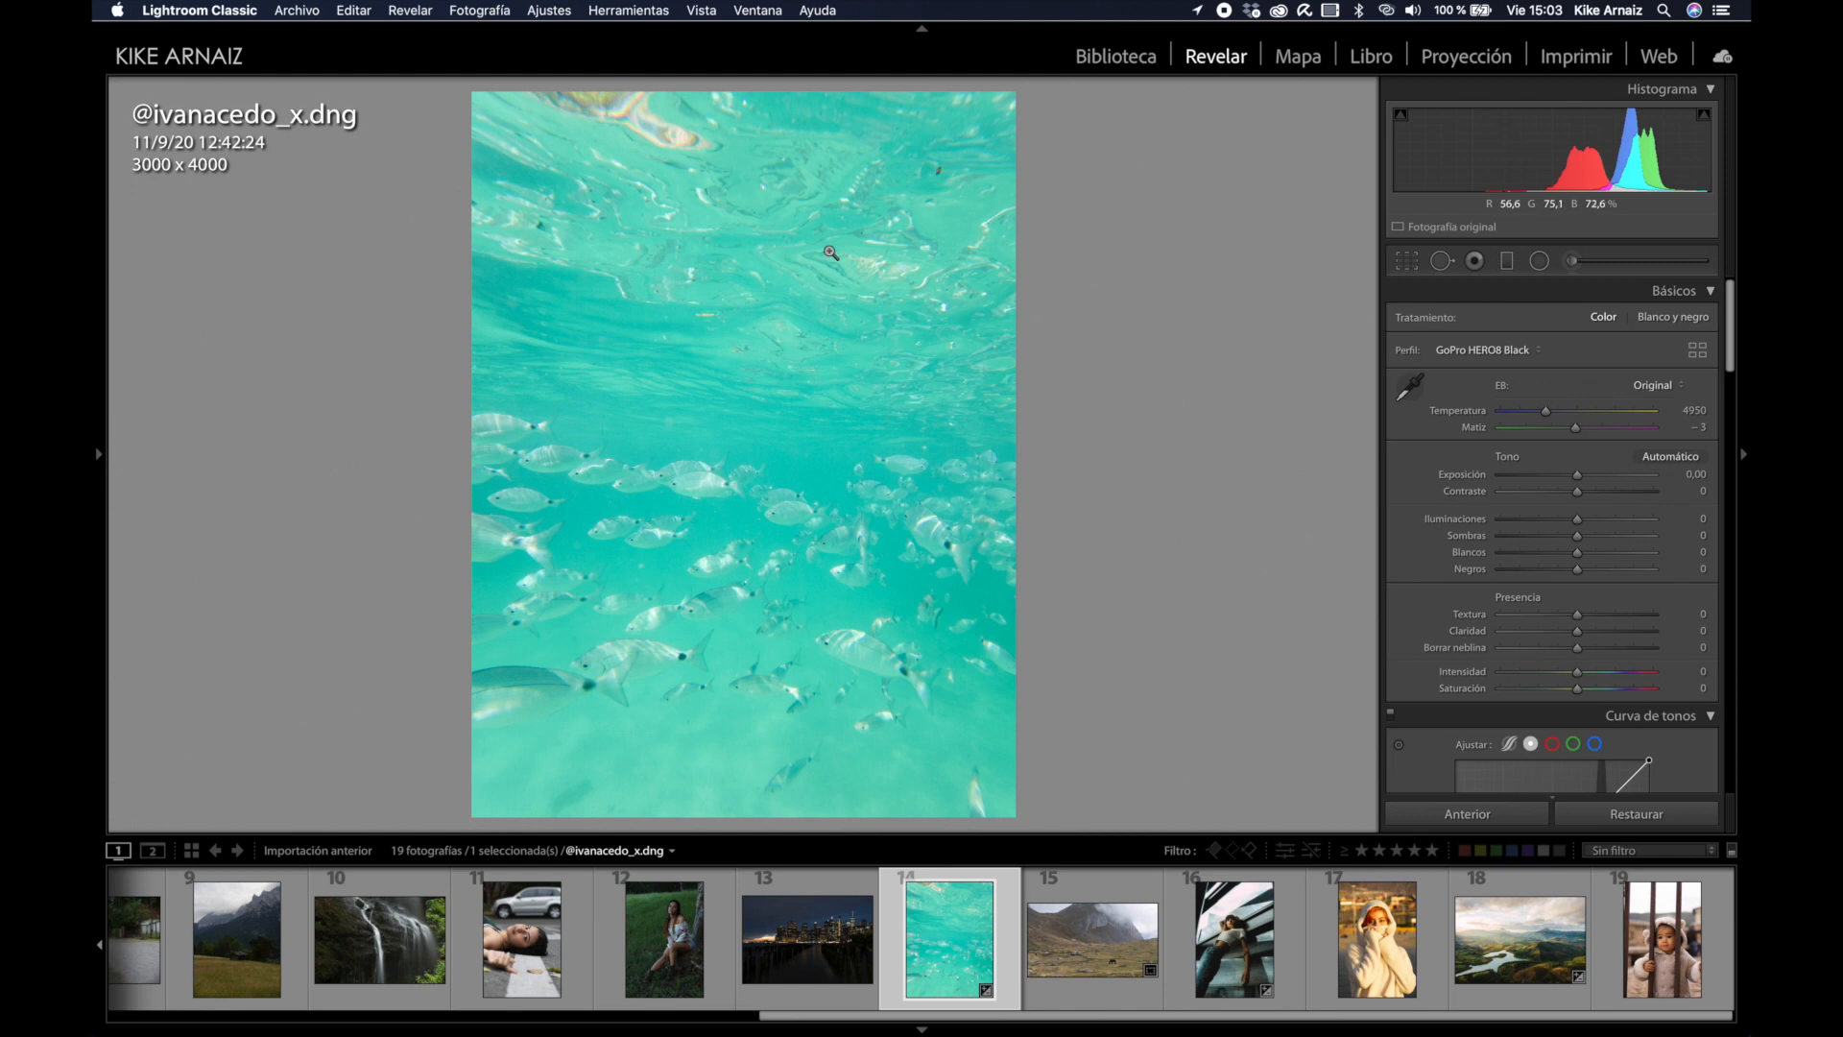
Step: Set exposure to −0,96, contrast +68, whites +58 and blacks −33
{"action": "left_click", "coordinate": [1494, 351]}
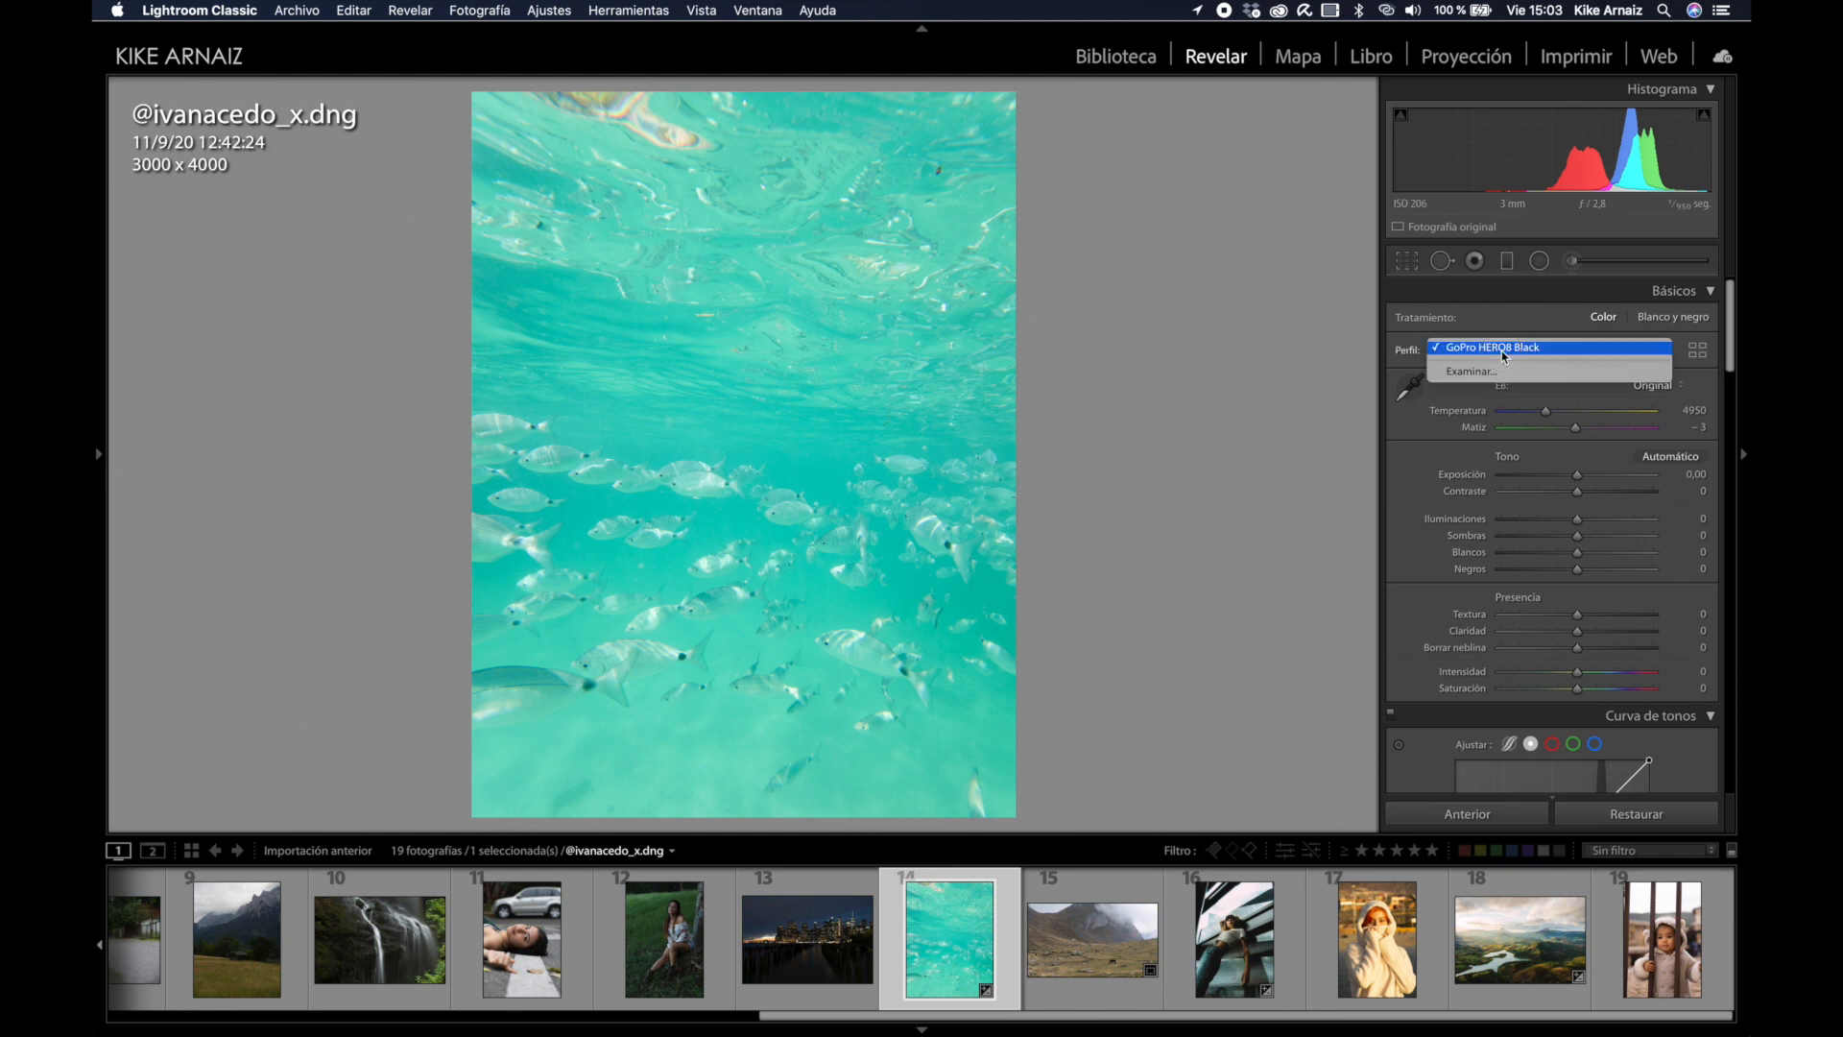
{"action": "left_click", "coordinate": [1412, 355]}
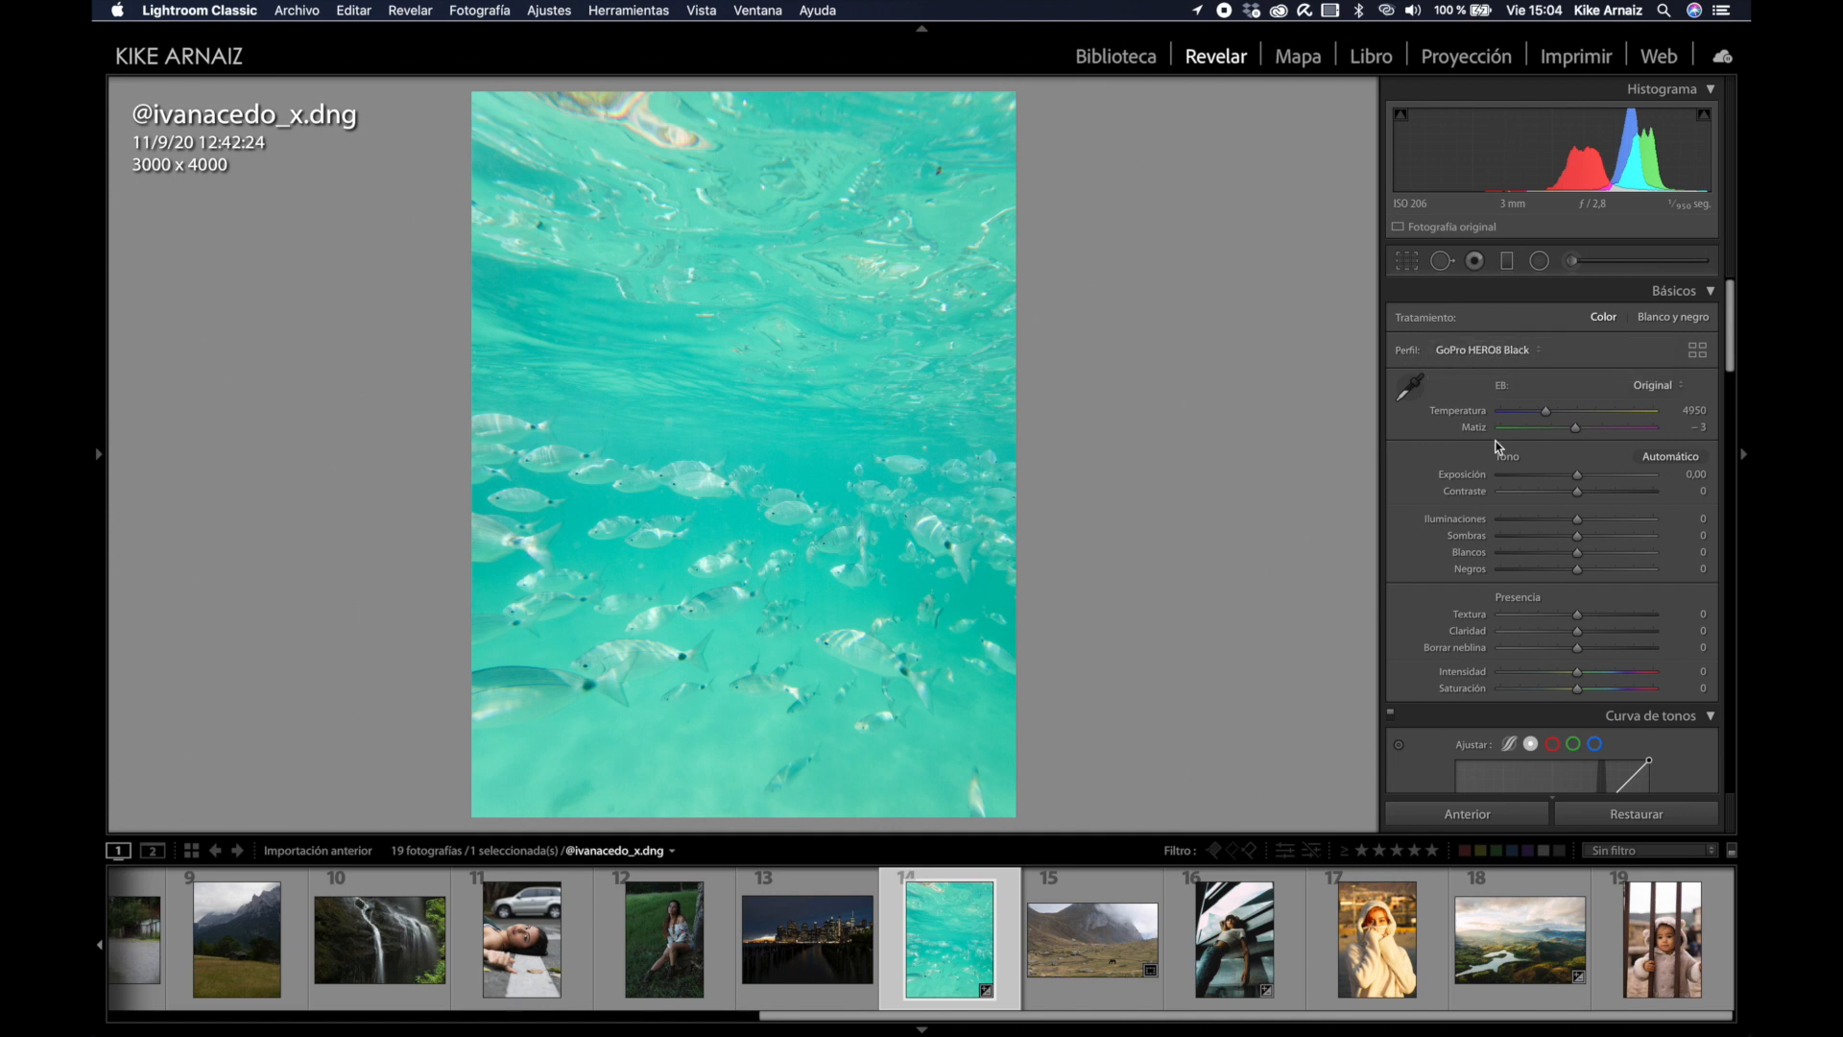
{"action": "left_click_drag", "start_coordinate": [1608, 494], "coordinate": [1628, 495]}
{"action": "left_click_drag", "start_coordinate": [1531, 176], "coordinate": [1490, 165]}
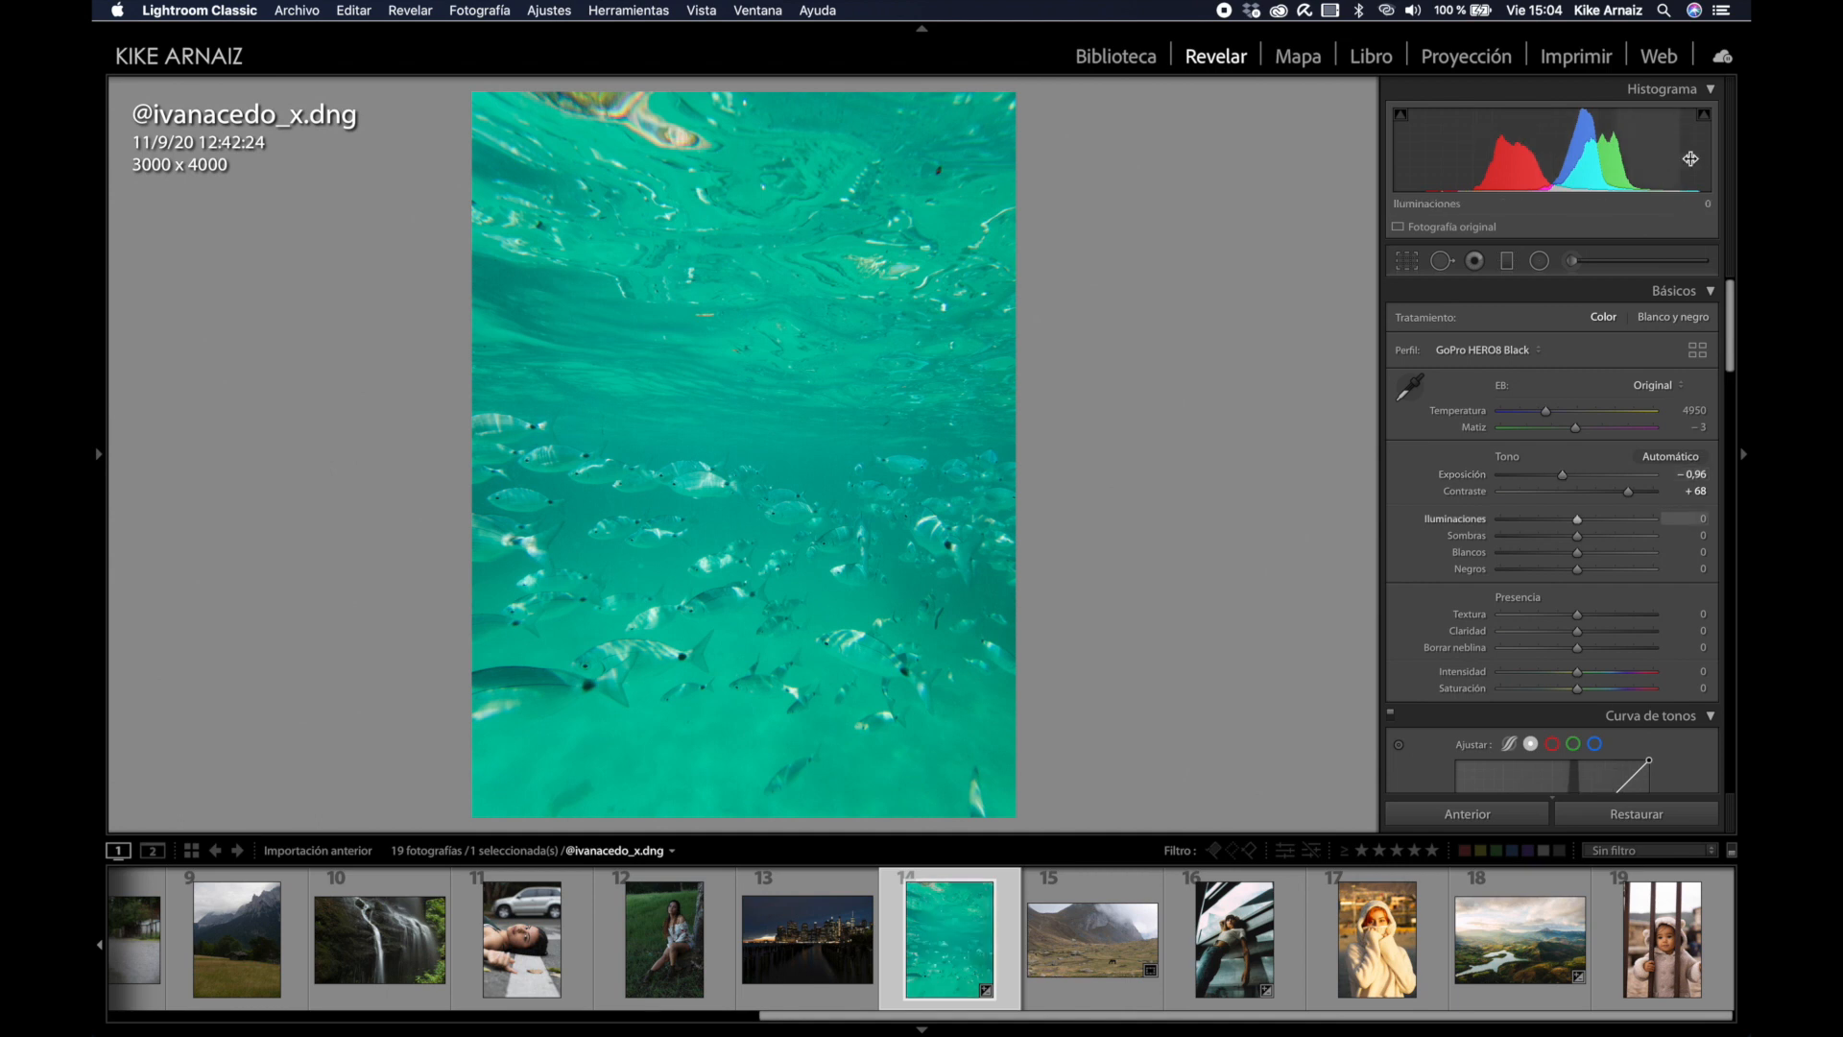
{"action": "left_click_drag", "start_coordinate": [1689, 166], "coordinate": [1745, 166]}
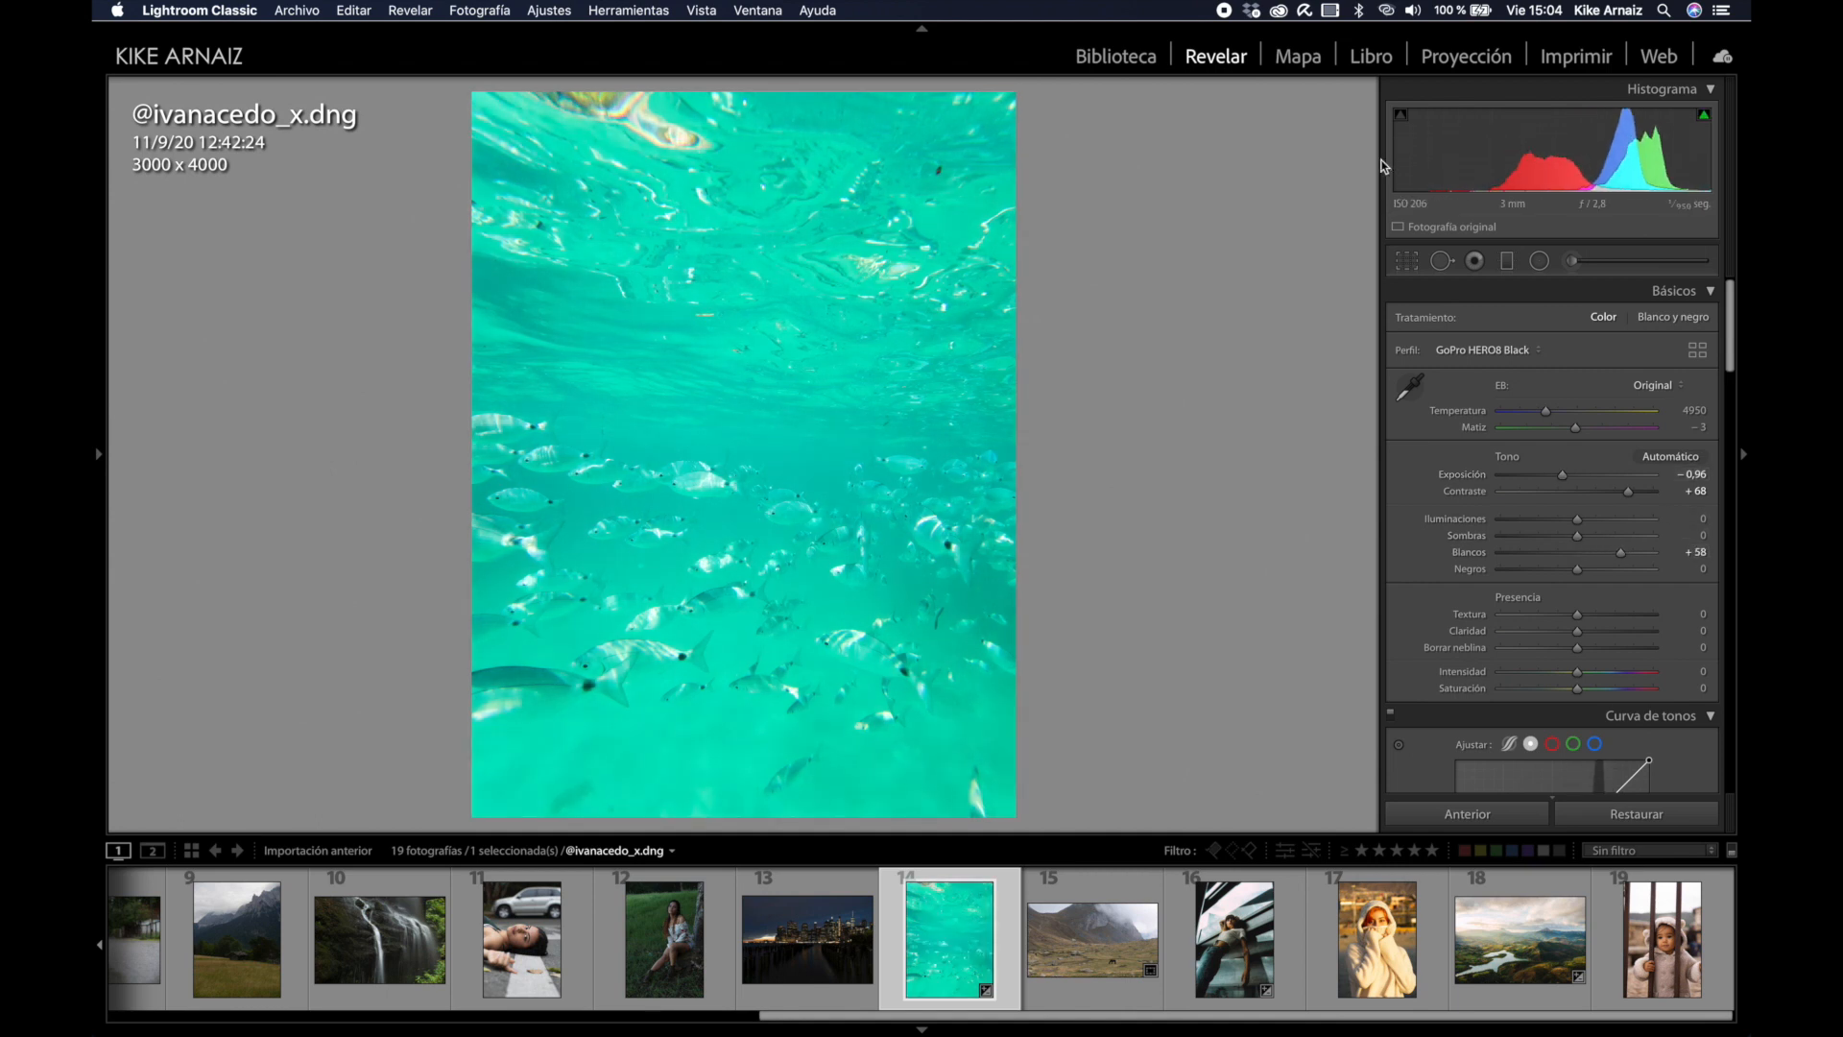
{"action": "left_click_drag", "start_coordinate": [1404, 166], "coordinate": [1372, 166]}
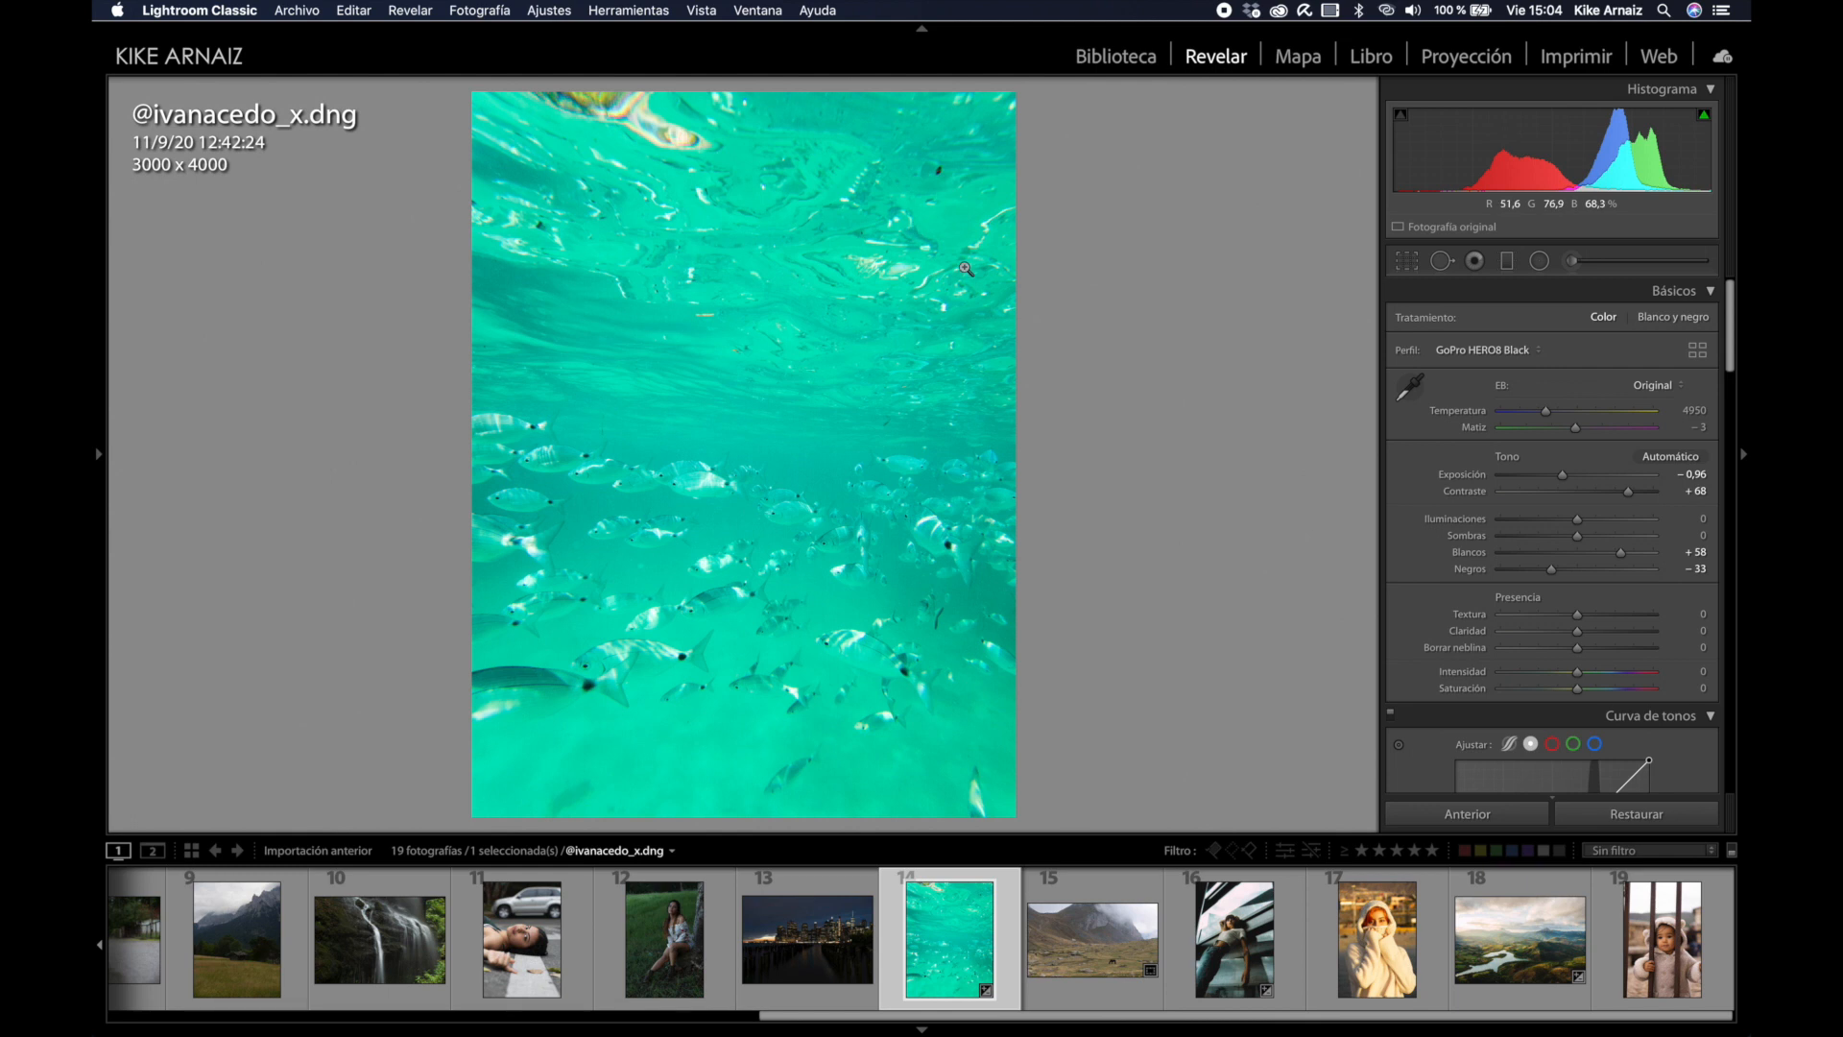
Step: Shift the Blue and Aquamarina hues in HSL and reduce vibrance to −46
{"action": "scroll", "coordinate": [1610, 570], "scroll_direction": "down", "scroll_amount": 10}
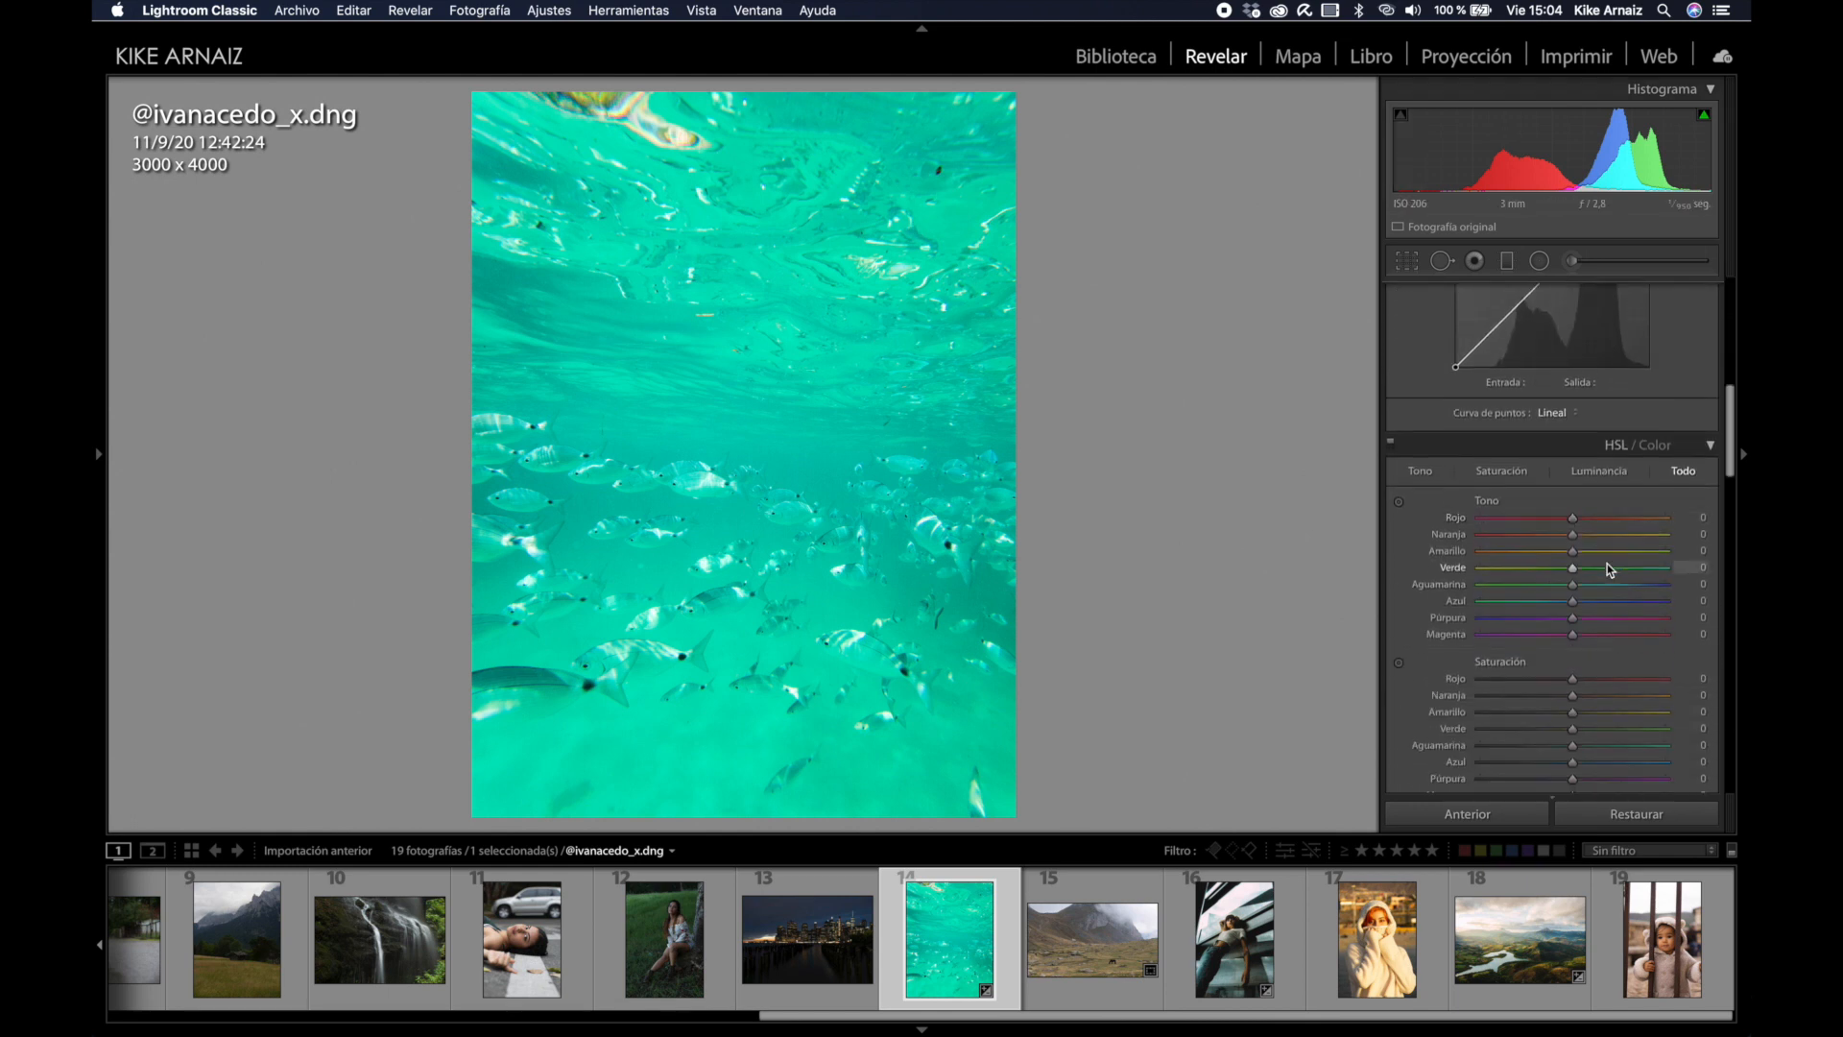
{"action": "scroll", "coordinate": [1607, 562], "scroll_direction": "up", "scroll_amount": 2}
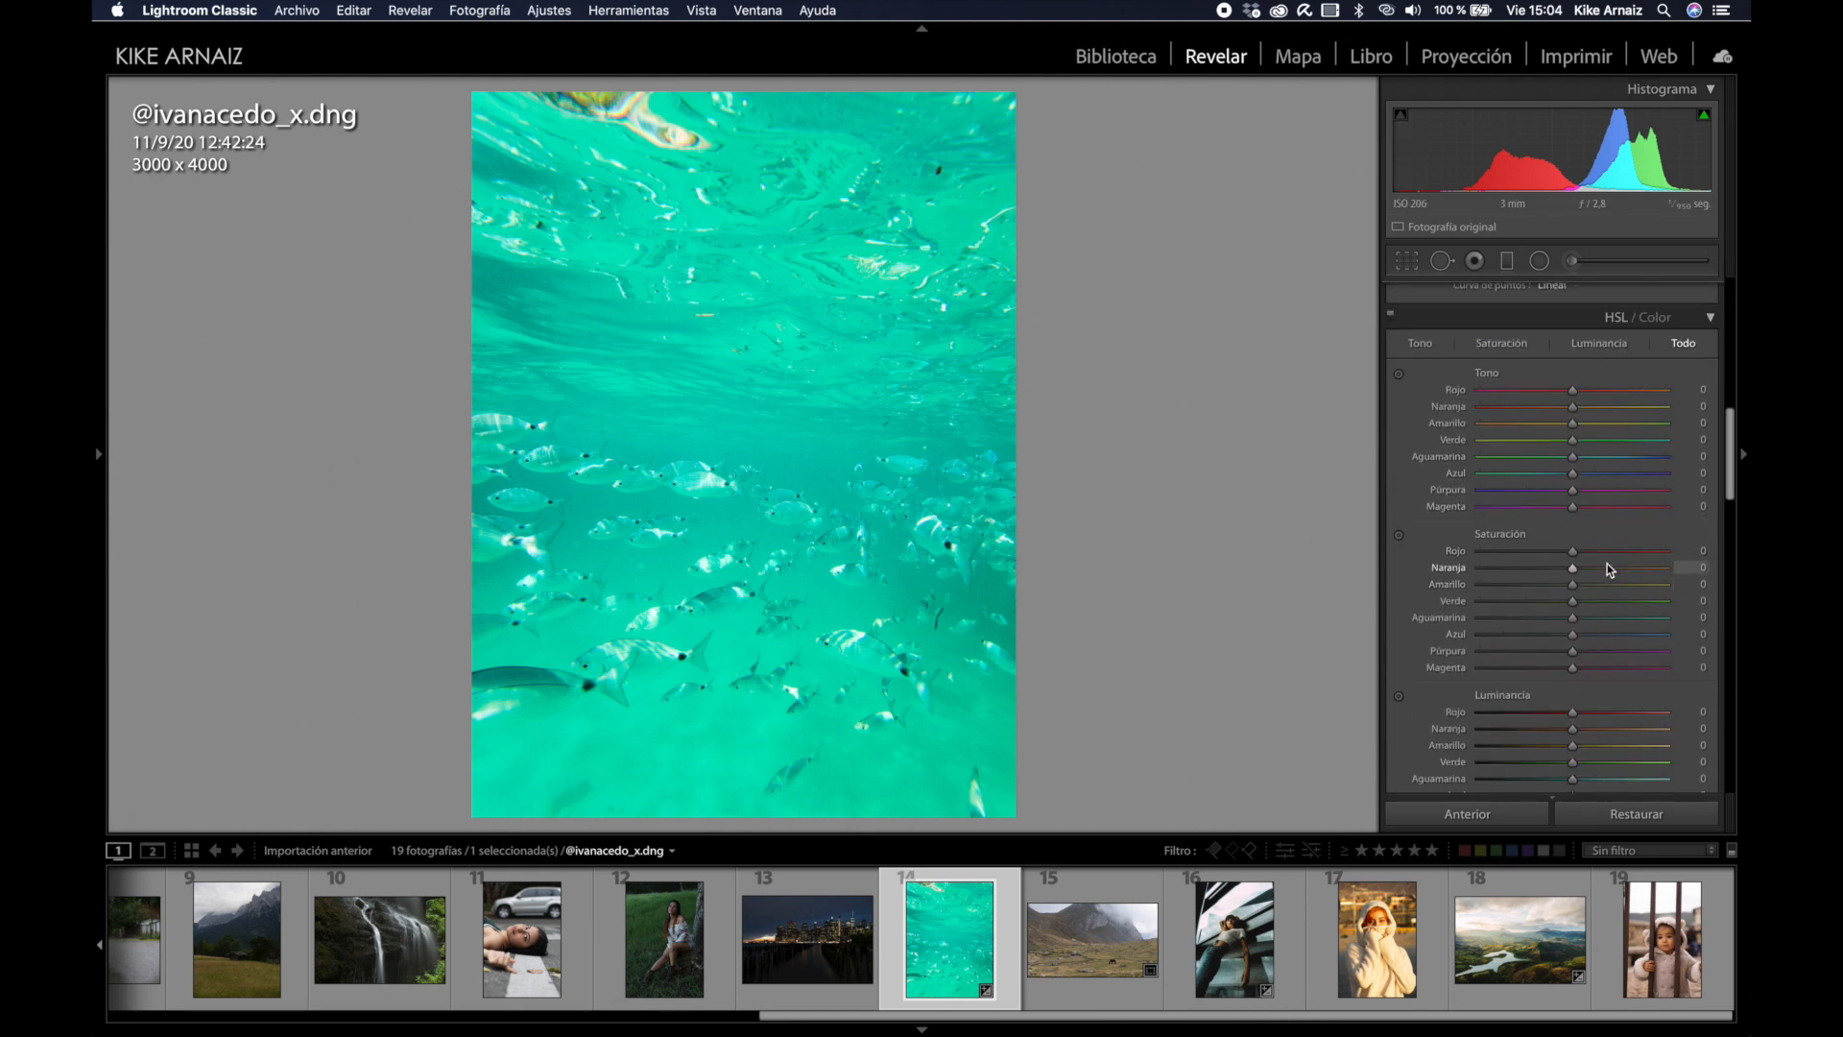
{"action": "left_click_drag", "start_coordinate": [1580, 475], "coordinate": [1596, 477]}
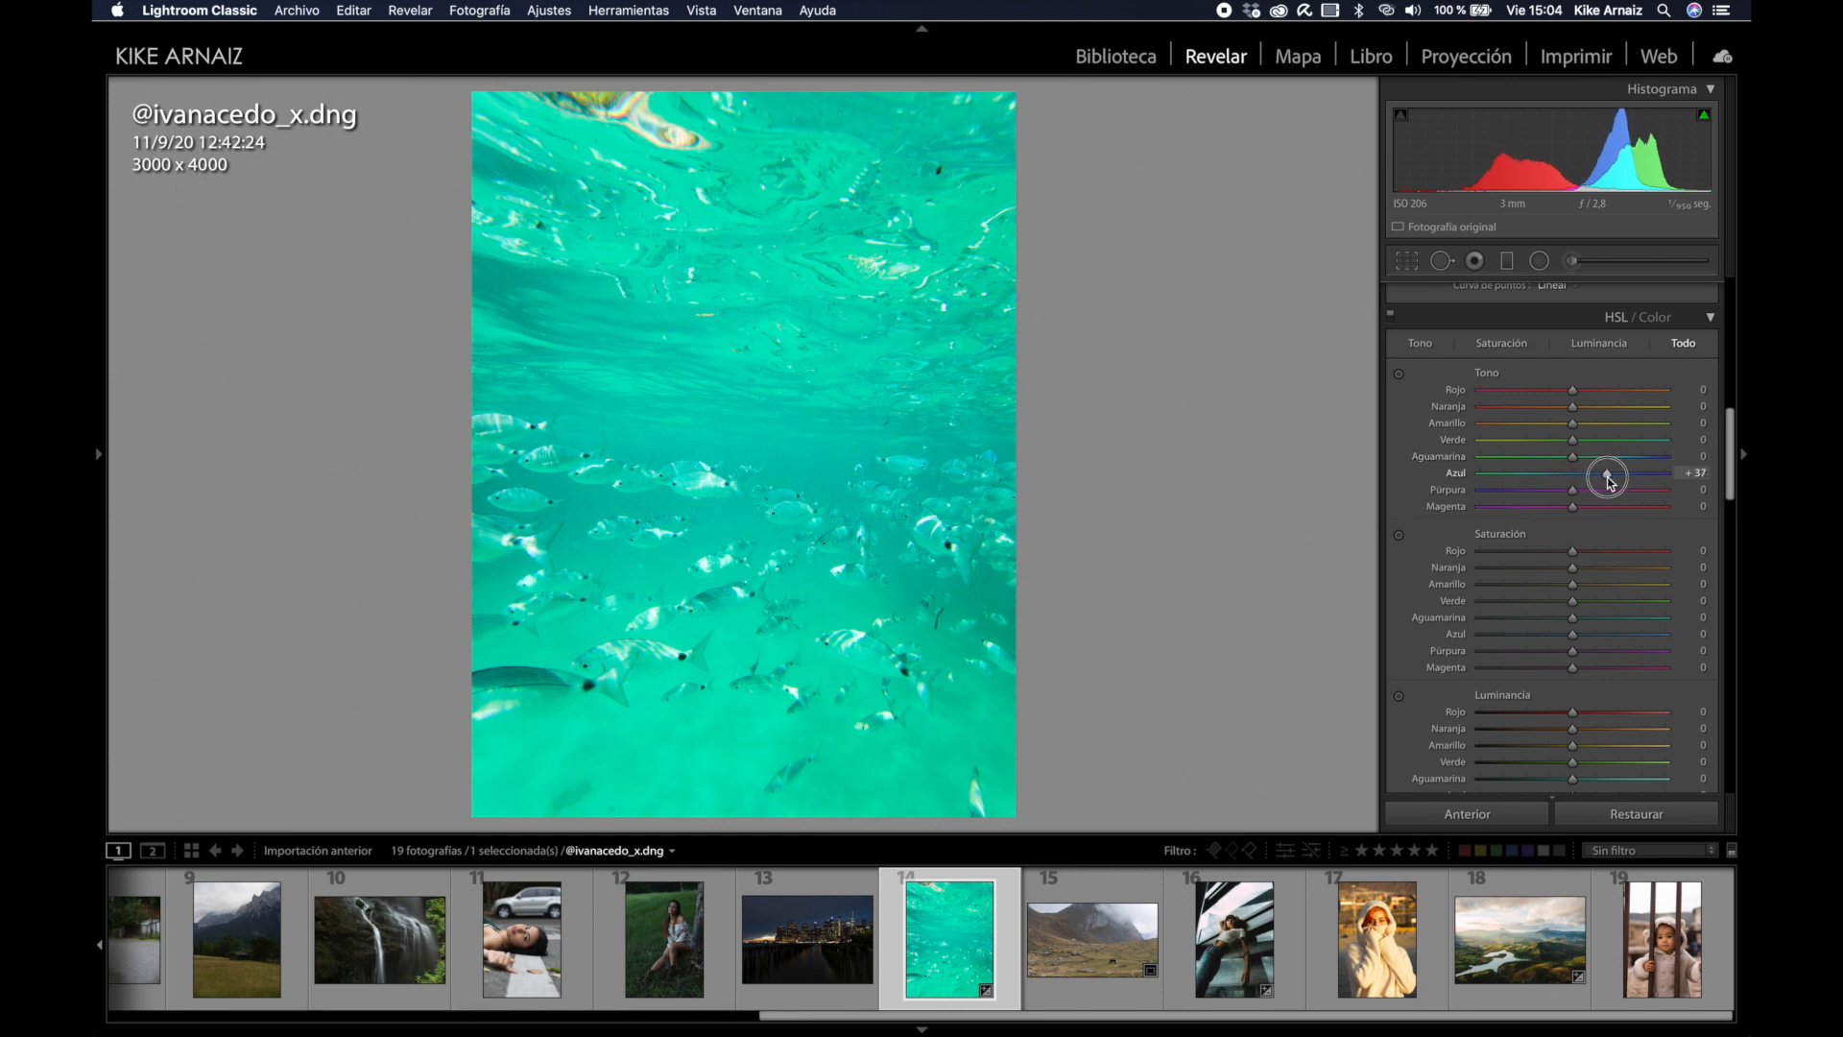
{"action": "left_click_drag", "start_coordinate": [1572, 457], "coordinate": [1613, 480]}
{"action": "scroll", "coordinate": [1603, 485], "scroll_direction": "up", "scroll_amount": 10}
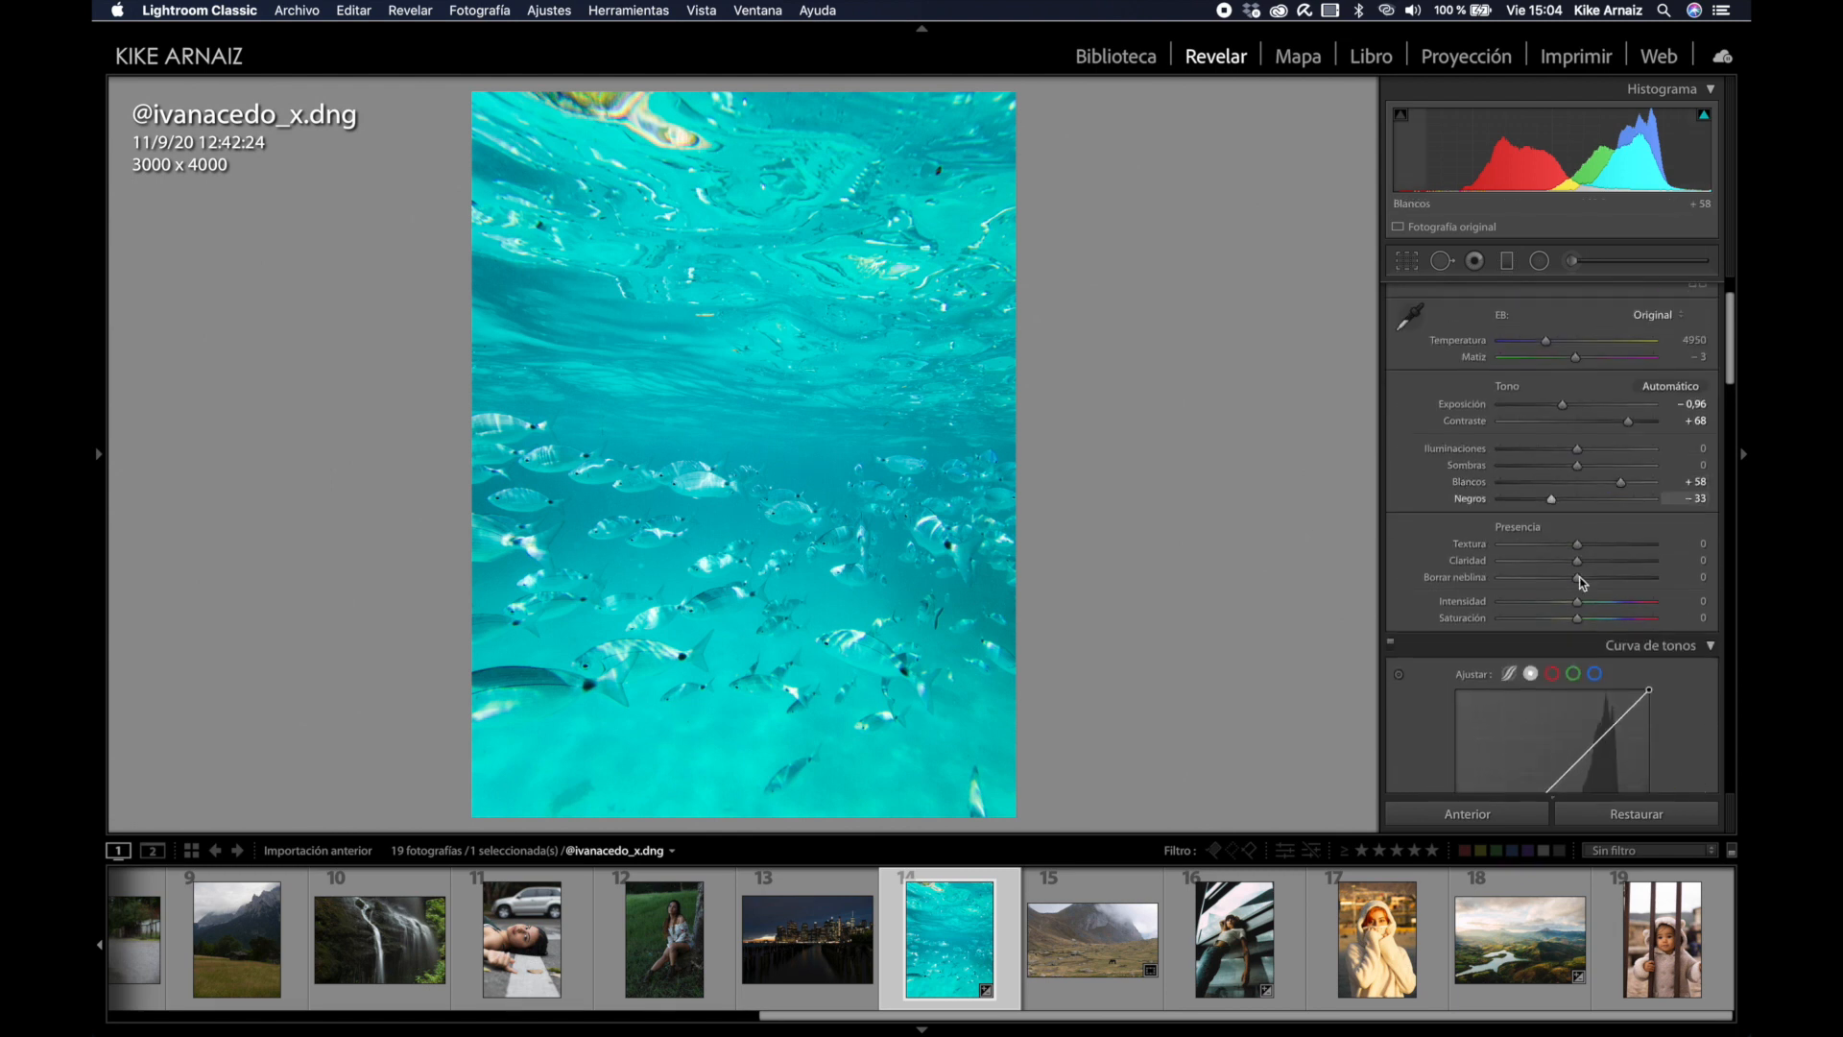
{"action": "left_click_drag", "start_coordinate": [1577, 602], "coordinate": [1541, 616]}
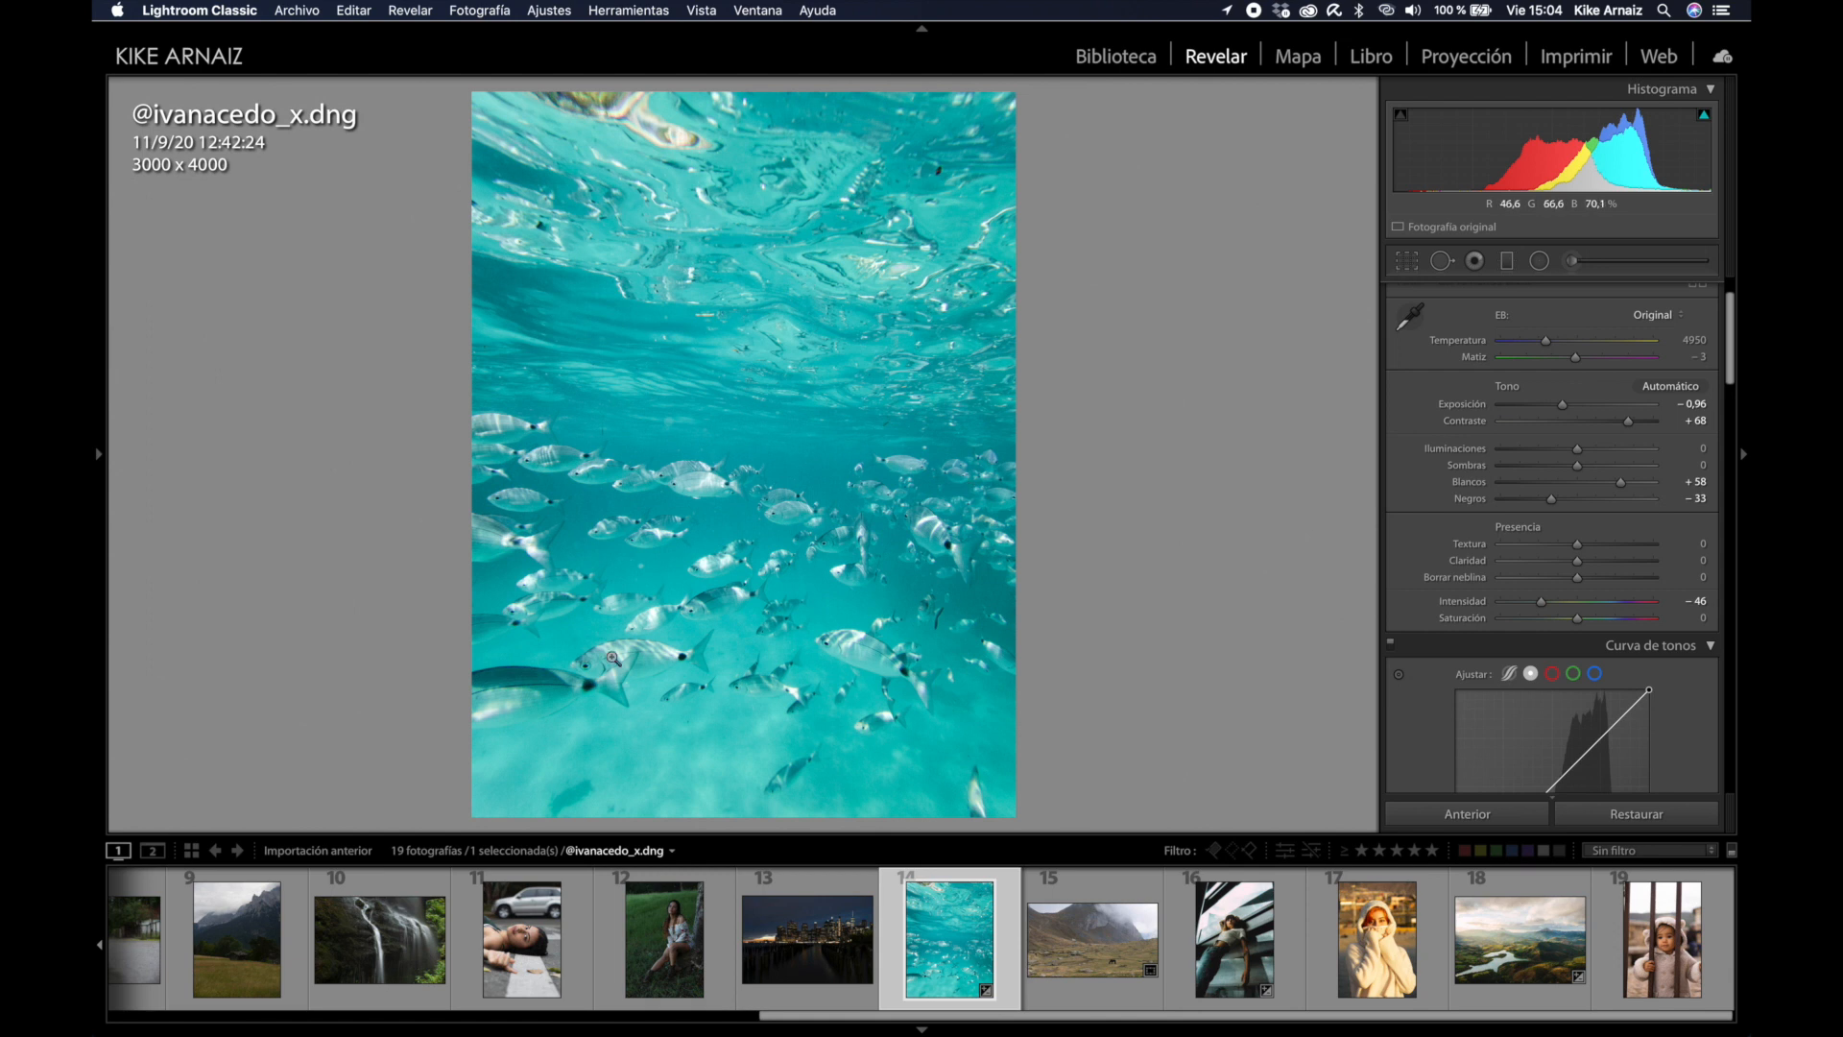
Step: Add a graduated filter over the upper water with exposure +1,00, contrast +47, temperature +9
{"action": "left_click", "coordinate": [1507, 263]}
{"action": "left_click_drag", "start_coordinate": [702, 347], "coordinate": [697, 637]}
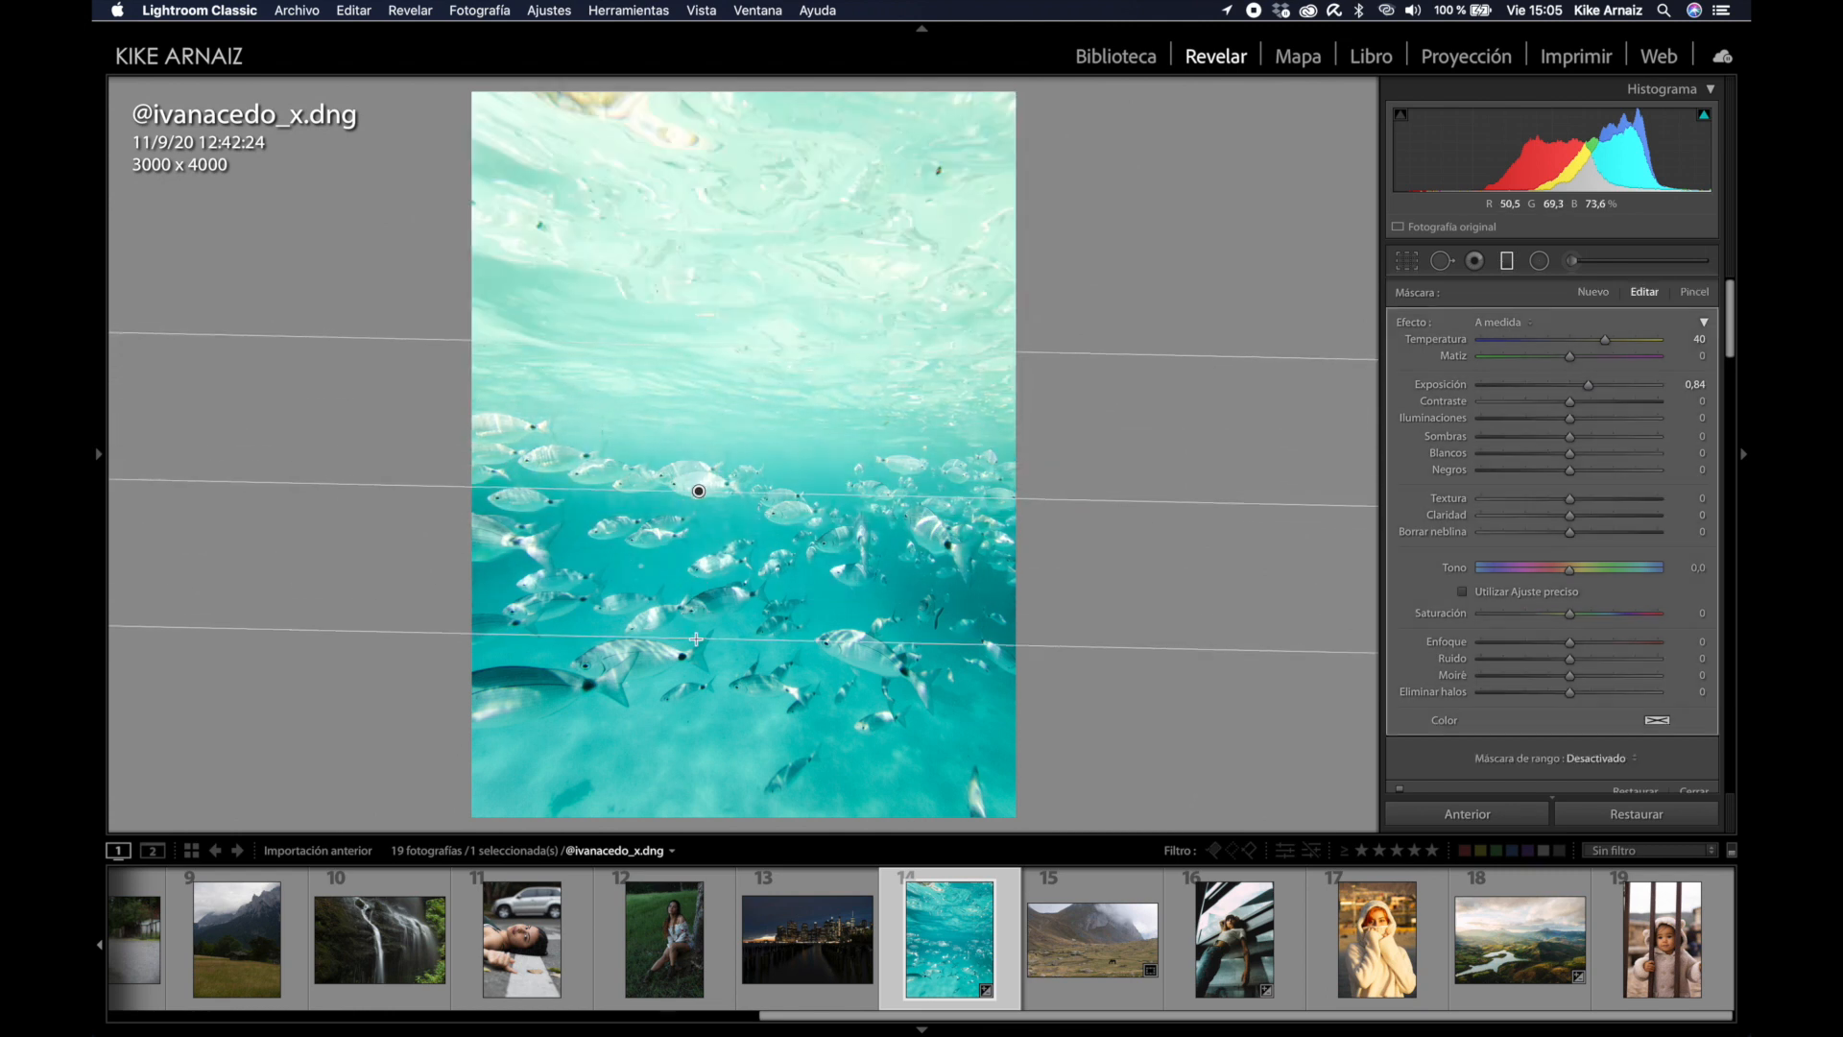
{"action": "left_click_drag", "start_coordinate": [1606, 343], "coordinate": [1599, 388]}
{"action": "left_click_drag", "start_coordinate": [699, 491], "coordinate": [702, 367]}
{"action": "left_click_drag", "start_coordinate": [681, 509], "coordinate": [684, 603]}
{"action": "left_click_drag", "start_coordinate": [697, 407], "coordinate": [704, 383]}
{"action": "mouse_move", "coordinate": [1577, 402]}
{"action": "left_mouse_down"}
{"action": "mouse_move", "coordinate": [1612, 401]}
{"action": "mouse_move", "coordinate": [1589, 395]}
{"action": "left_mouse_up"}
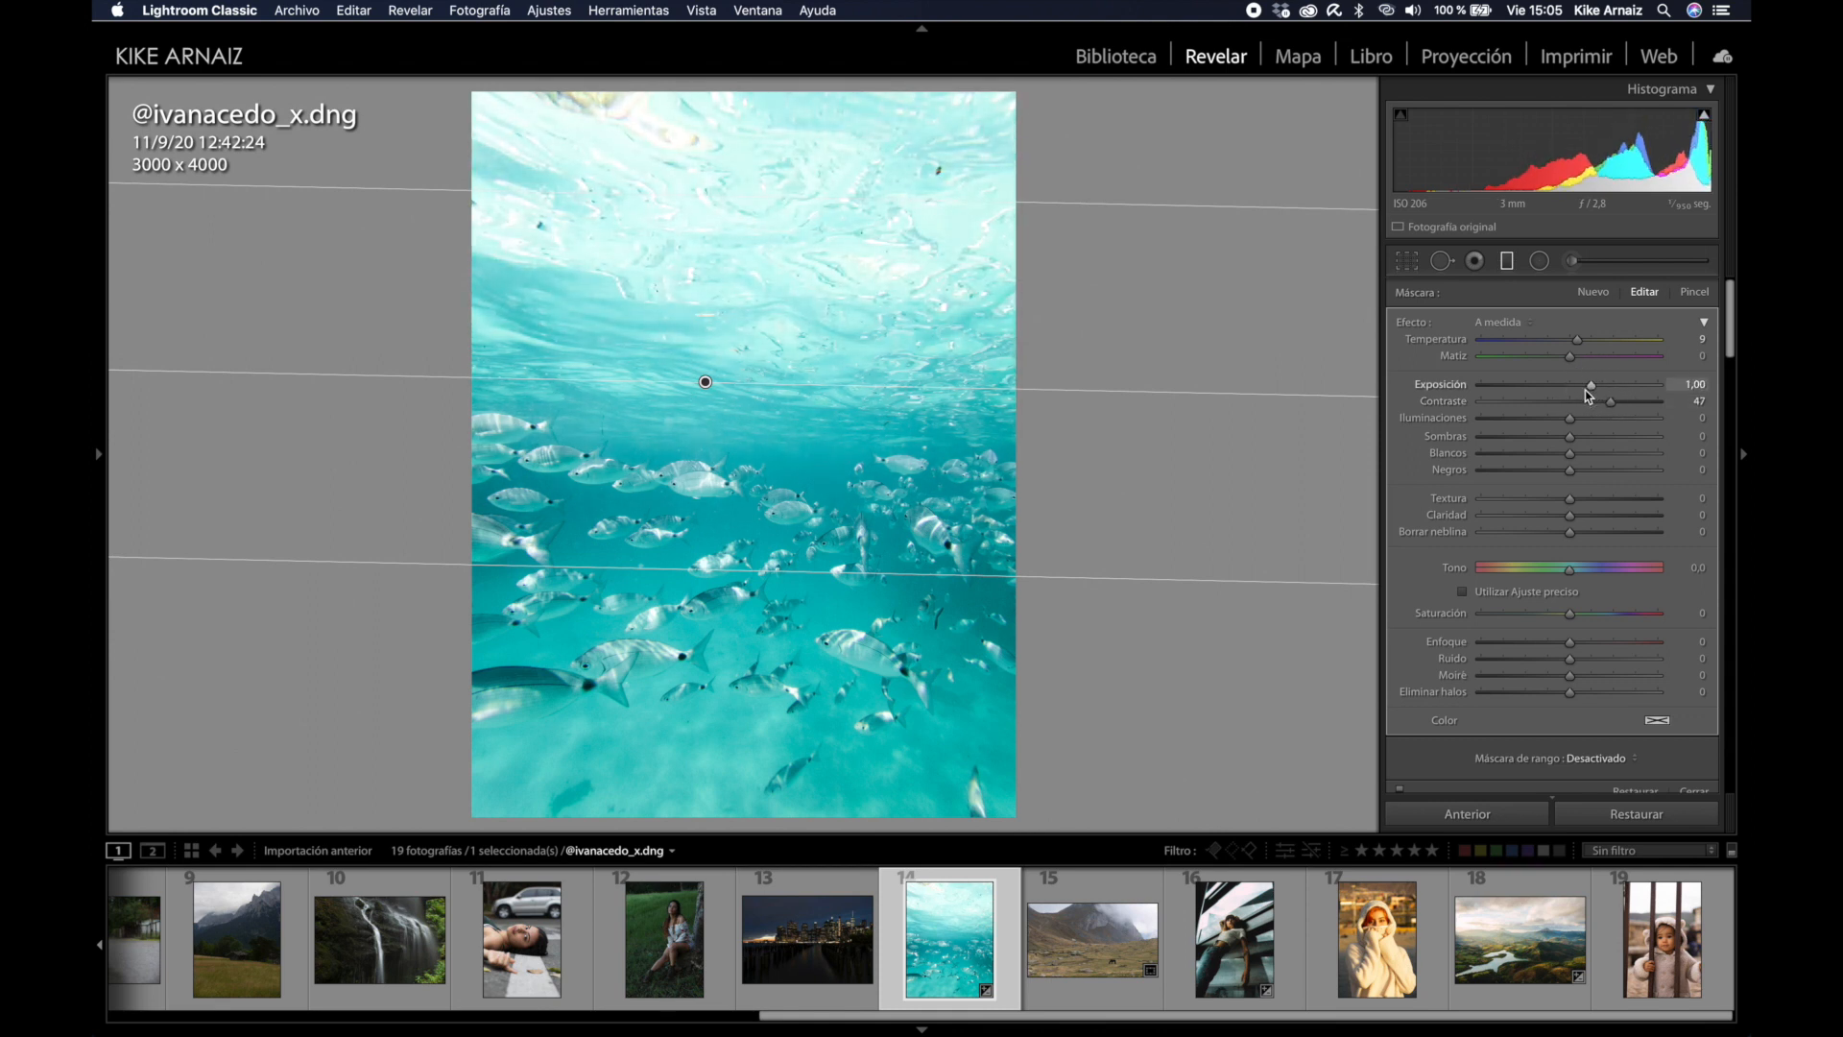
{"action": "left_click", "coordinate": [1506, 263]}
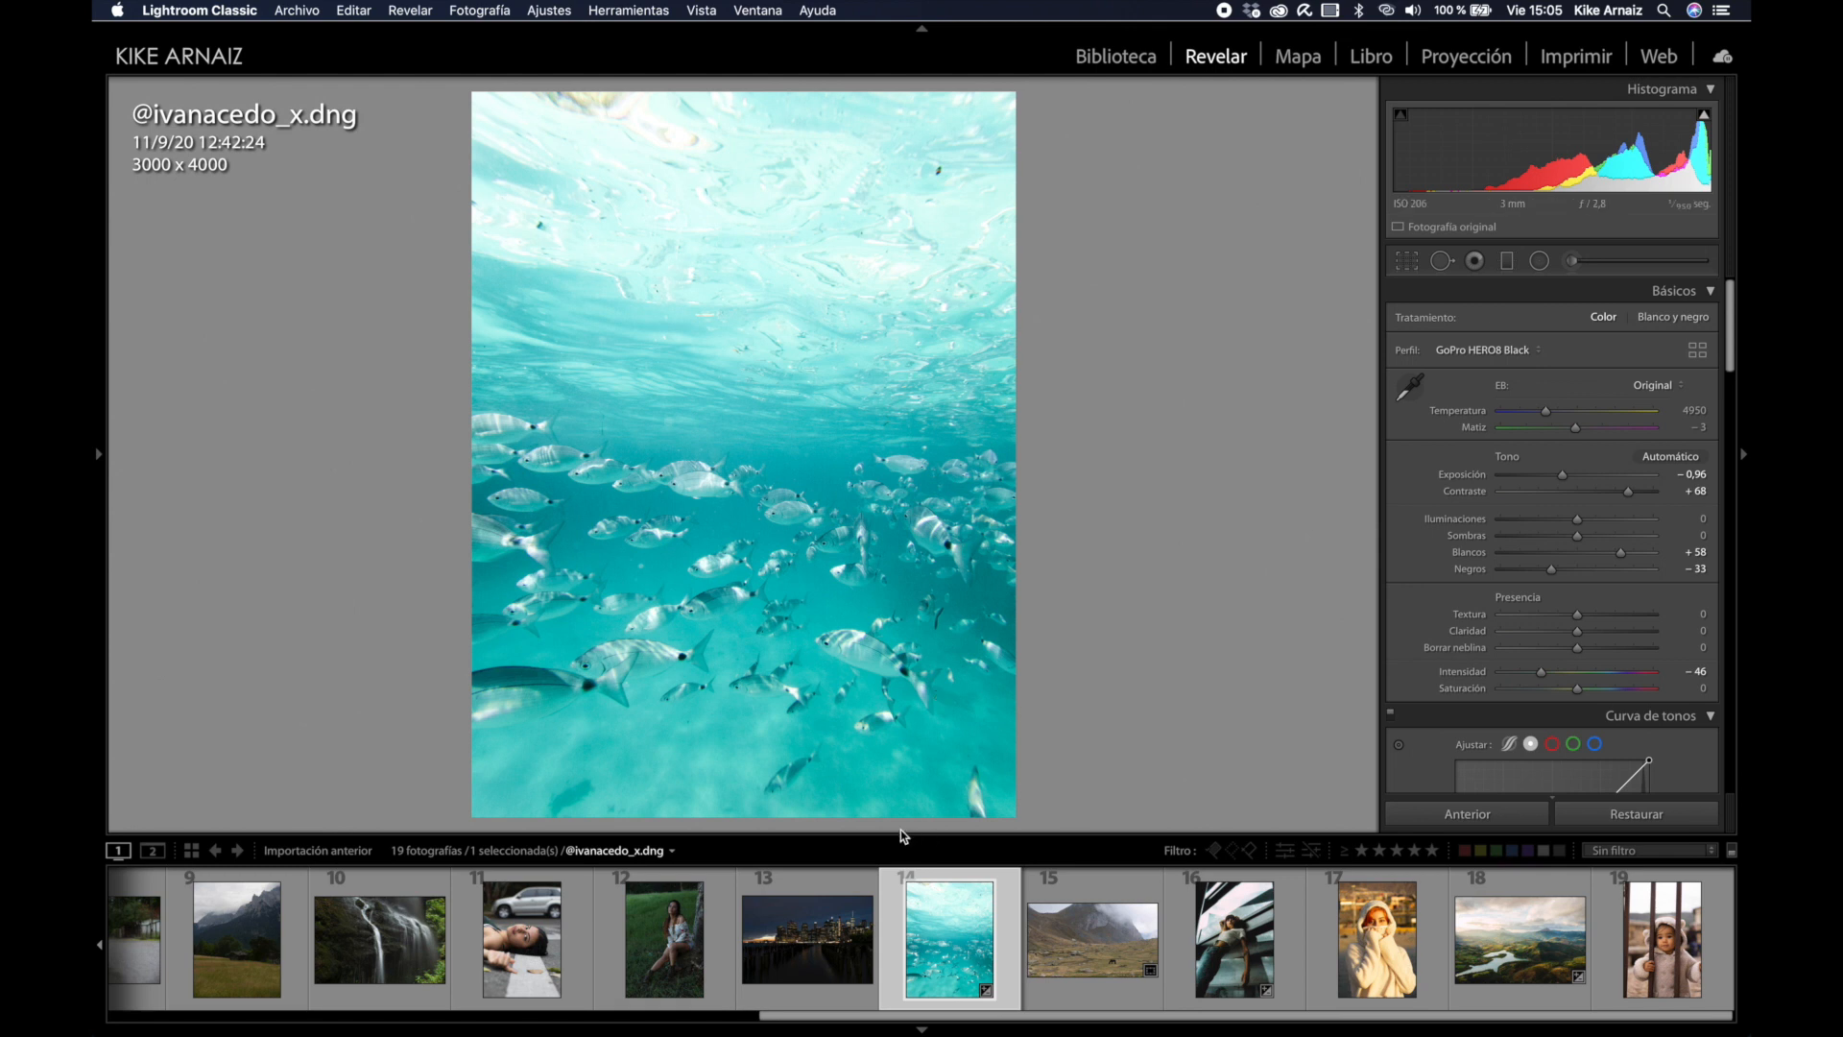
Step: Add a second, darkening graduated filter at exposure −0,60 near the bottom of the photo
{"action": "left_click", "coordinate": [1506, 261]}
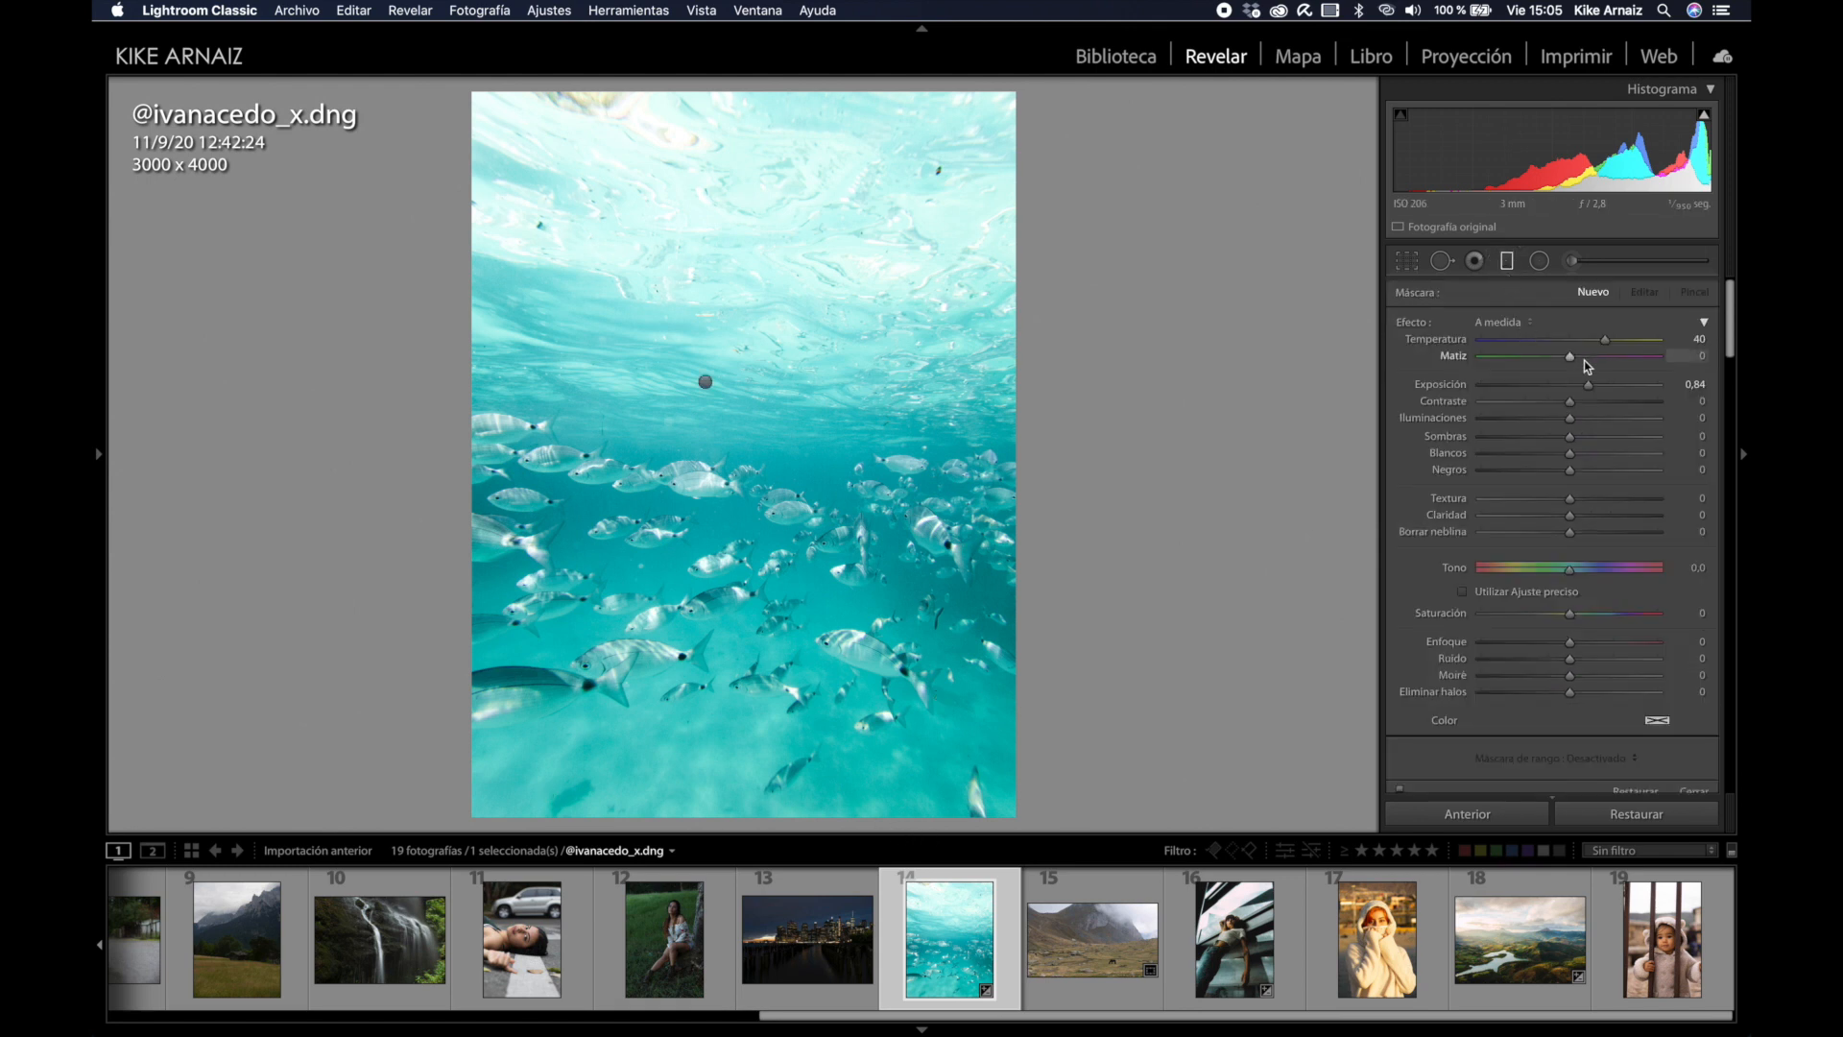
{"action": "double_click", "coordinate": [1416, 324]}
{"action": "left_click_drag", "start_coordinate": [1569, 384], "coordinate": [1556, 384]}
{"action": "left_click_drag", "start_coordinate": [726, 781], "coordinate": [730, 584]}
{"action": "left_click_drag", "start_coordinate": [754, 678], "coordinate": [747, 758]}
{"action": "left_click", "coordinate": [1507, 268]}
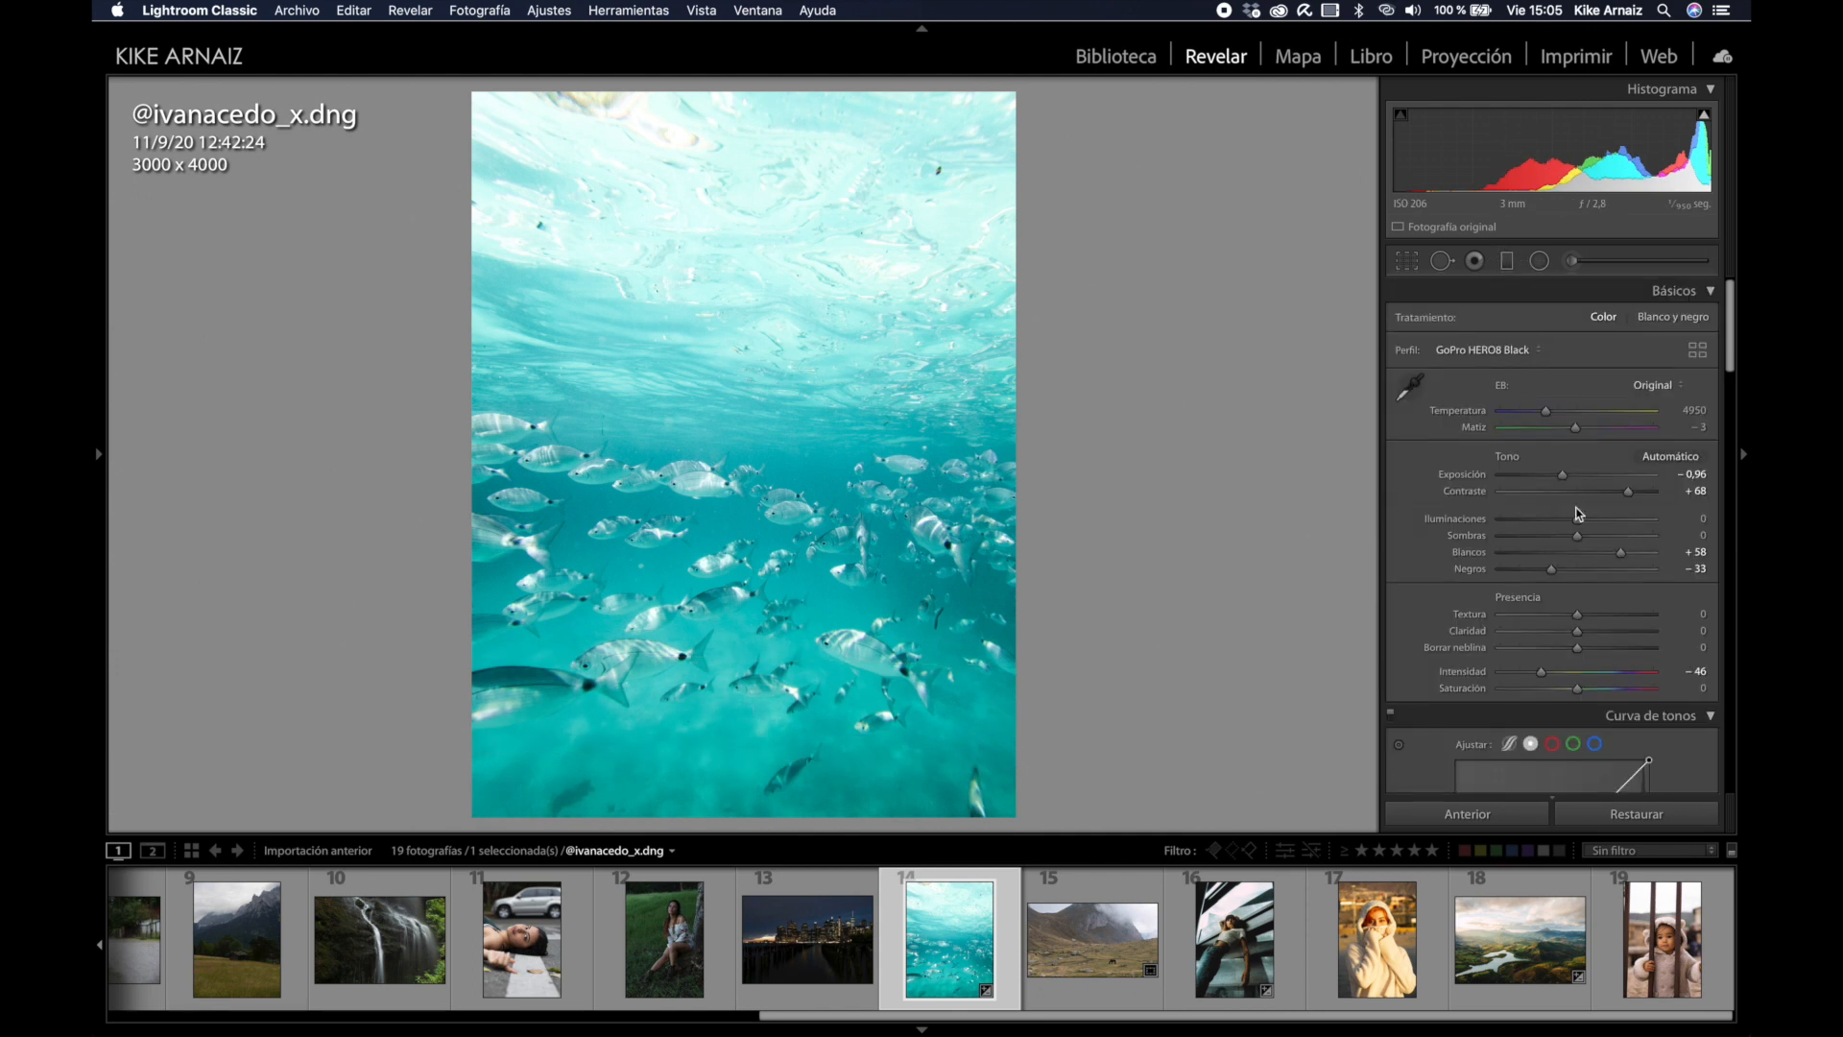
Step: Raise highlights to +29 and lower saturation to −4
{"action": "left_click_drag", "start_coordinate": [1577, 520], "coordinate": [1597, 519]}
{"action": "scroll", "coordinate": [1598, 519], "scroll_direction": "down", "scroll_amount": 2}
{"action": "scroll", "coordinate": [1594, 527], "scroll_direction": "down", "scroll_amount": 1}
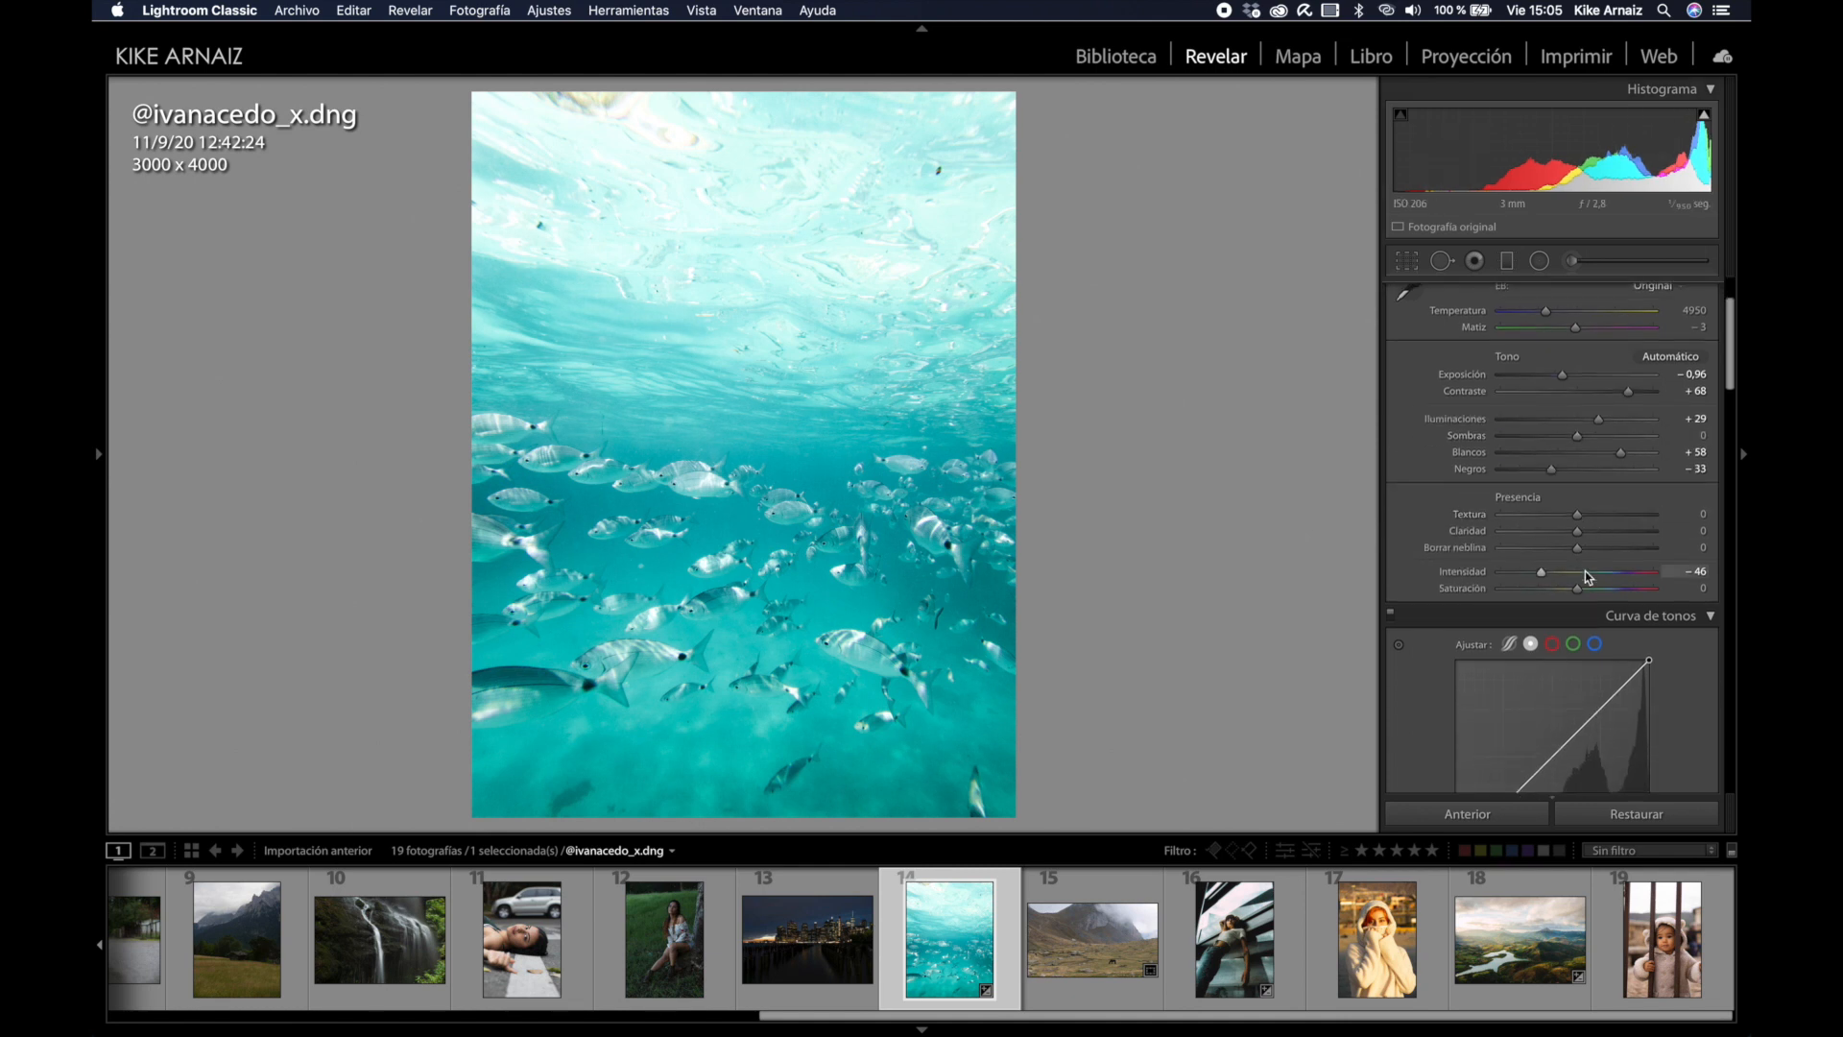
{"action": "left_click_drag", "start_coordinate": [1577, 589], "coordinate": [1571, 595]}
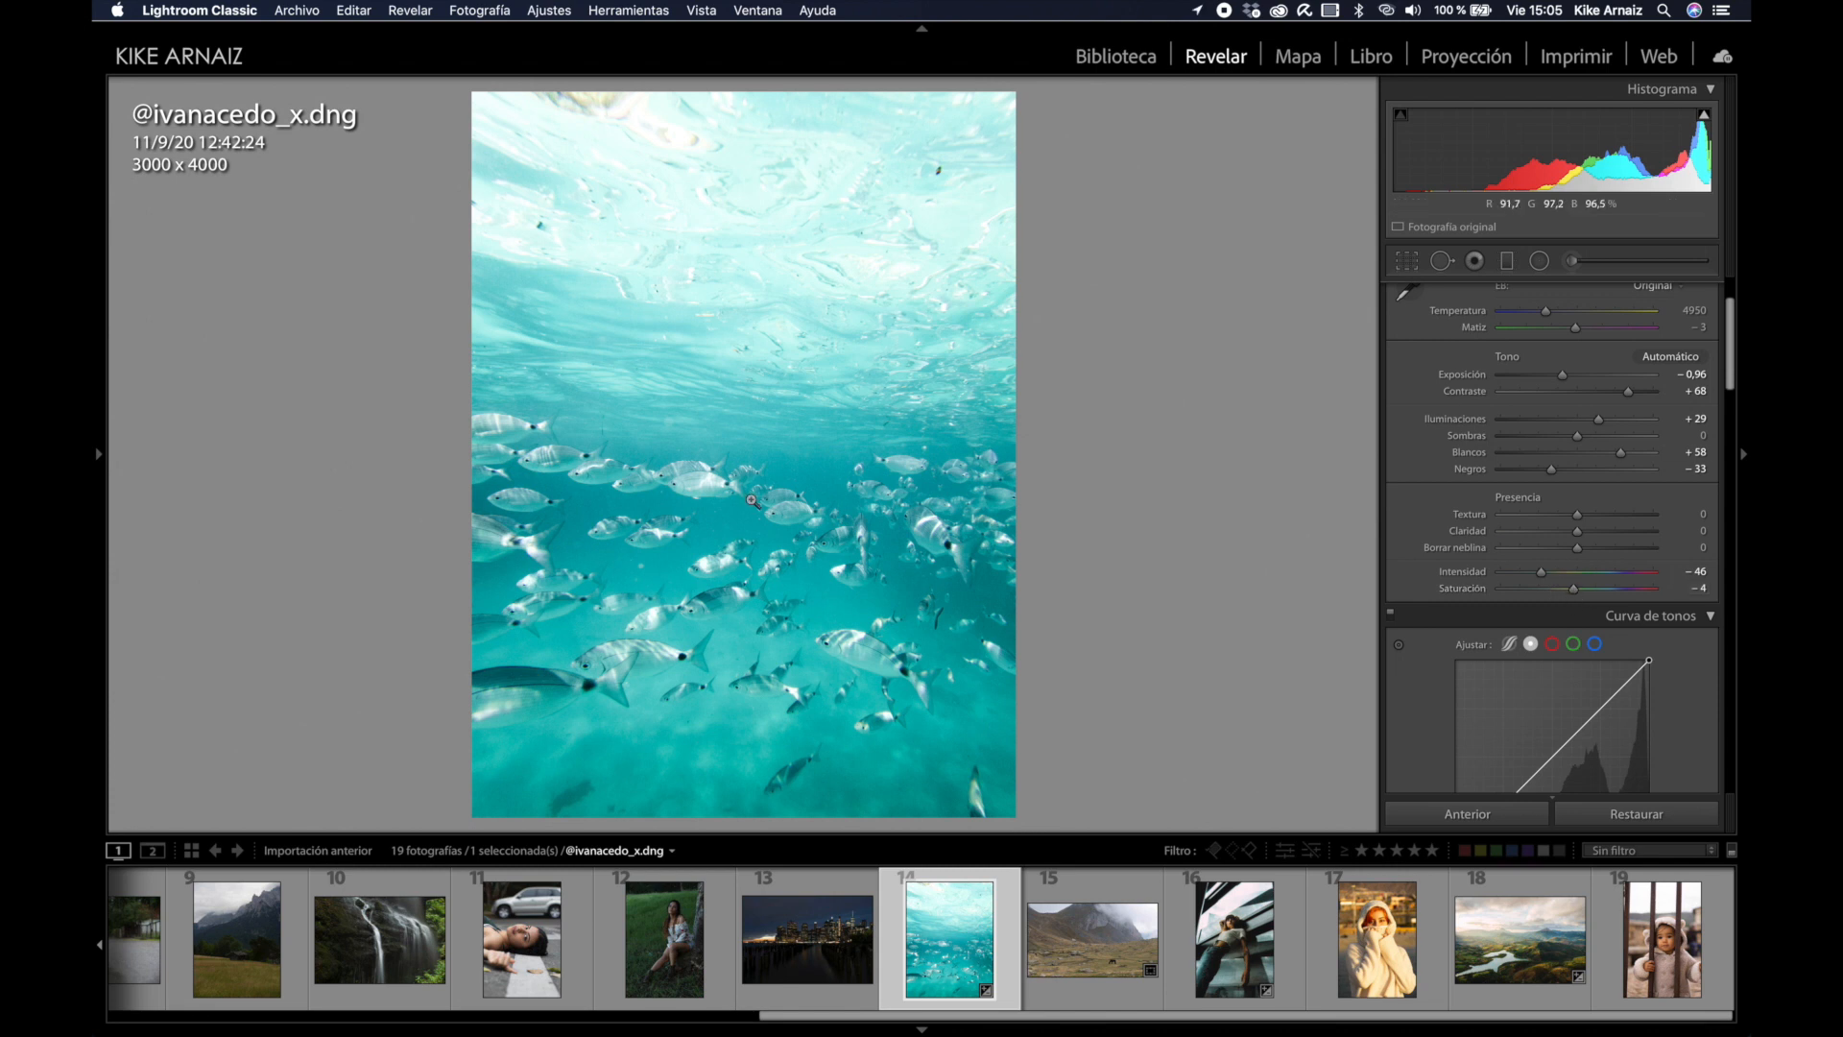
Step: Try a brightening +0,63 exposure brush stroke over the water, undo it, and close the brush
{"action": "key", "text": "k"}
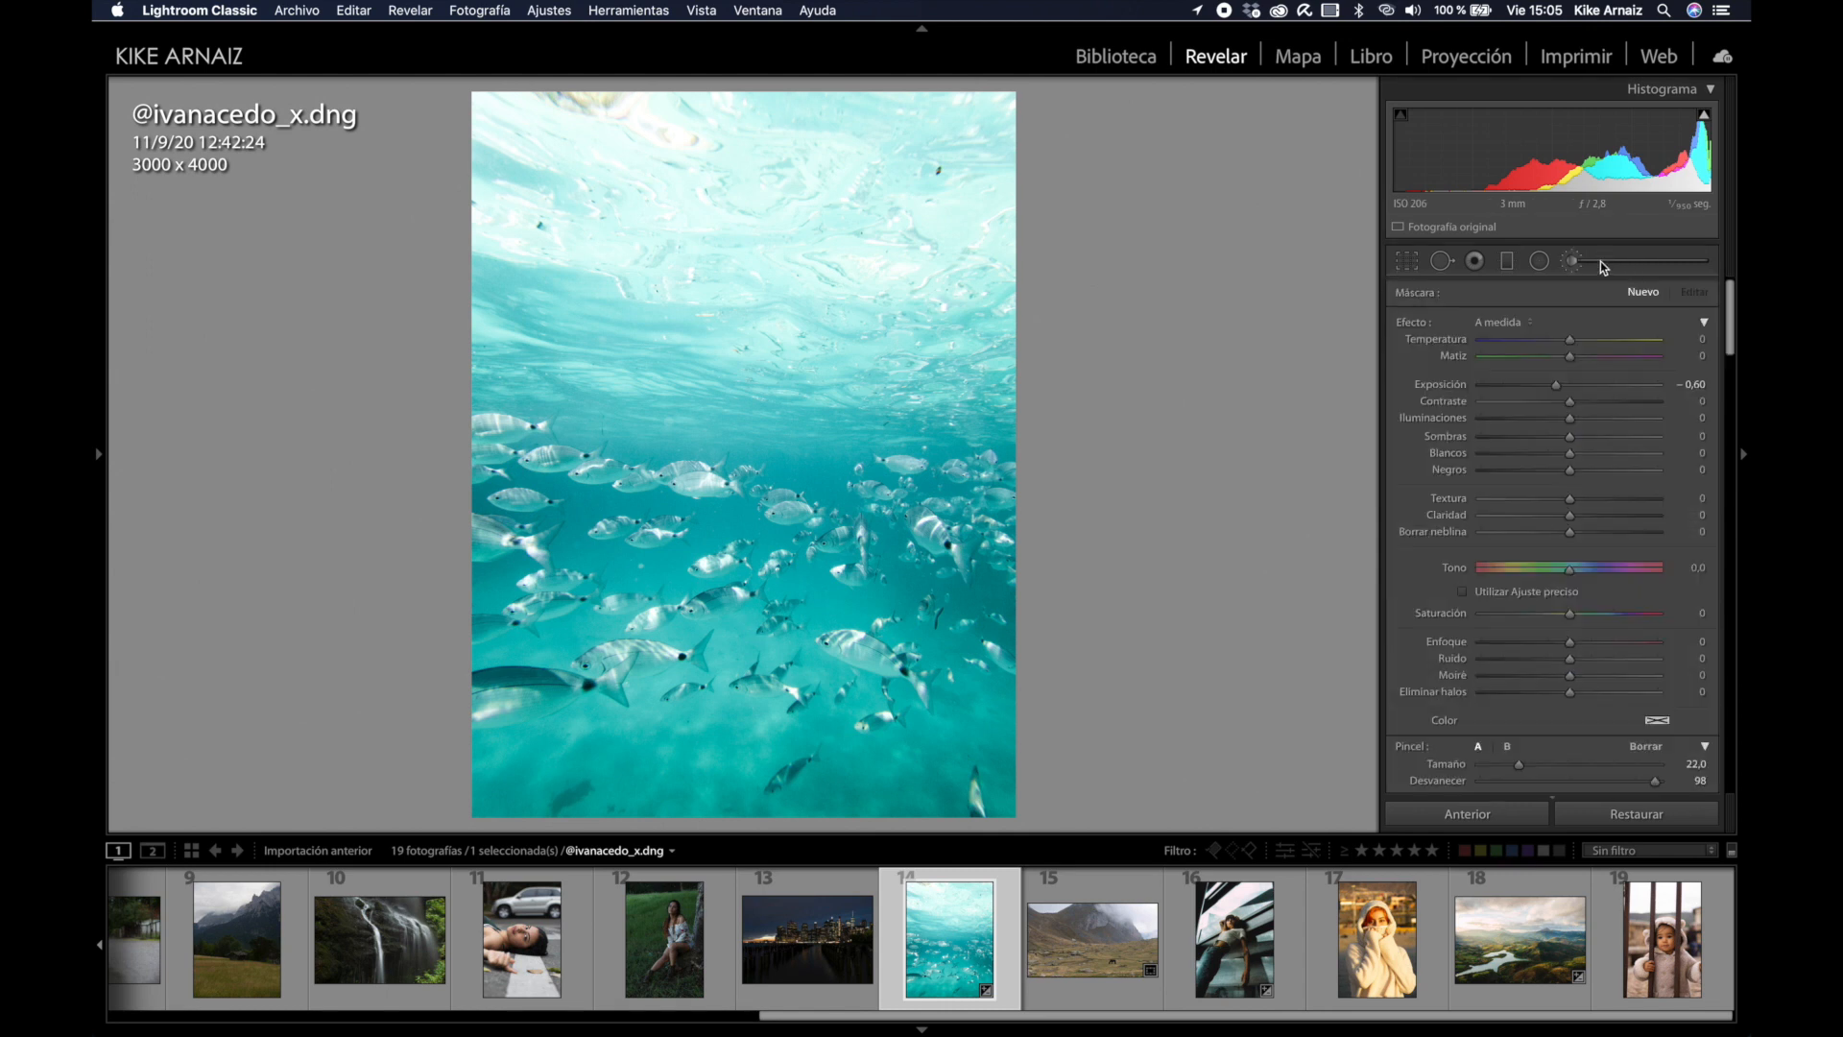
{"action": "key", "text": "alt"}
{"action": "left_click_drag", "start_coordinate": [1557, 392], "coordinate": [1584, 387]}
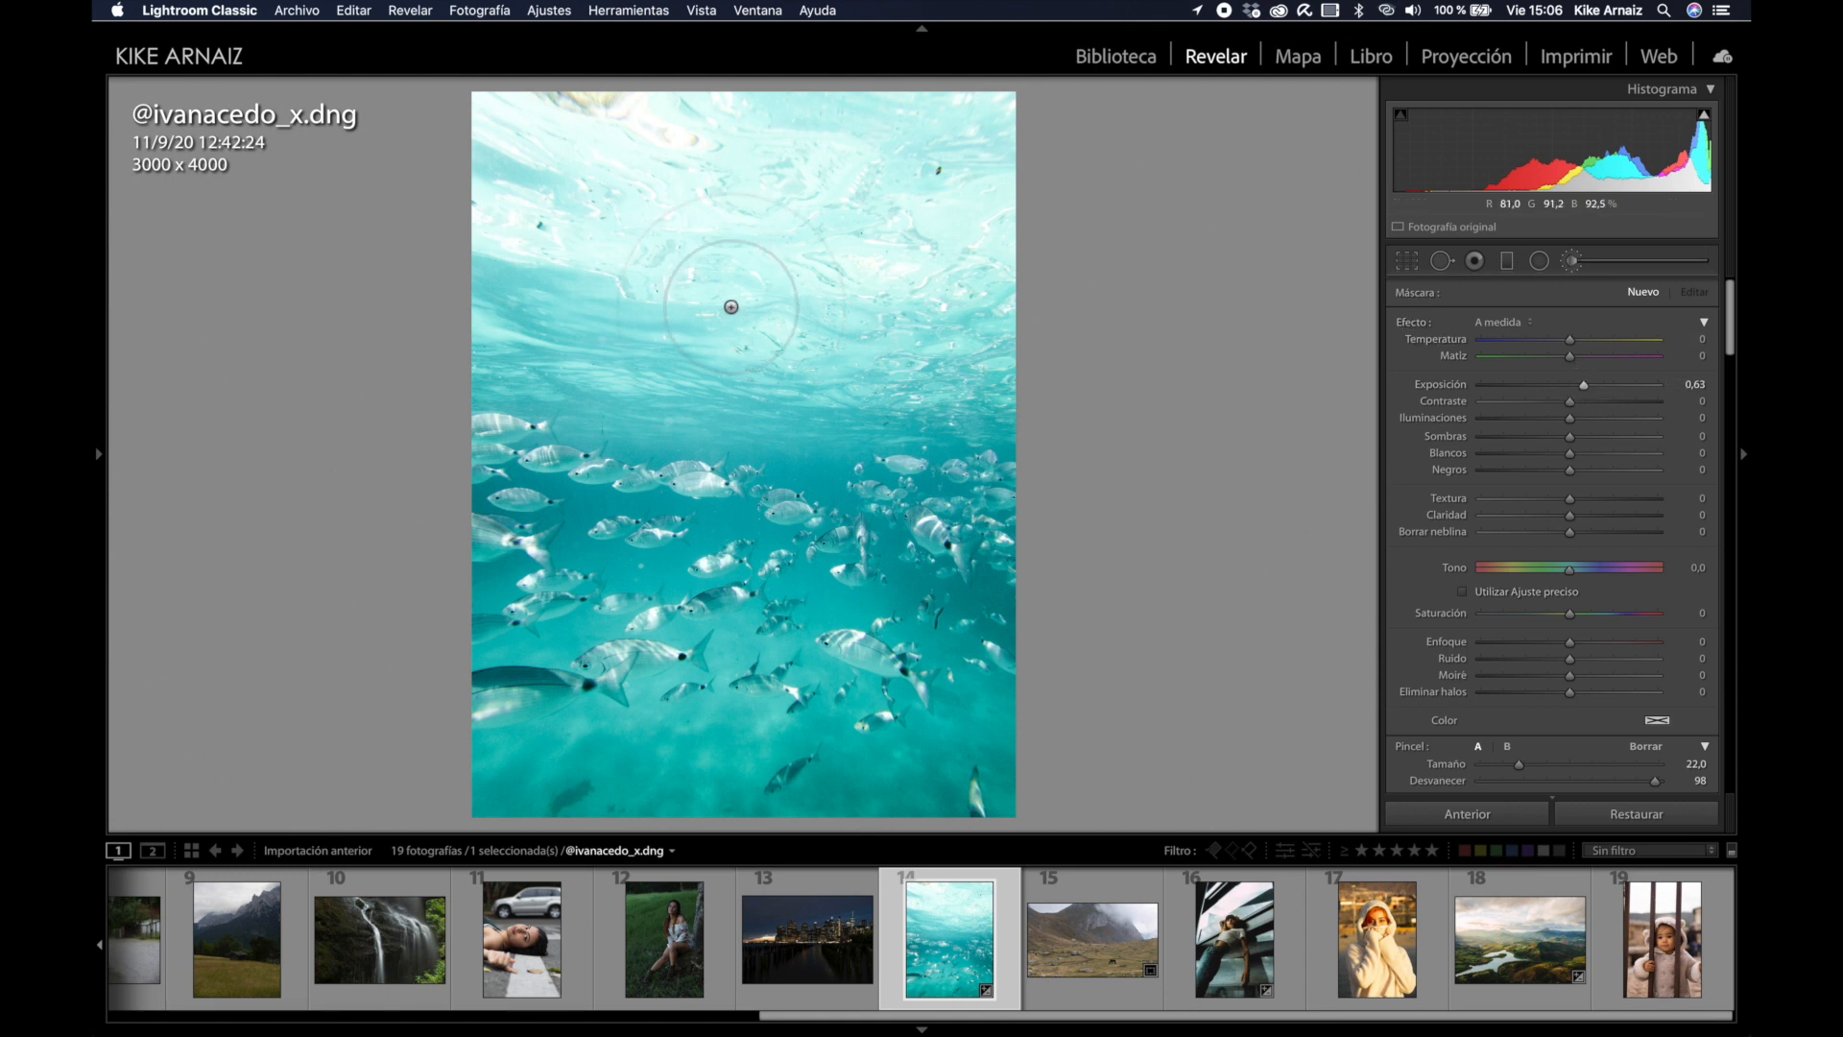
{"action": "left_click_drag", "start_coordinate": [718, 283], "coordinate": [590, 480]}
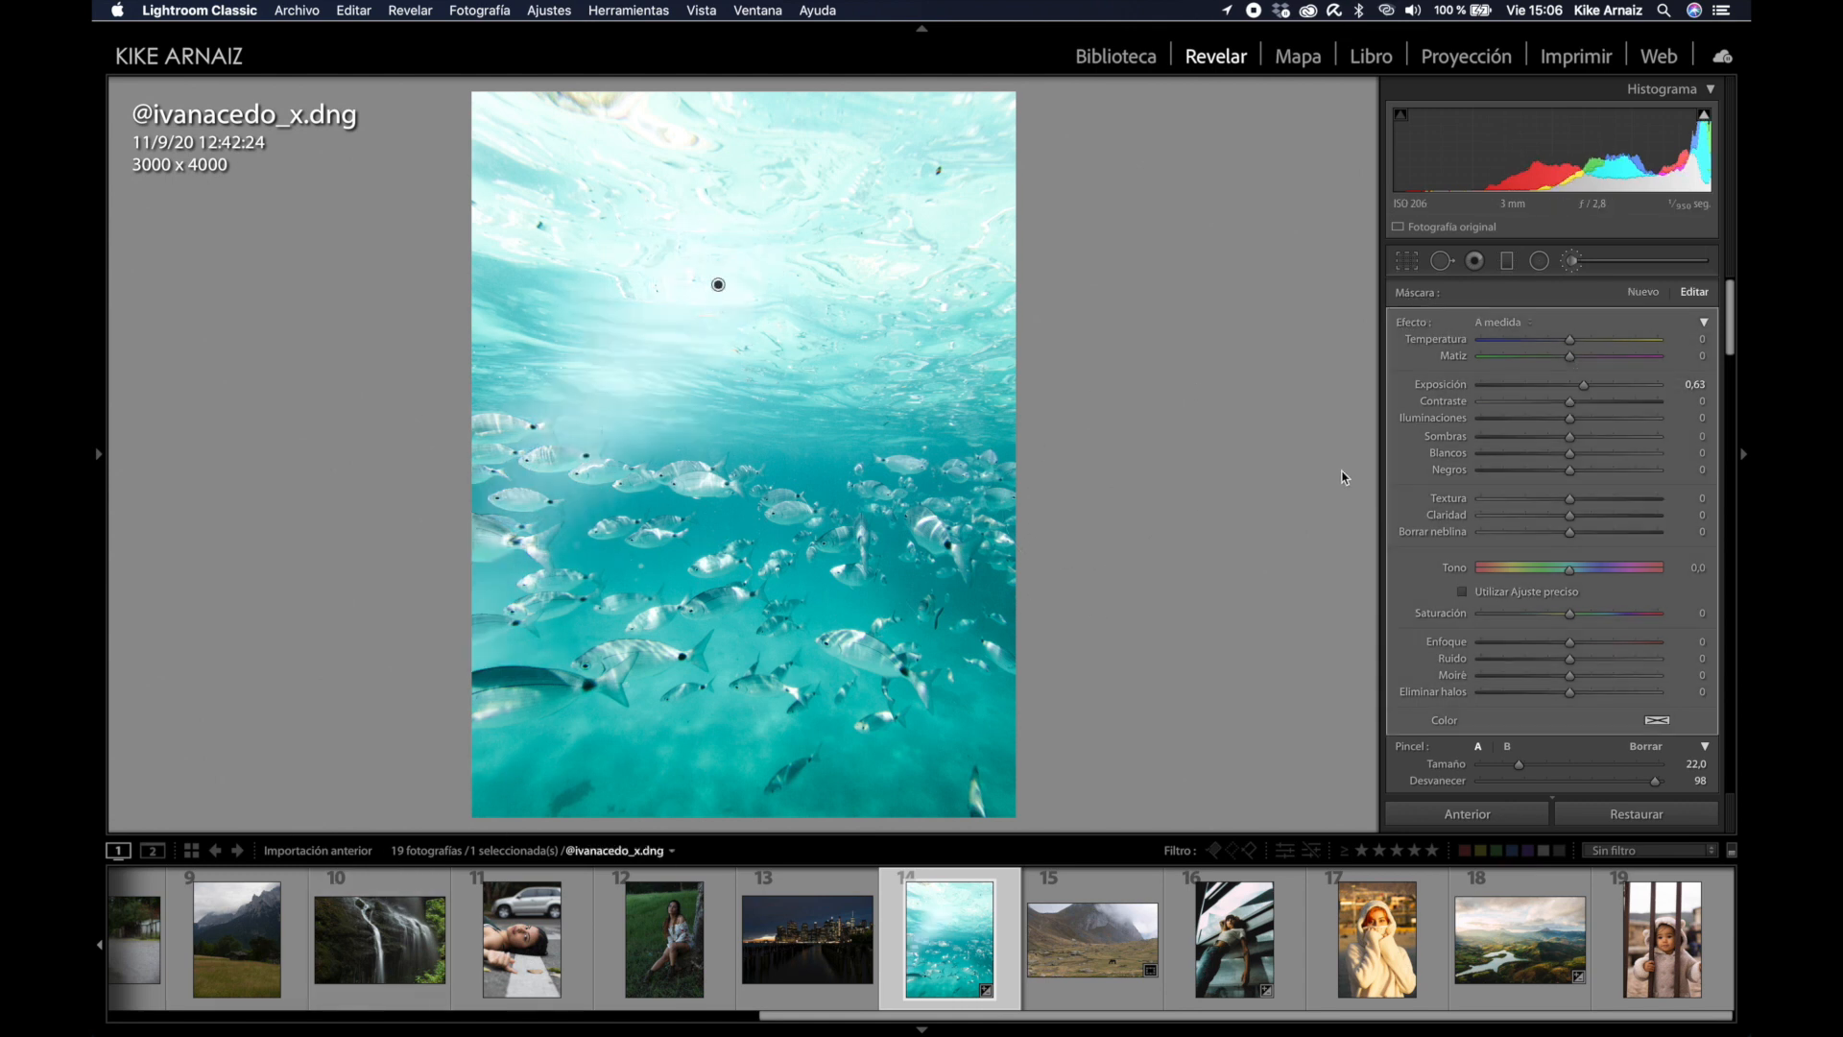
{"action": "key", "text": "super+z"}
{"action": "left_click", "coordinate": [1623, 261]}
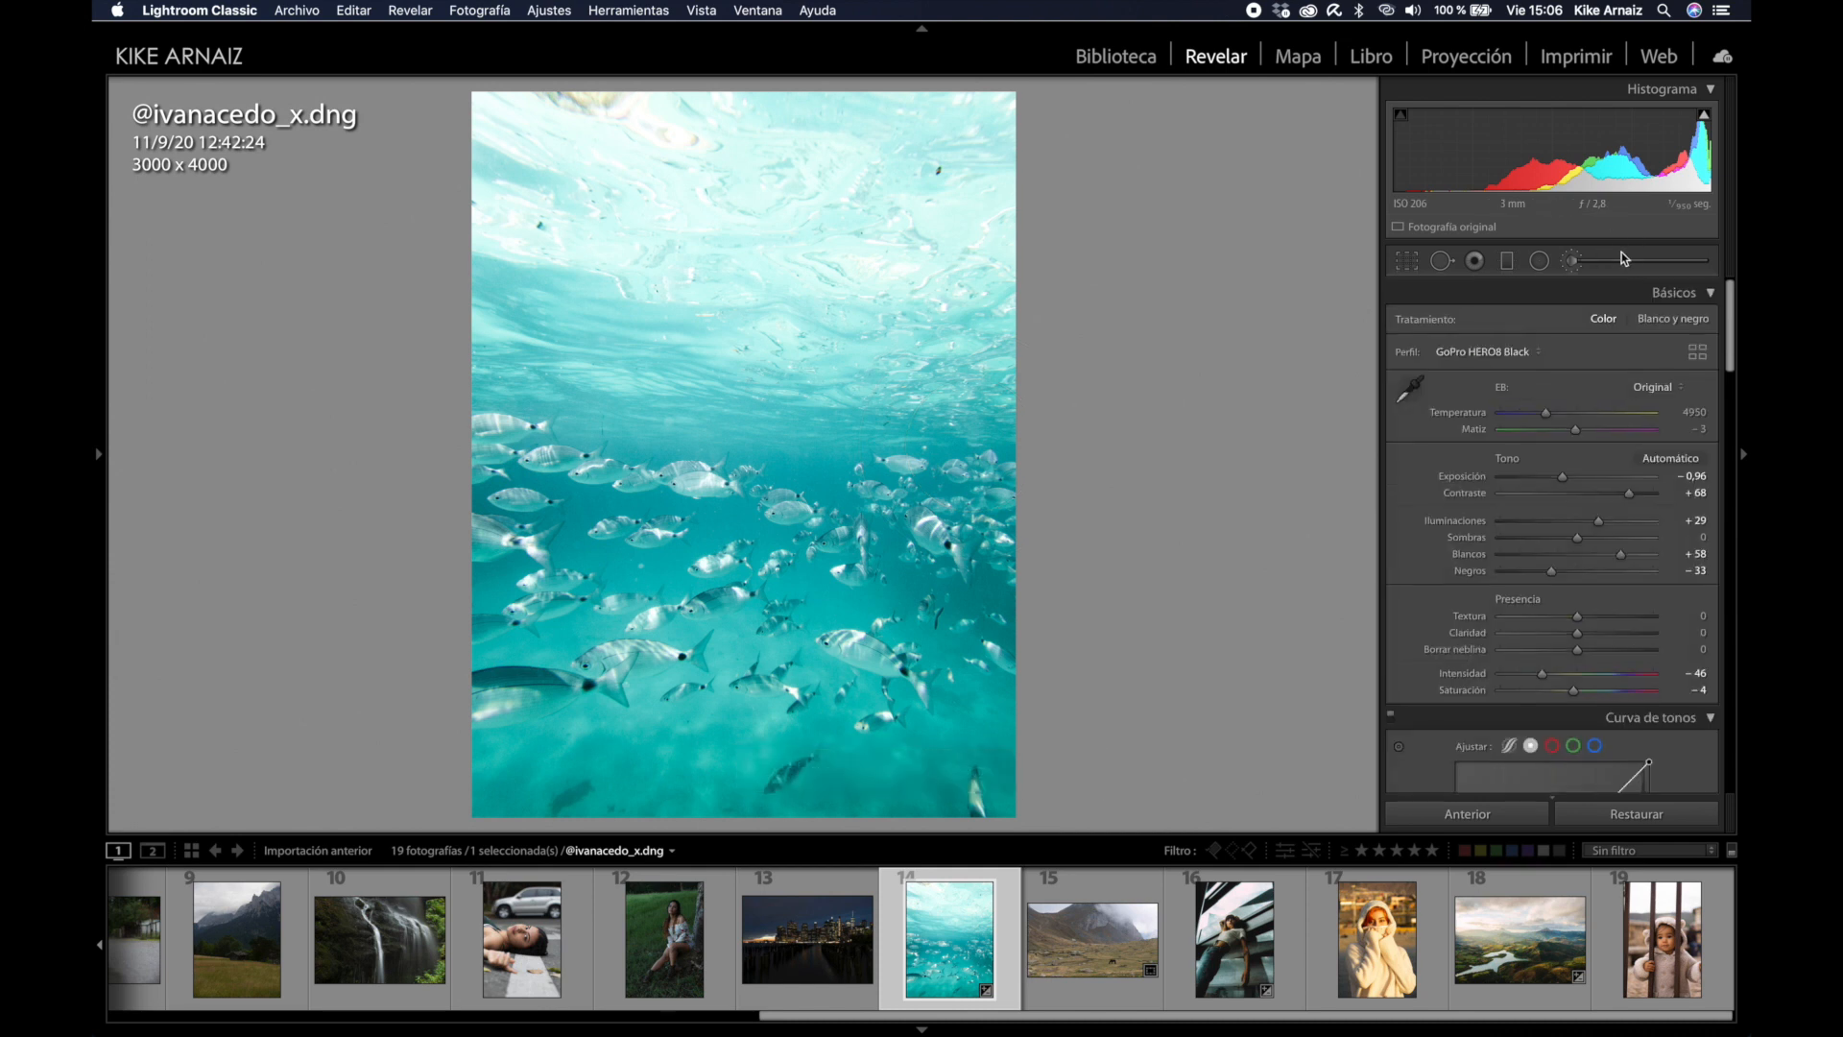
Step: Compare the fish photo before and after side by side, then scroll up through the photos
{"action": "key", "text": "y"}
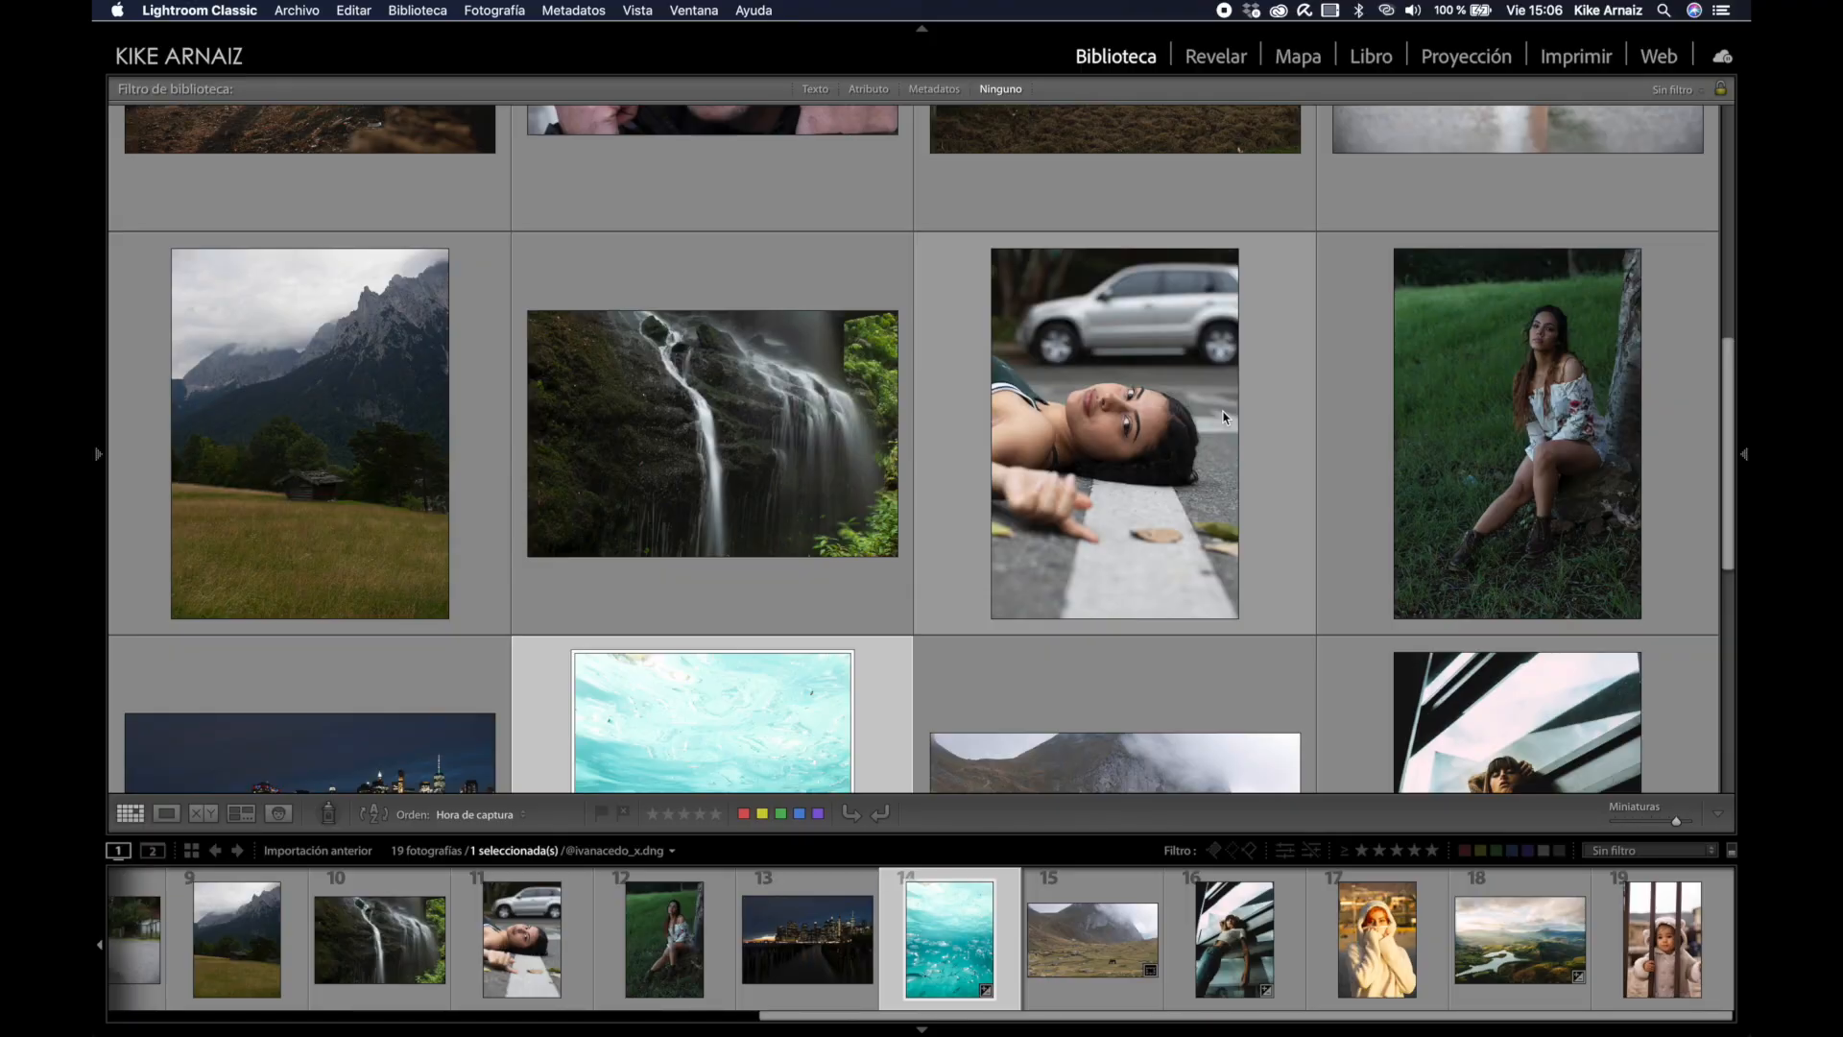
{"action": "scroll", "coordinate": [1224, 418], "scroll_direction": "up", "scroll_amount": 5}
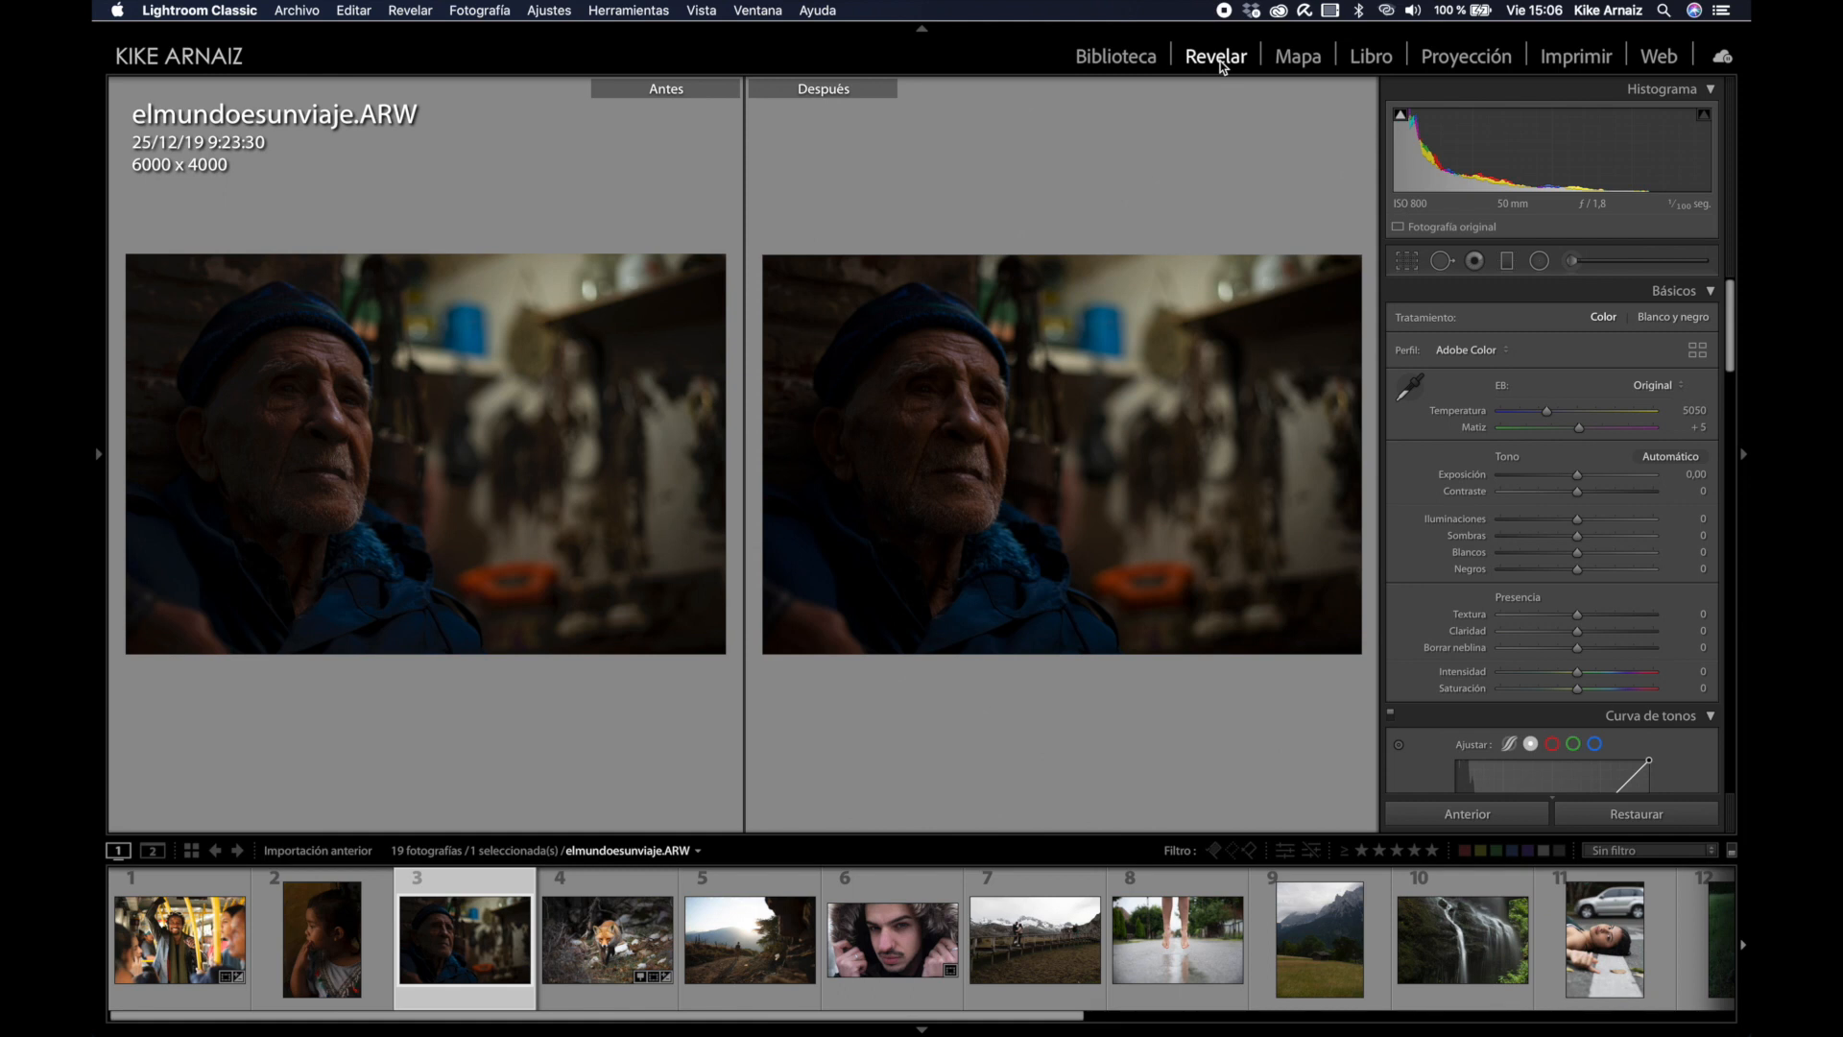
Step: Open the old man portrait alone in Develop and raise its exposure to +1,88
{"action": "key", "text": "g"}
{"action": "left_click", "coordinate": [1206, 60]}
{"action": "key", "text": "y"}
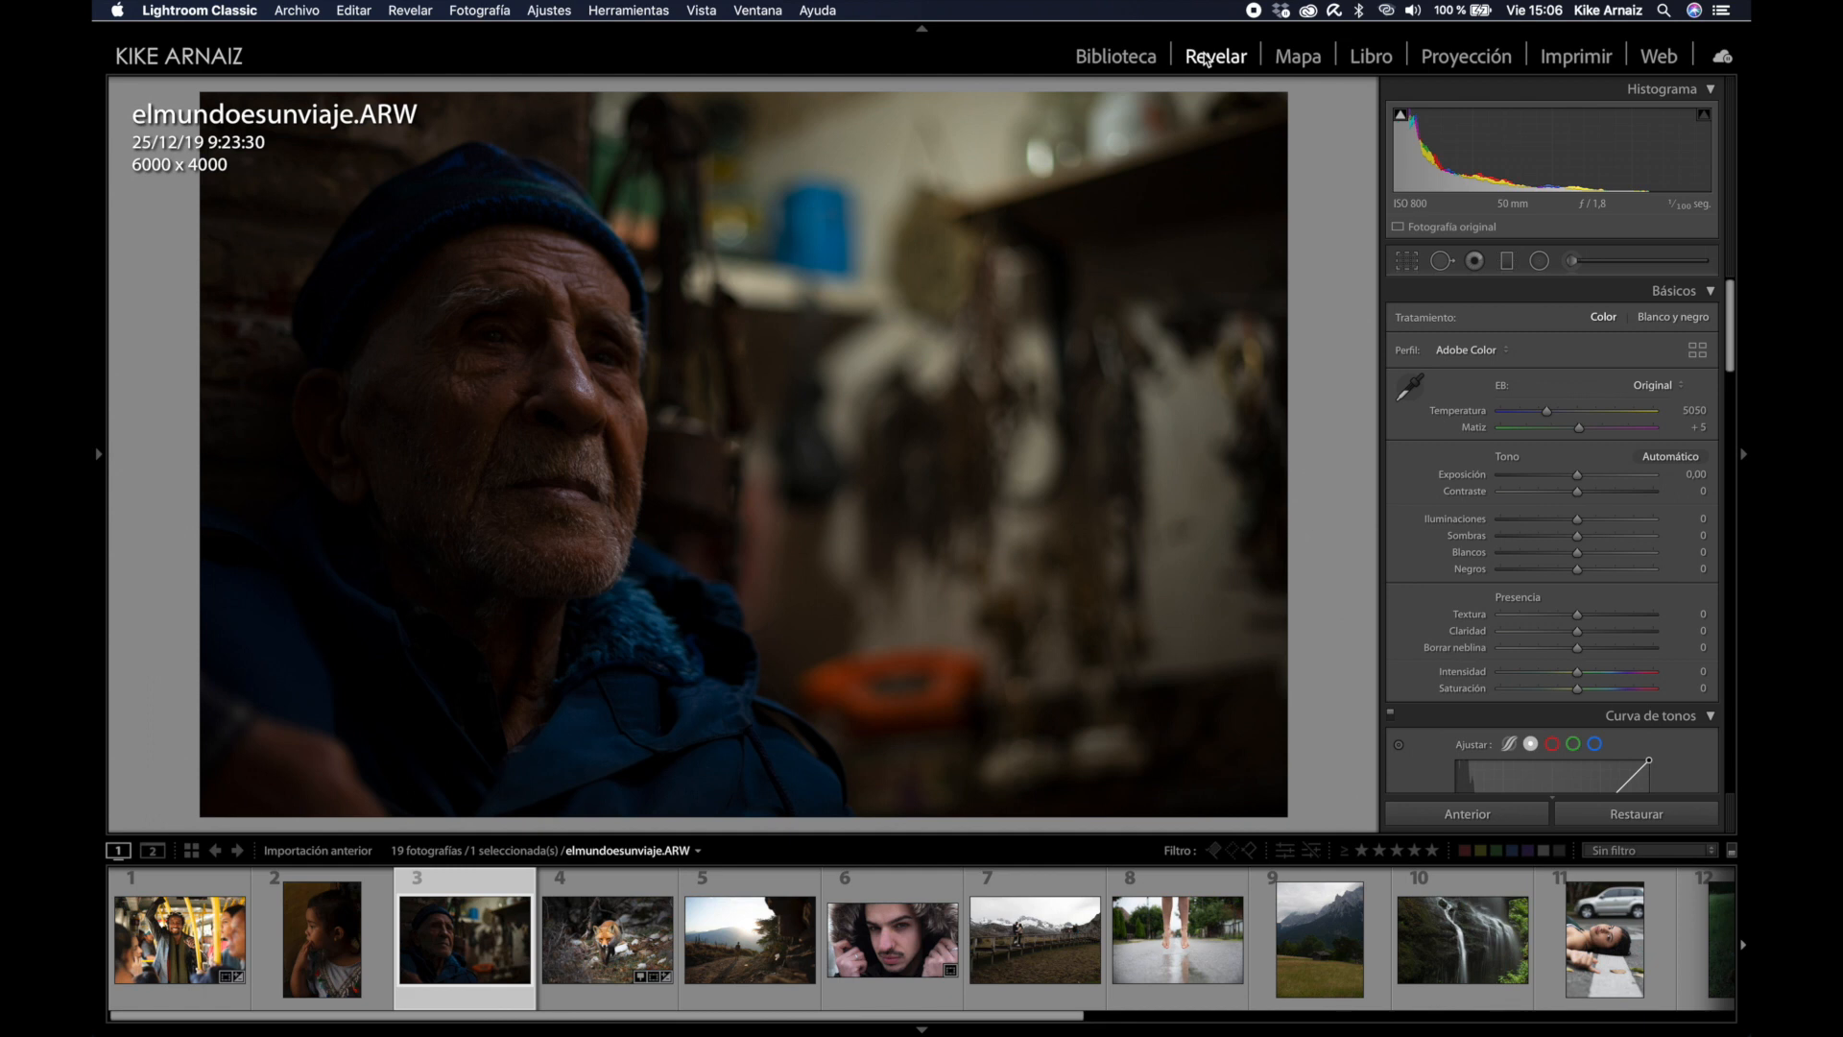
{"action": "left_click_drag", "start_coordinate": [1485, 119], "coordinate": [1540, 119]}
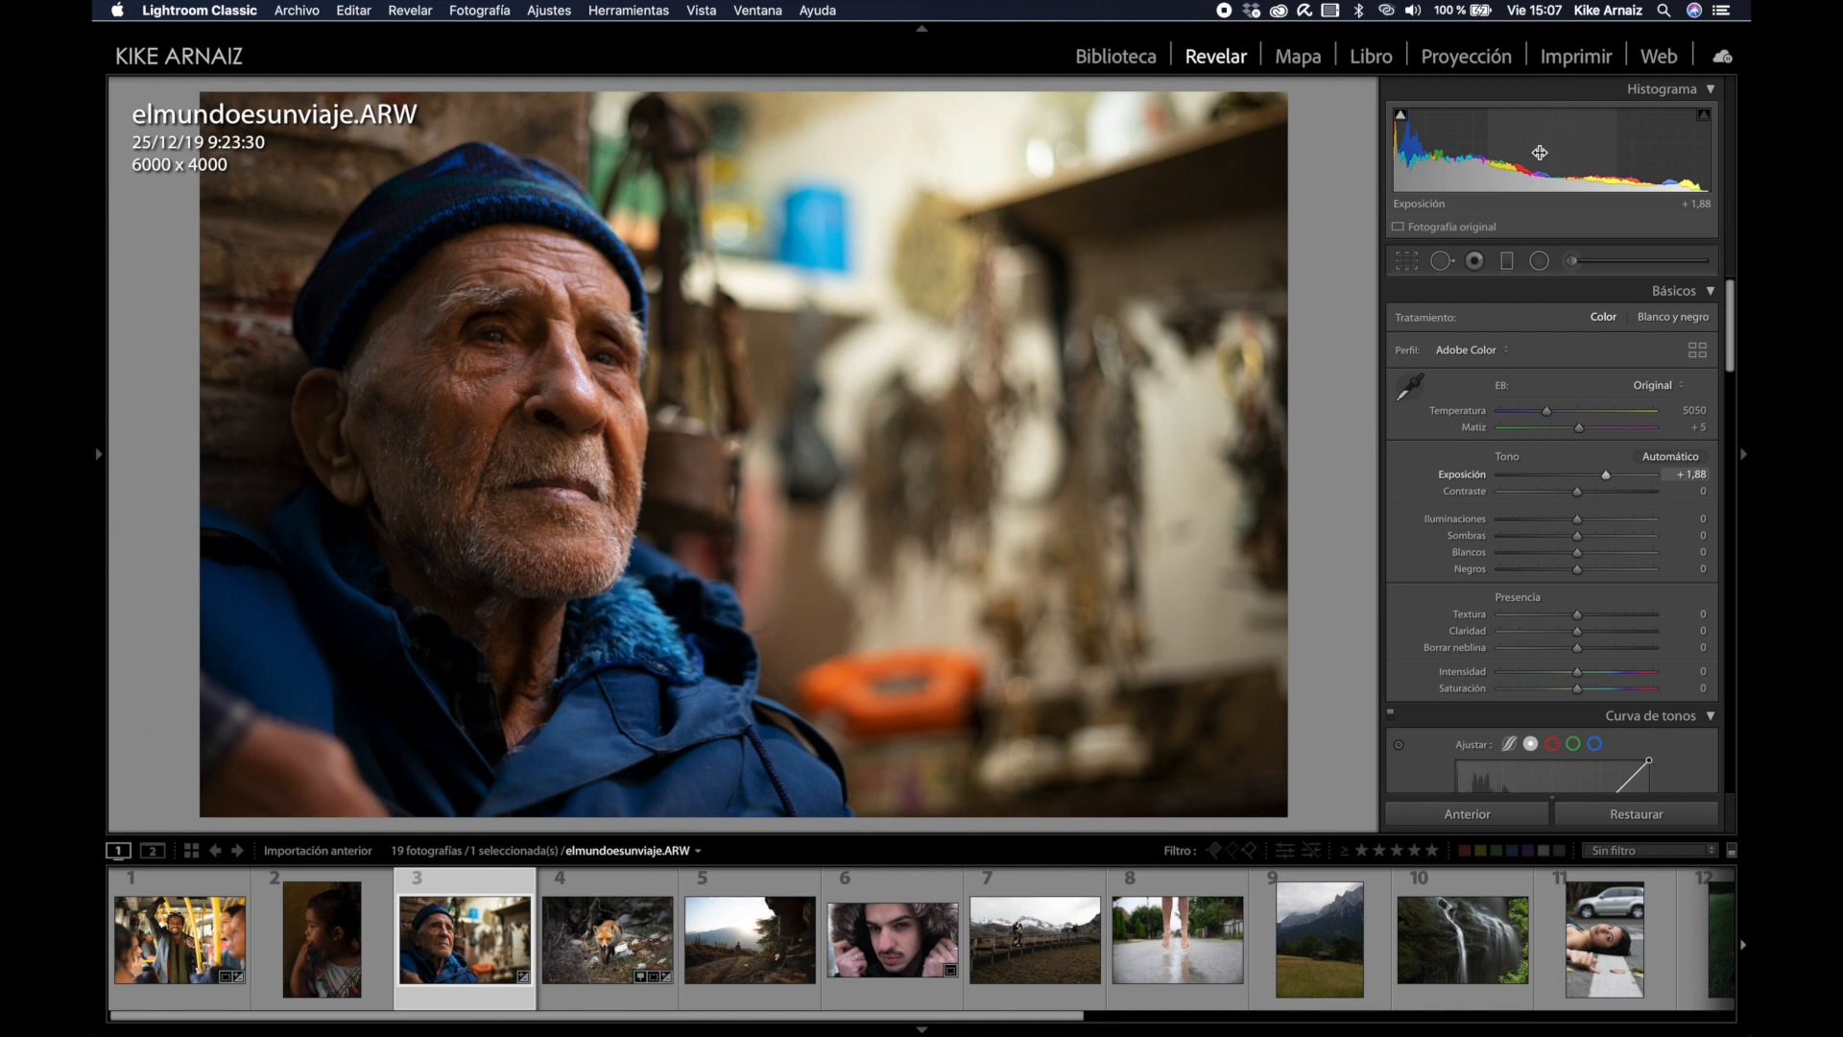
Step: Convert the old man portrait to black and white with blacks at −26
{"action": "key", "text": "v"}
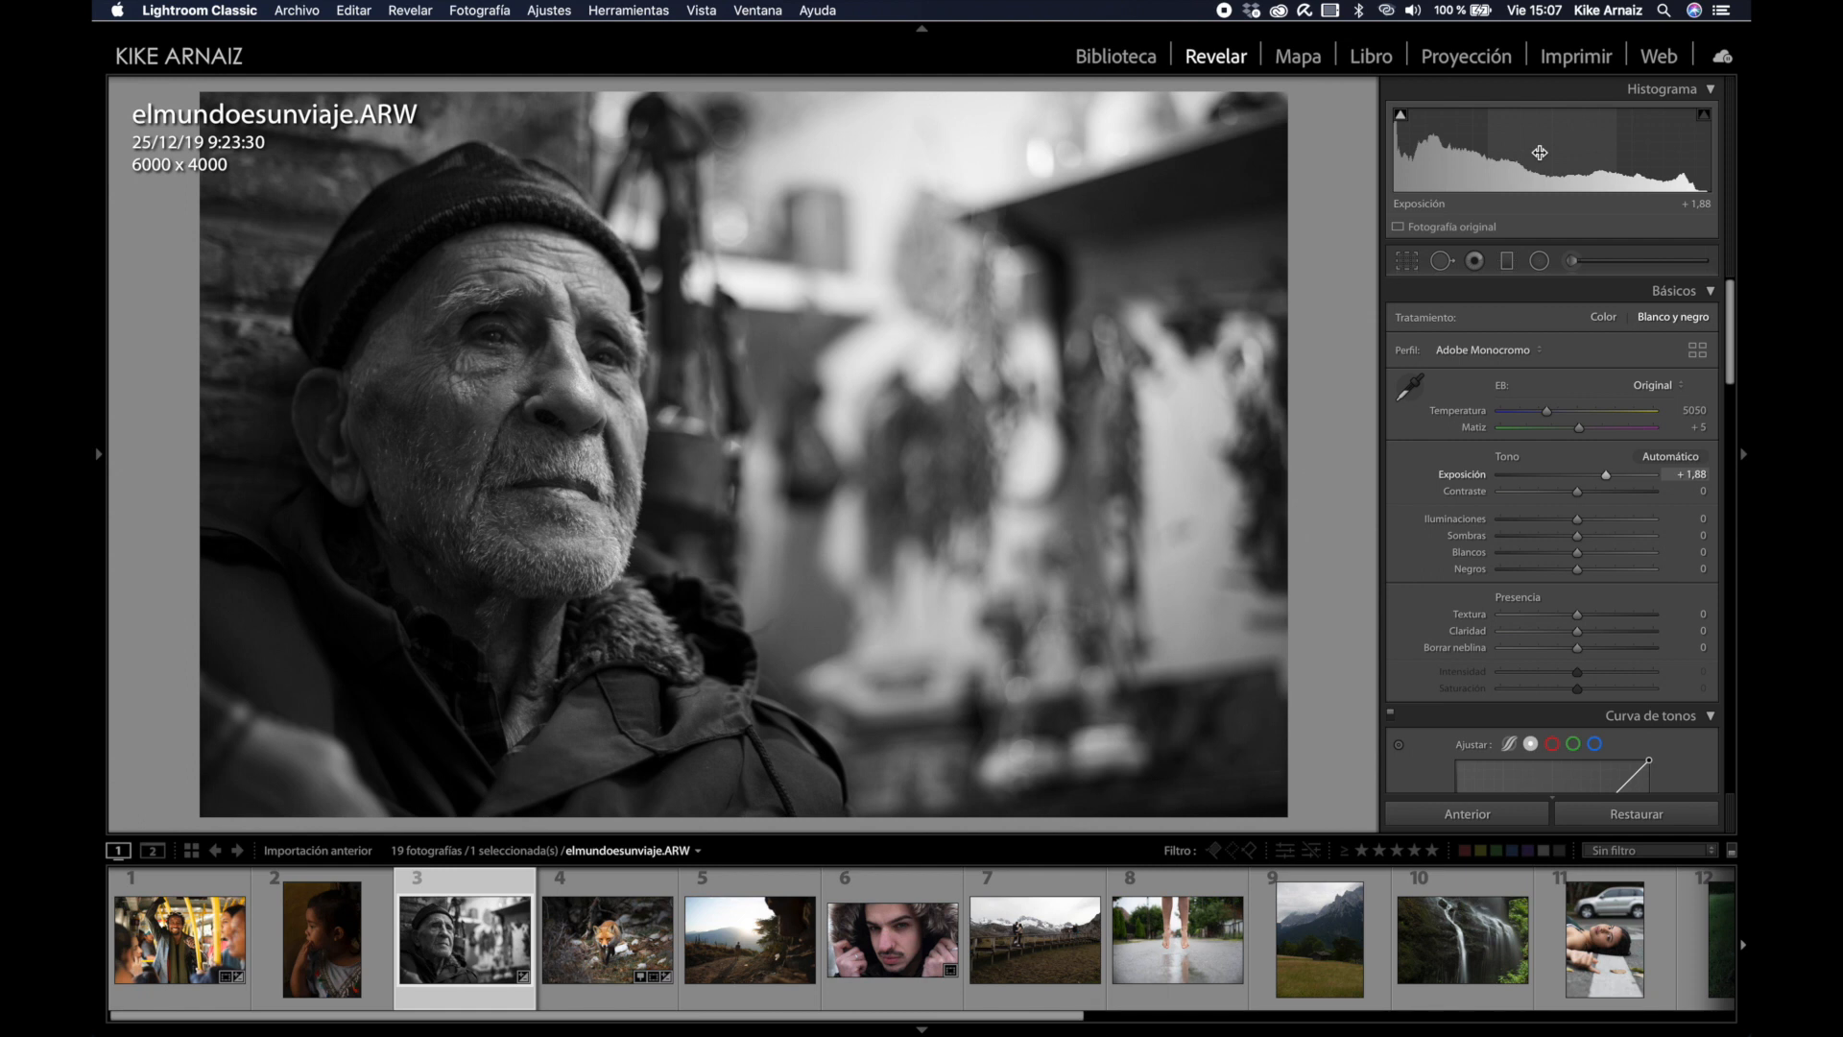
{"action": "left_click", "coordinate": [1578, 572]}
{"action": "left_click_drag", "start_coordinate": [1578, 573], "coordinate": [1624, 543]}
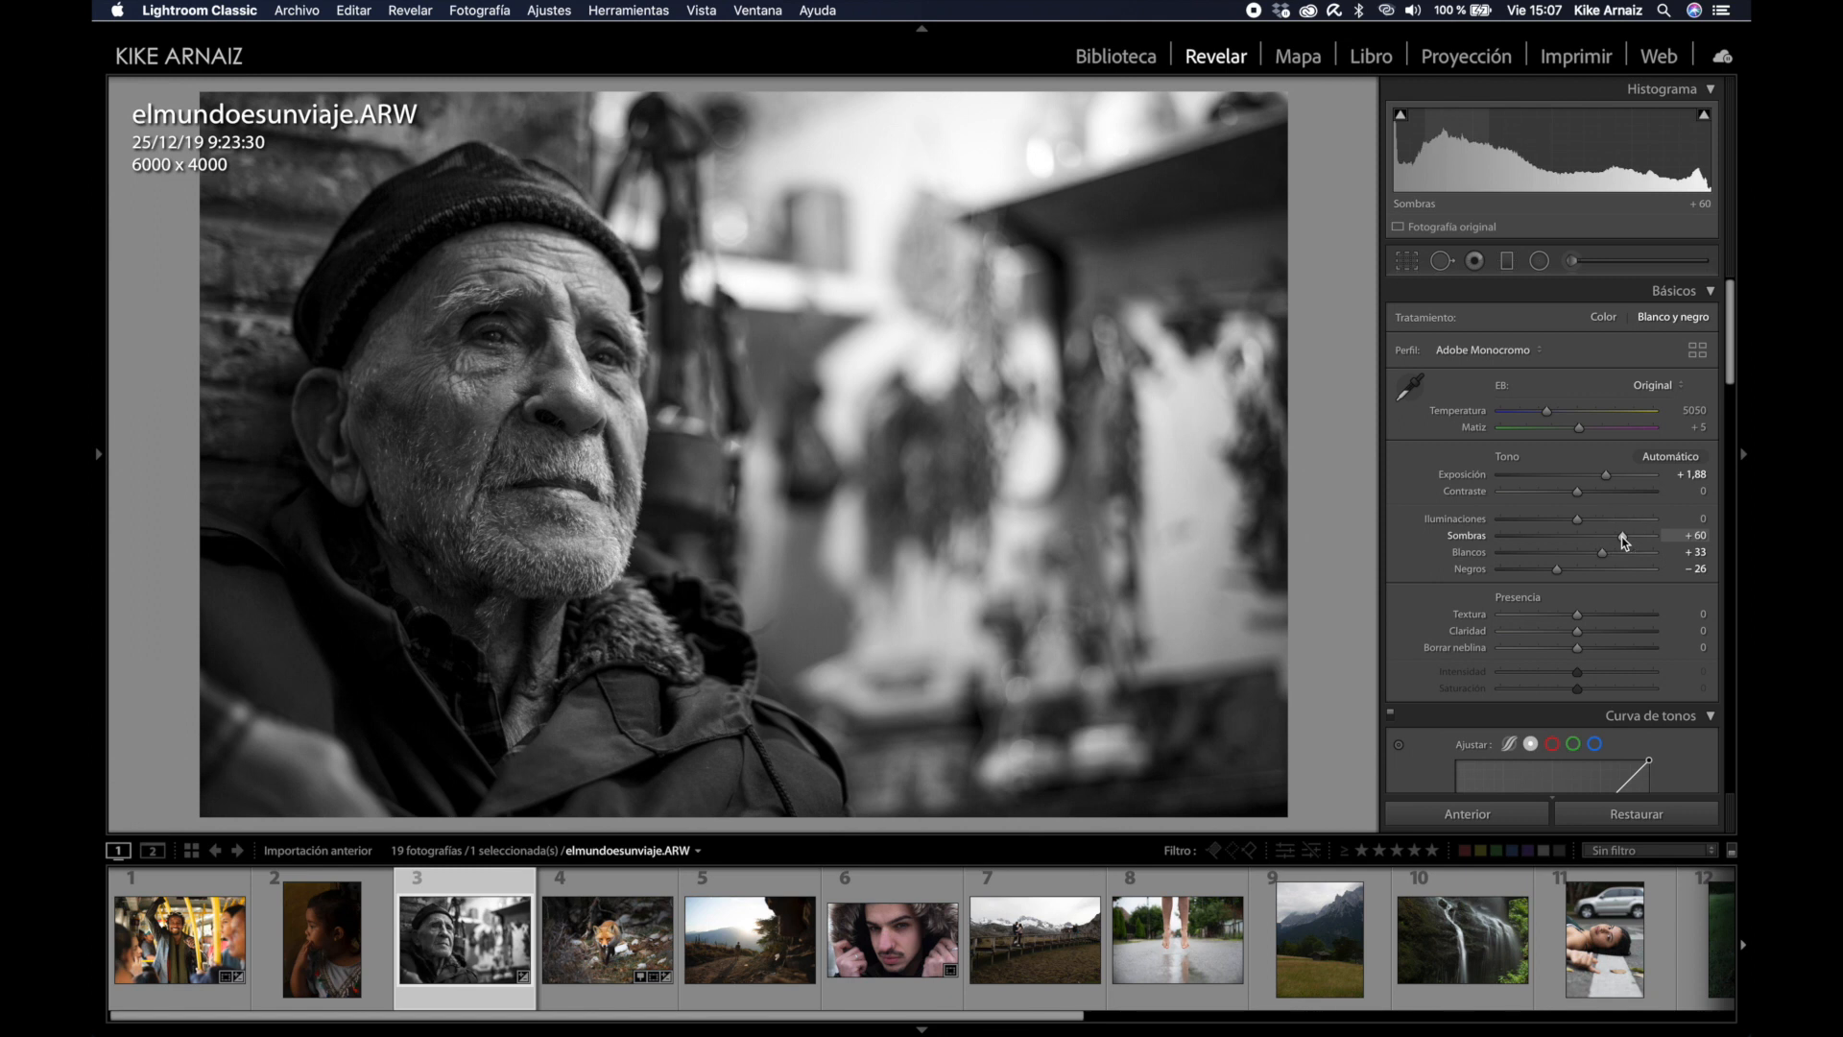
Step: Set the black-and-white mix to red +44, orange −19 and yellow +82
{"action": "scroll", "coordinate": [1621, 537], "scroll_direction": "down", "scroll_amount": 15}
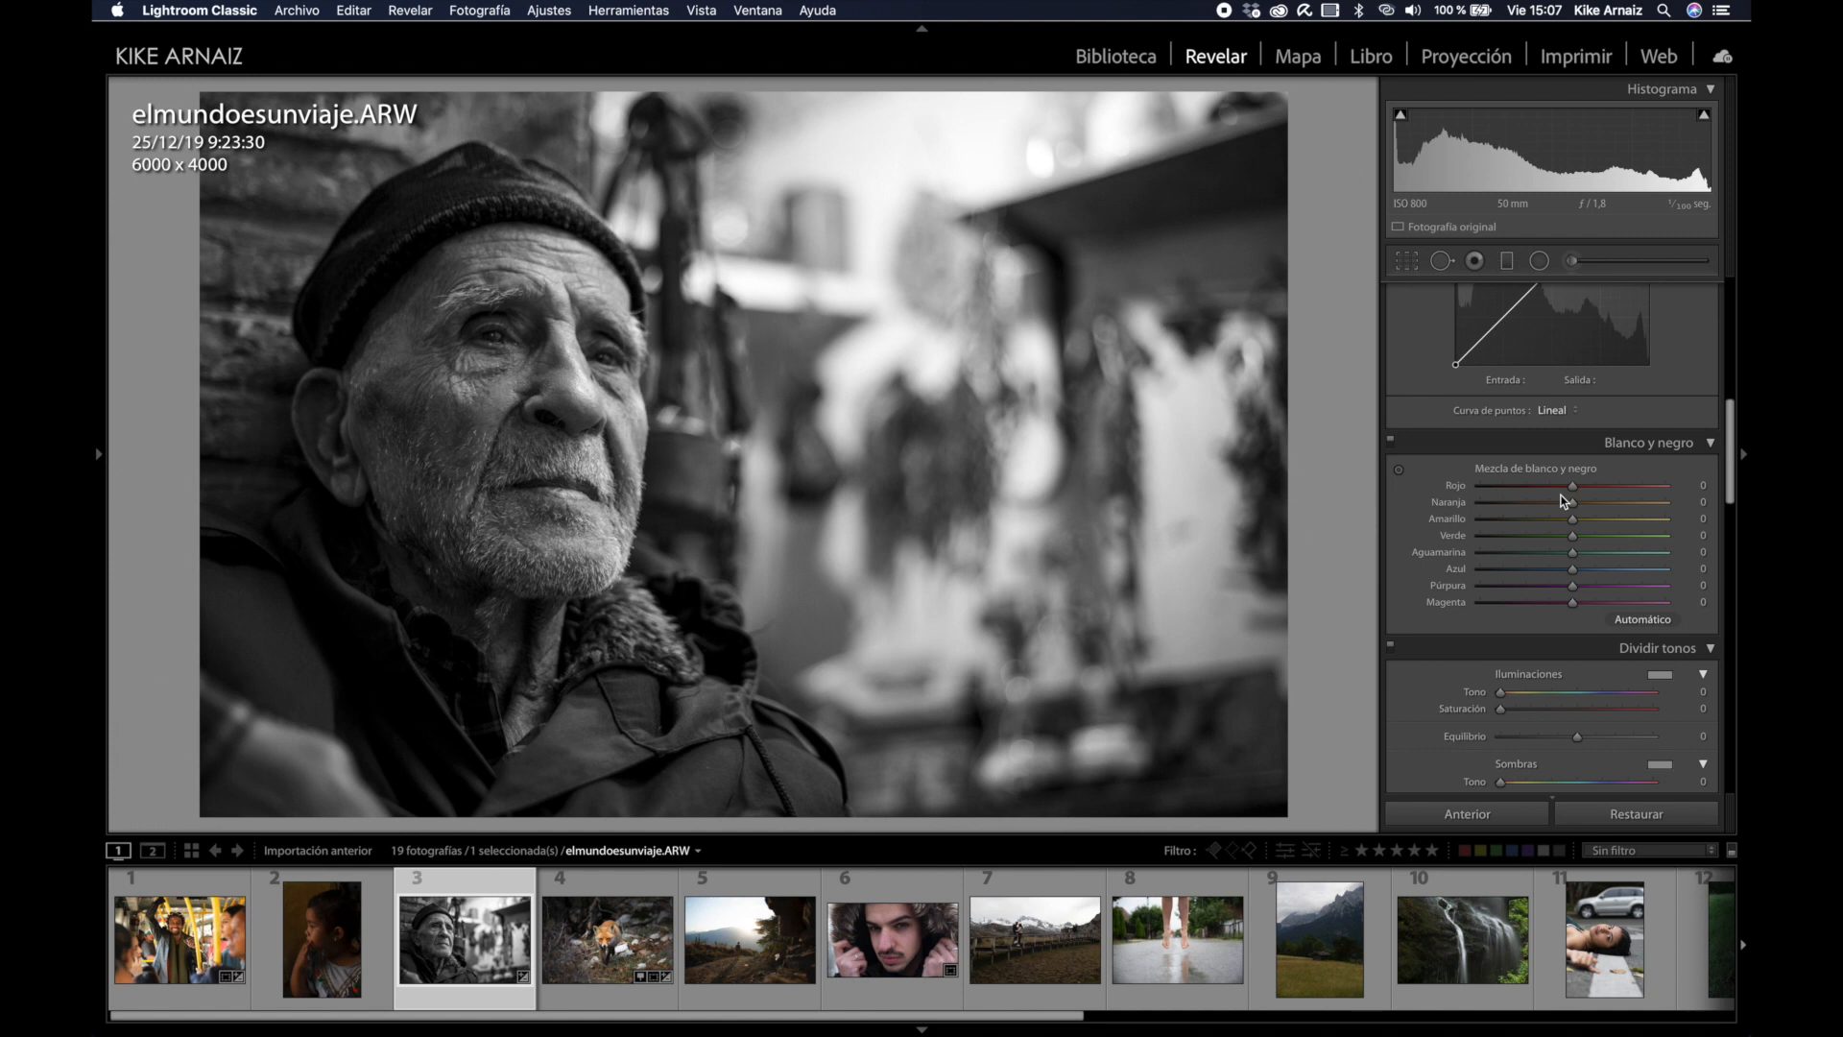
{"action": "mouse_move", "coordinate": [1571, 487]}
{"action": "left_mouse_down"}
{"action": "mouse_move", "coordinate": [1643, 489]}
{"action": "mouse_move", "coordinate": [1555, 506]}
{"action": "left_mouse_up"}
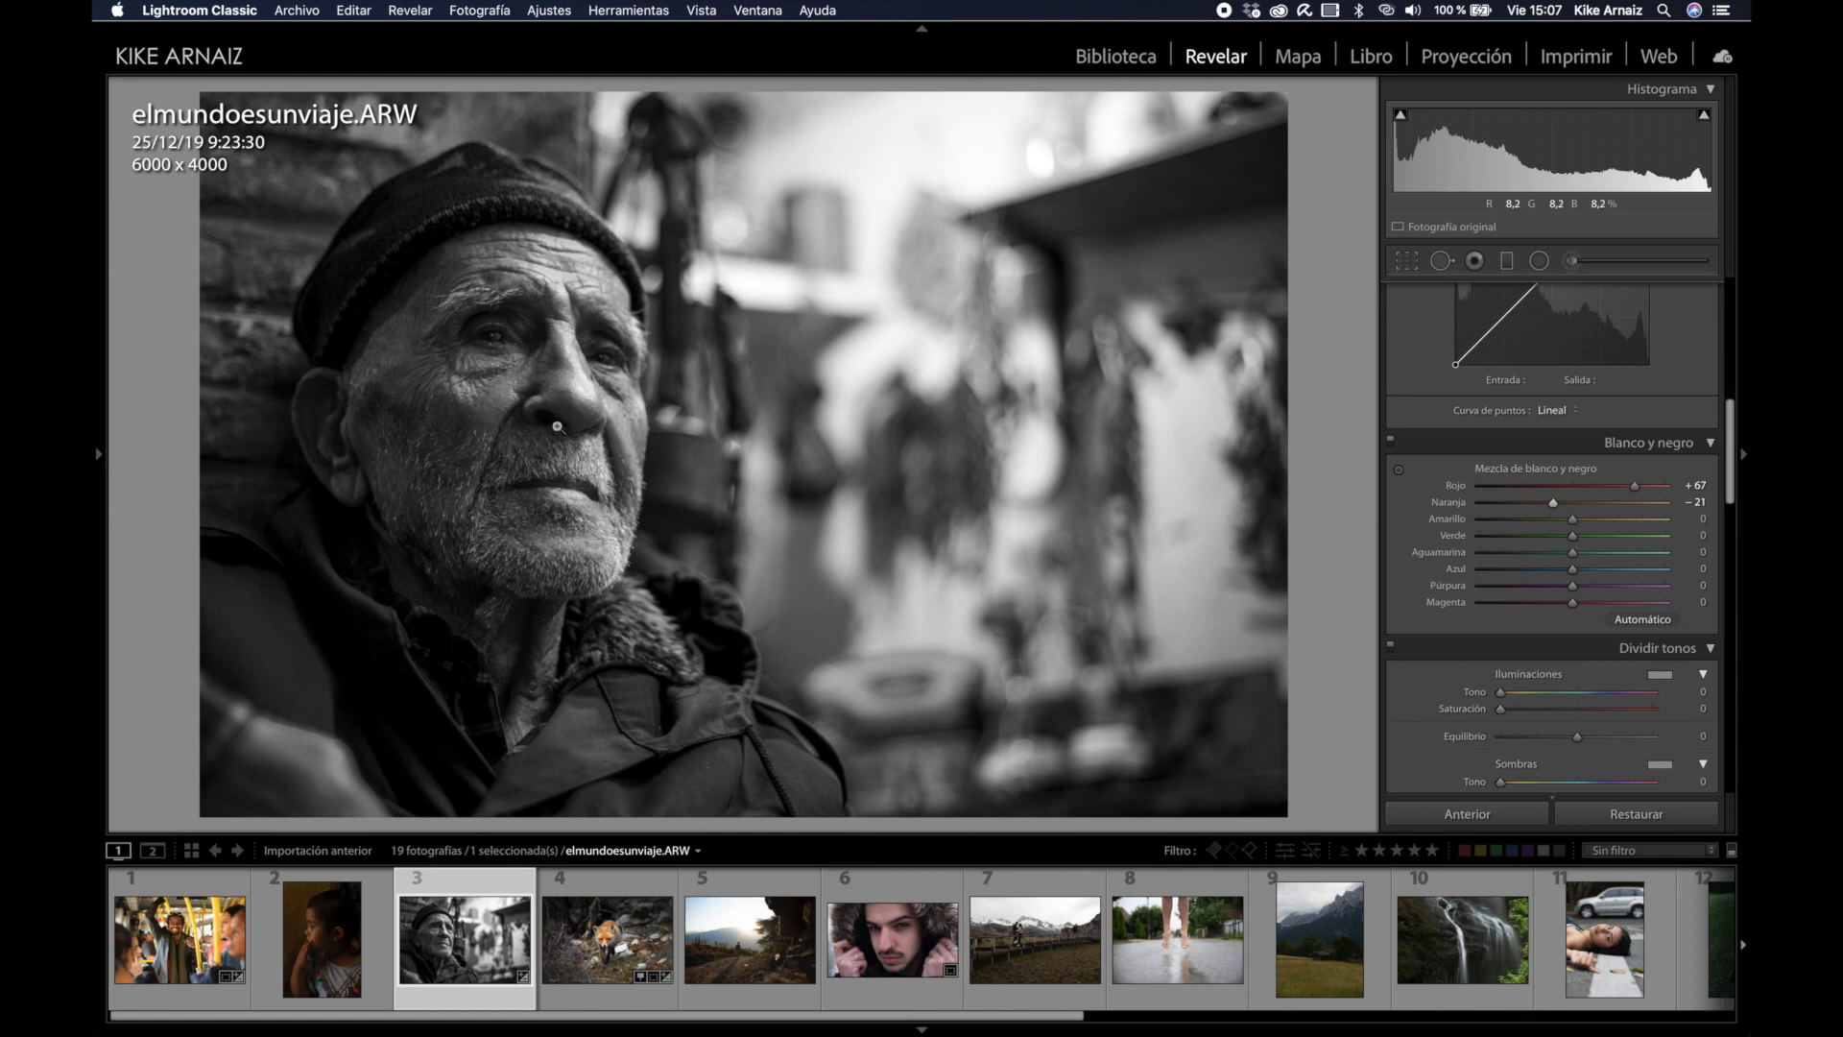
{"action": "left_click_drag", "start_coordinate": [1553, 502], "coordinate": [1654, 545]}
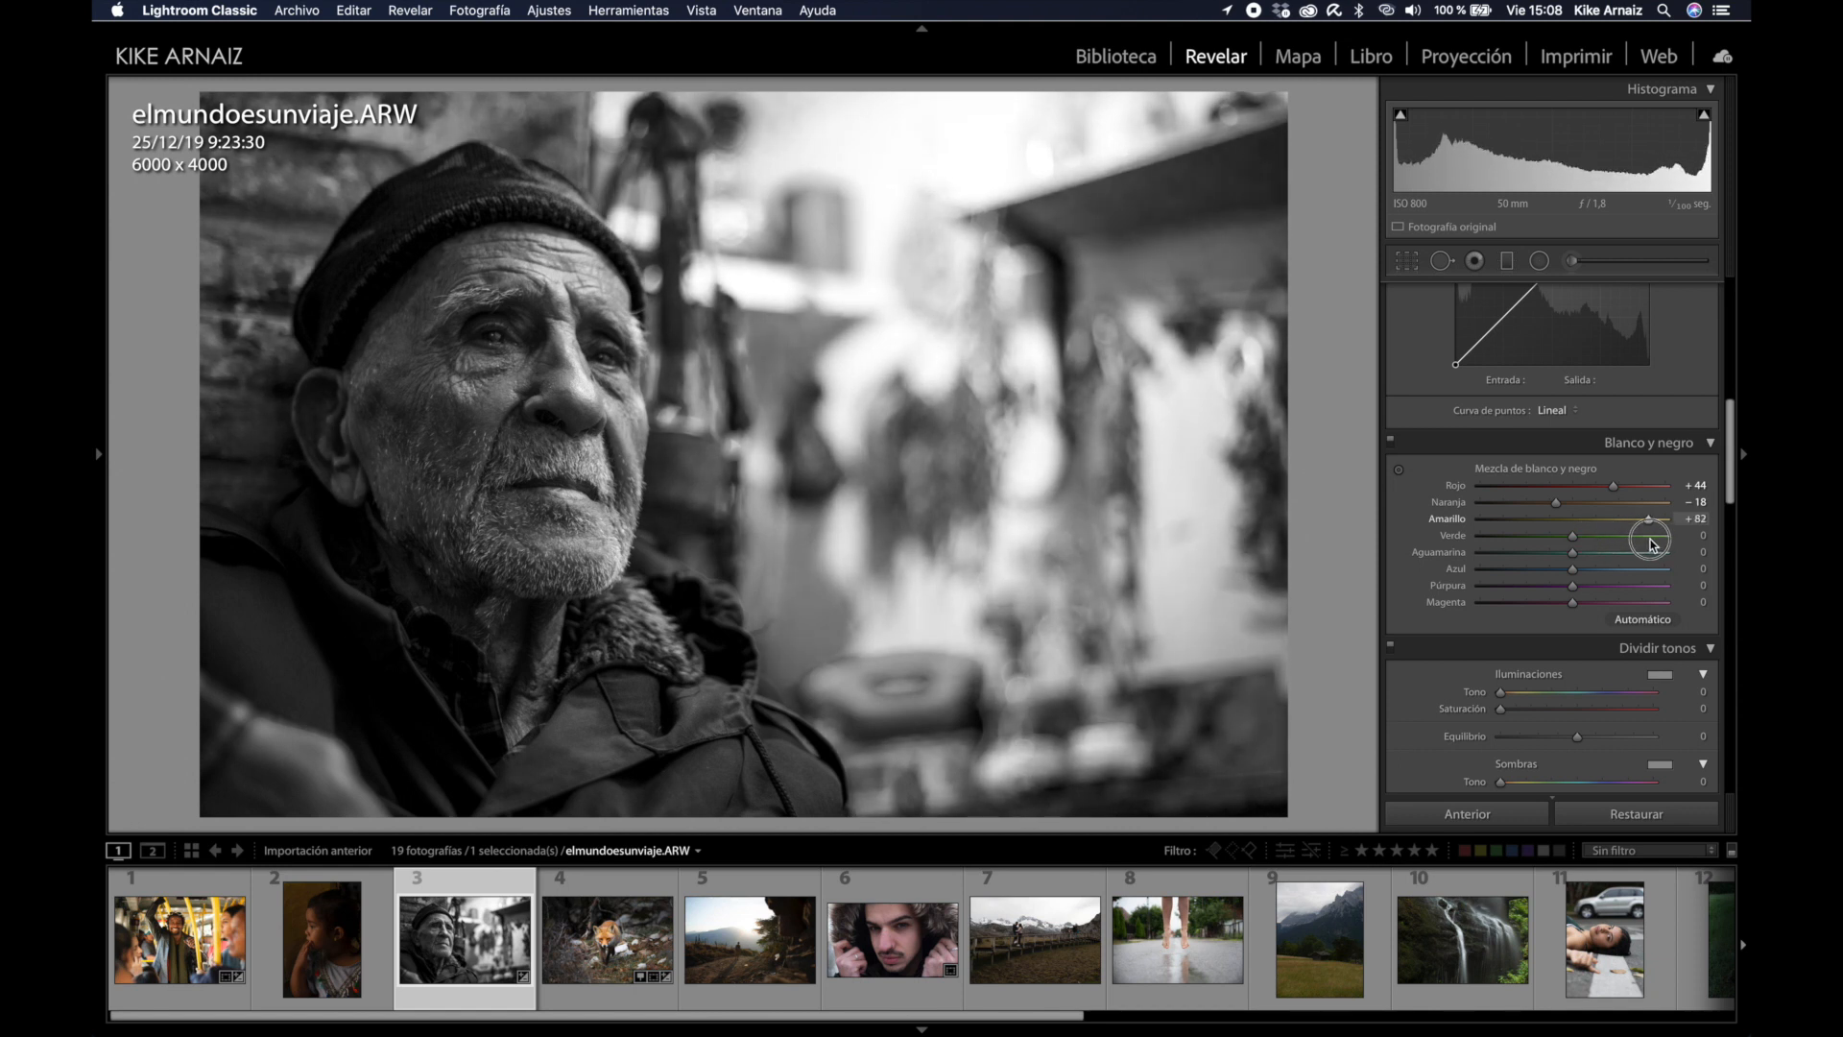
{"action": "left_click_drag", "start_coordinate": [1559, 507], "coordinate": [1557, 506]}
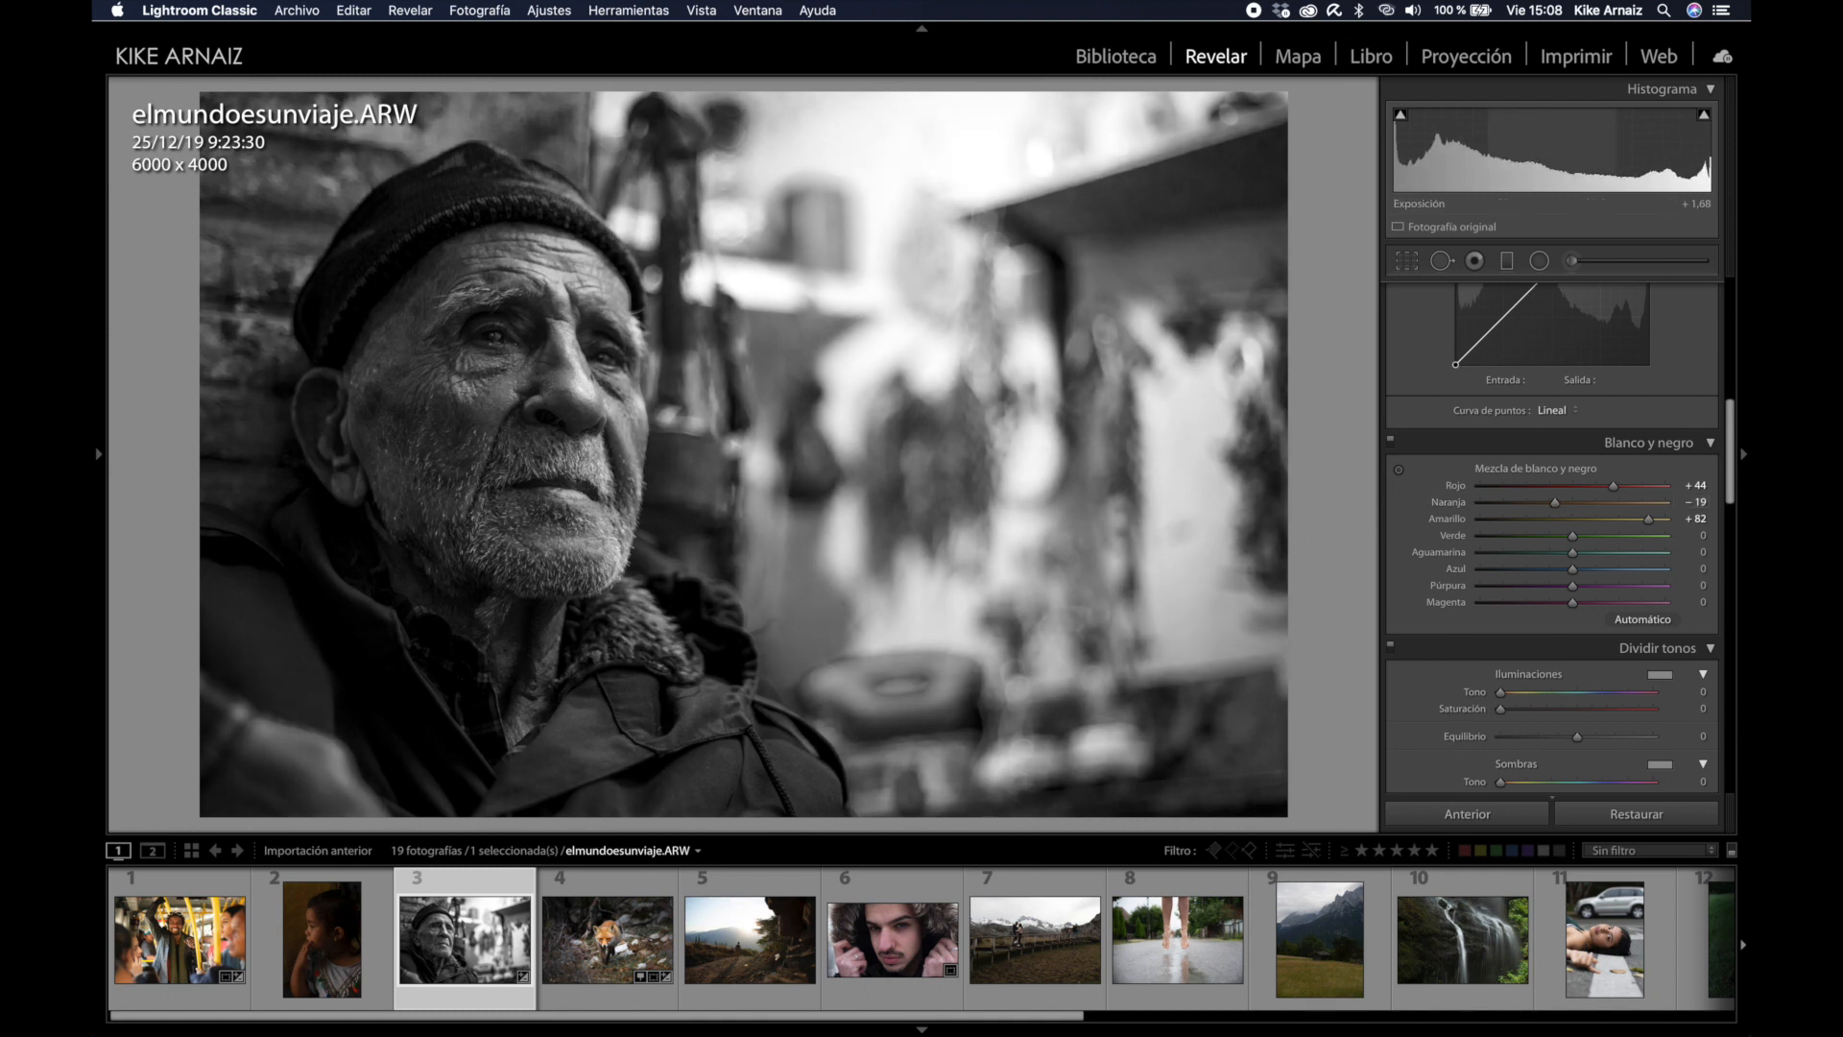
Step: Set exposure to +1,80 and raise clarity to +25
{"action": "left_click_drag", "start_coordinate": [1593, 154], "coordinate": [1605, 154]}
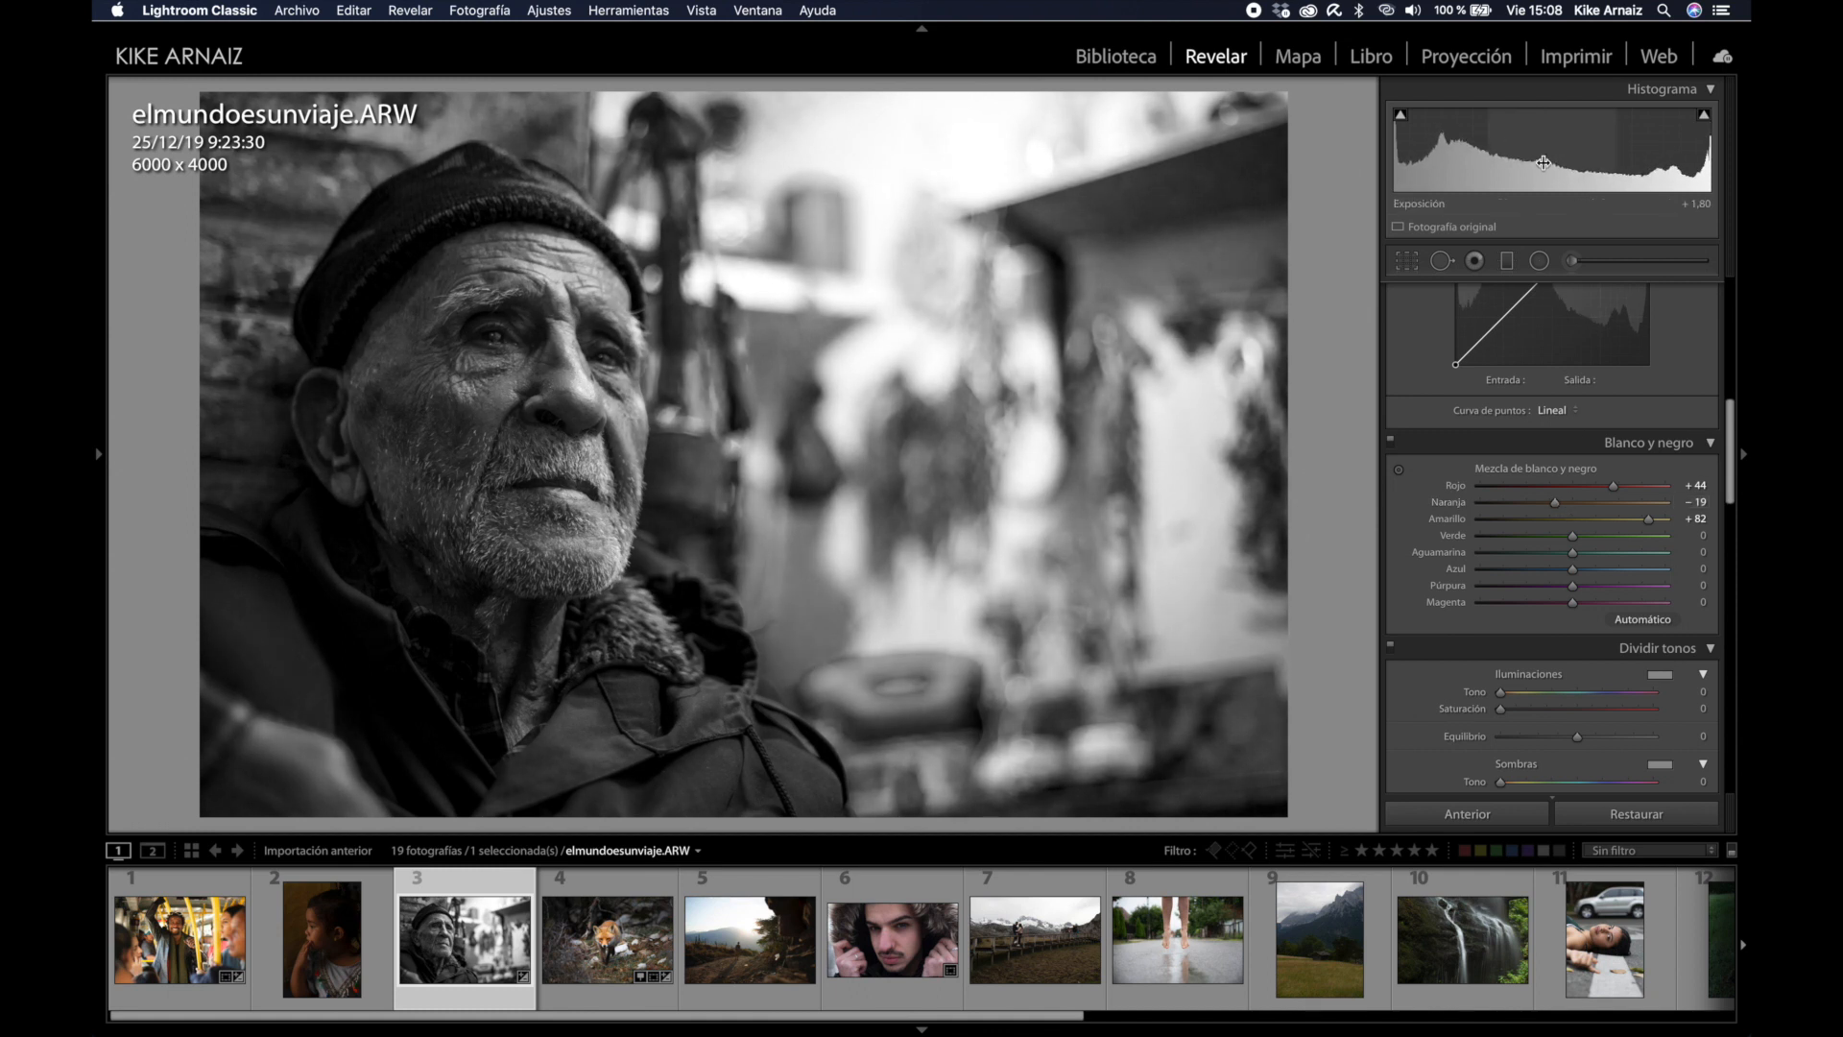
{"action": "scroll", "coordinate": [1584, 479], "scroll_direction": "up", "scroll_amount": 10}
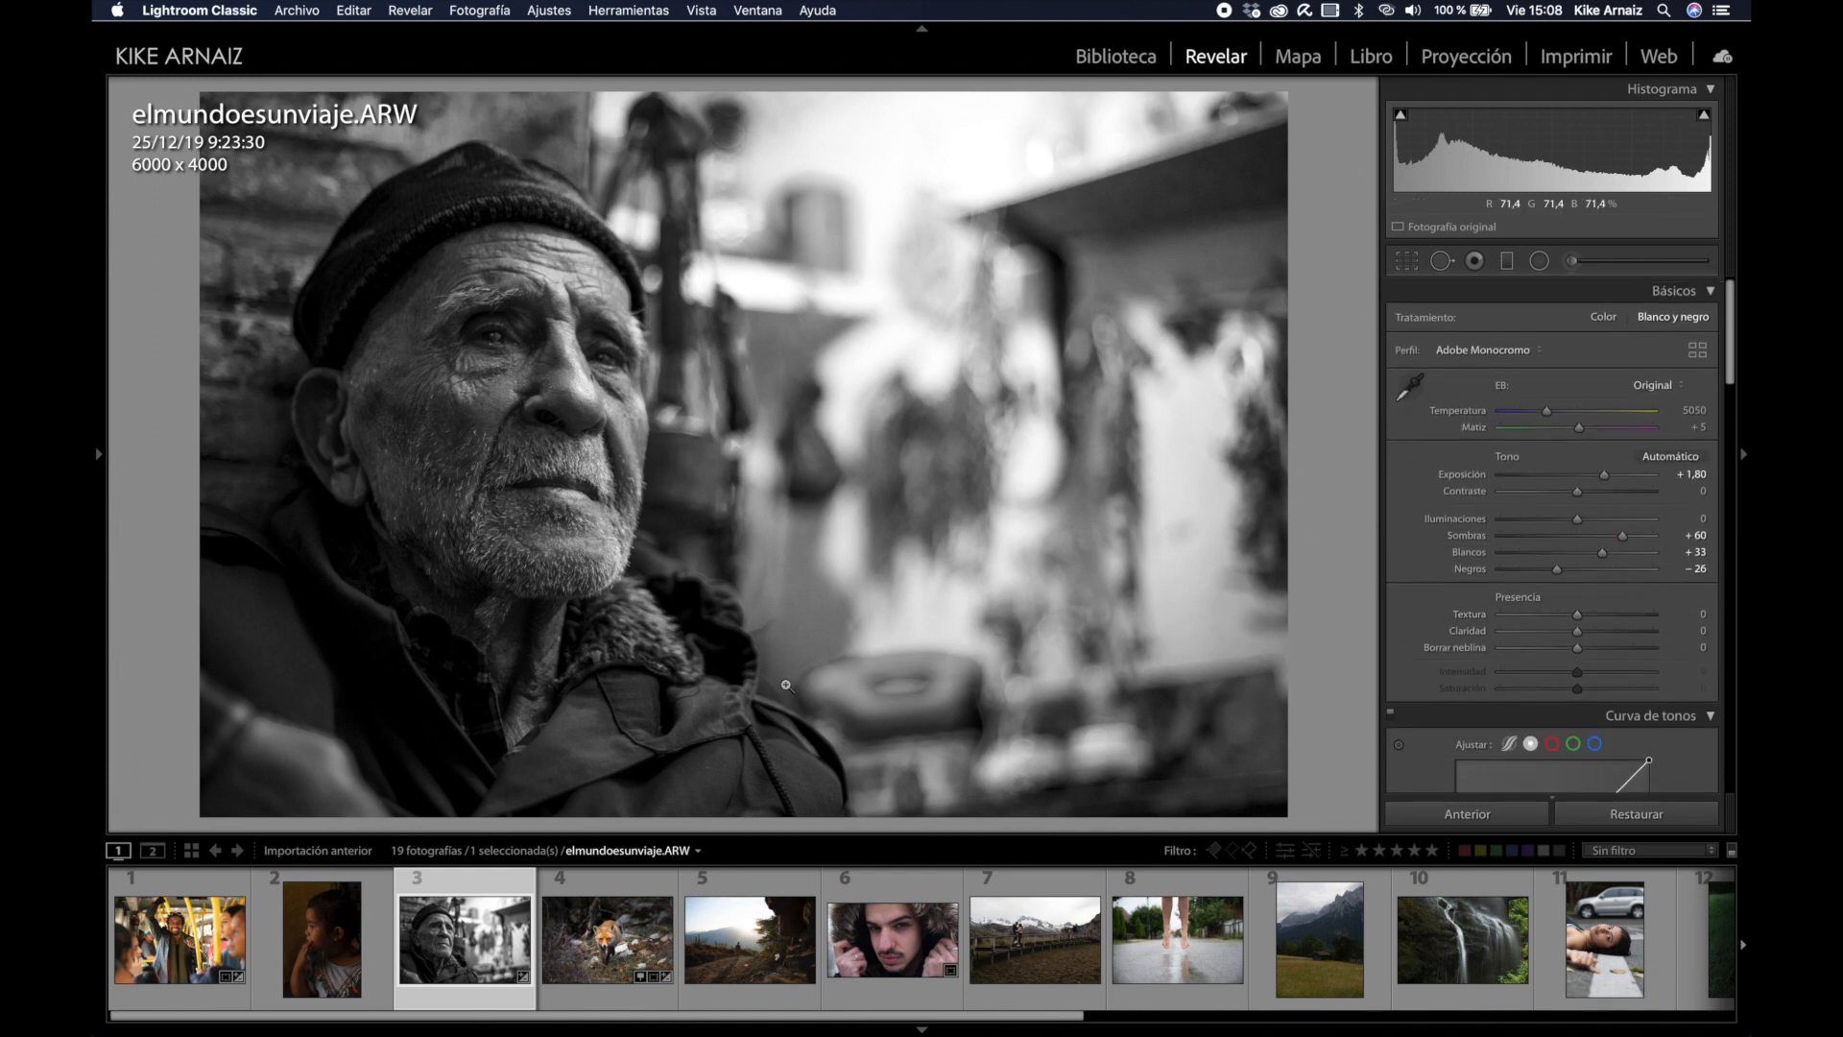
{"action": "mouse_move", "coordinate": [1584, 630]}
{"action": "left_mouse_down"}
{"action": "mouse_move", "coordinate": [1573, 656]}
{"action": "mouse_move", "coordinate": [1599, 641]}
{"action": "left_mouse_up"}
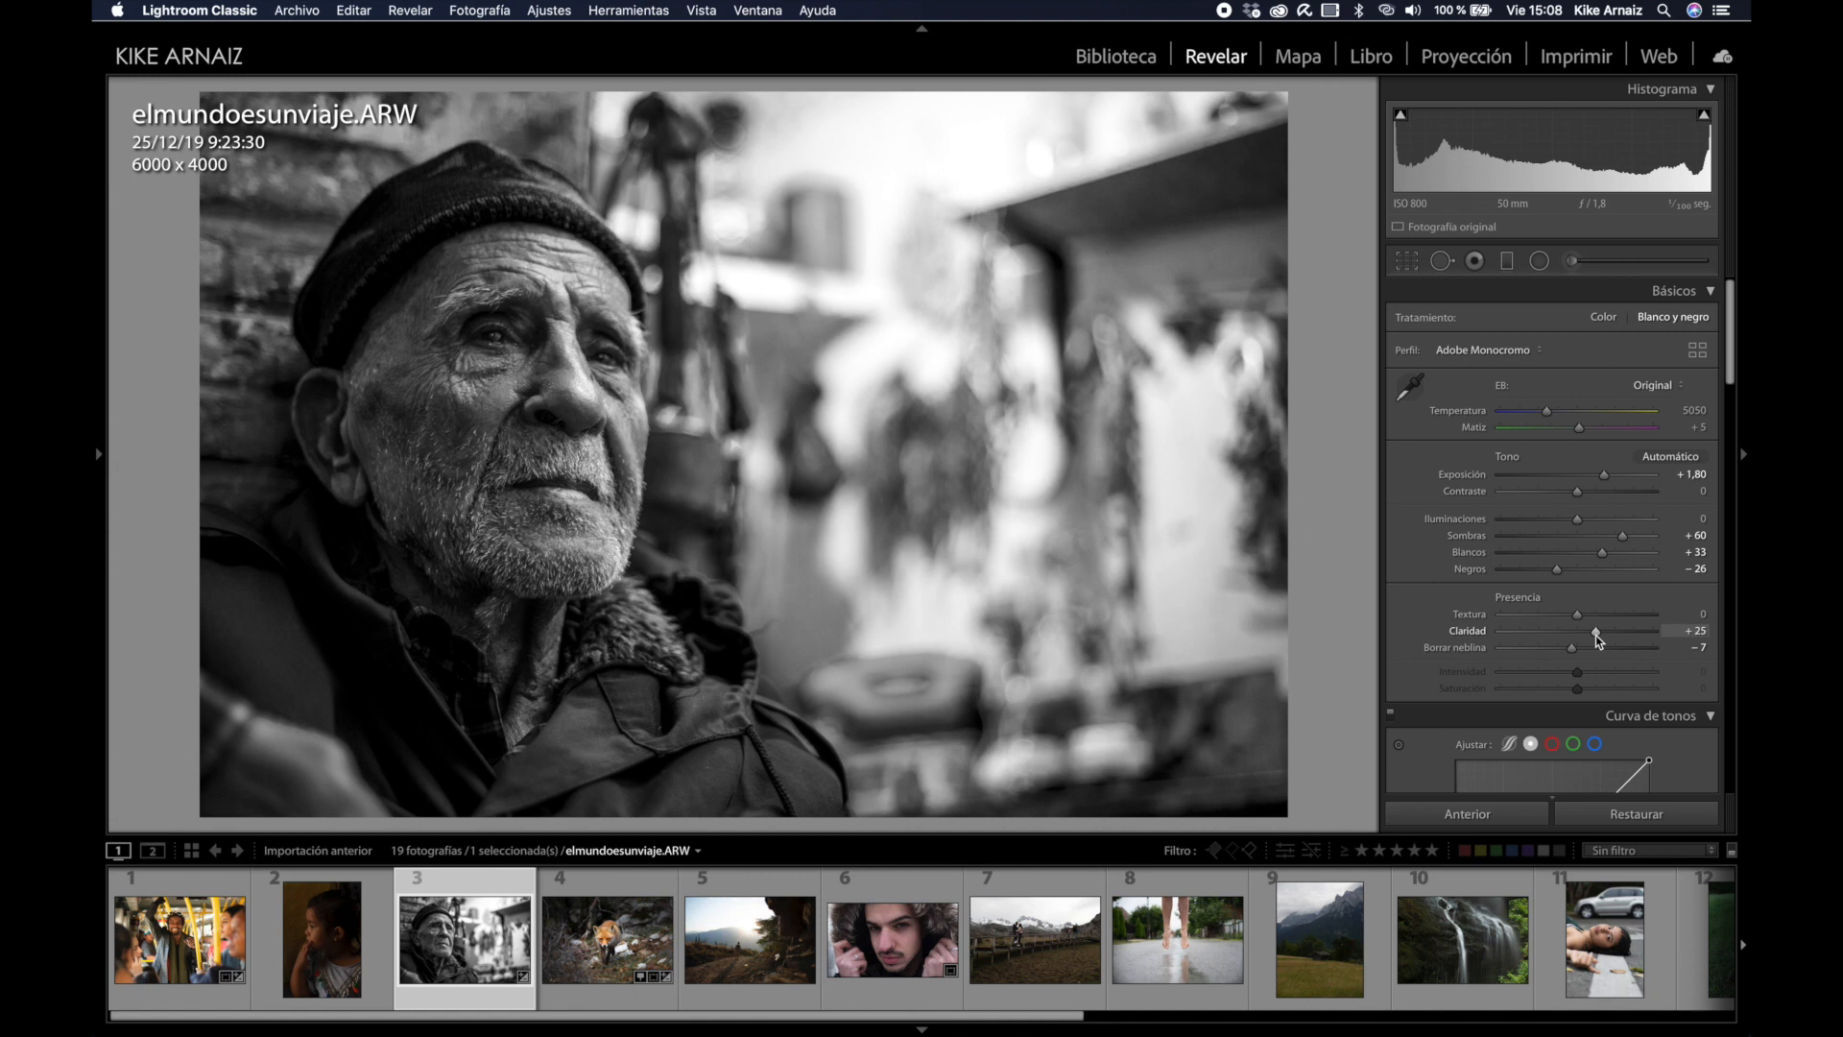
Step: Compare the edited old-man portrait with the original, then view it full screen
{"action": "key", "text": "y"}
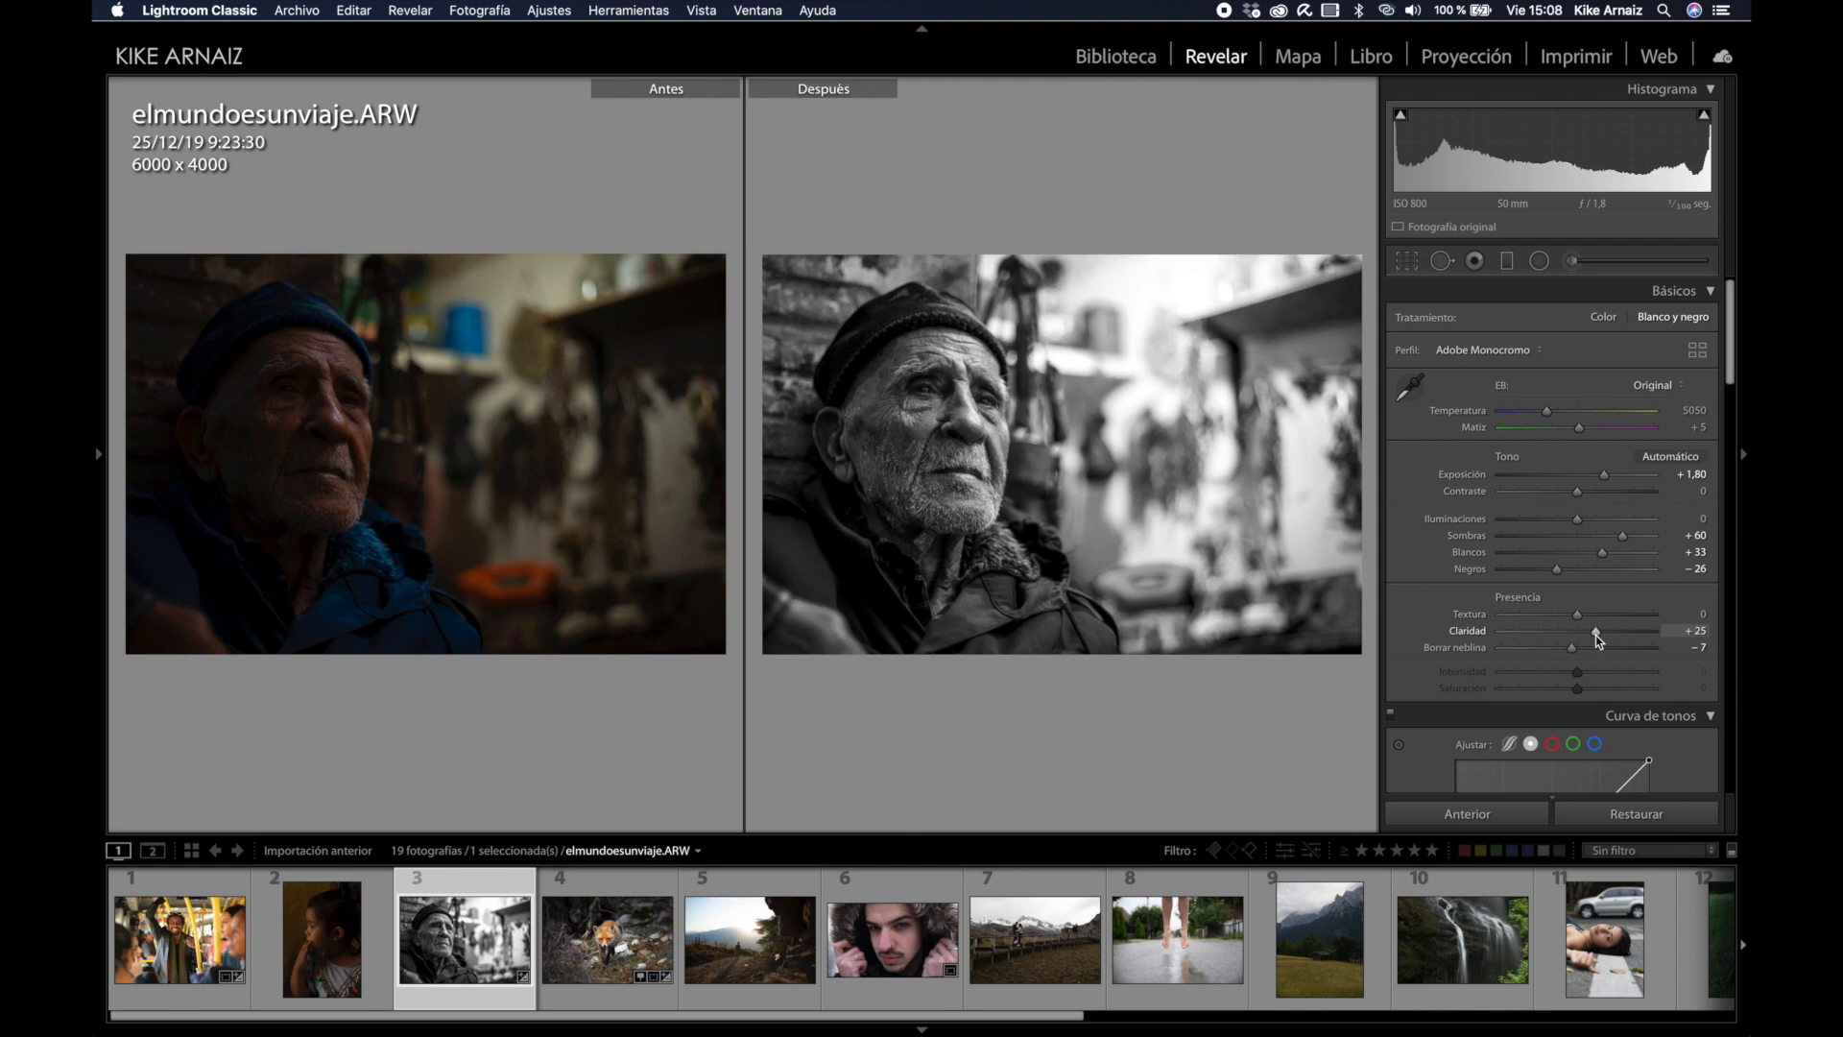
{"action": "key", "text": "f"}
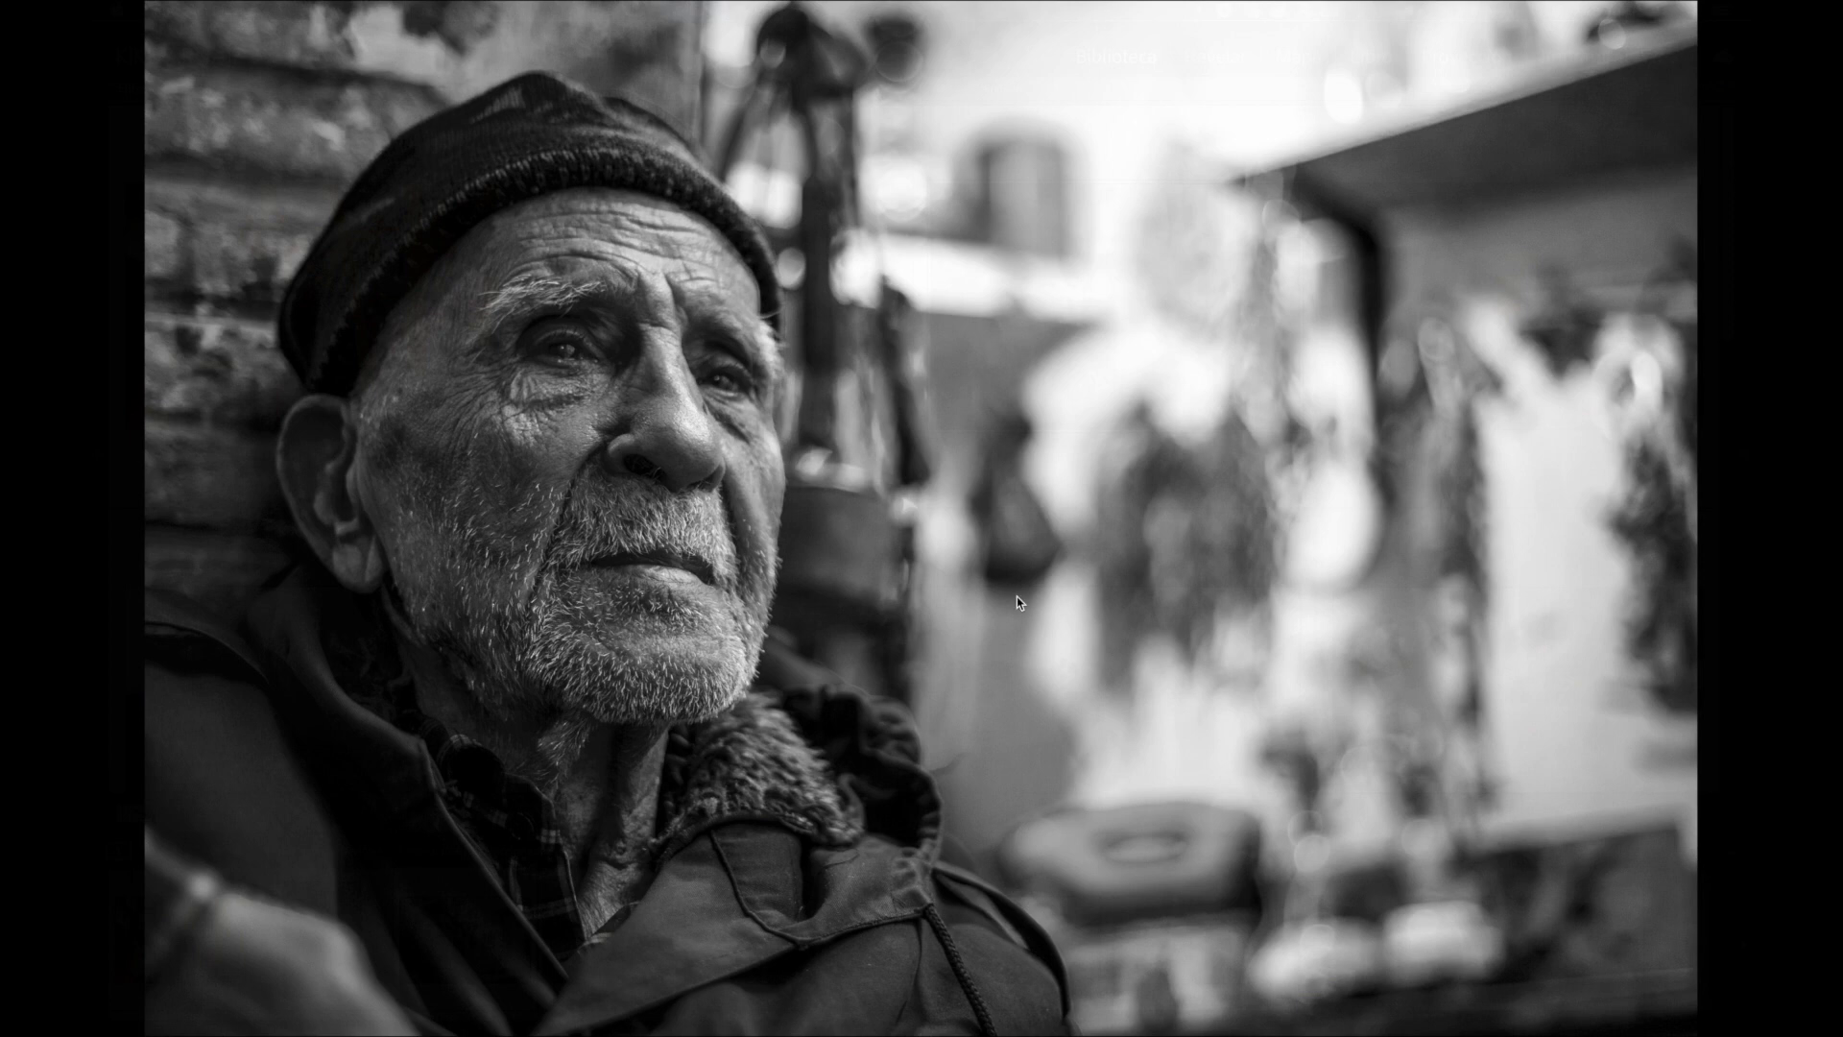
Step: Leave full screen and open the jumping-feet-on-wet-road photo (photo 8) in Develop
{"action": "key", "text": "Escape"}
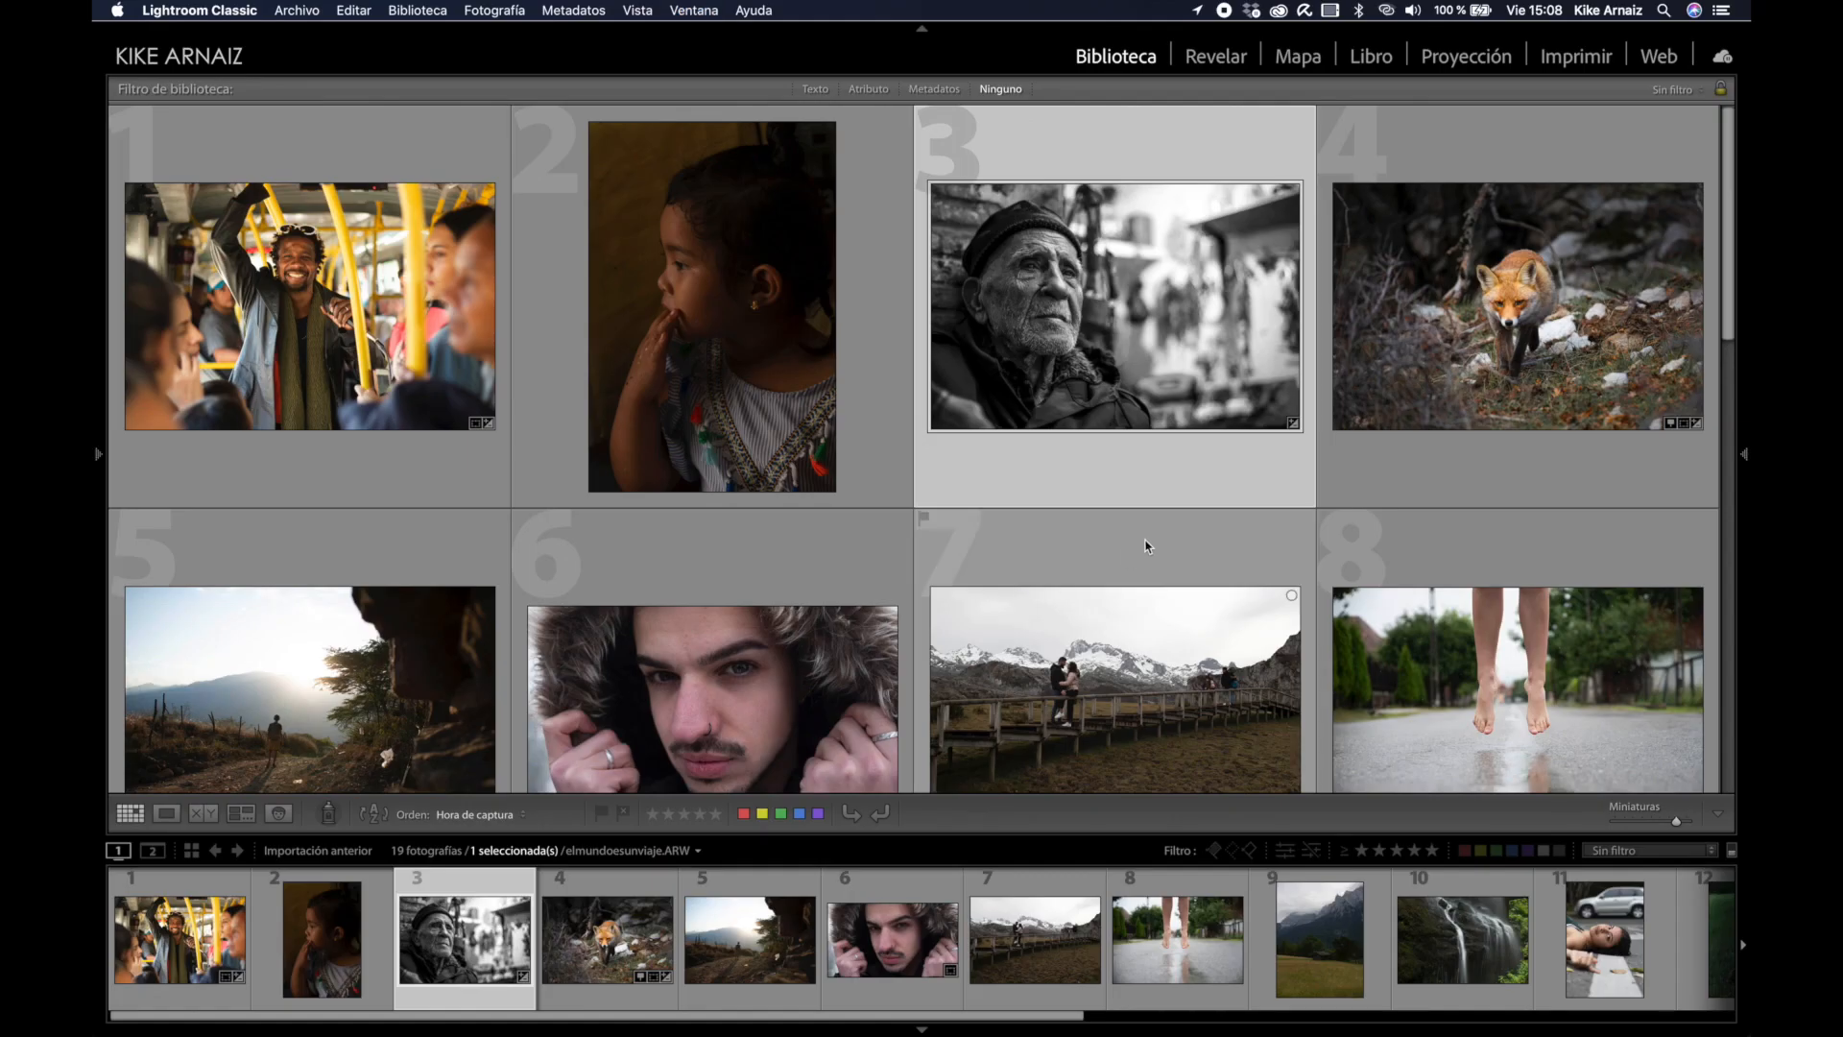
{"action": "scroll", "coordinate": [1145, 546], "scroll_direction": "down", "scroll_amount": 4}
{"action": "scroll", "coordinate": [1145, 546], "scroll_direction": "down", "scroll_amount": 3}
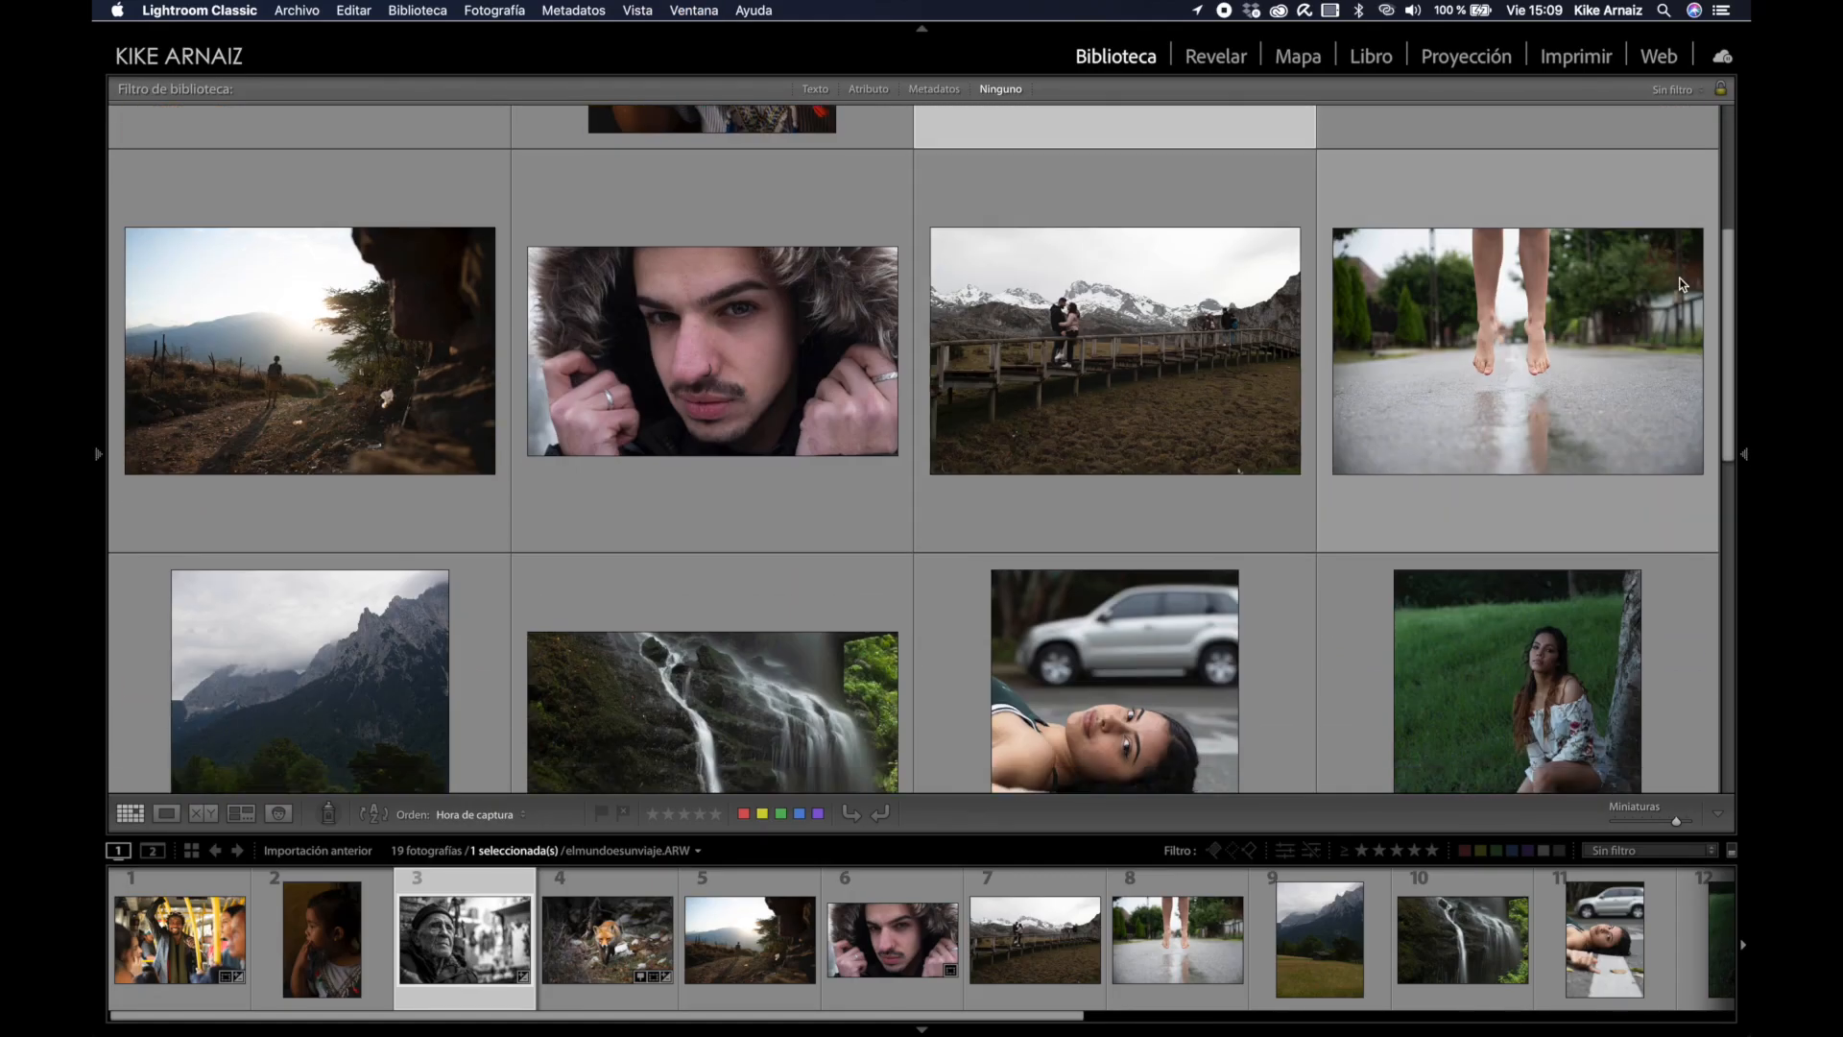
{"action": "left_click", "coordinate": [1459, 365]}
{"action": "left_click", "coordinate": [1216, 56]}
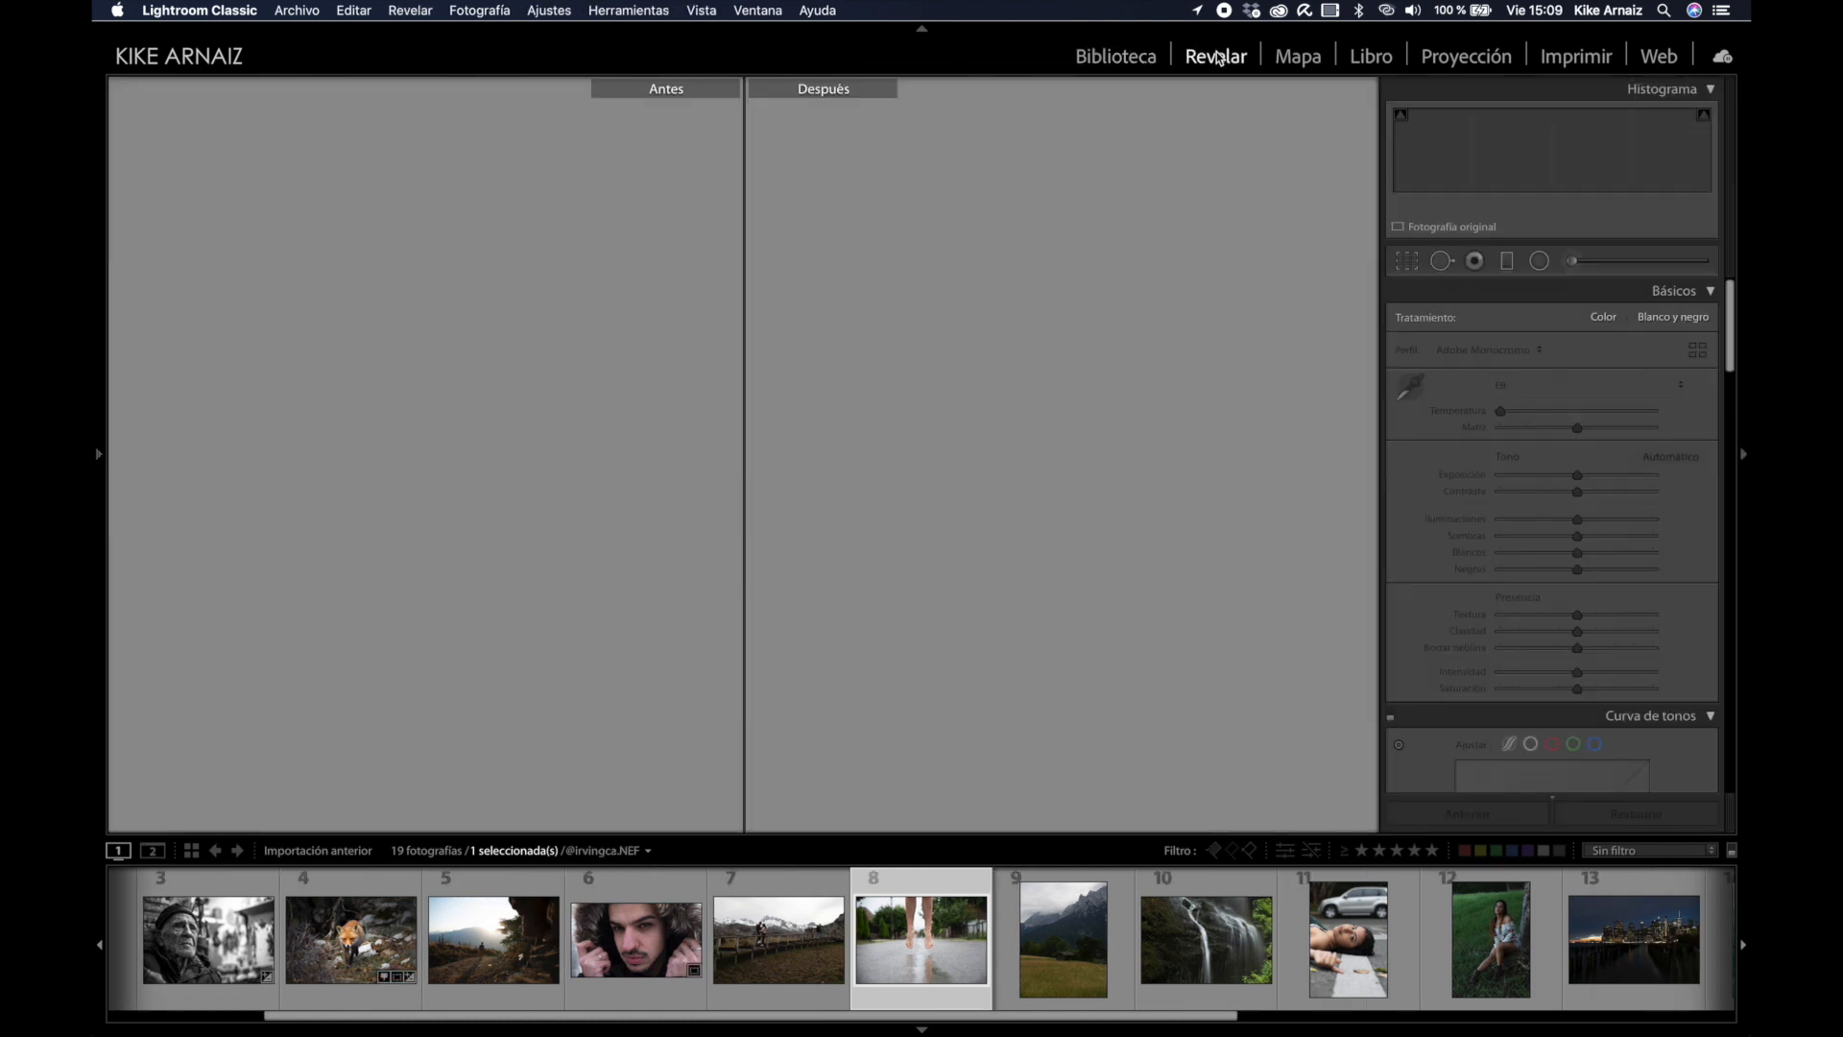
Step: Show the photo alone, zoom in to inspect its detail, then fit it back in view
{"action": "key", "text": "y"}
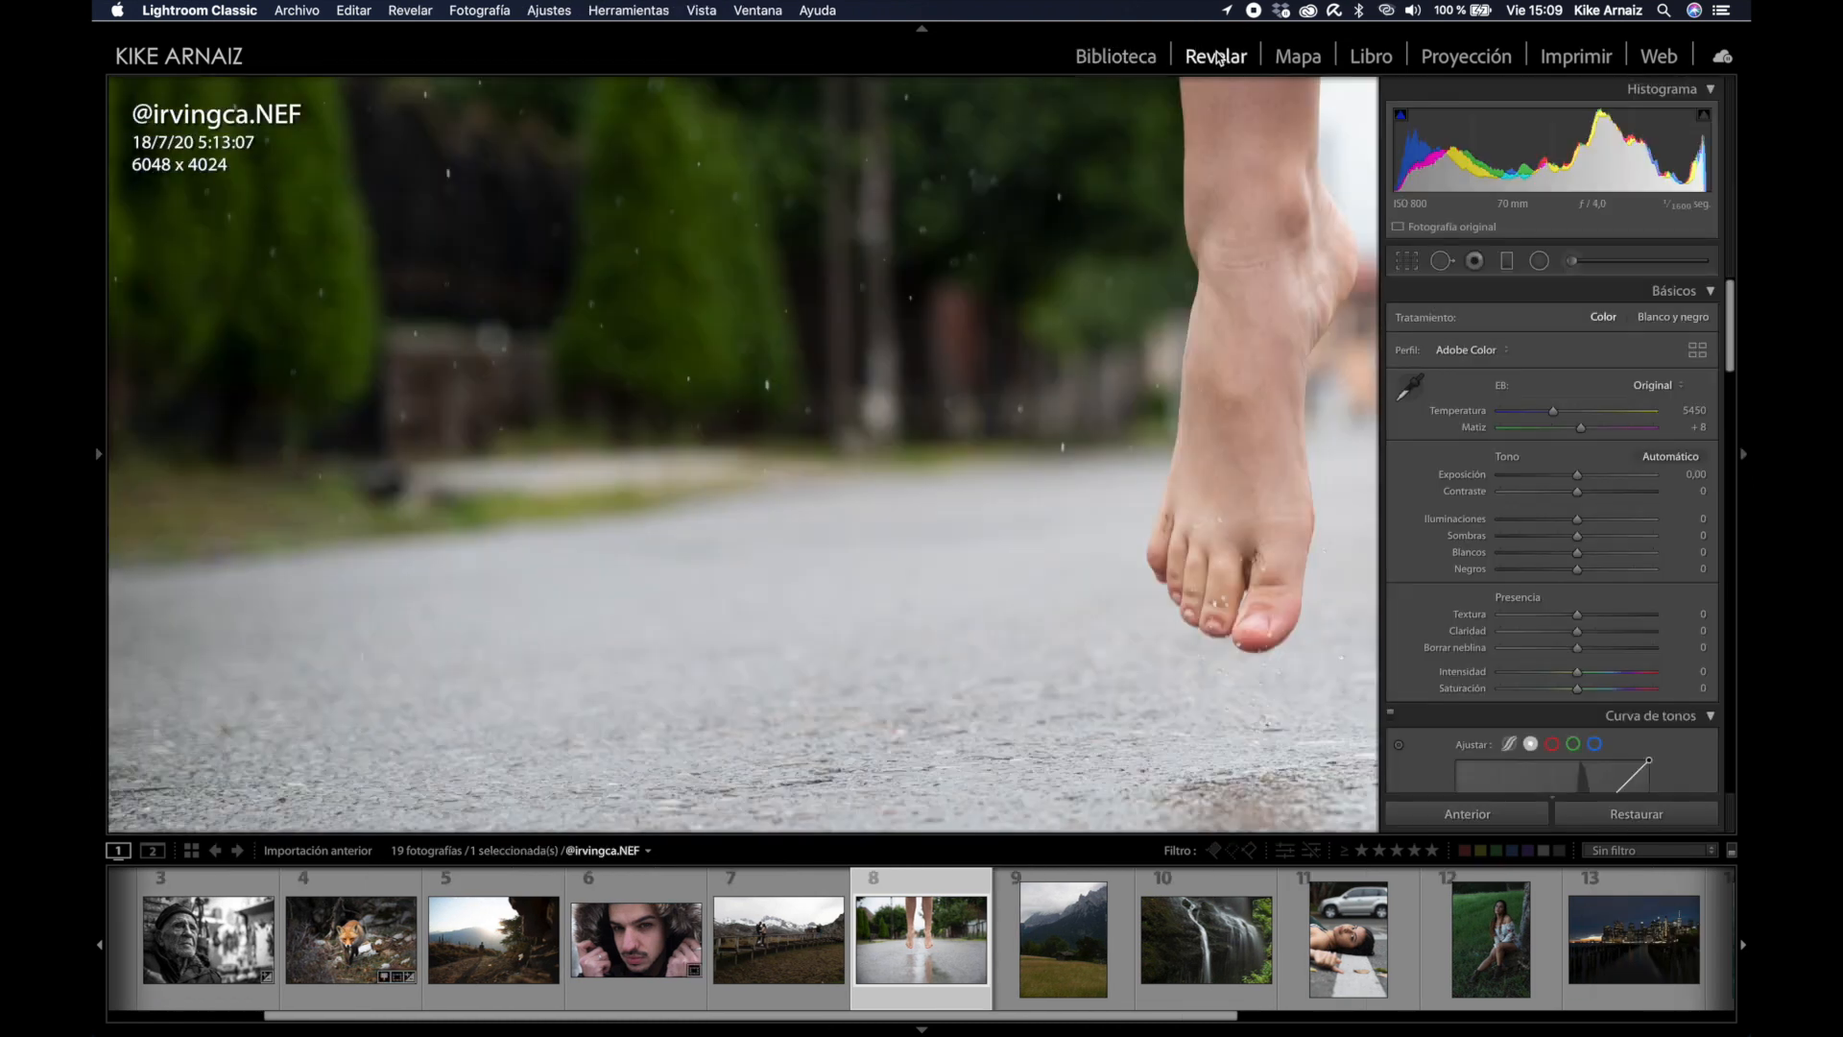
{"action": "left_click", "coordinate": [879, 339]}
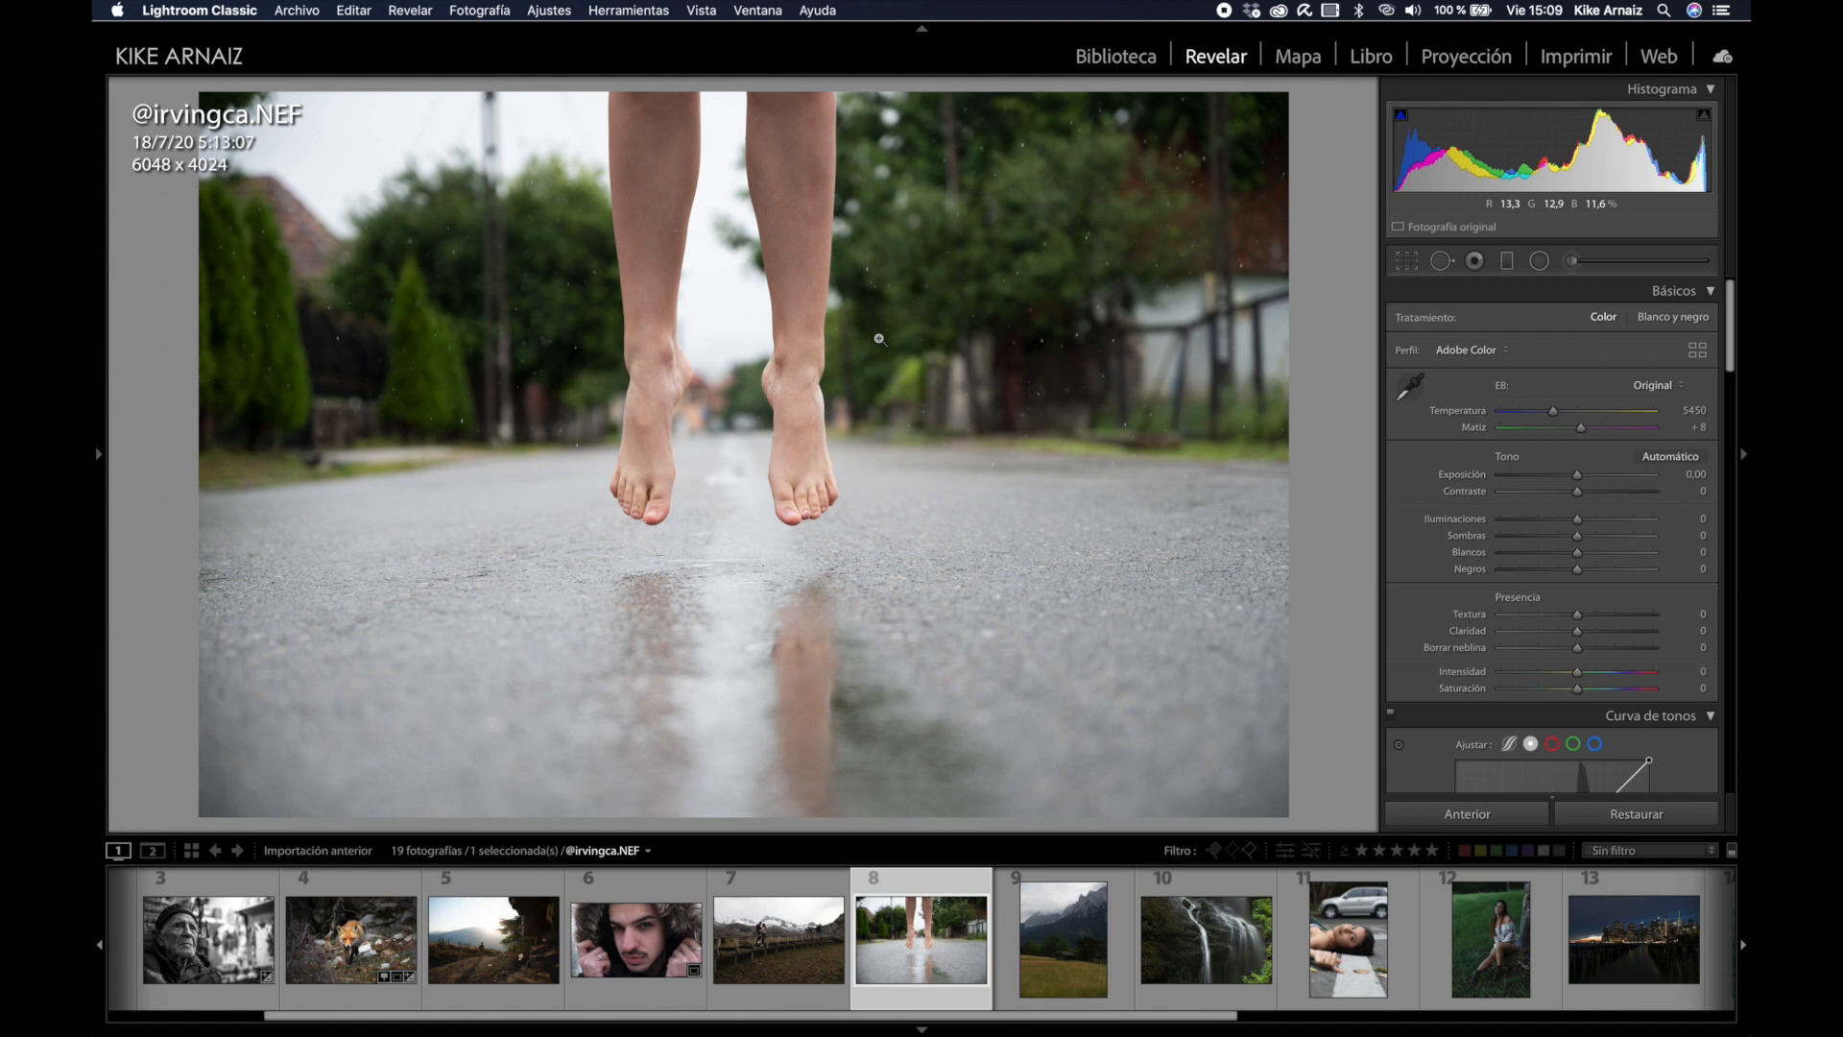
{"action": "left_click", "coordinate": [880, 339]}
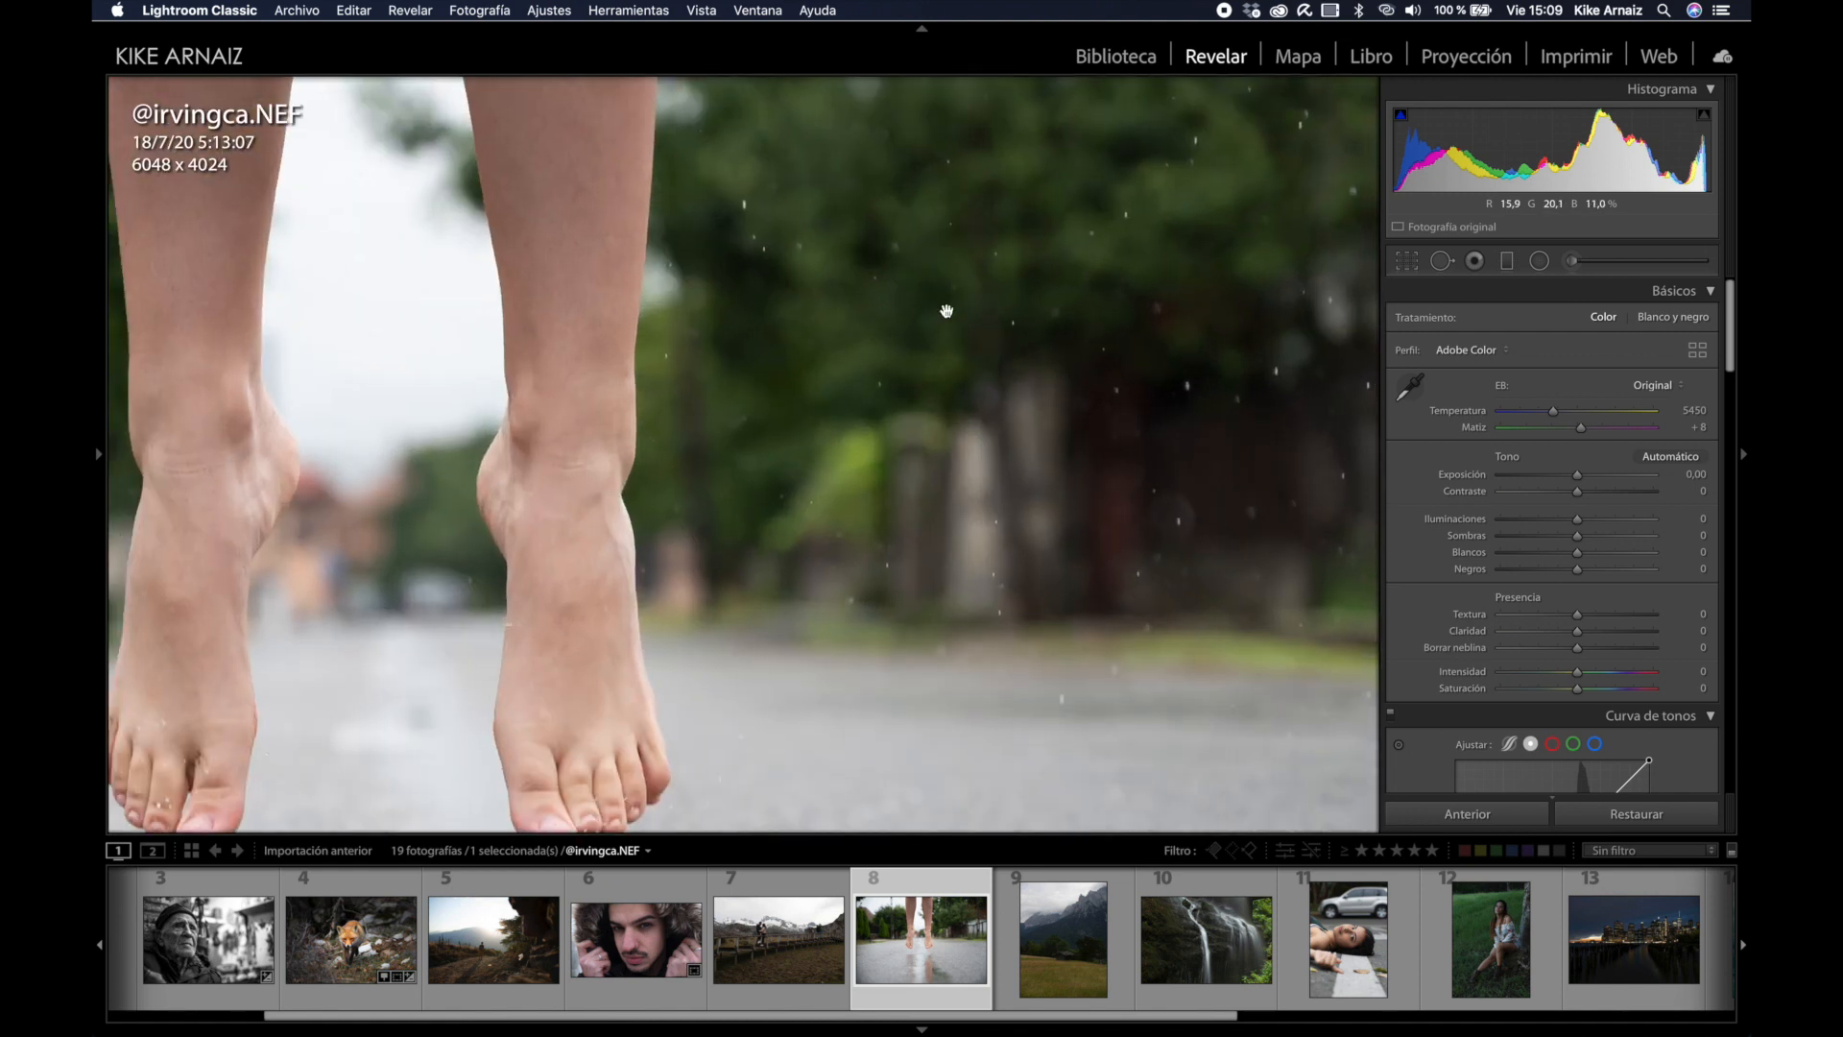
{"action": "left_click_drag", "start_coordinate": [926, 313], "coordinate": [1156, 179]}
{"action": "left_click", "coordinate": [893, 279]}
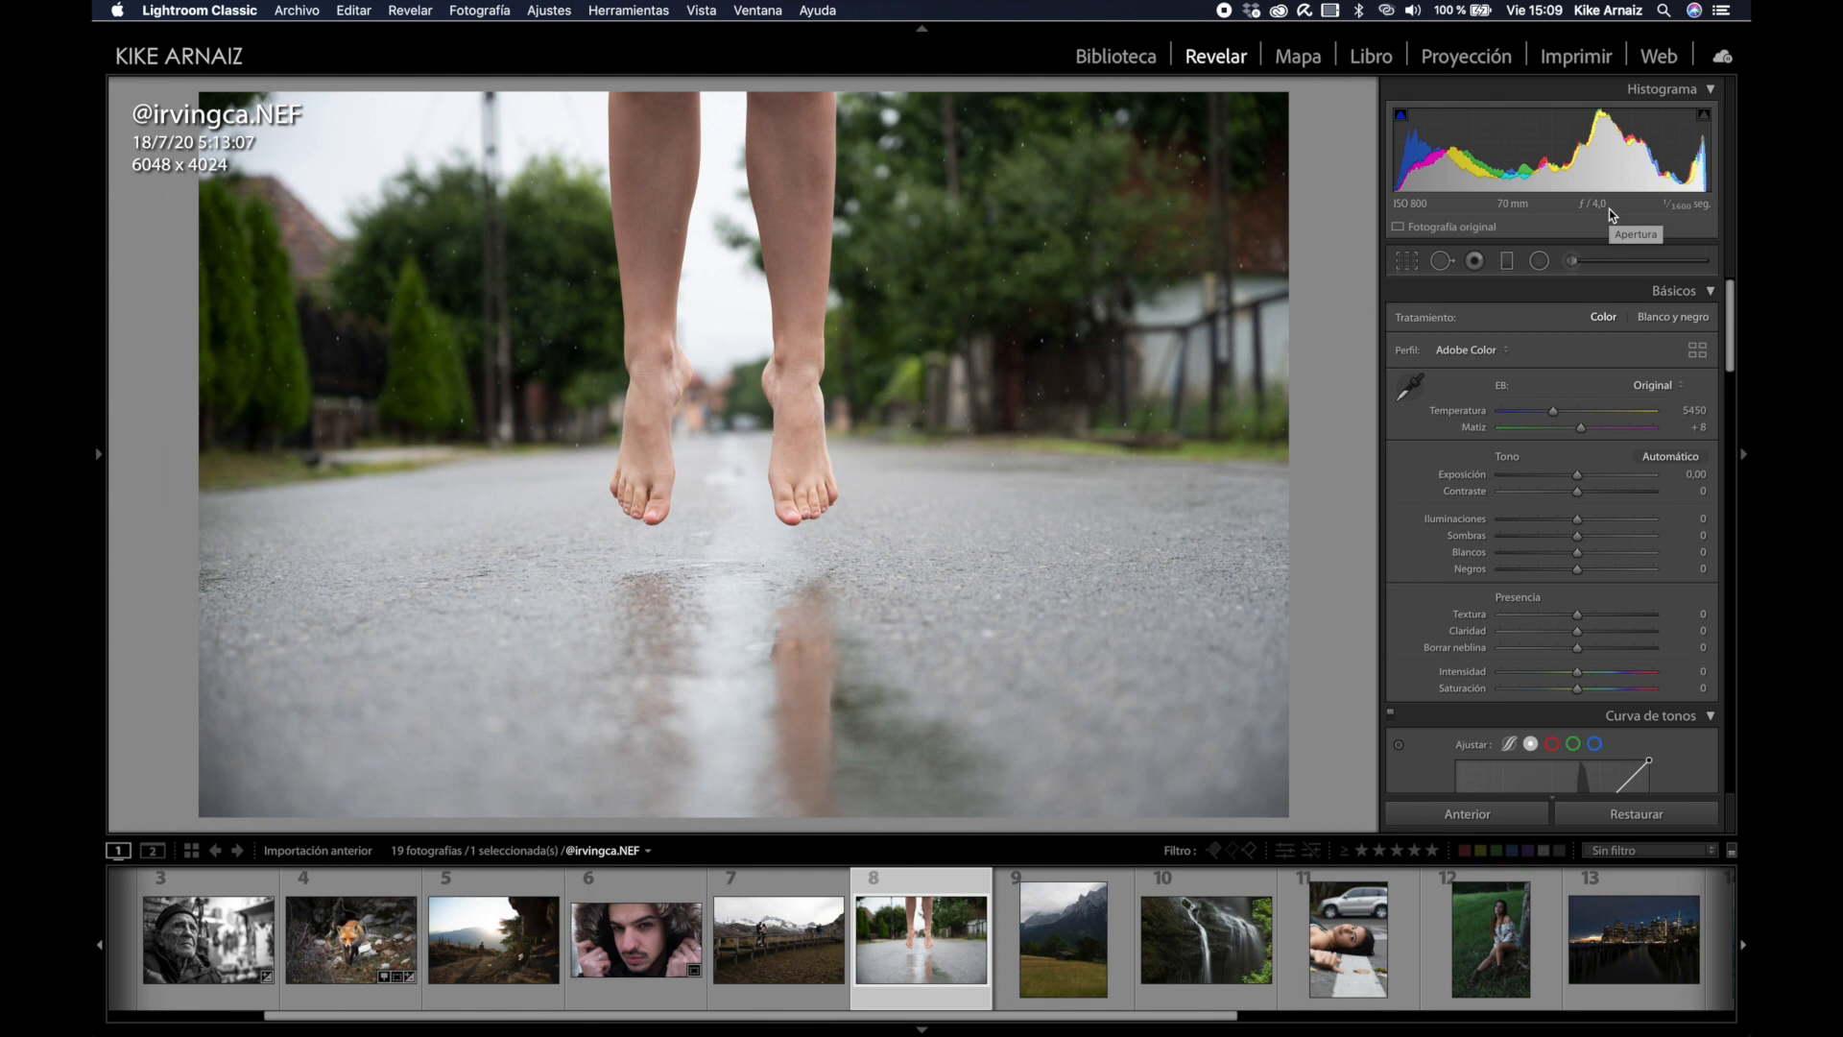
Step: Apply the K. Kuangsi preset to the jumping-feet photo and collapse the presets panel
{"action": "key", "text": "r"}
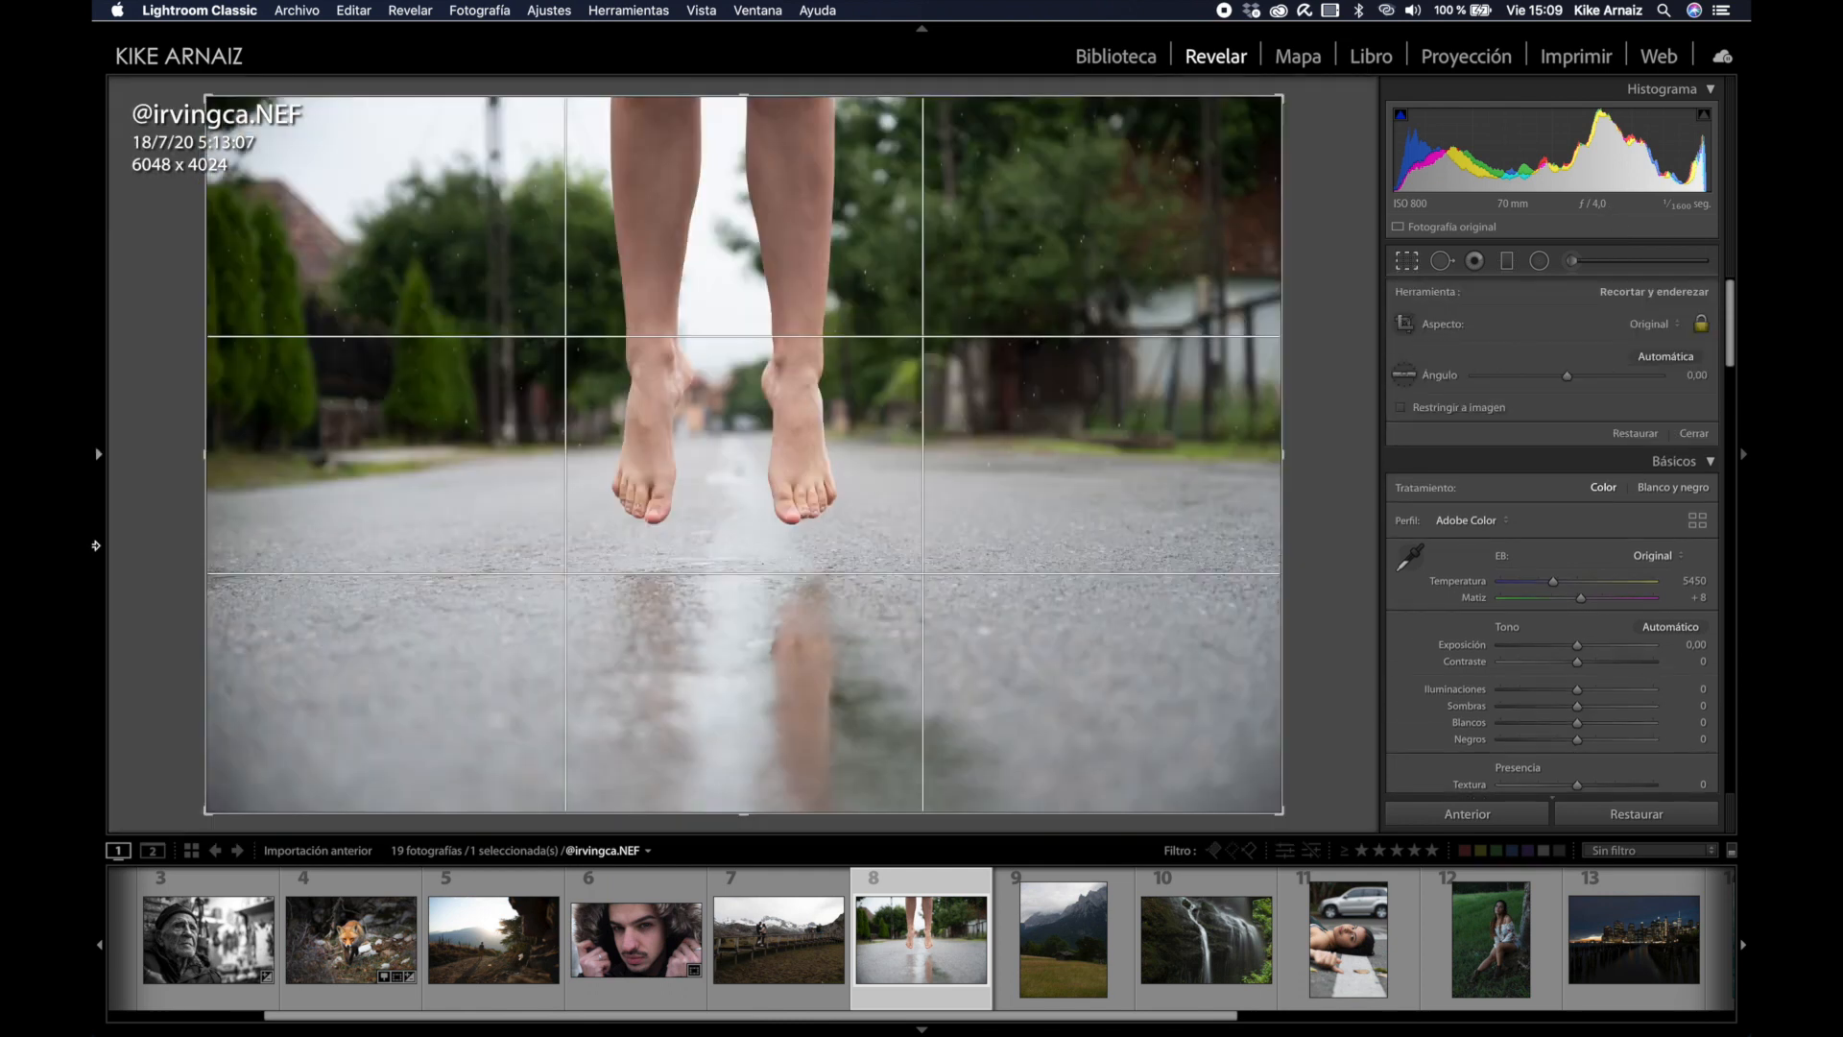
{"action": "left_click", "coordinate": [97, 455]}
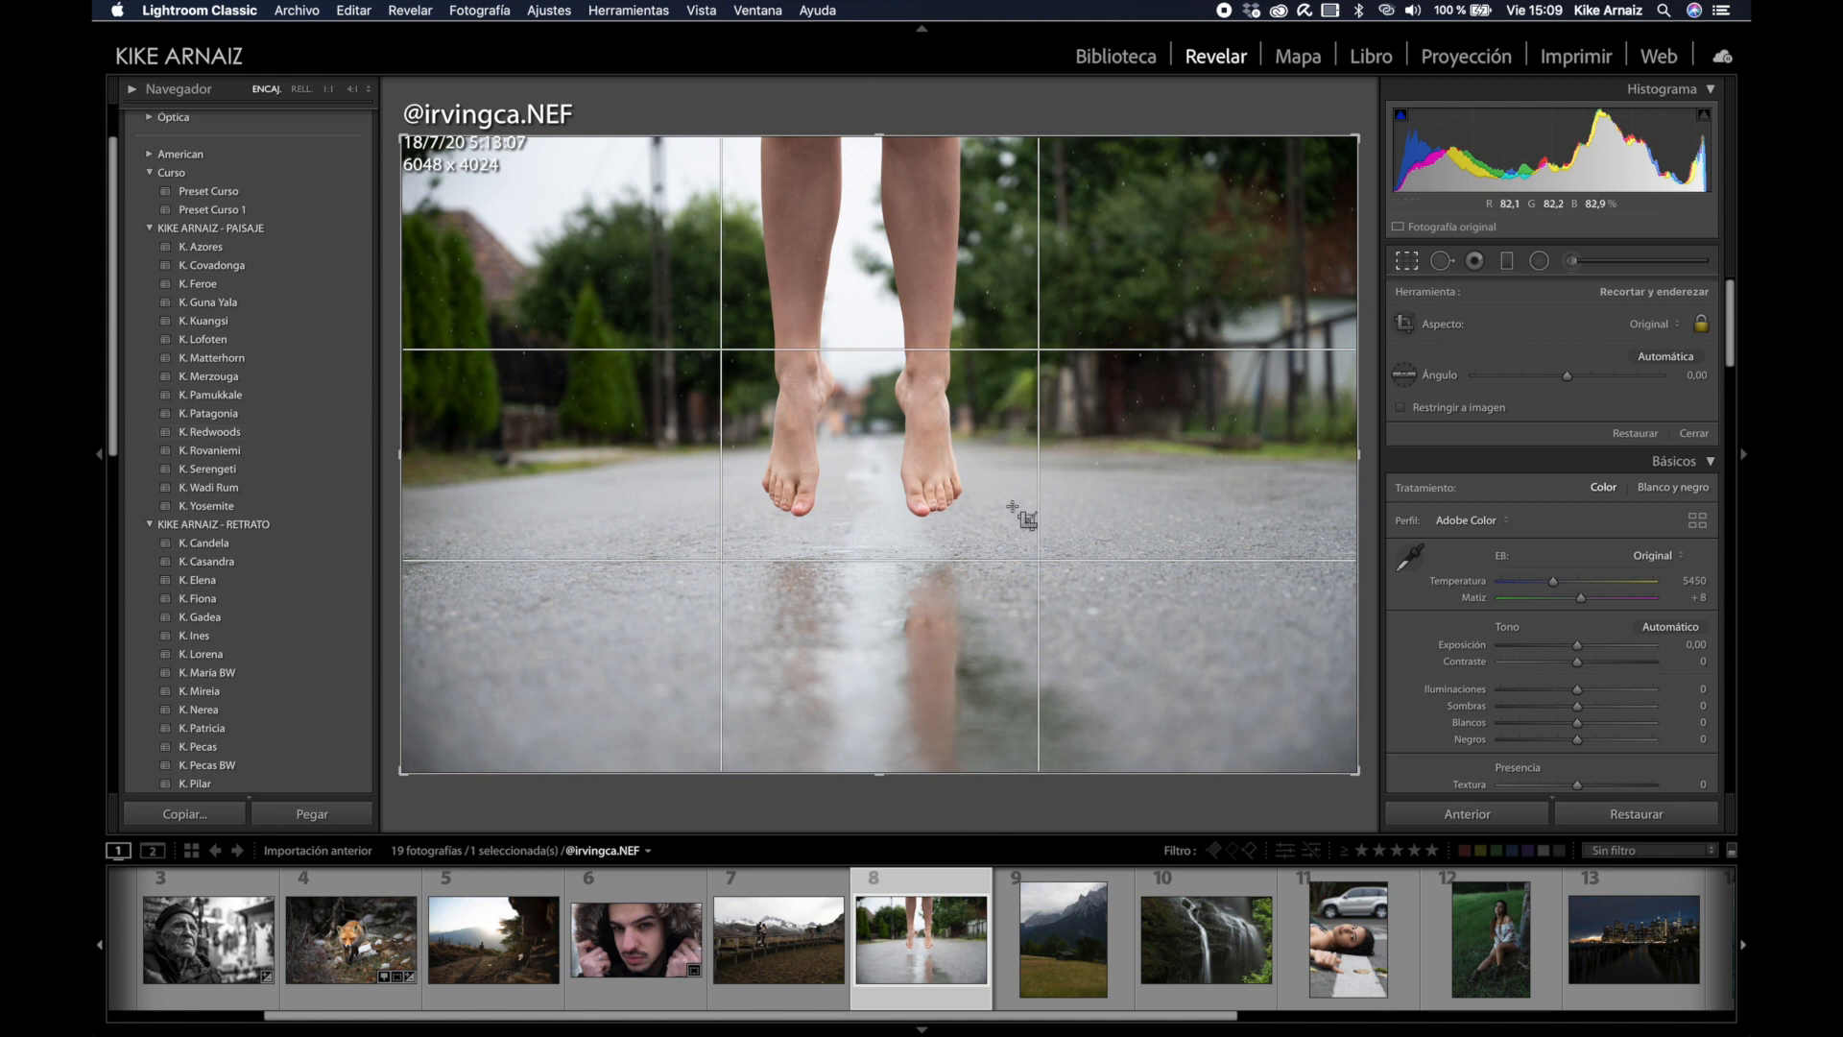
{"action": "key", "text": "r"}
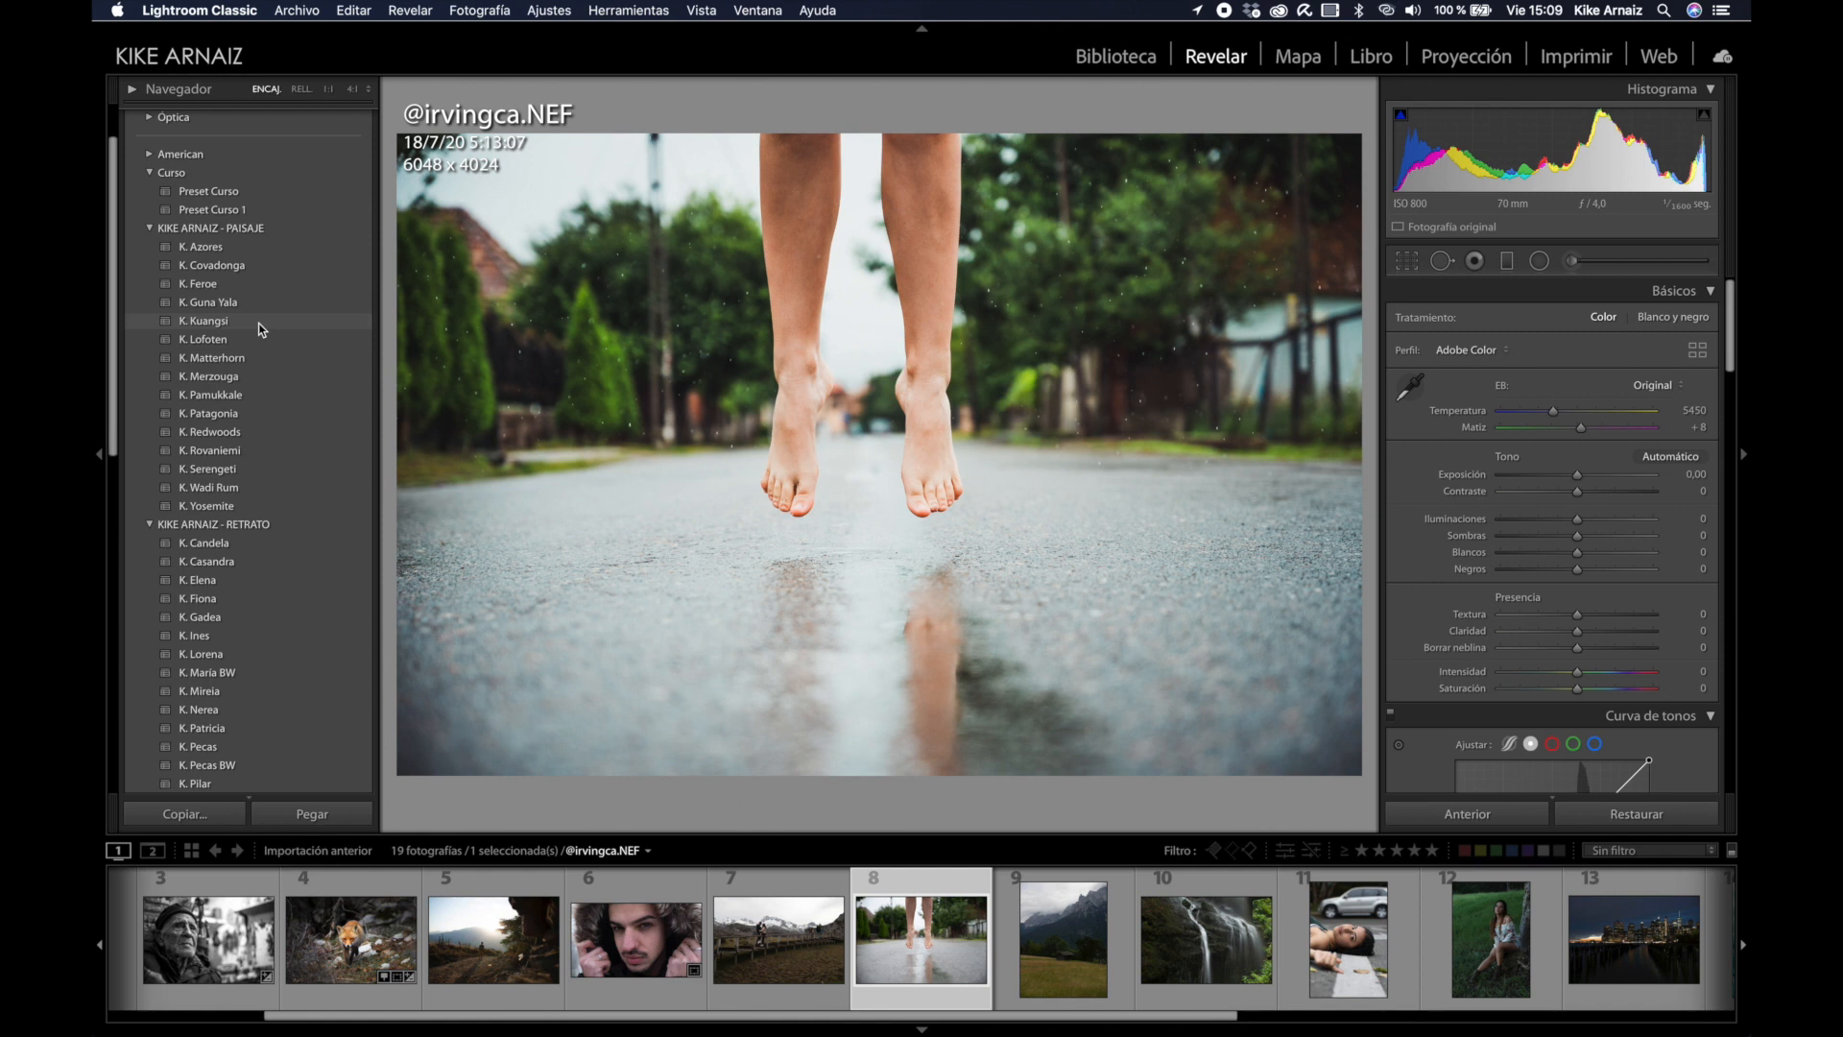
{"action": "left_click", "coordinate": [259, 325]}
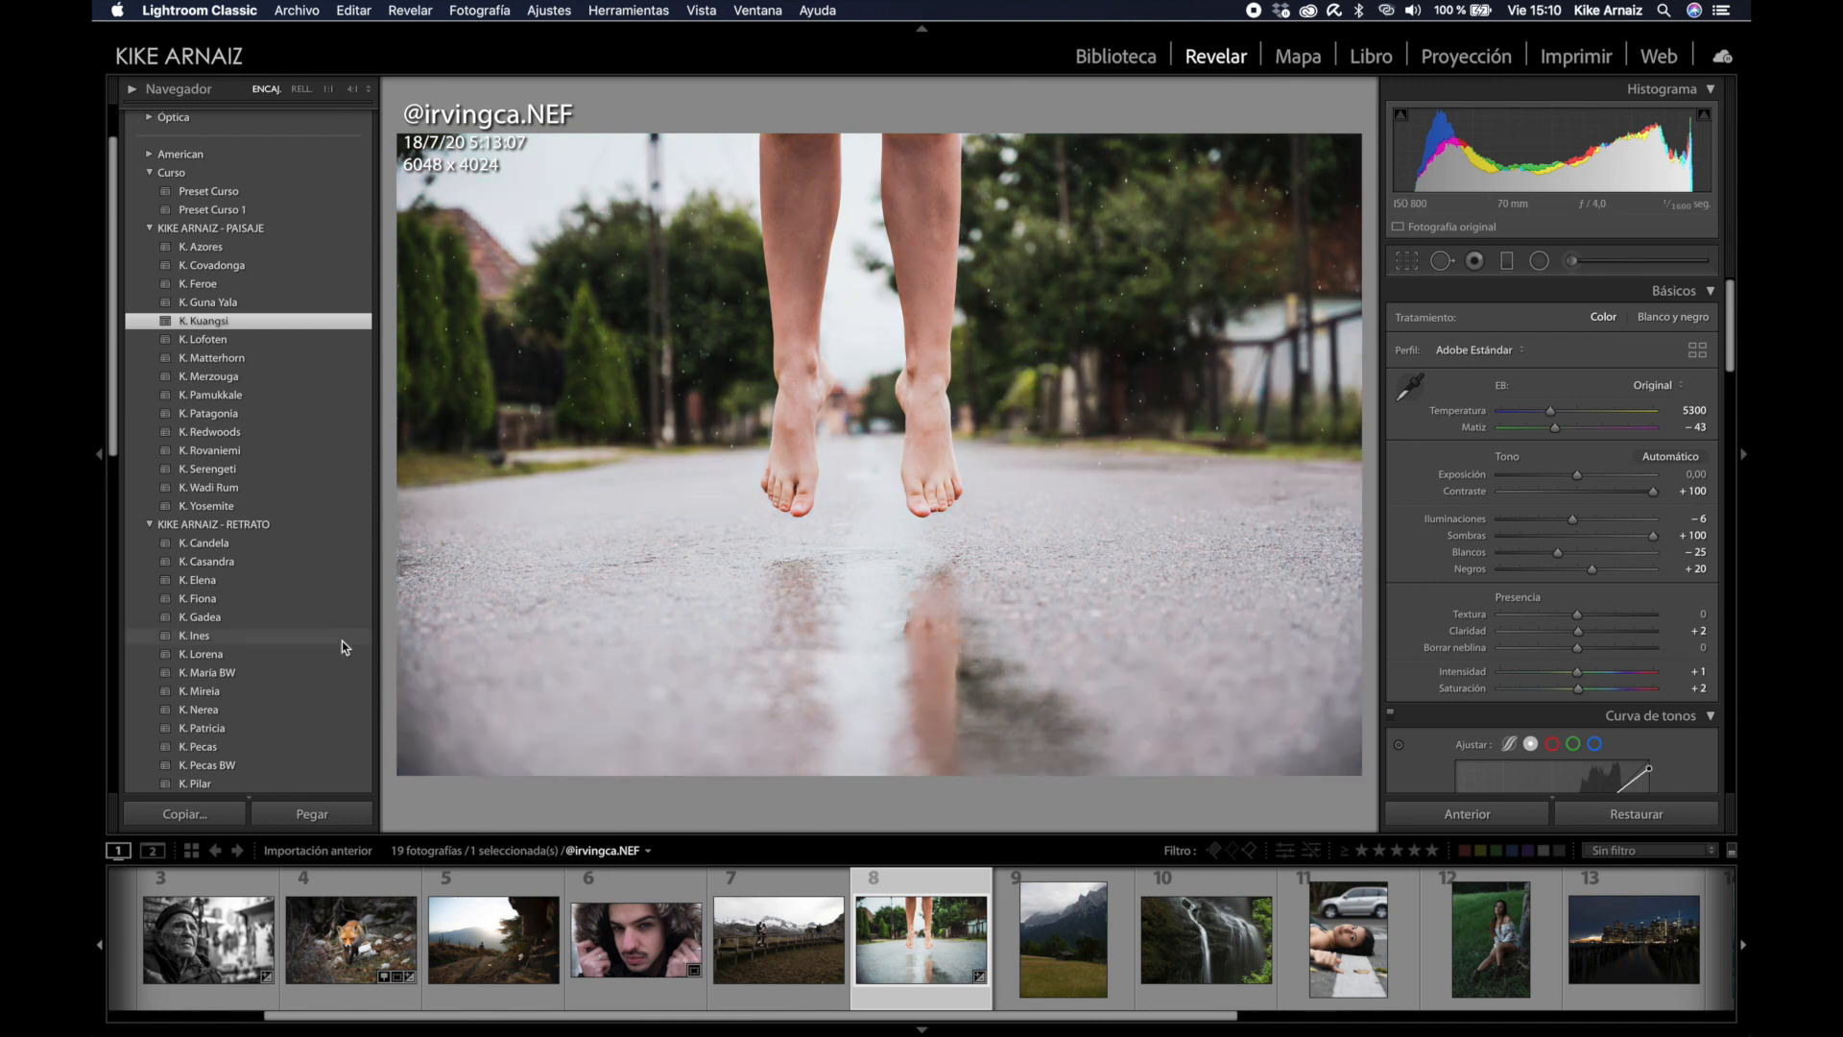
{"action": "left_click", "coordinate": [98, 457]}
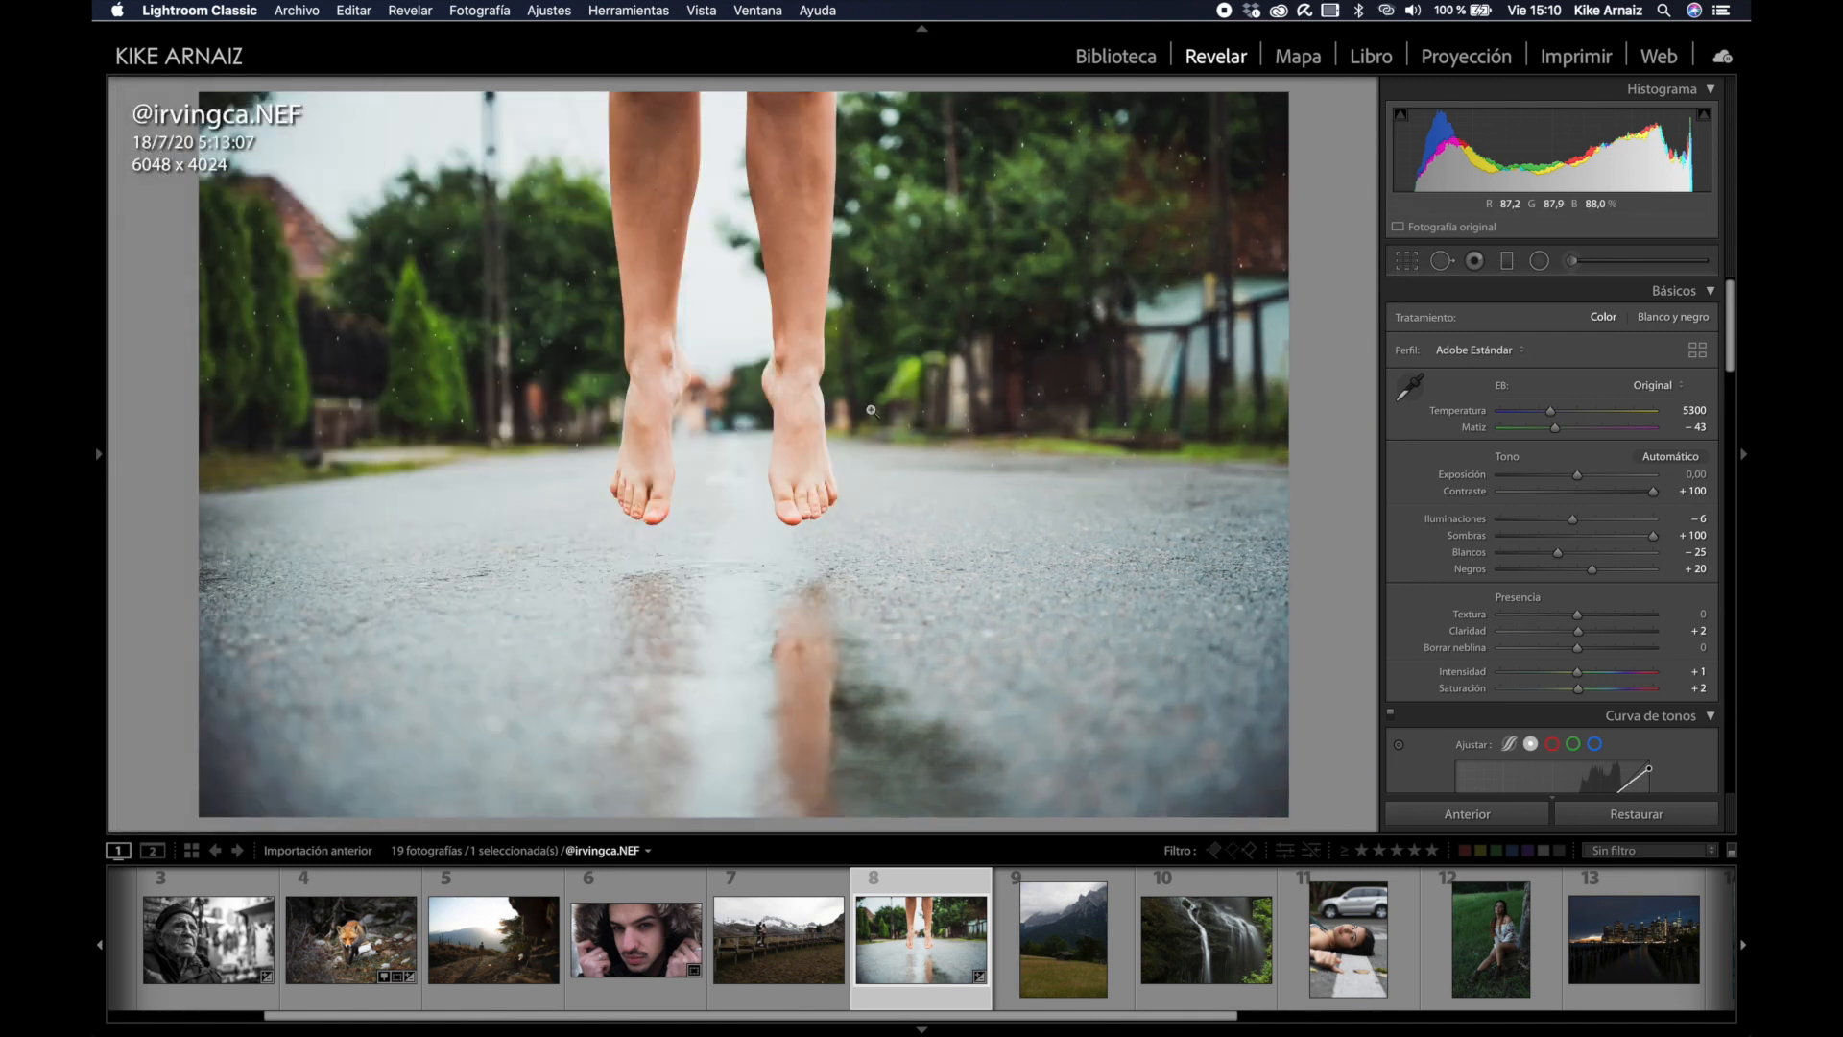
Step: Lower the jumping-feet photo's exposure to −0,62 in Básicos
{"action": "left_click_drag", "start_coordinate": [1543, 161], "coordinate": [1538, 161]}
{"action": "left_click_drag", "start_coordinate": [1573, 475], "coordinate": [1569, 475]}
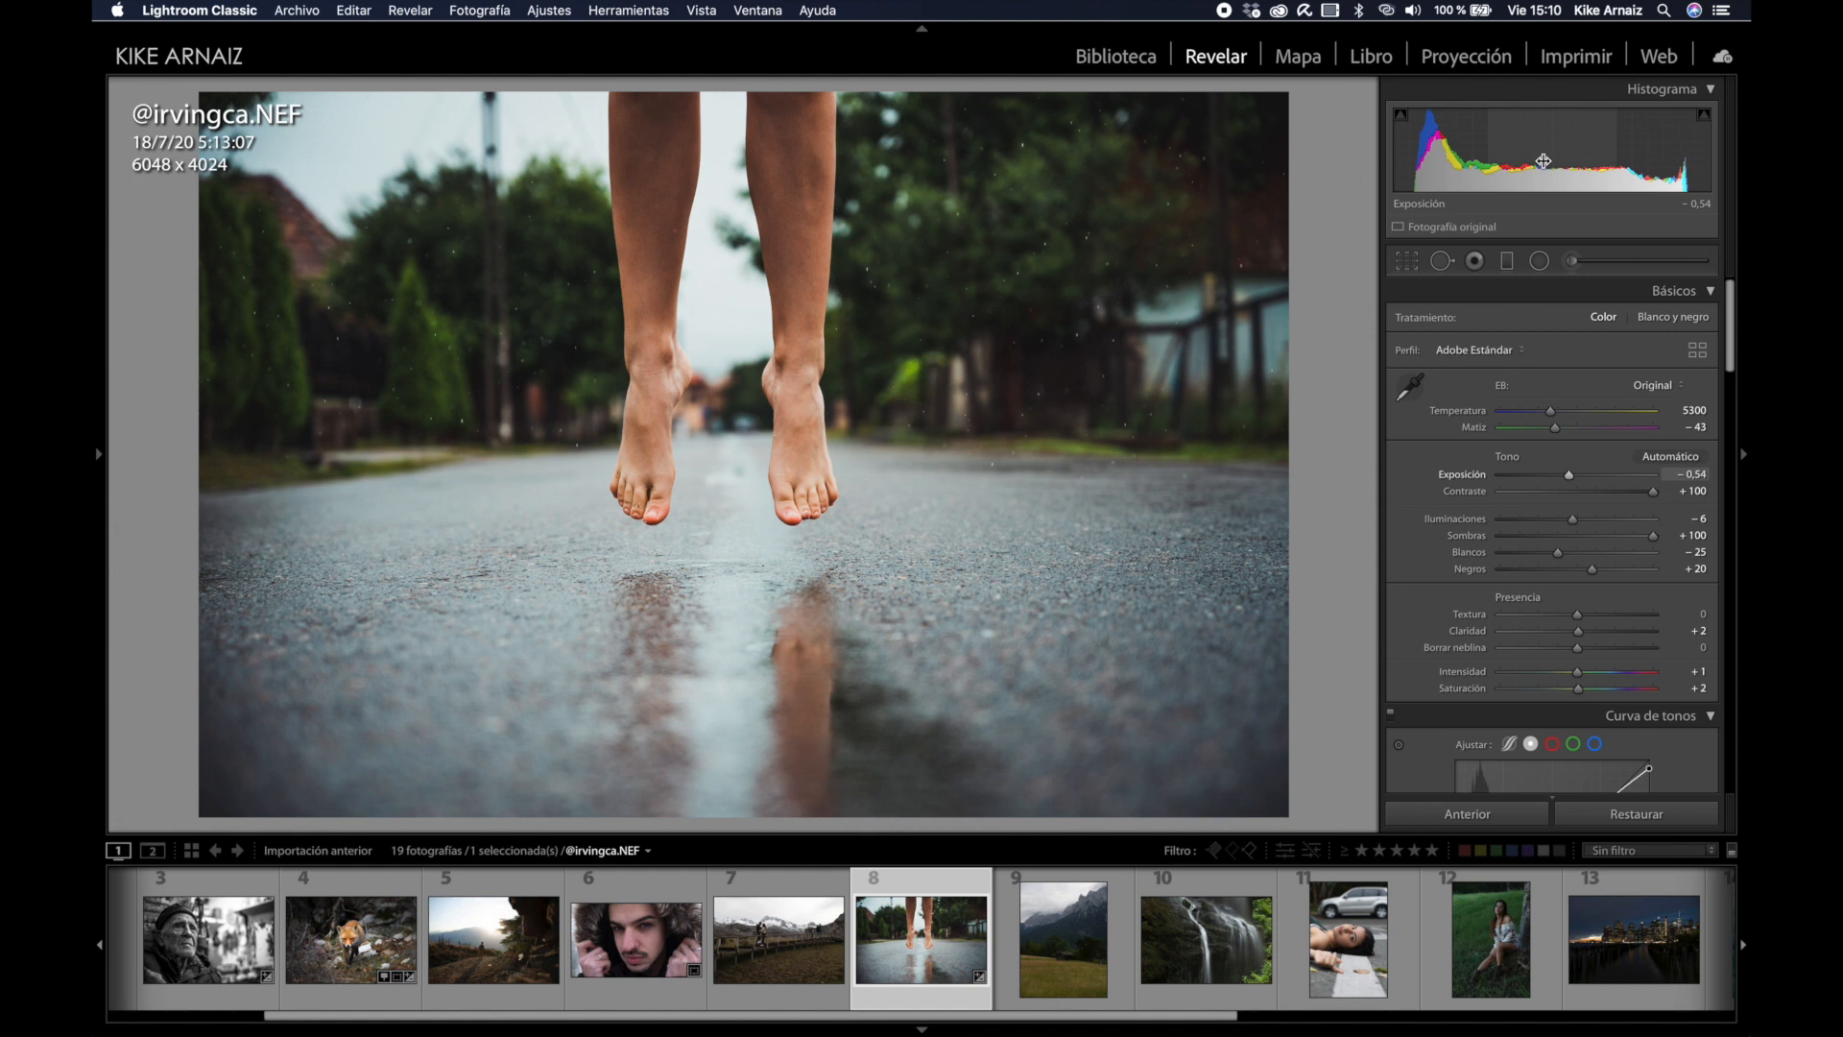
{"action": "left_click_drag", "start_coordinate": [1543, 161], "coordinate": [1544, 161]}
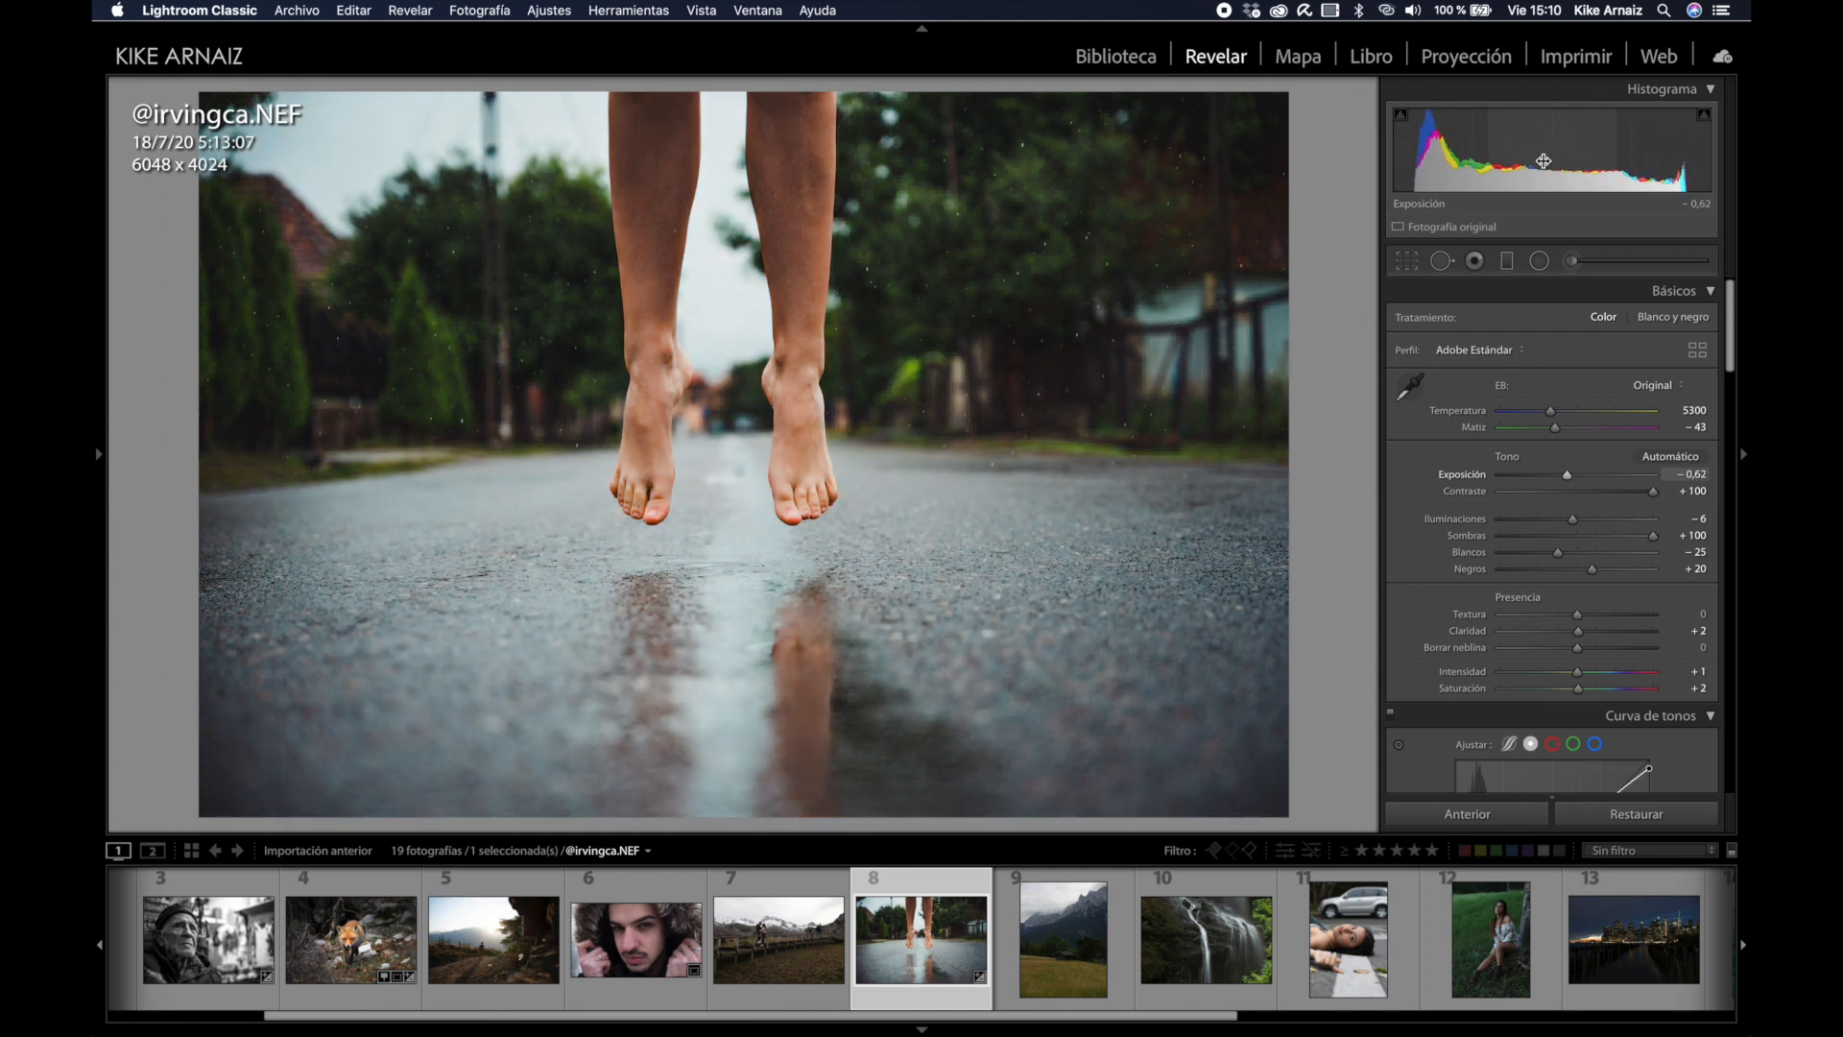
{"action": "scroll", "coordinate": [1521, 410], "scroll_direction": "down", "scroll_amount": 5}
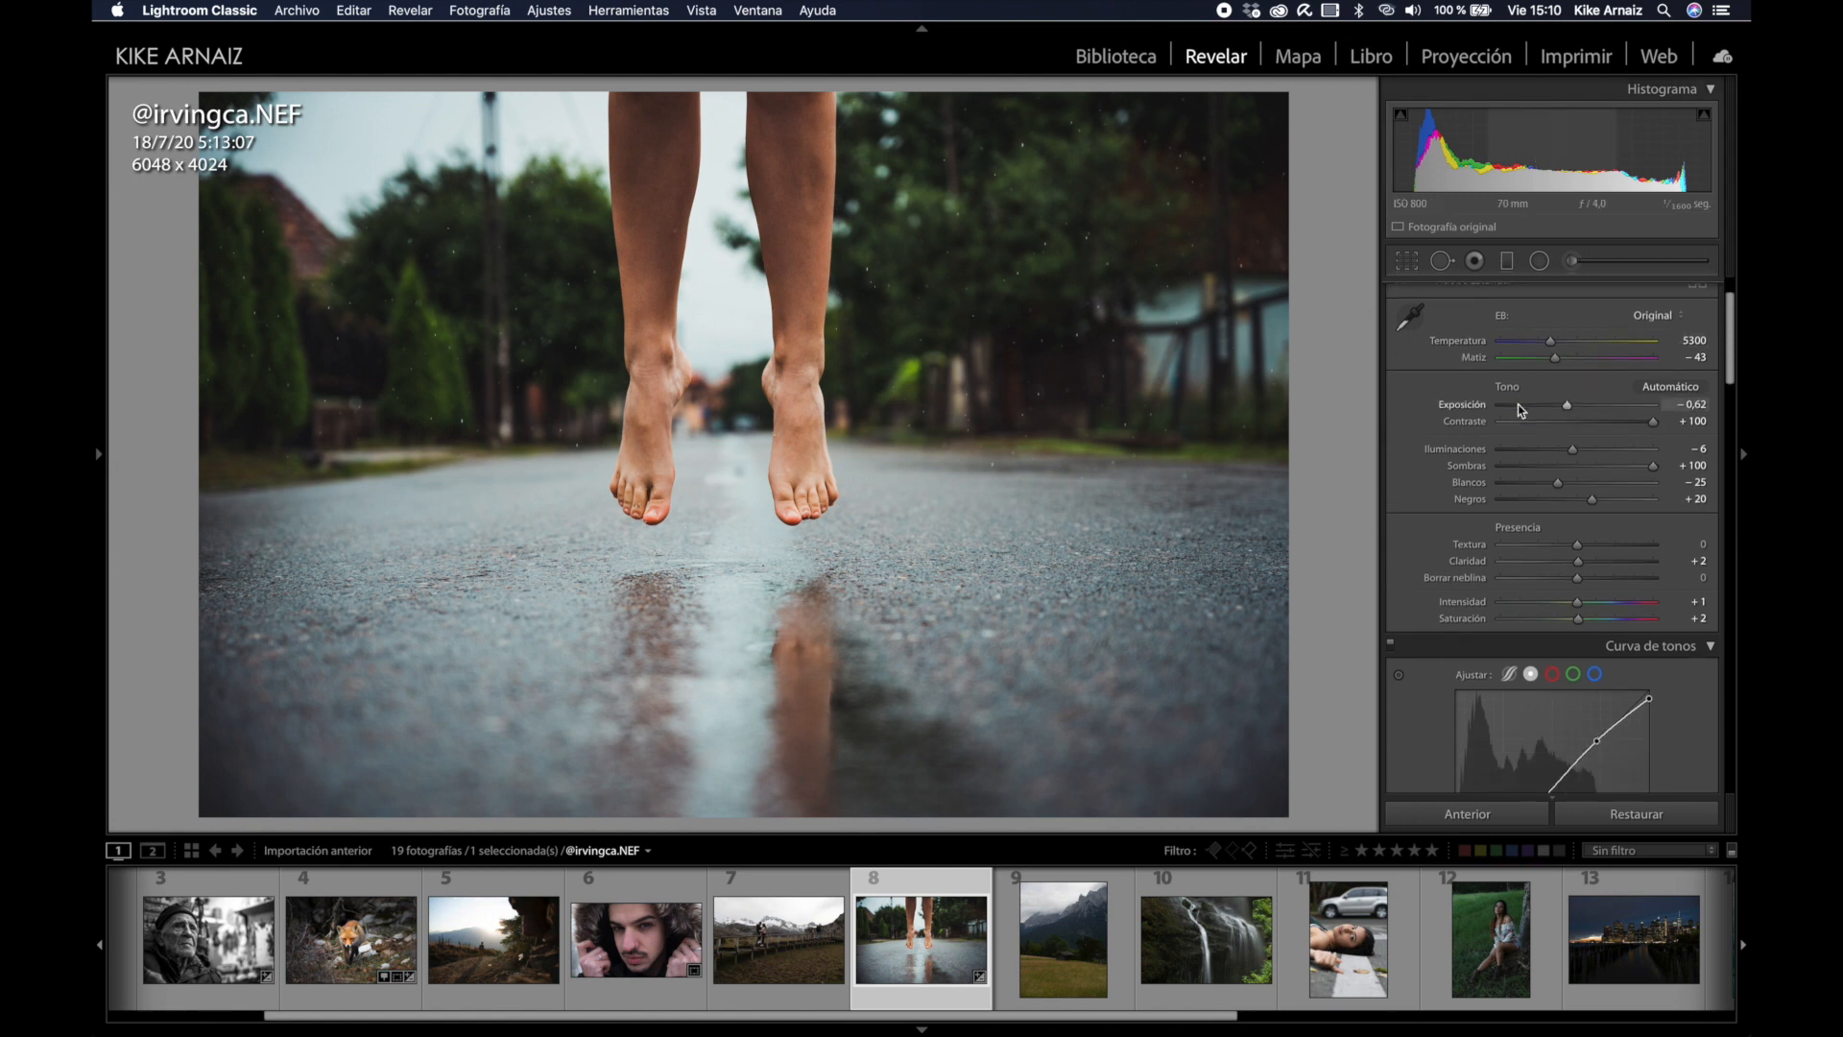
{"action": "scroll", "coordinate": [1521, 410], "scroll_direction": "down", "scroll_amount": 15}
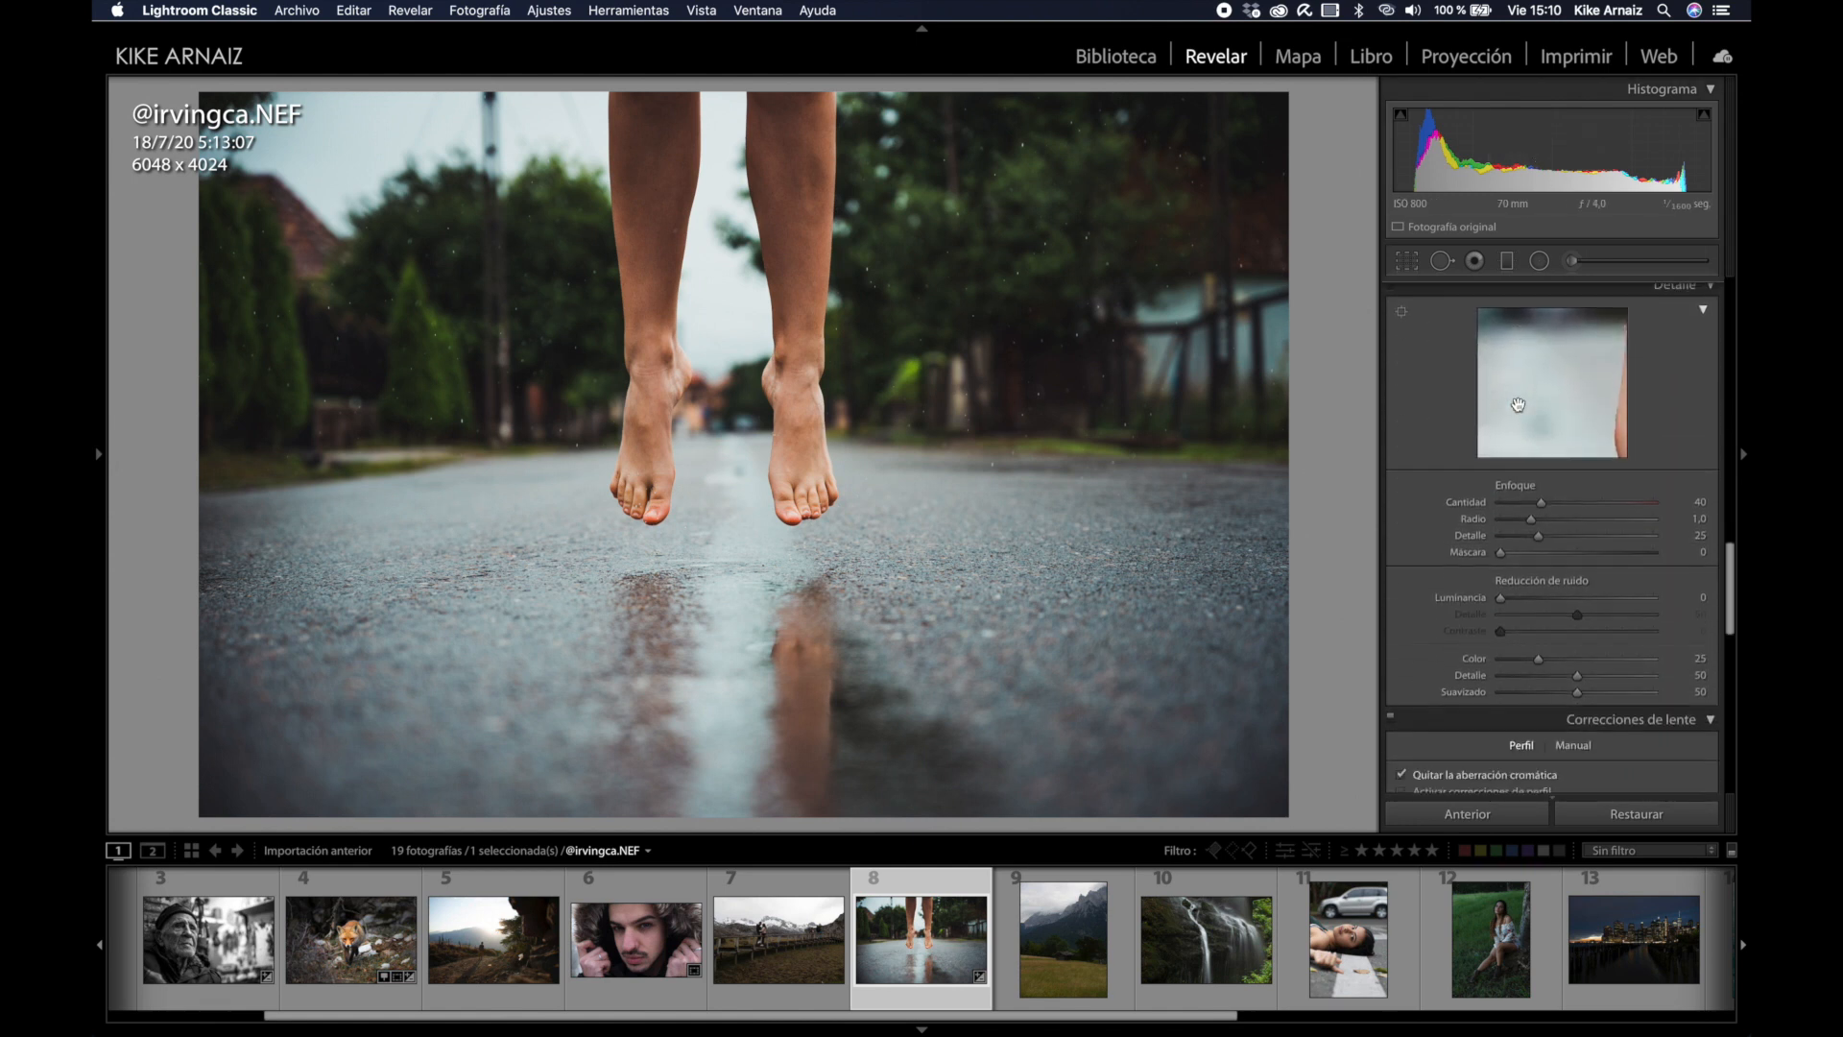
{"action": "scroll", "coordinate": [1521, 410], "scroll_direction": "down", "scroll_amount": 2}
Step: Enable lens profile corrections, reset manual distortion to 0, and set vignetting amount to +76
{"action": "left_click", "coordinate": [1401, 410]}
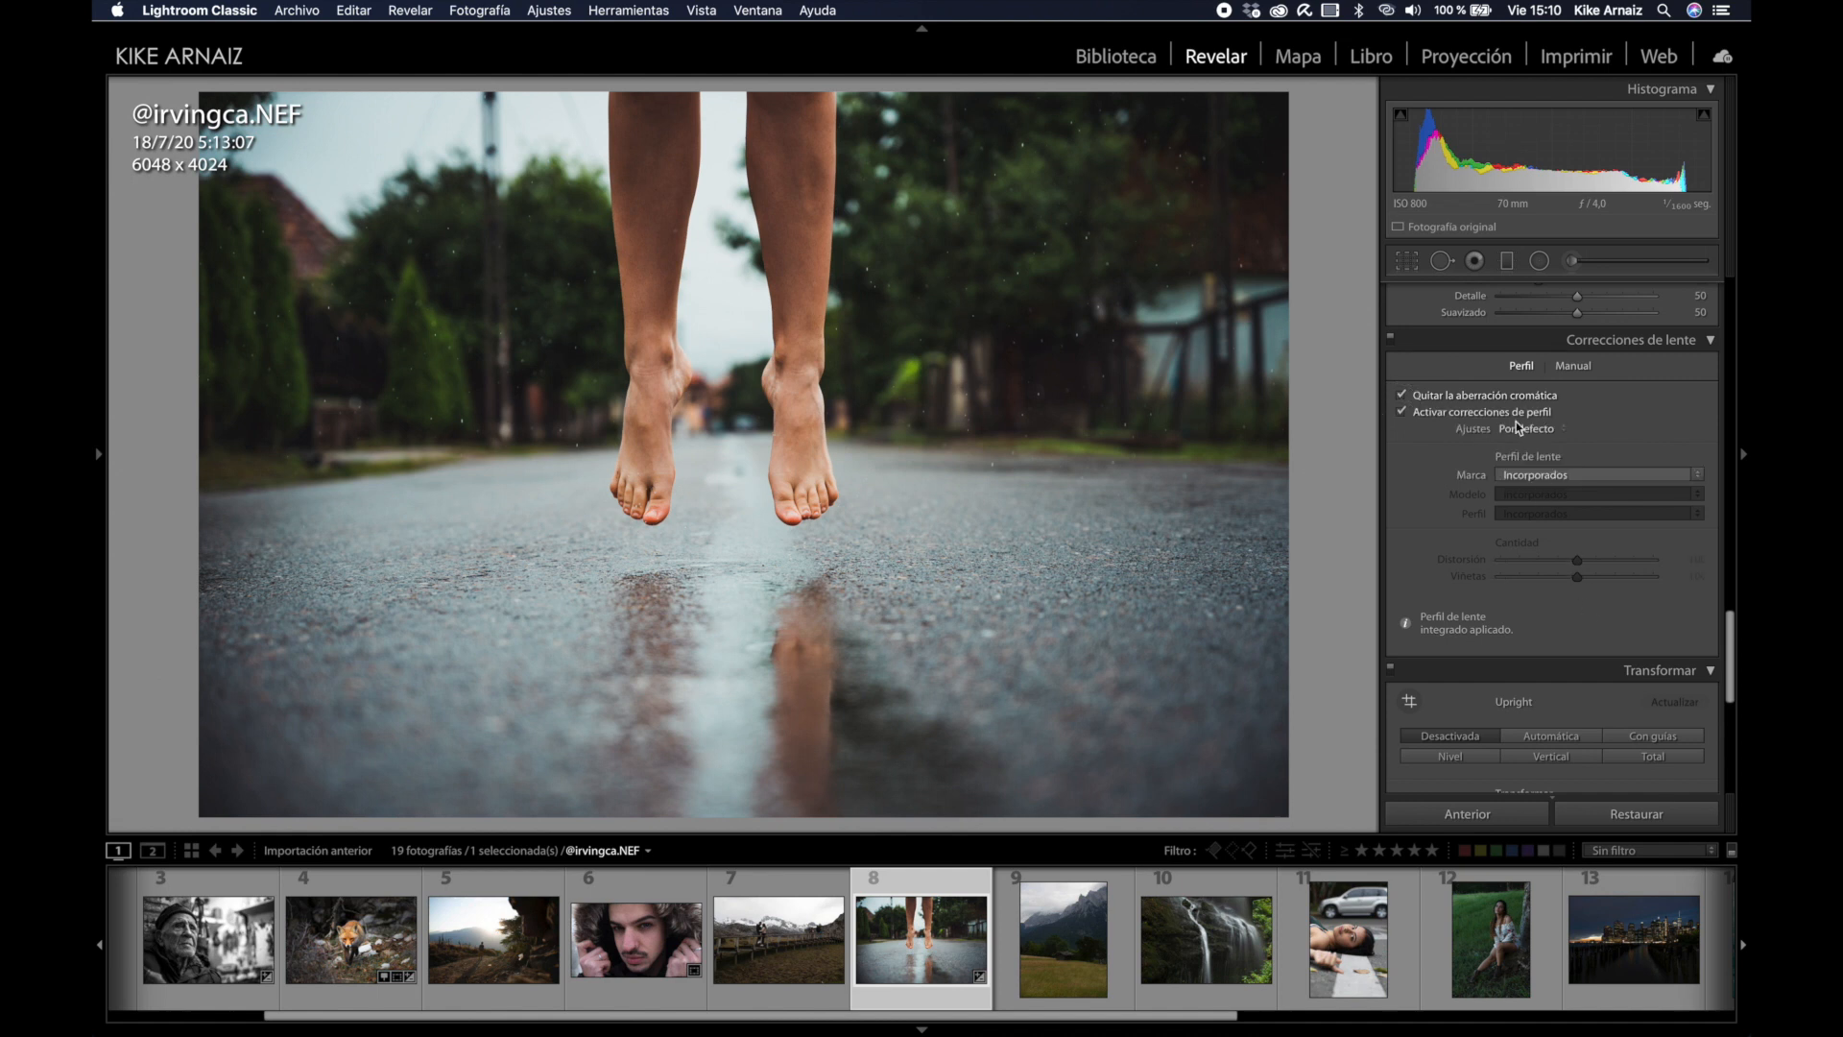
{"action": "left_click", "coordinate": [1576, 369]}
{"action": "left_click_drag", "start_coordinate": [1577, 414], "coordinate": [1577, 420]}
{"action": "left_click", "coordinate": [1688, 420]}
{"action": "type", "text": "0"}
{"action": "key", "text": "Return"}
{"action": "left_click_drag", "start_coordinate": [1580, 601], "coordinate": [1638, 606]}
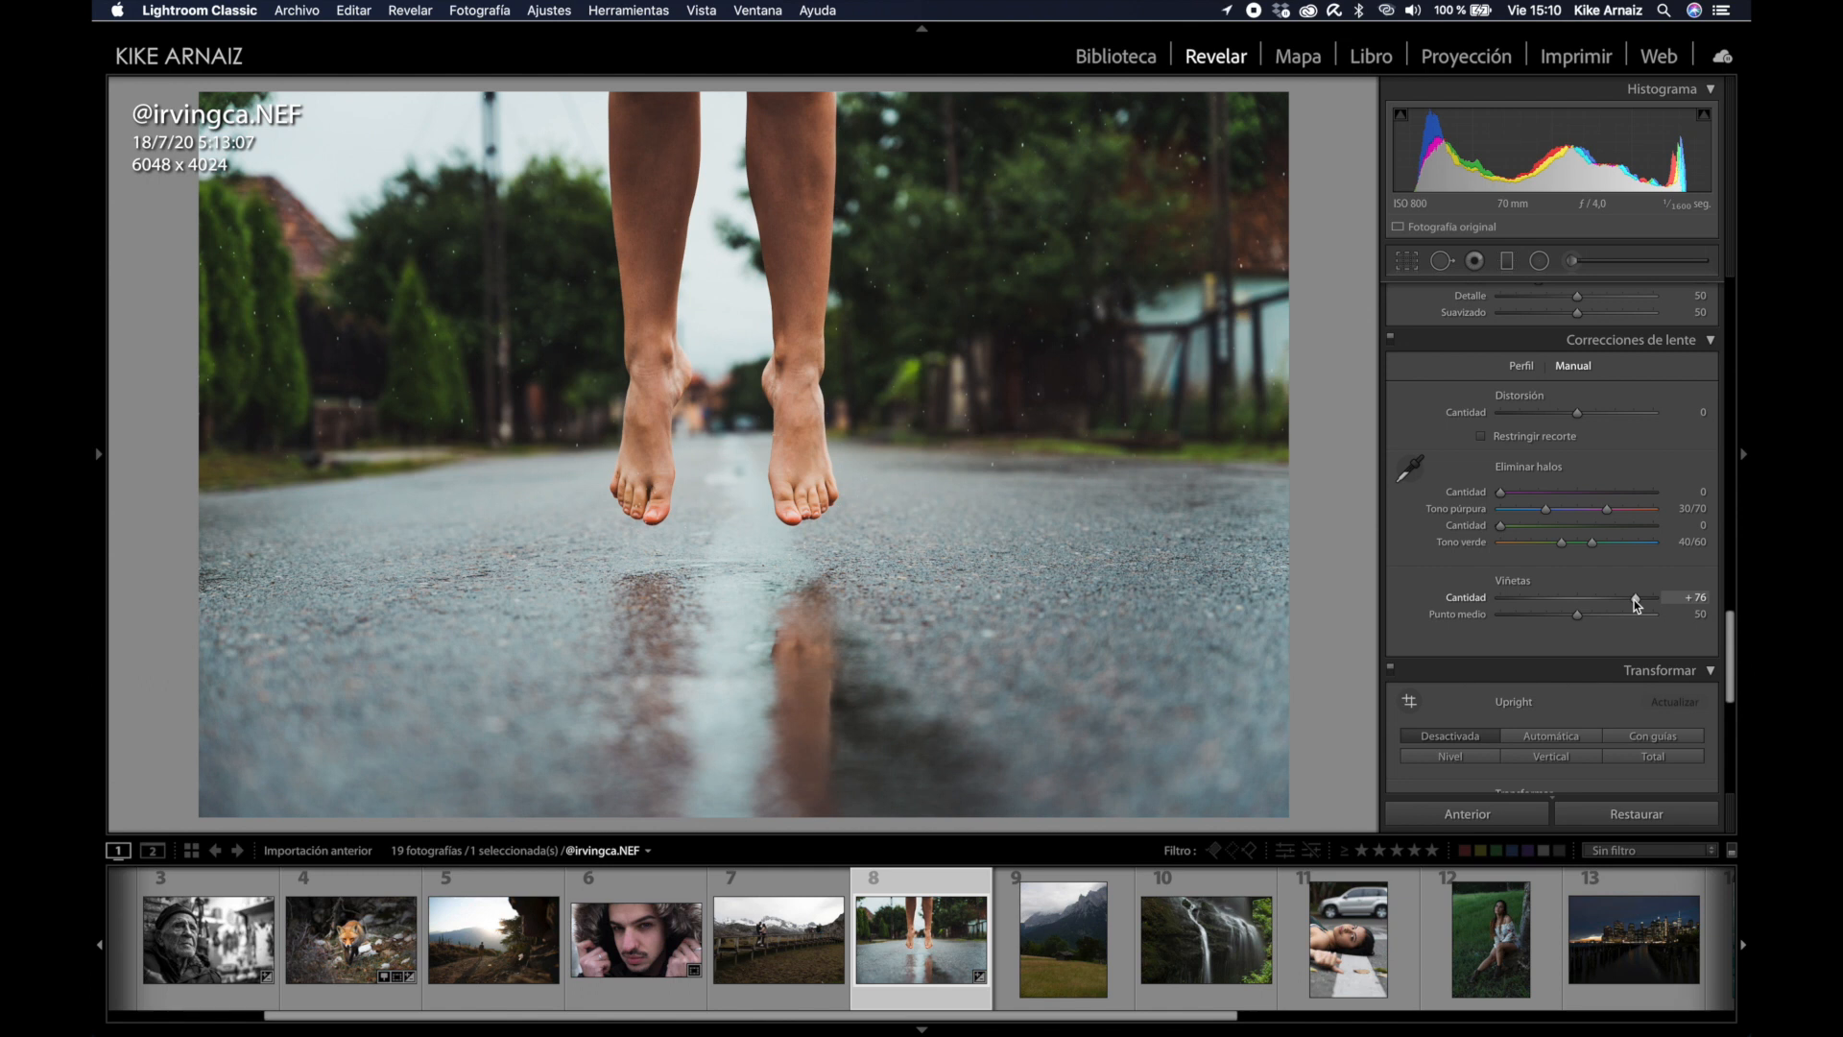
{"action": "key", "text": "r"}
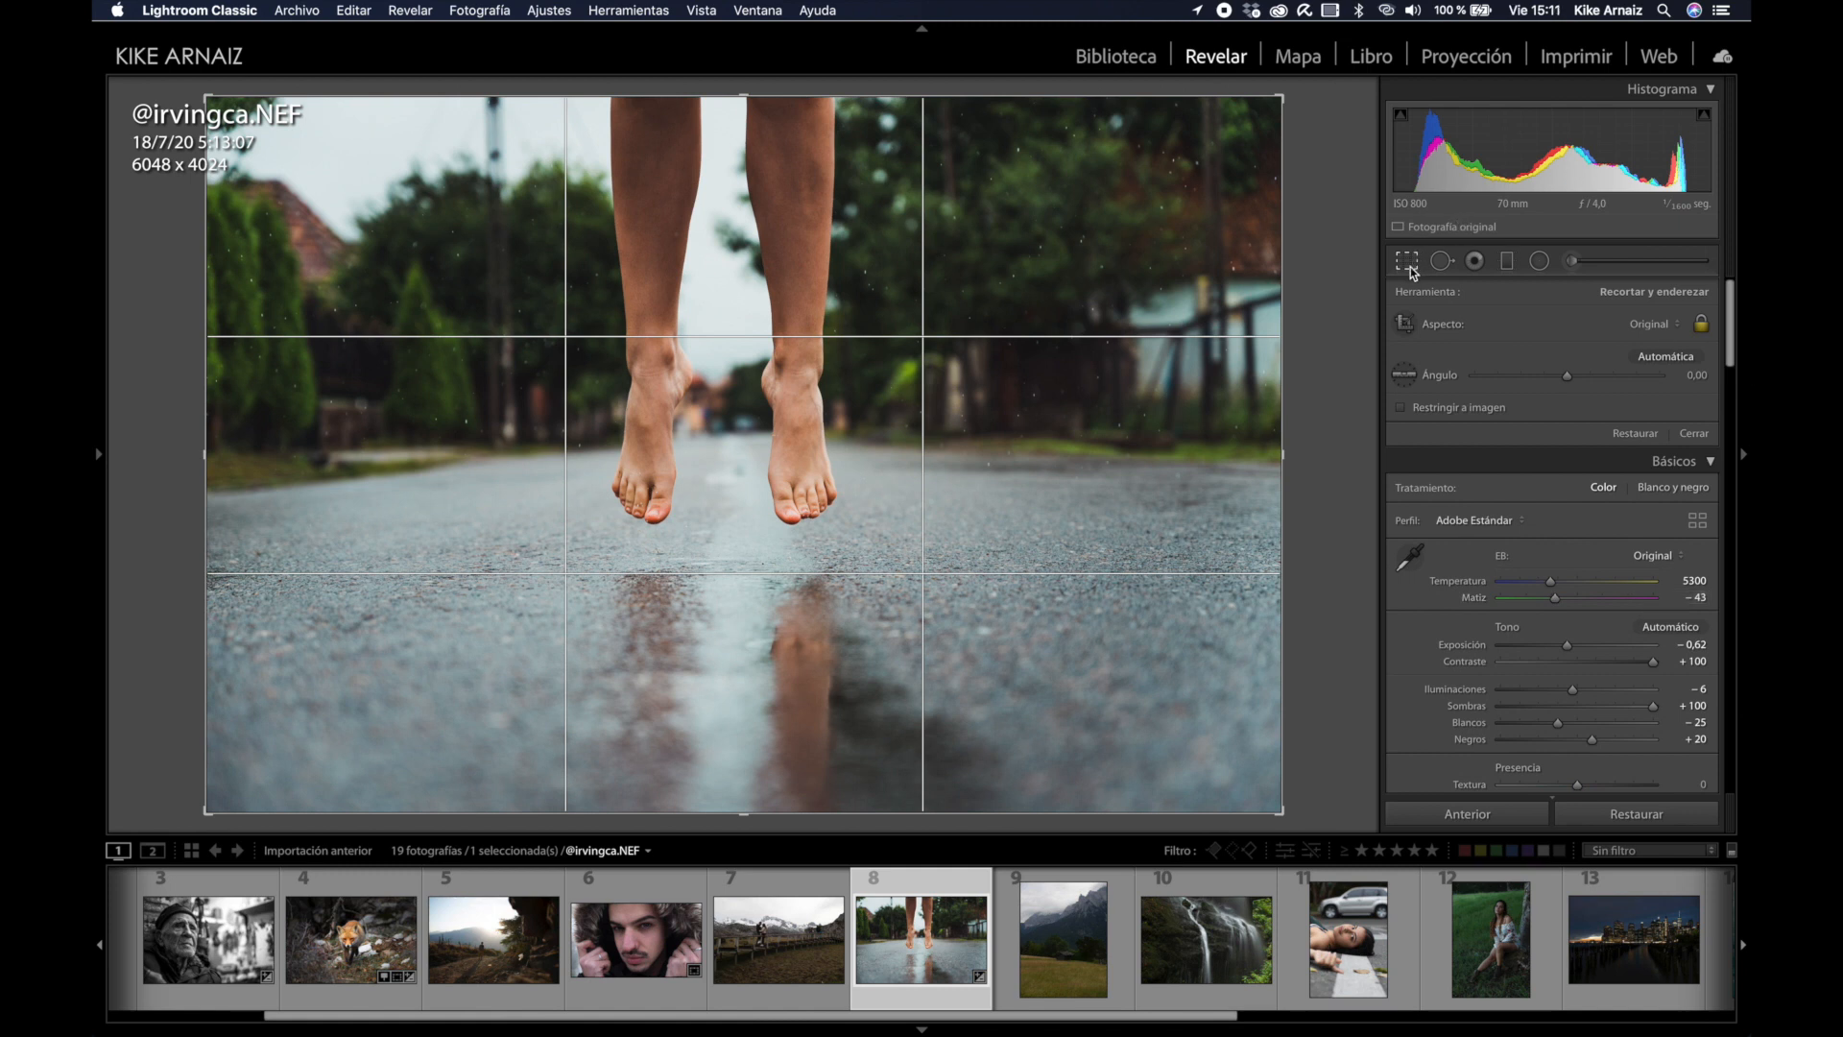
Step: Level the photo with a 1,65° rotation using a line drawn along the horizon
{"action": "left_click", "coordinate": [1404, 374]}
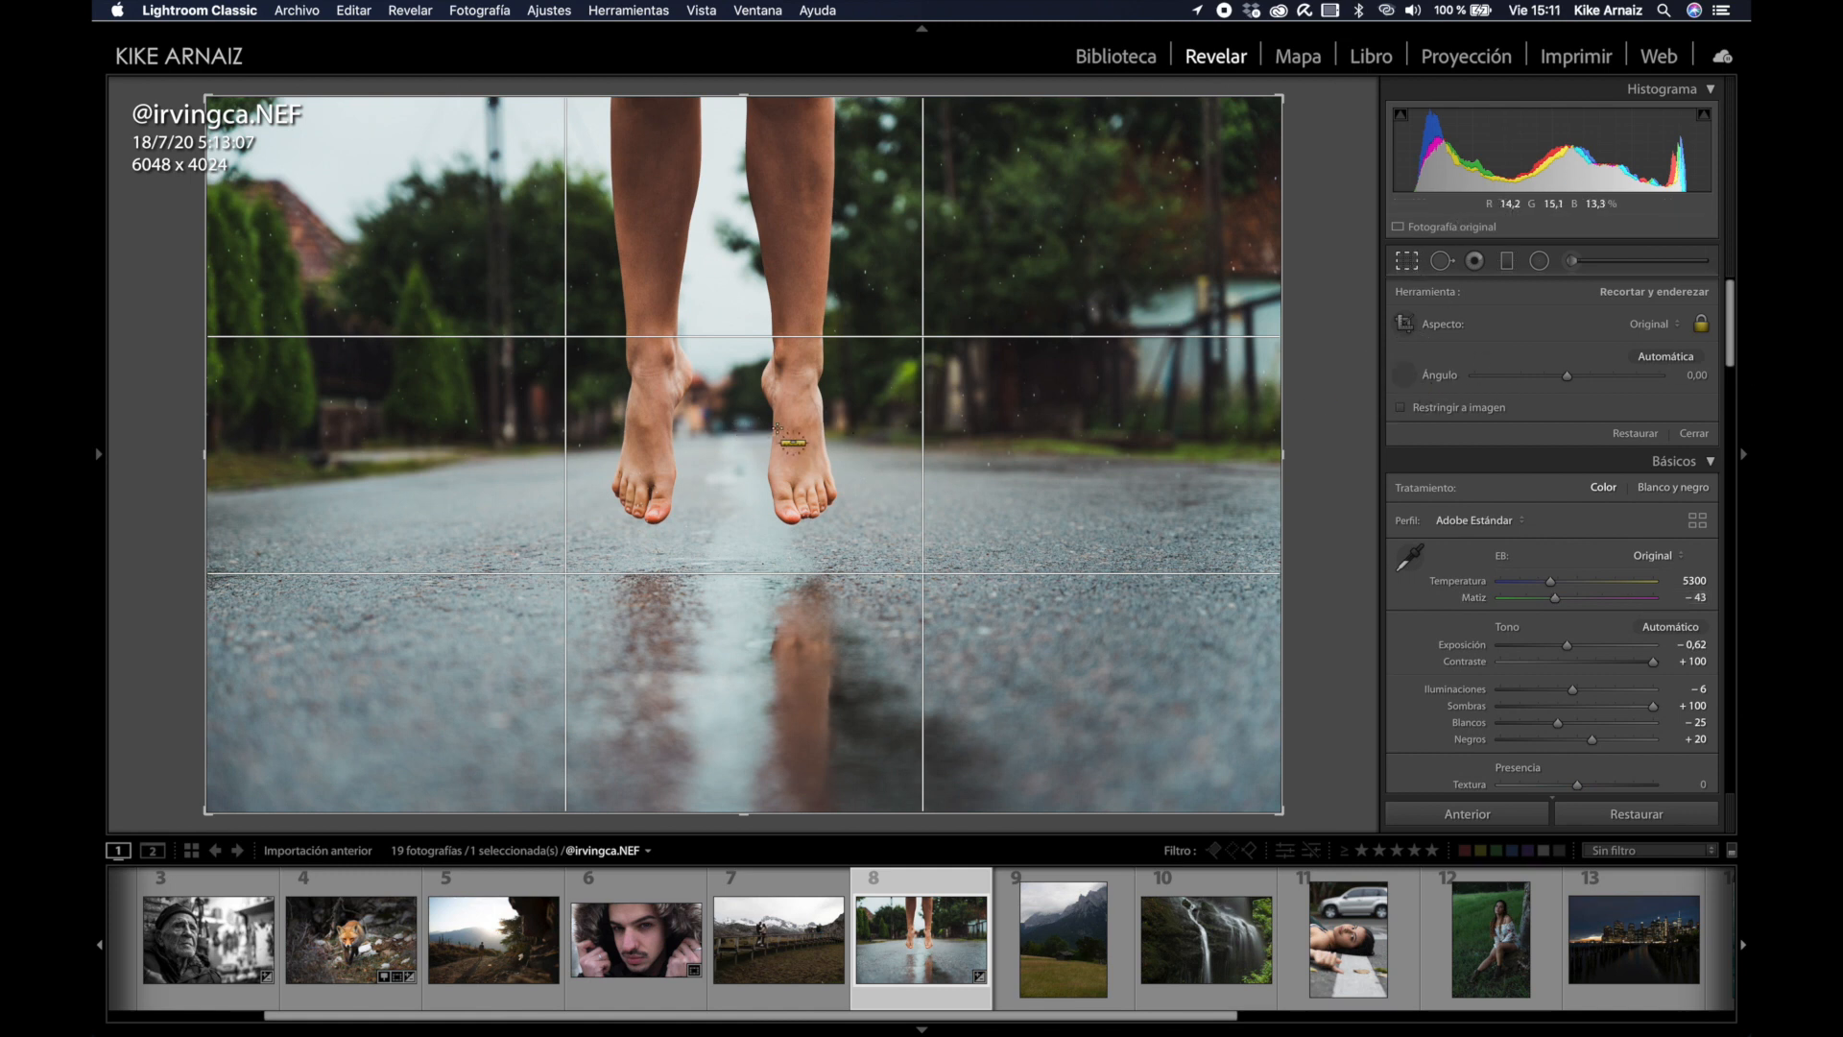
{"action": "left_click_drag", "start_coordinate": [769, 431], "coordinate": [562, 437]}
{"action": "key", "text": "Return"}
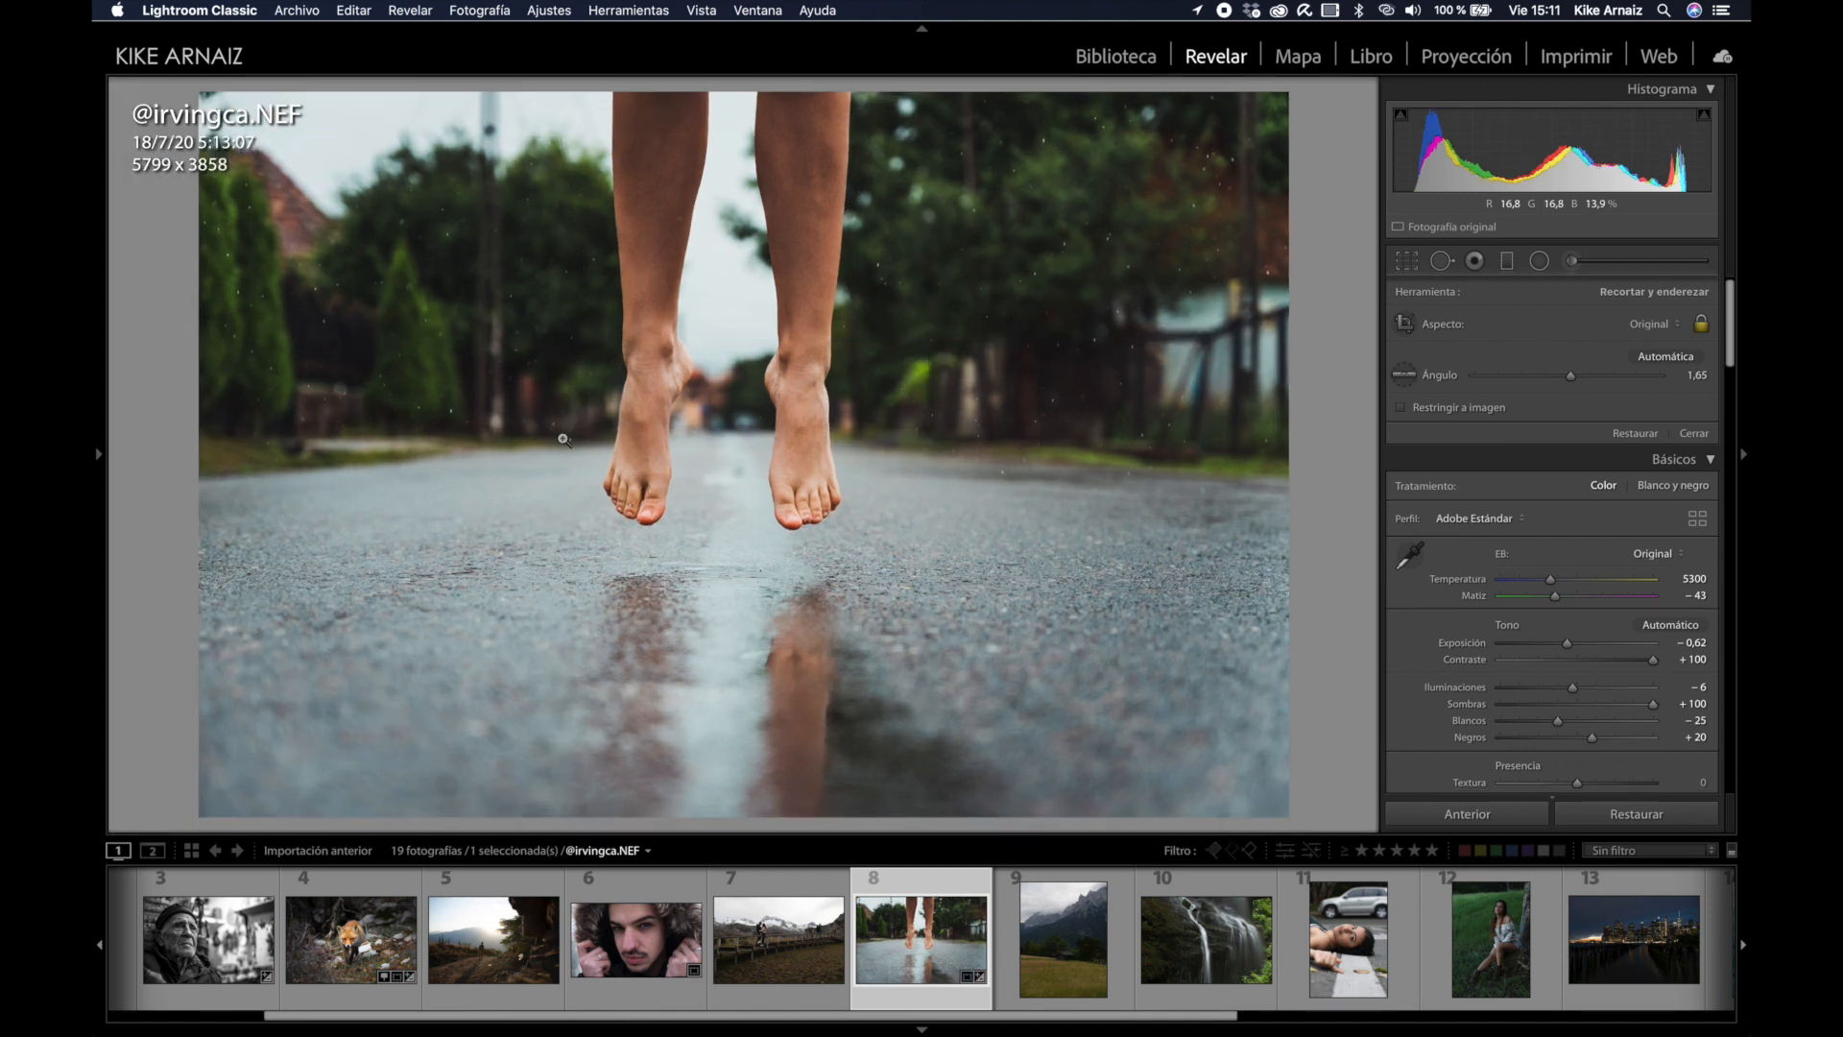
Step: Refine the crop framing, trimming slightly to 5771 × 3840, and apply it
{"action": "key", "text": "r"}
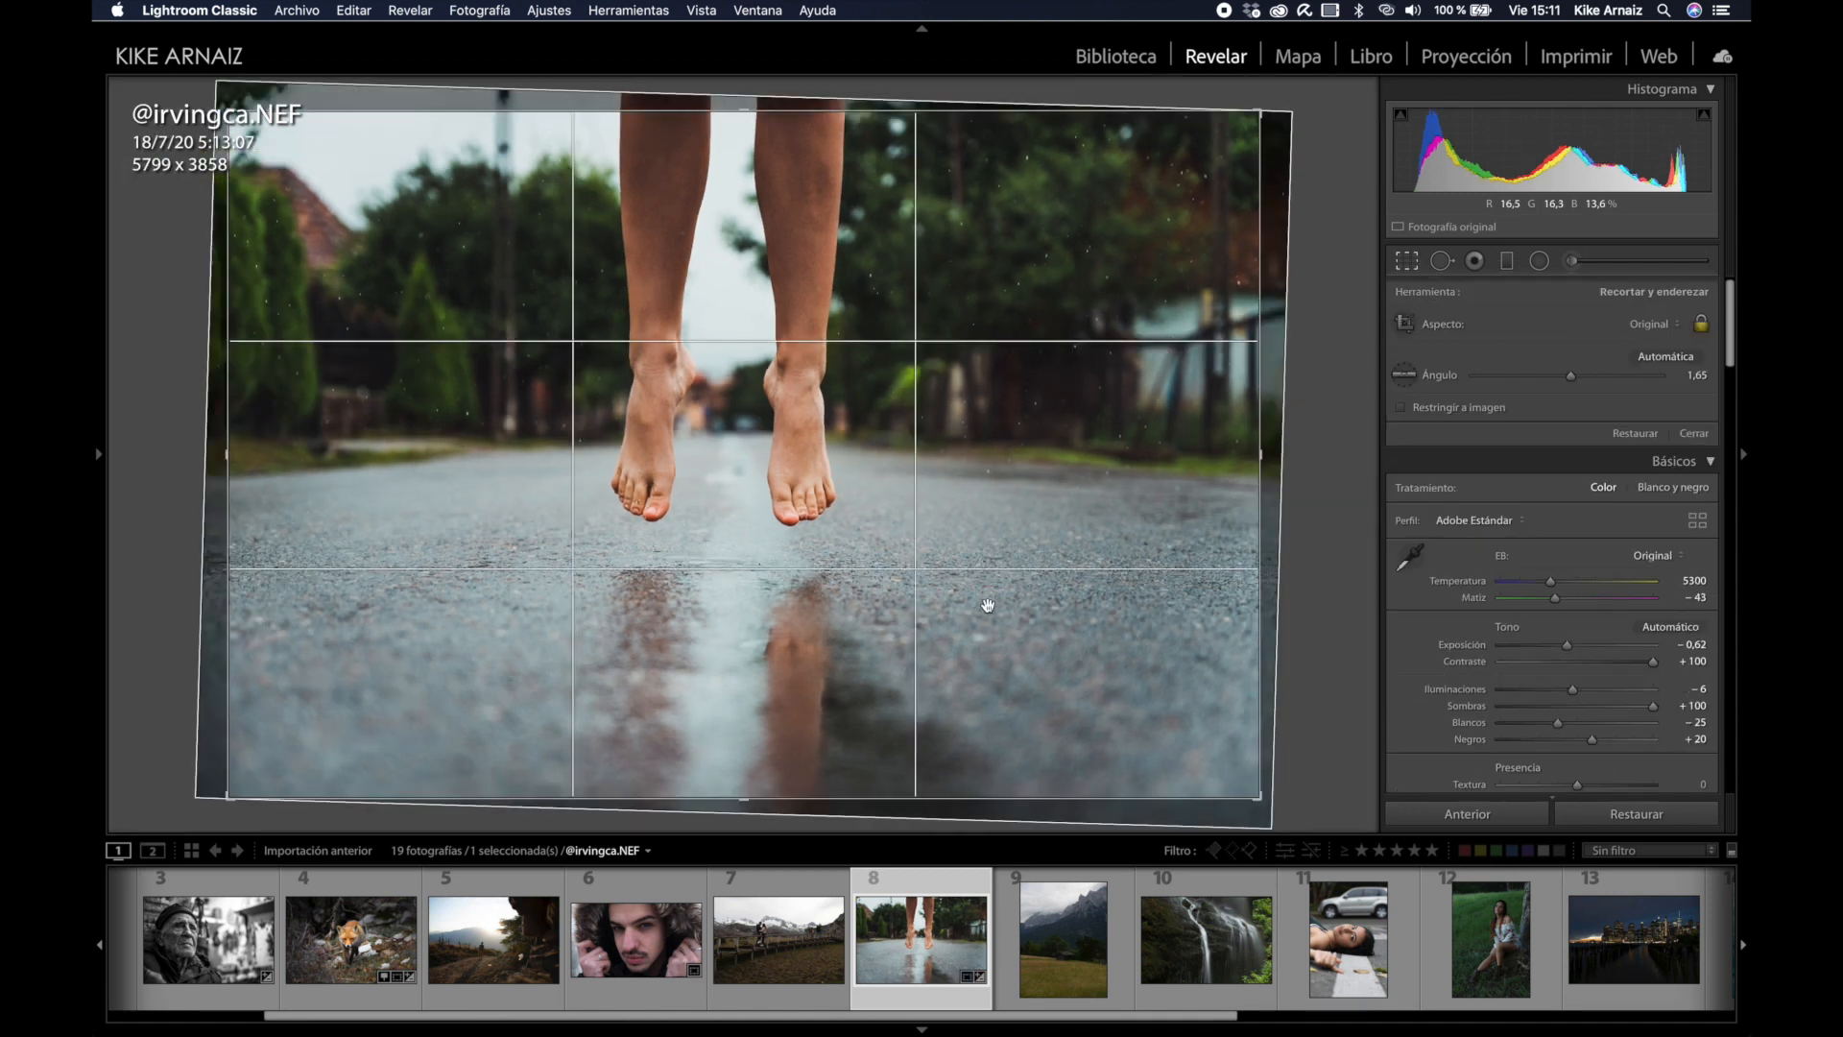
{"action": "left_click_drag", "start_coordinate": [805, 631], "coordinate": [817, 632]}
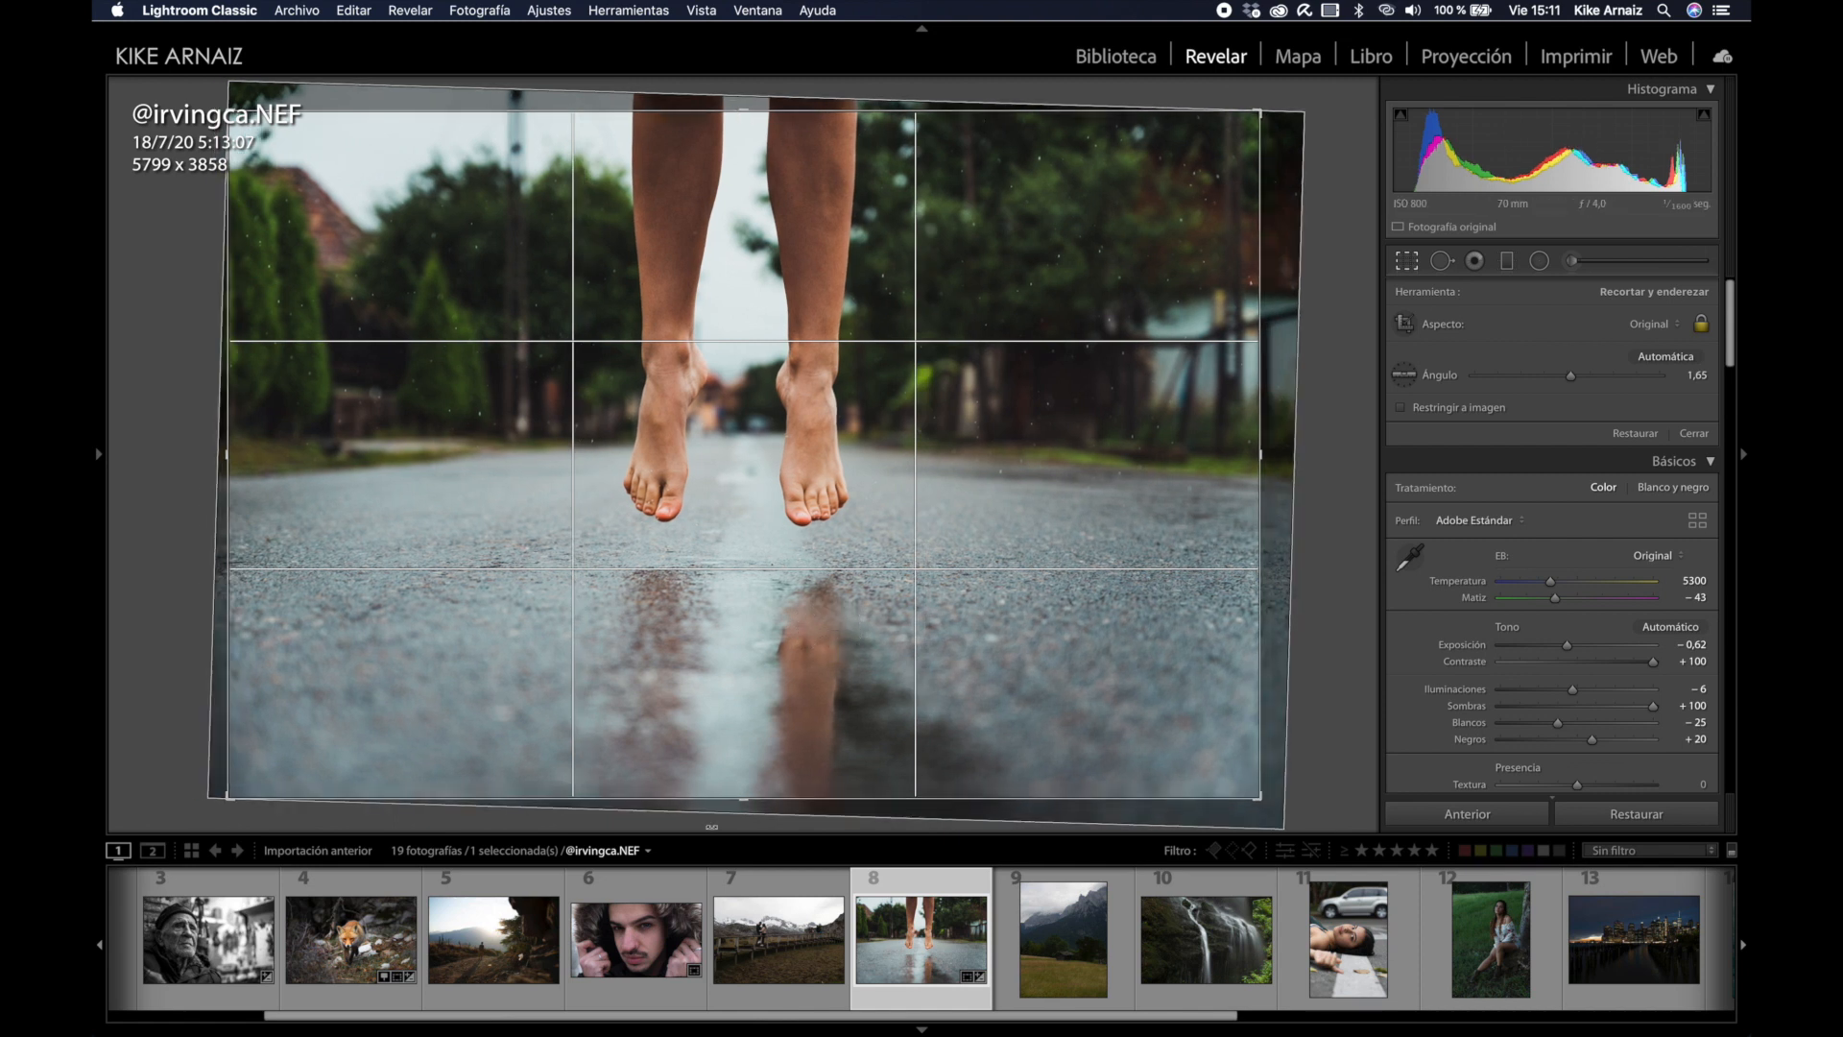
{"action": "left_click_drag", "start_coordinate": [1254, 797], "coordinate": [1252, 795]}
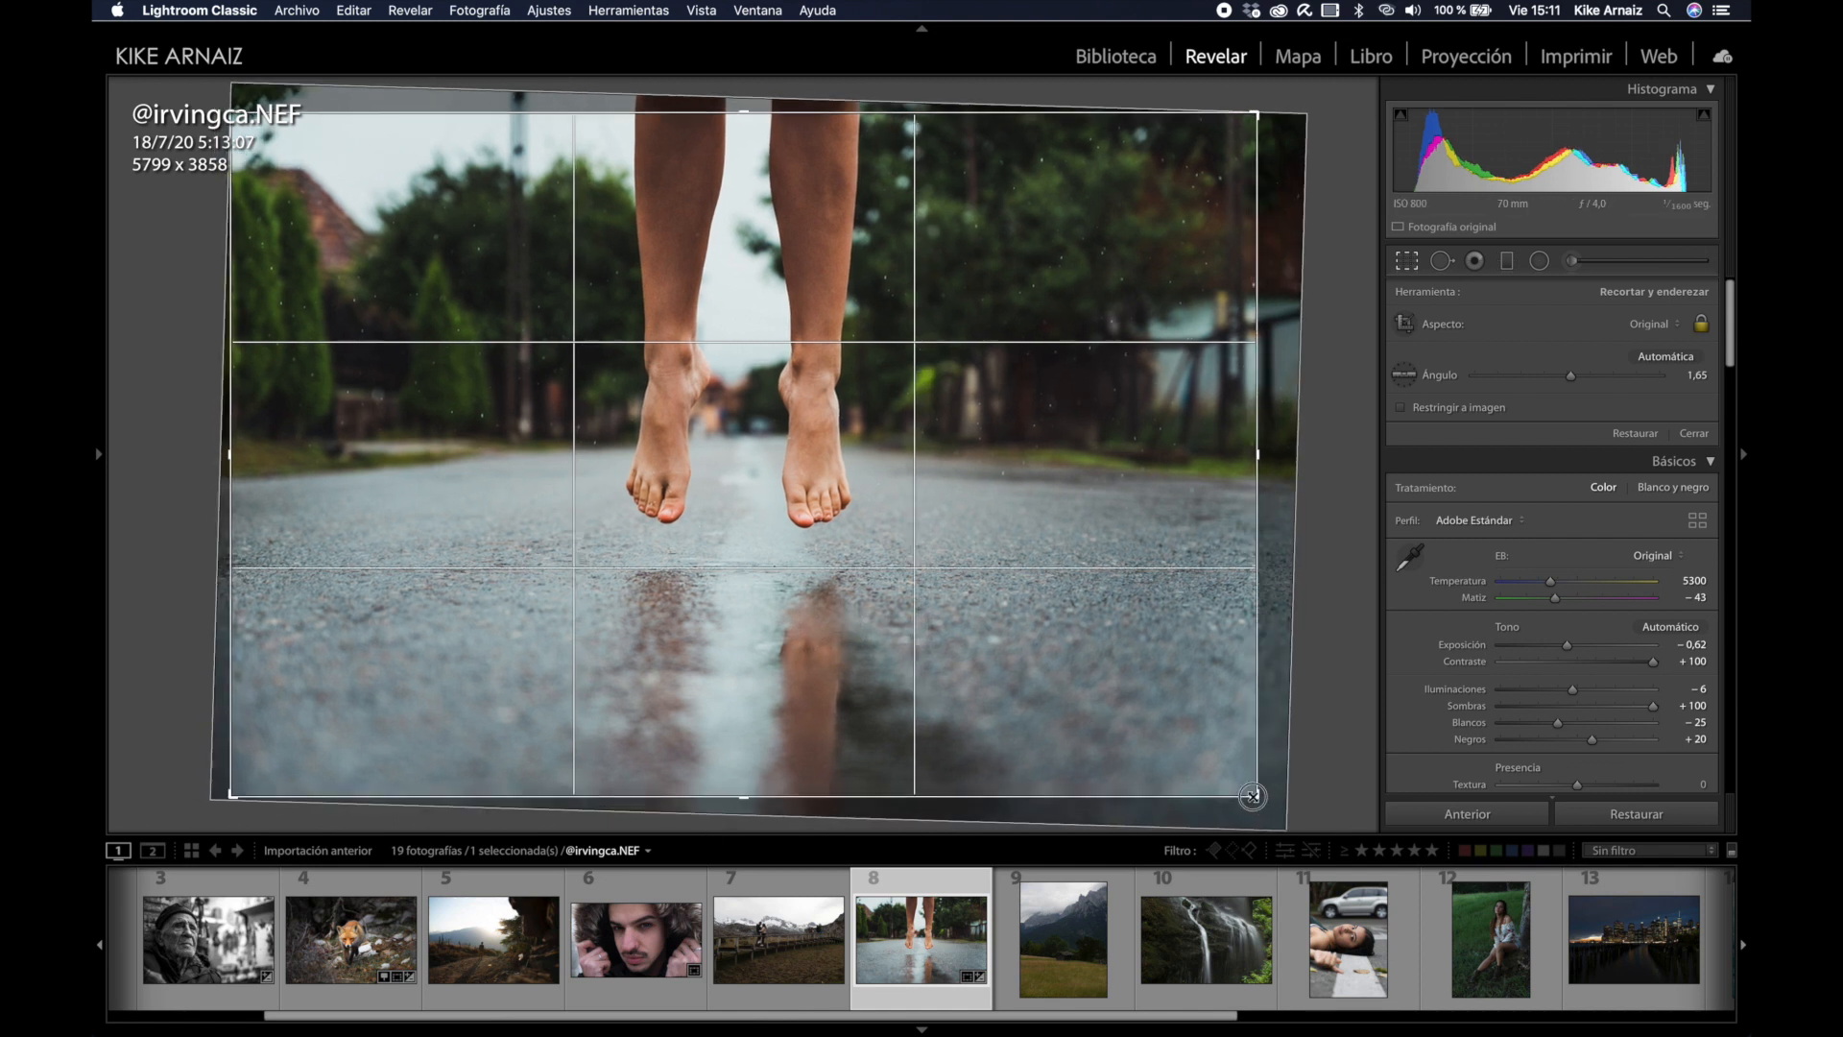
{"action": "left_click_drag", "start_coordinate": [917, 649], "coordinate": [914, 649]}
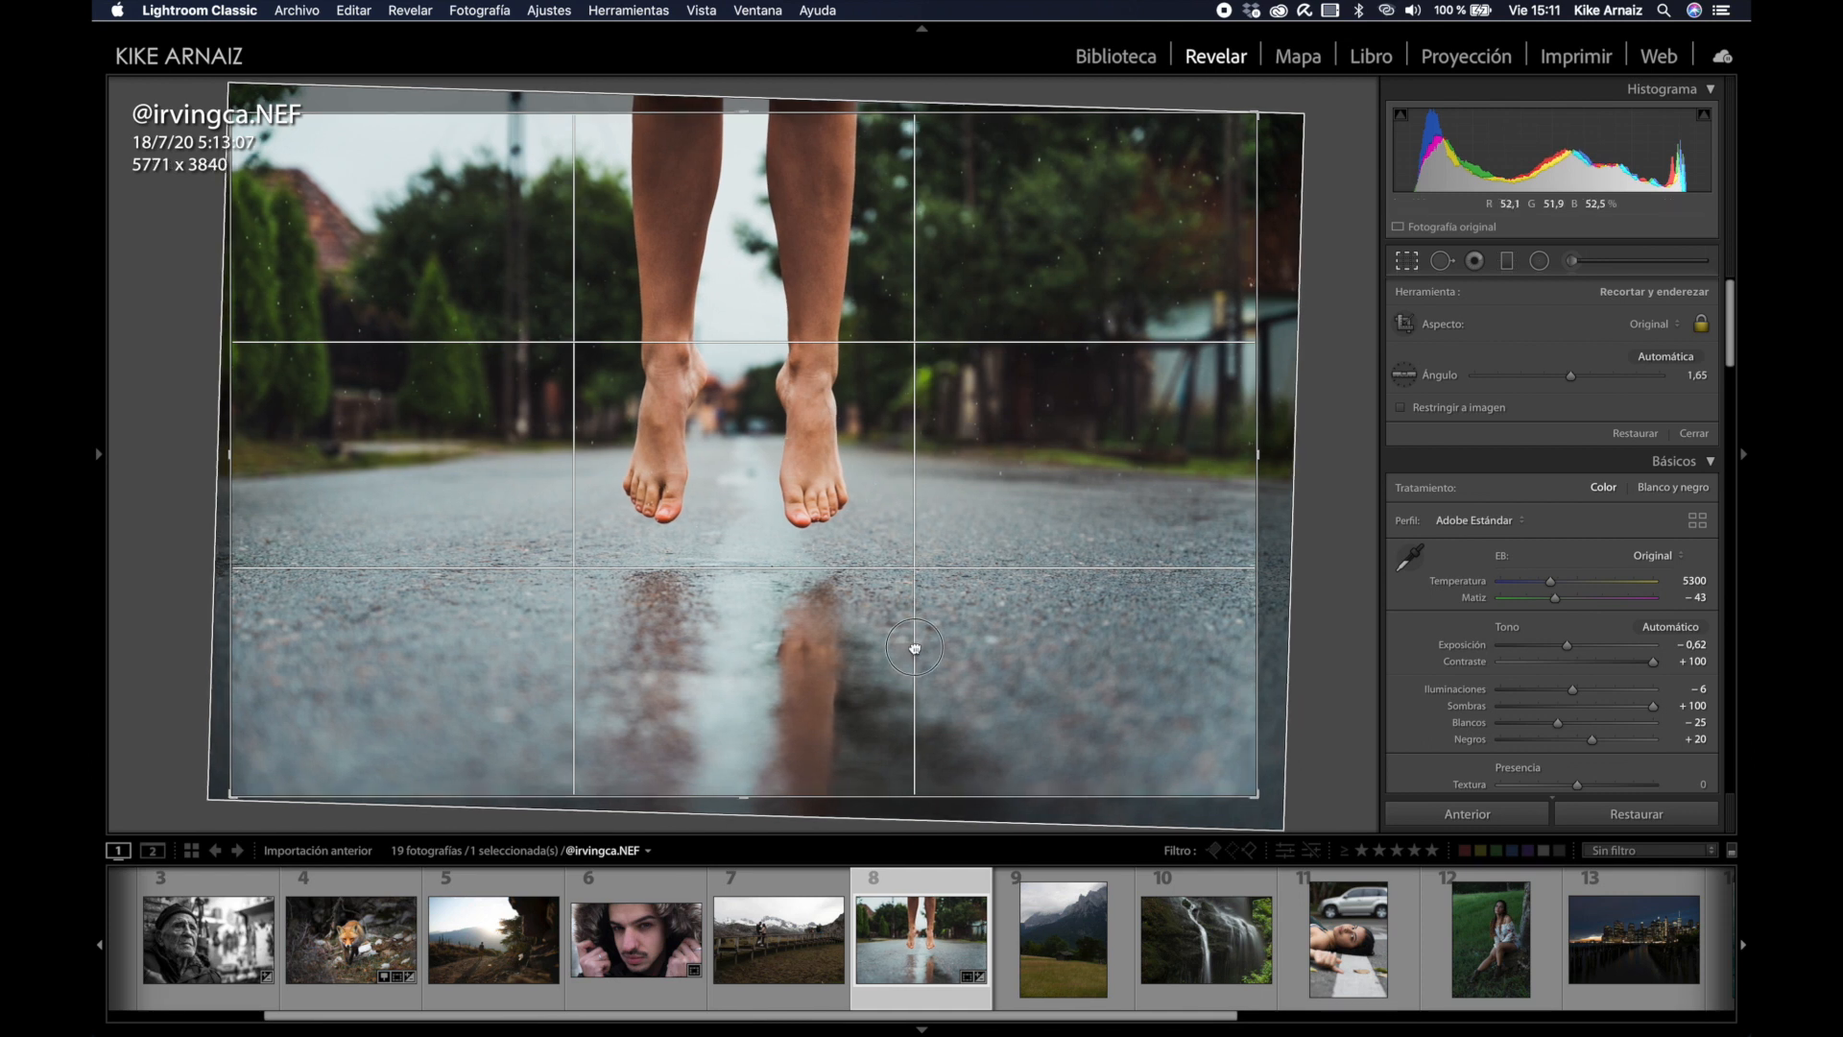
{"action": "key", "text": "Return"}
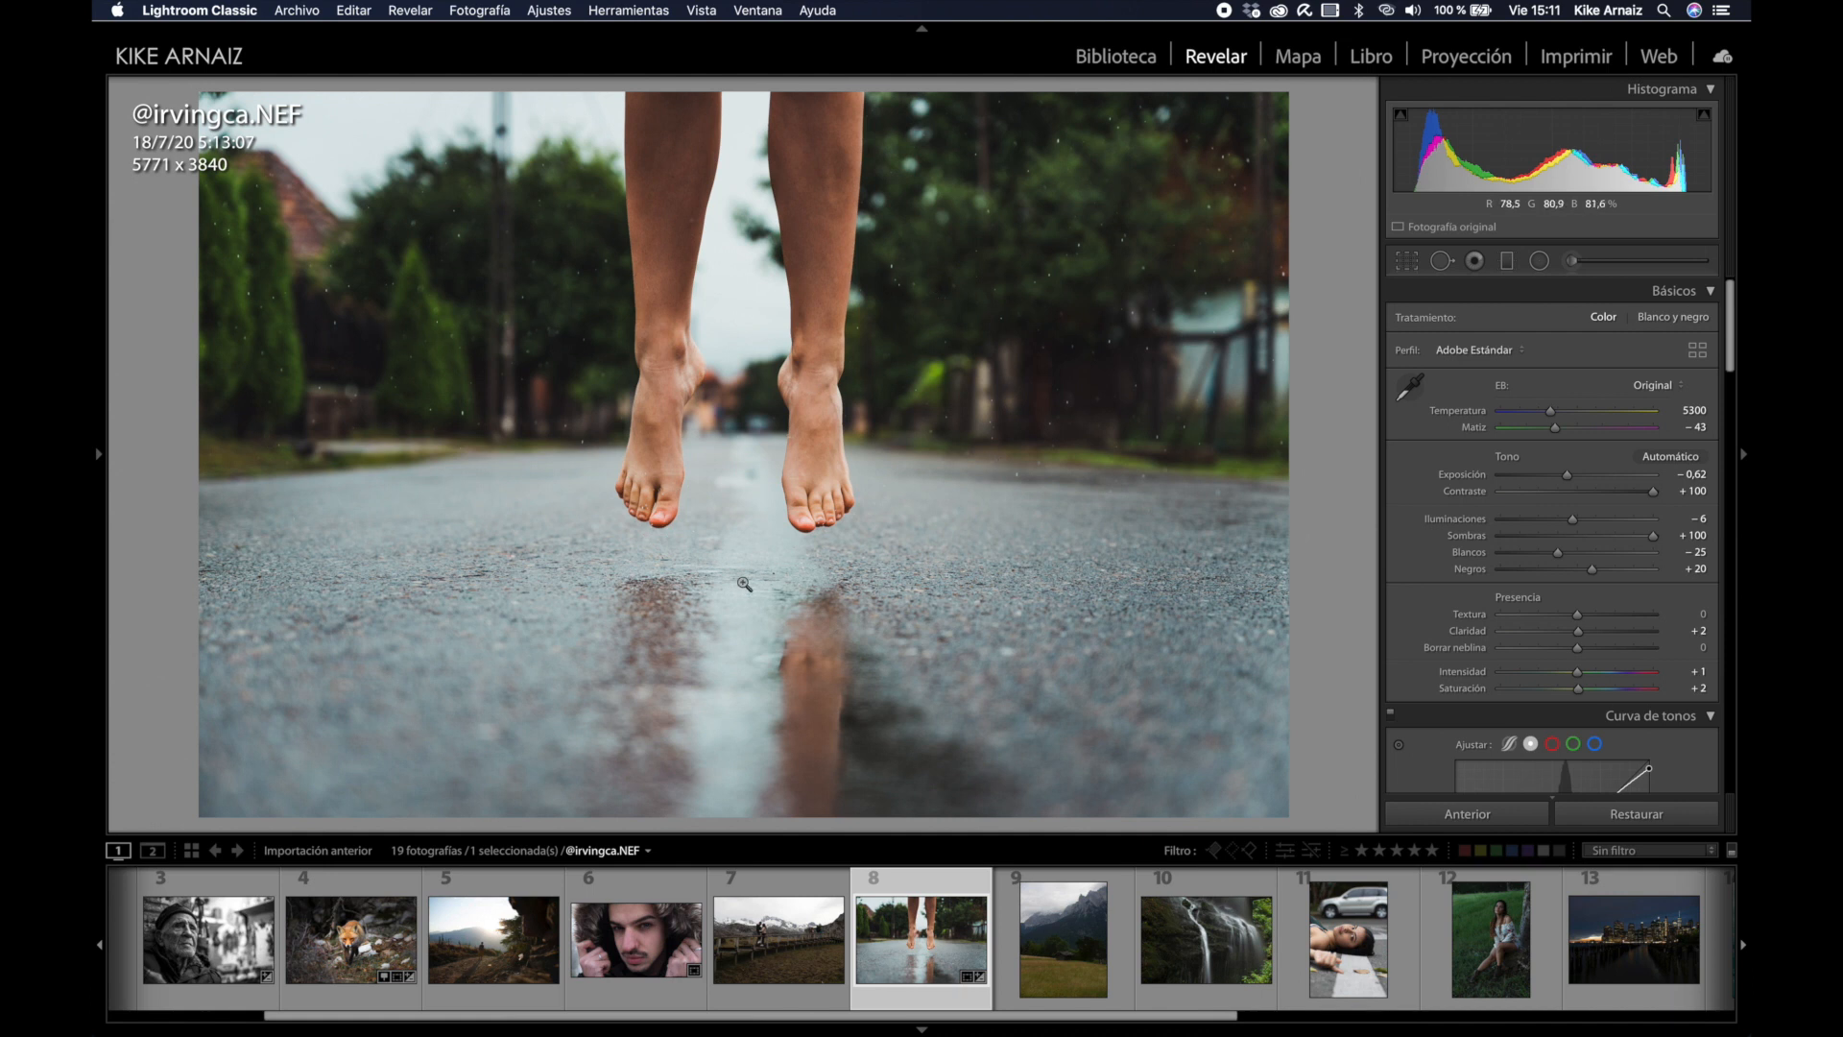
Step: Set green saturation to −49, shift the green hue left, and raise vibrance to +20
{"action": "left_click", "coordinate": [849, 555]}
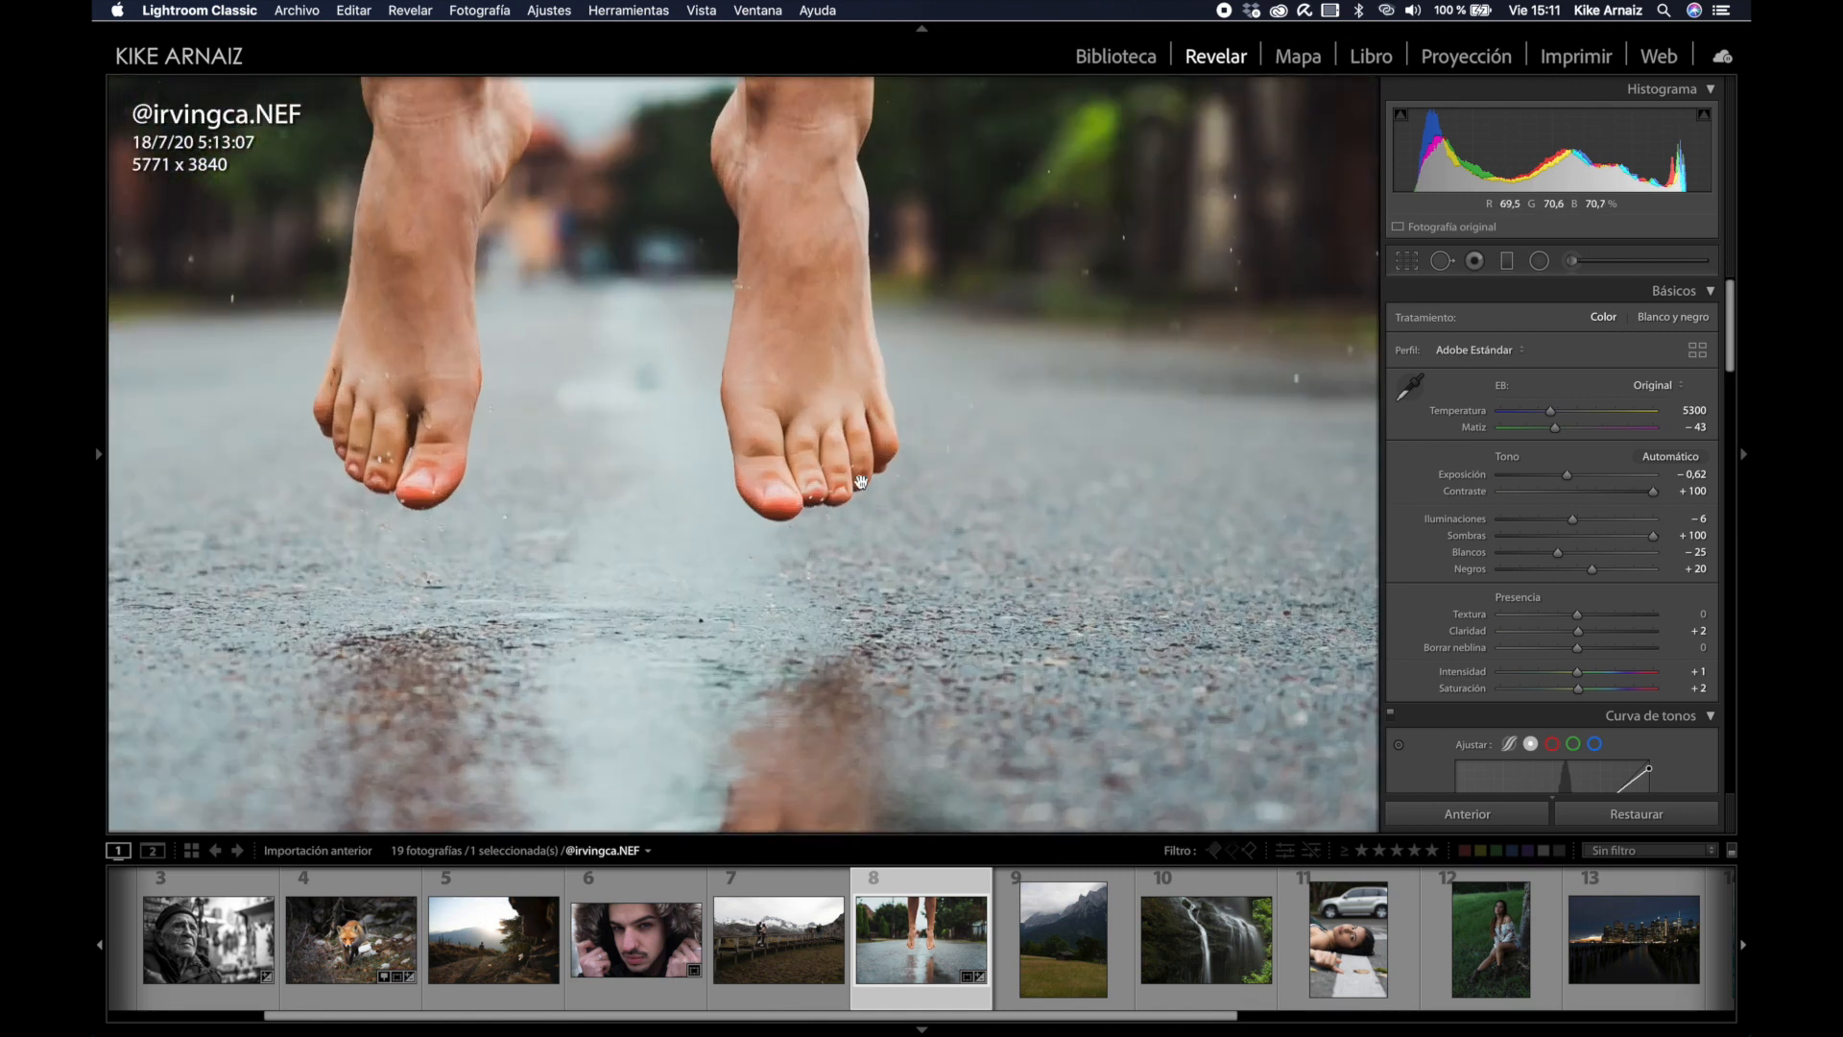
{"action": "left_click", "coordinate": [627, 460]}
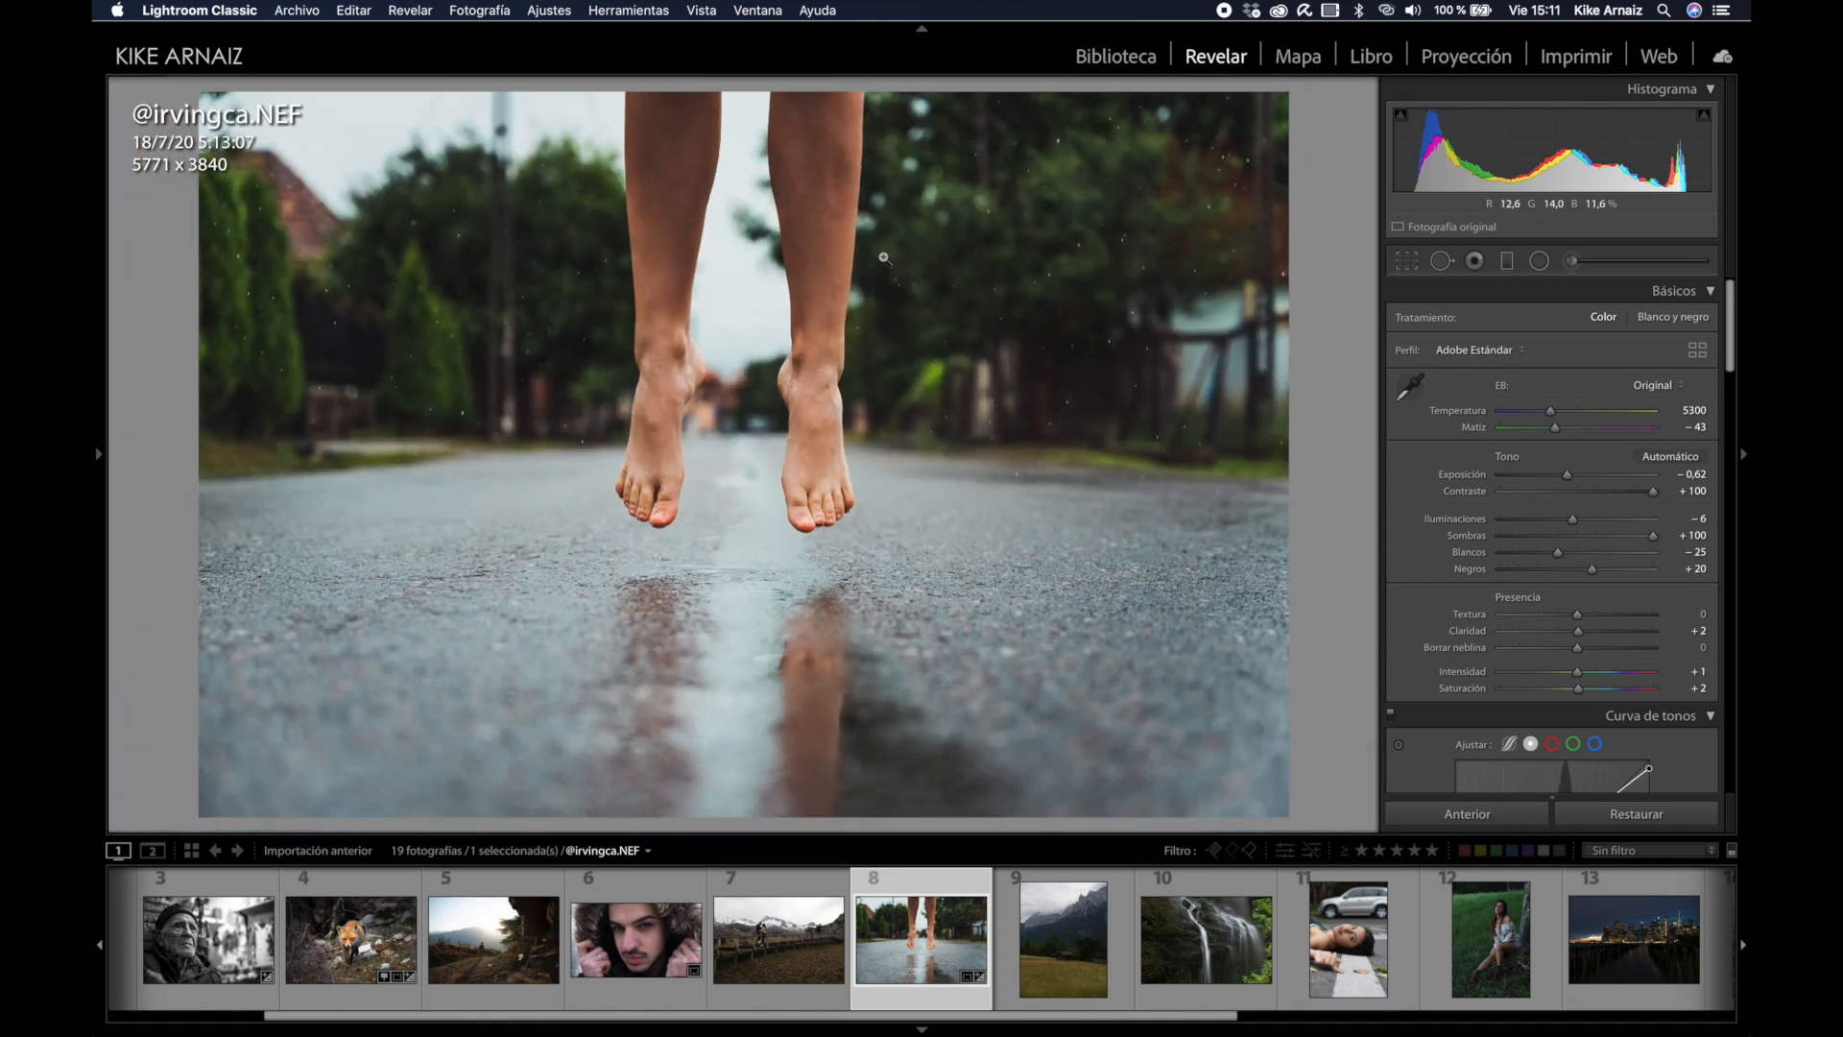
{"action": "scroll", "coordinate": [1661, 564], "scroll_direction": "down", "scroll_amount": 10}
{"action": "scroll", "coordinate": [1664, 571], "scroll_direction": "down", "scroll_amount": 5}
{"action": "left_click_drag", "start_coordinate": [1547, 473], "coordinate": [1526, 479]}
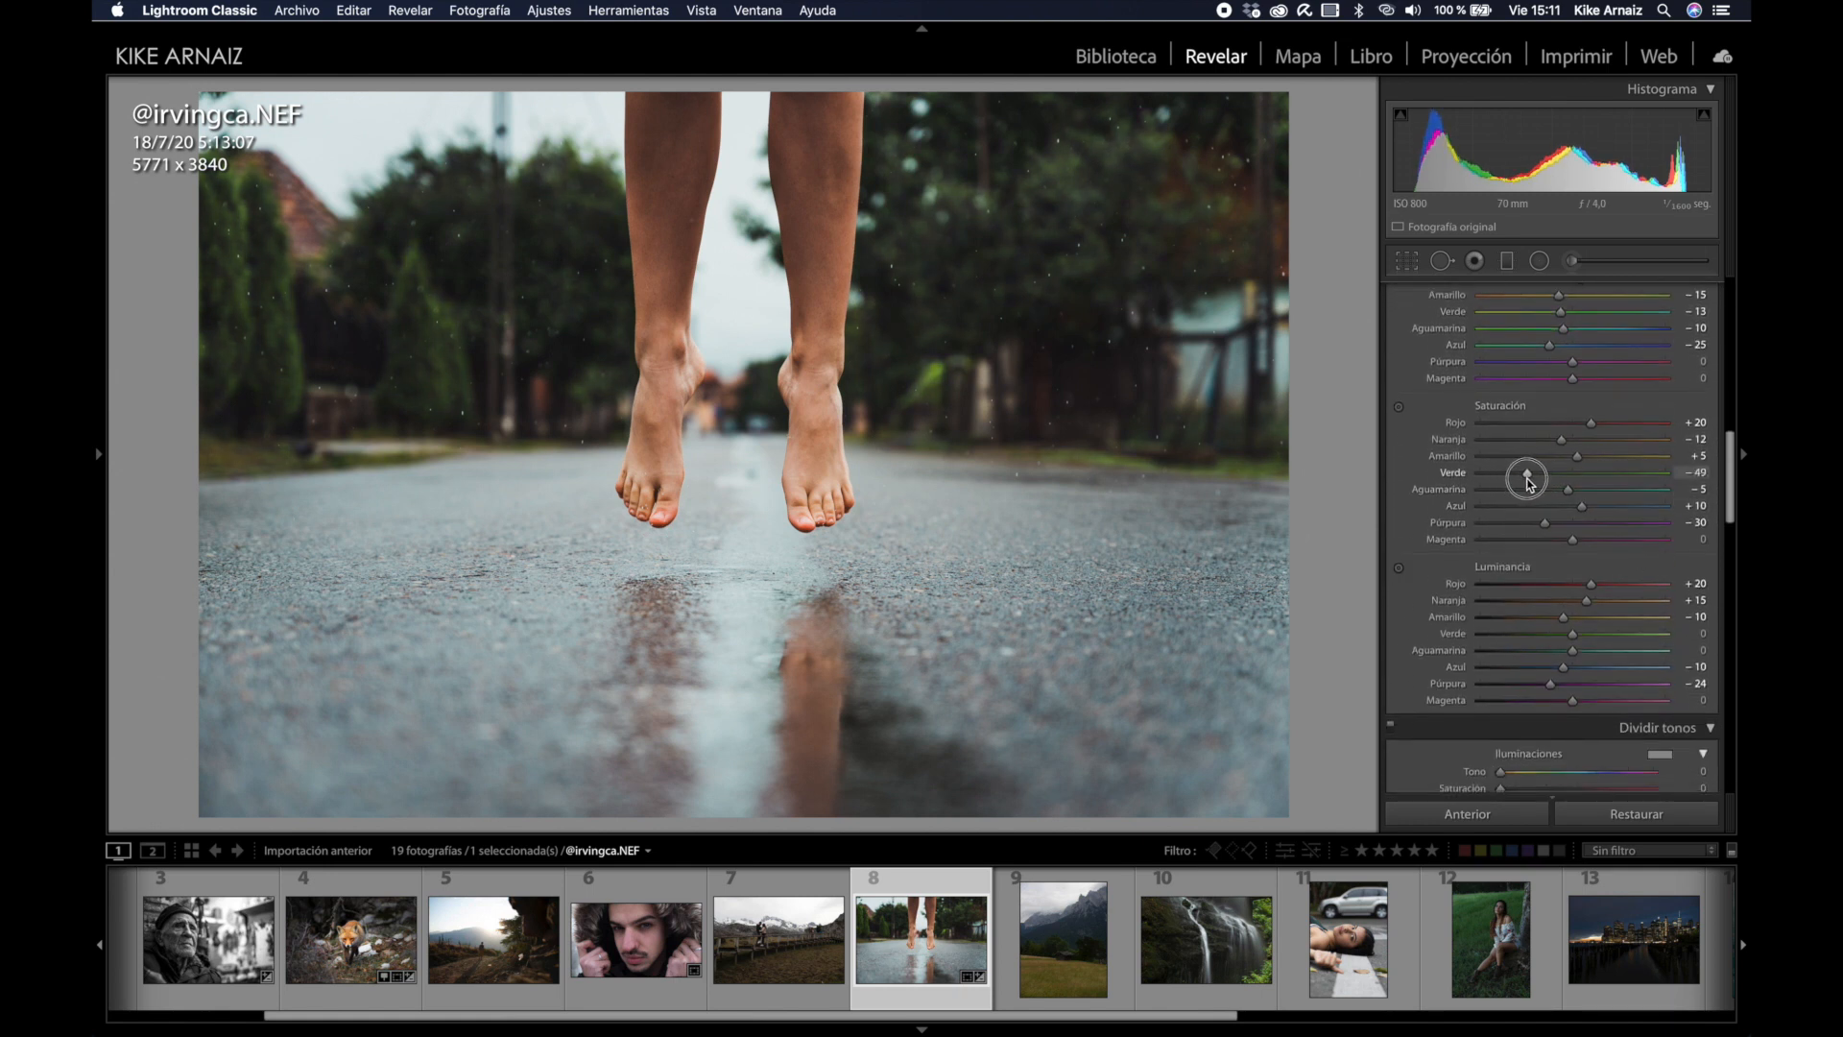
{"action": "scroll", "coordinate": [1551, 432], "scroll_direction": "up", "scroll_amount": 3}
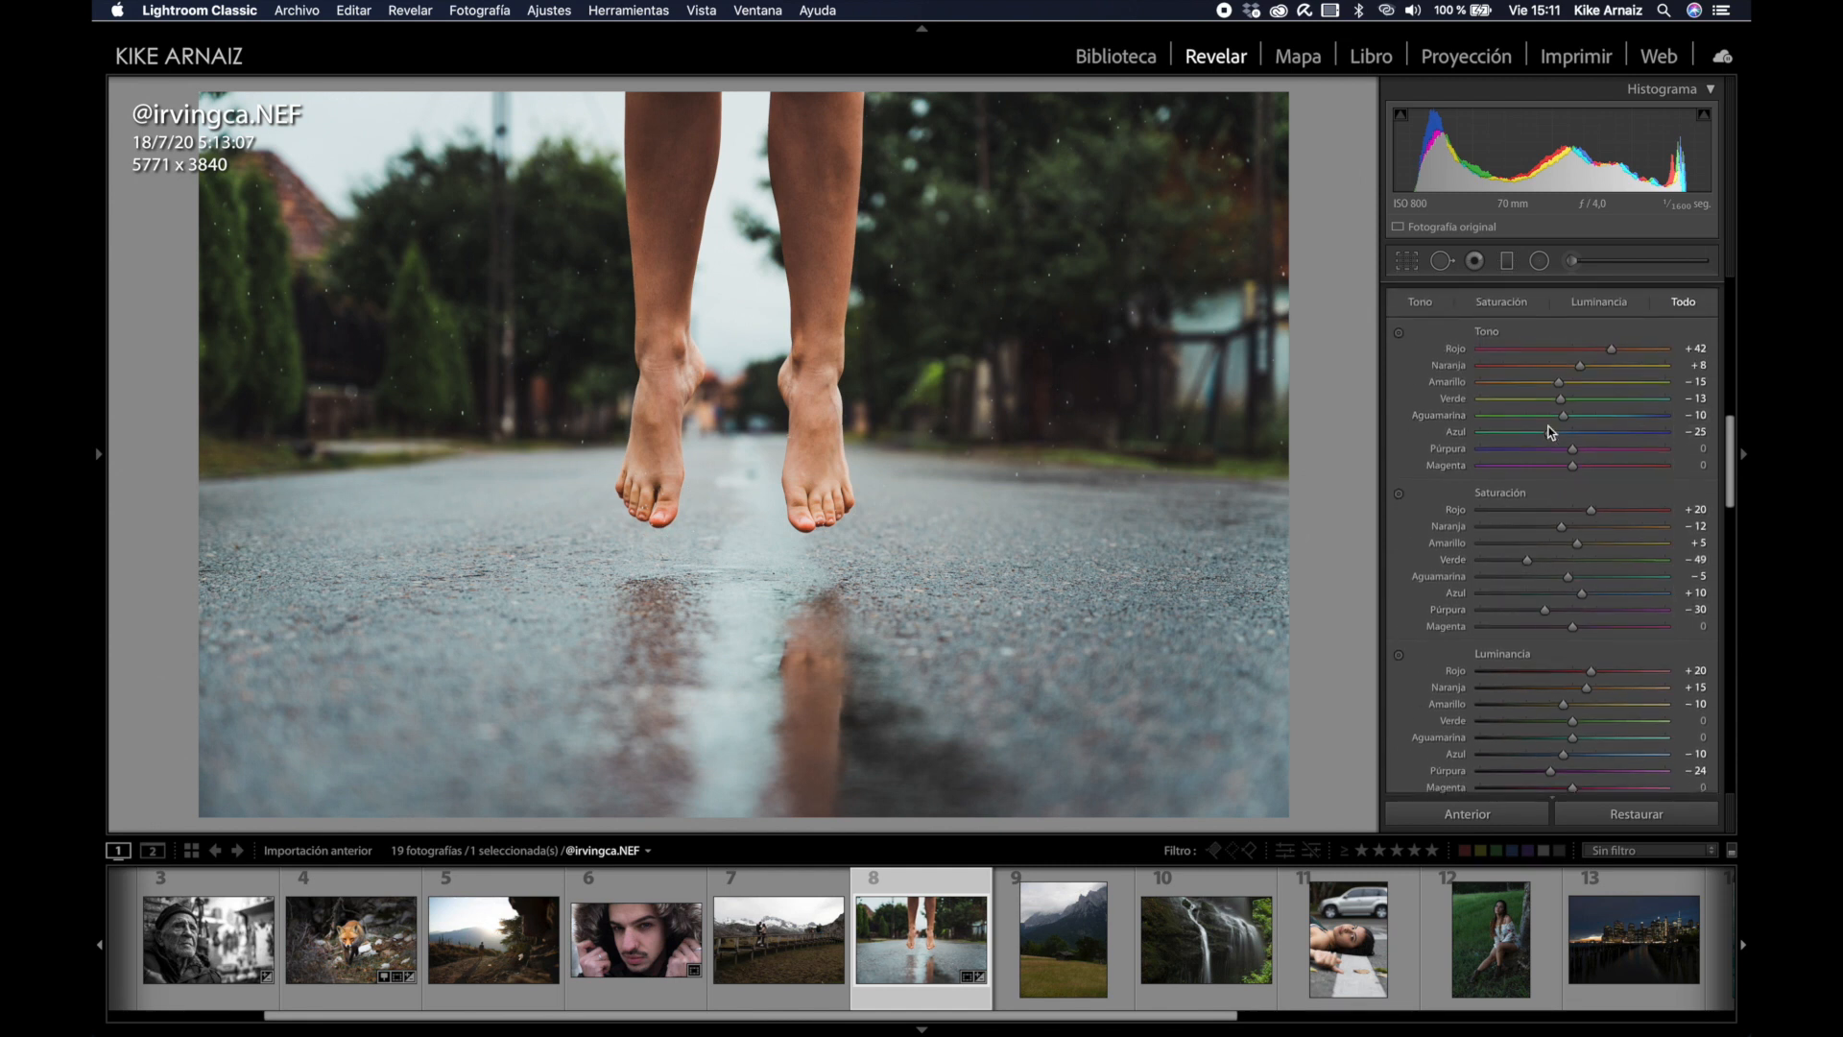
{"action": "mouse_move", "coordinate": [1564, 404]}
{"action": "left_mouse_down"}
{"action": "mouse_move", "coordinate": [1486, 404]}
{"action": "mouse_move", "coordinate": [1533, 404]}
{"action": "left_mouse_up"}
{"action": "scroll", "coordinate": [1532, 401], "scroll_direction": "up", "scroll_amount": 15}
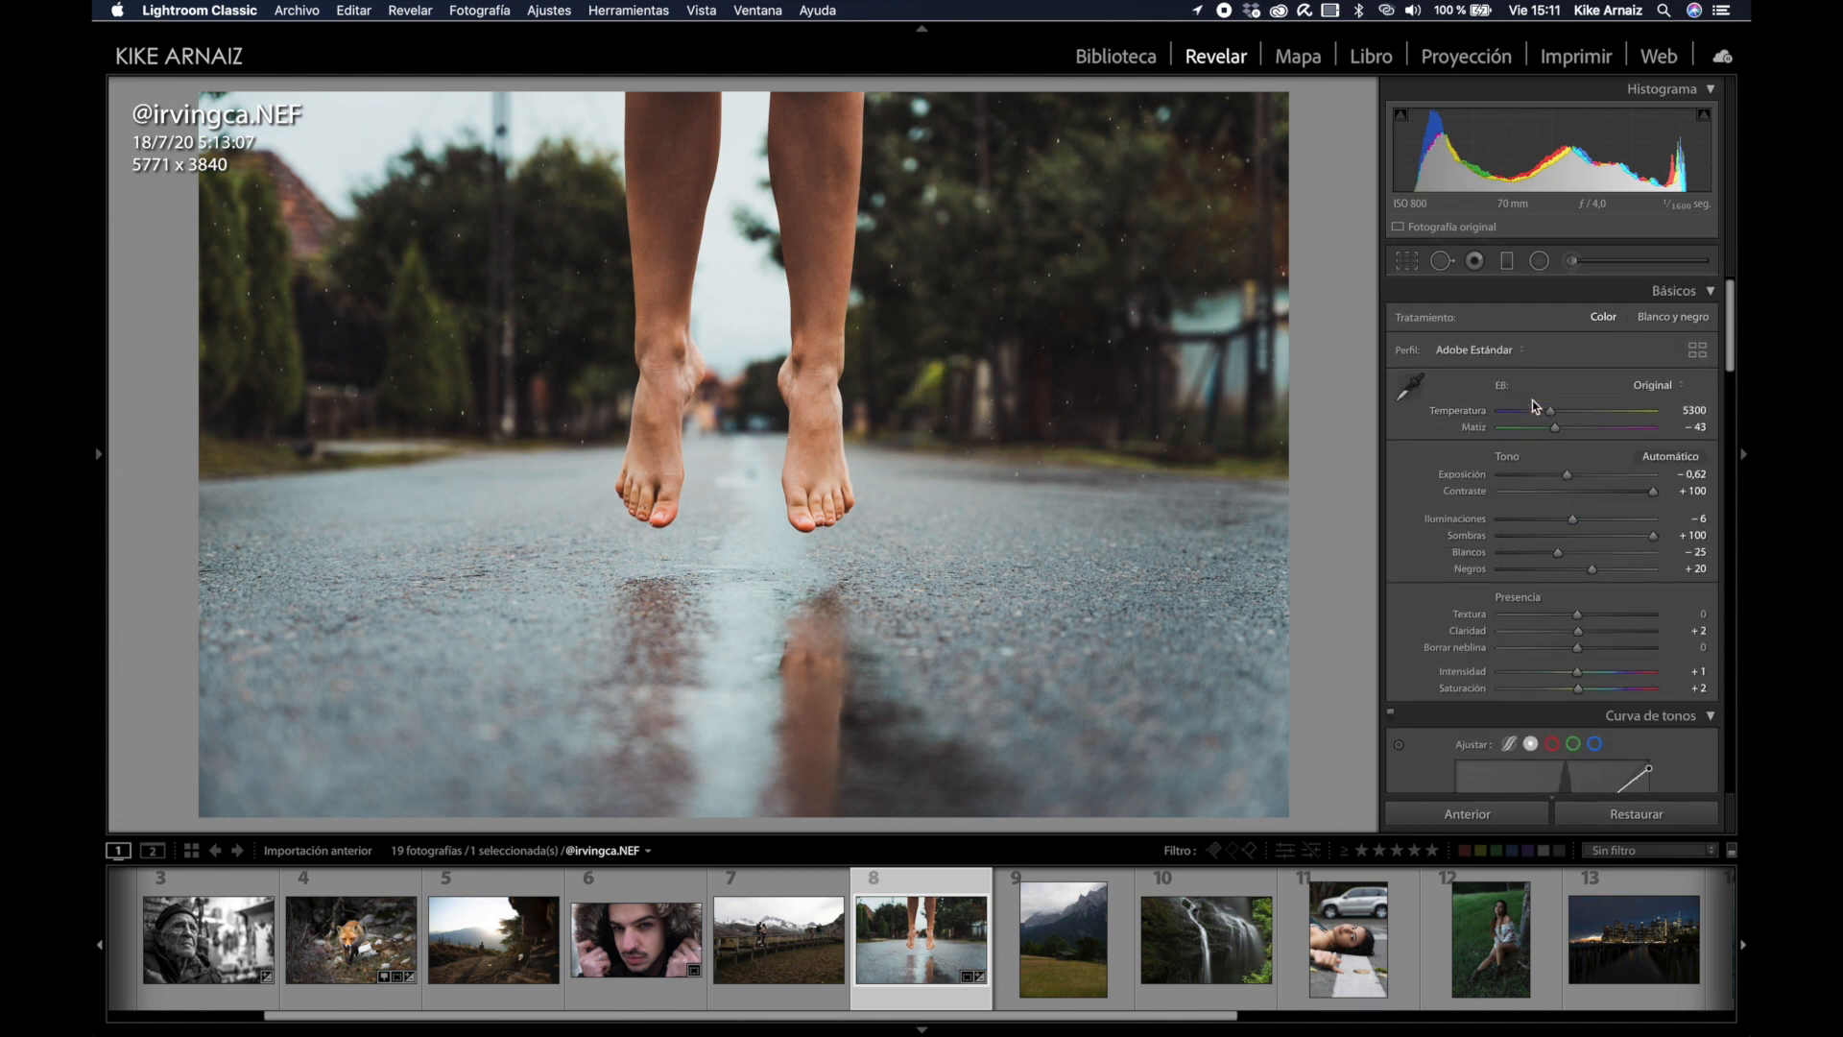
{"action": "mouse_move", "coordinate": [1579, 672]}
{"action": "left_mouse_down"}
{"action": "mouse_move", "coordinate": [1607, 672]}
{"action": "mouse_move", "coordinate": [1582, 698]}
{"action": "left_mouse_up"}
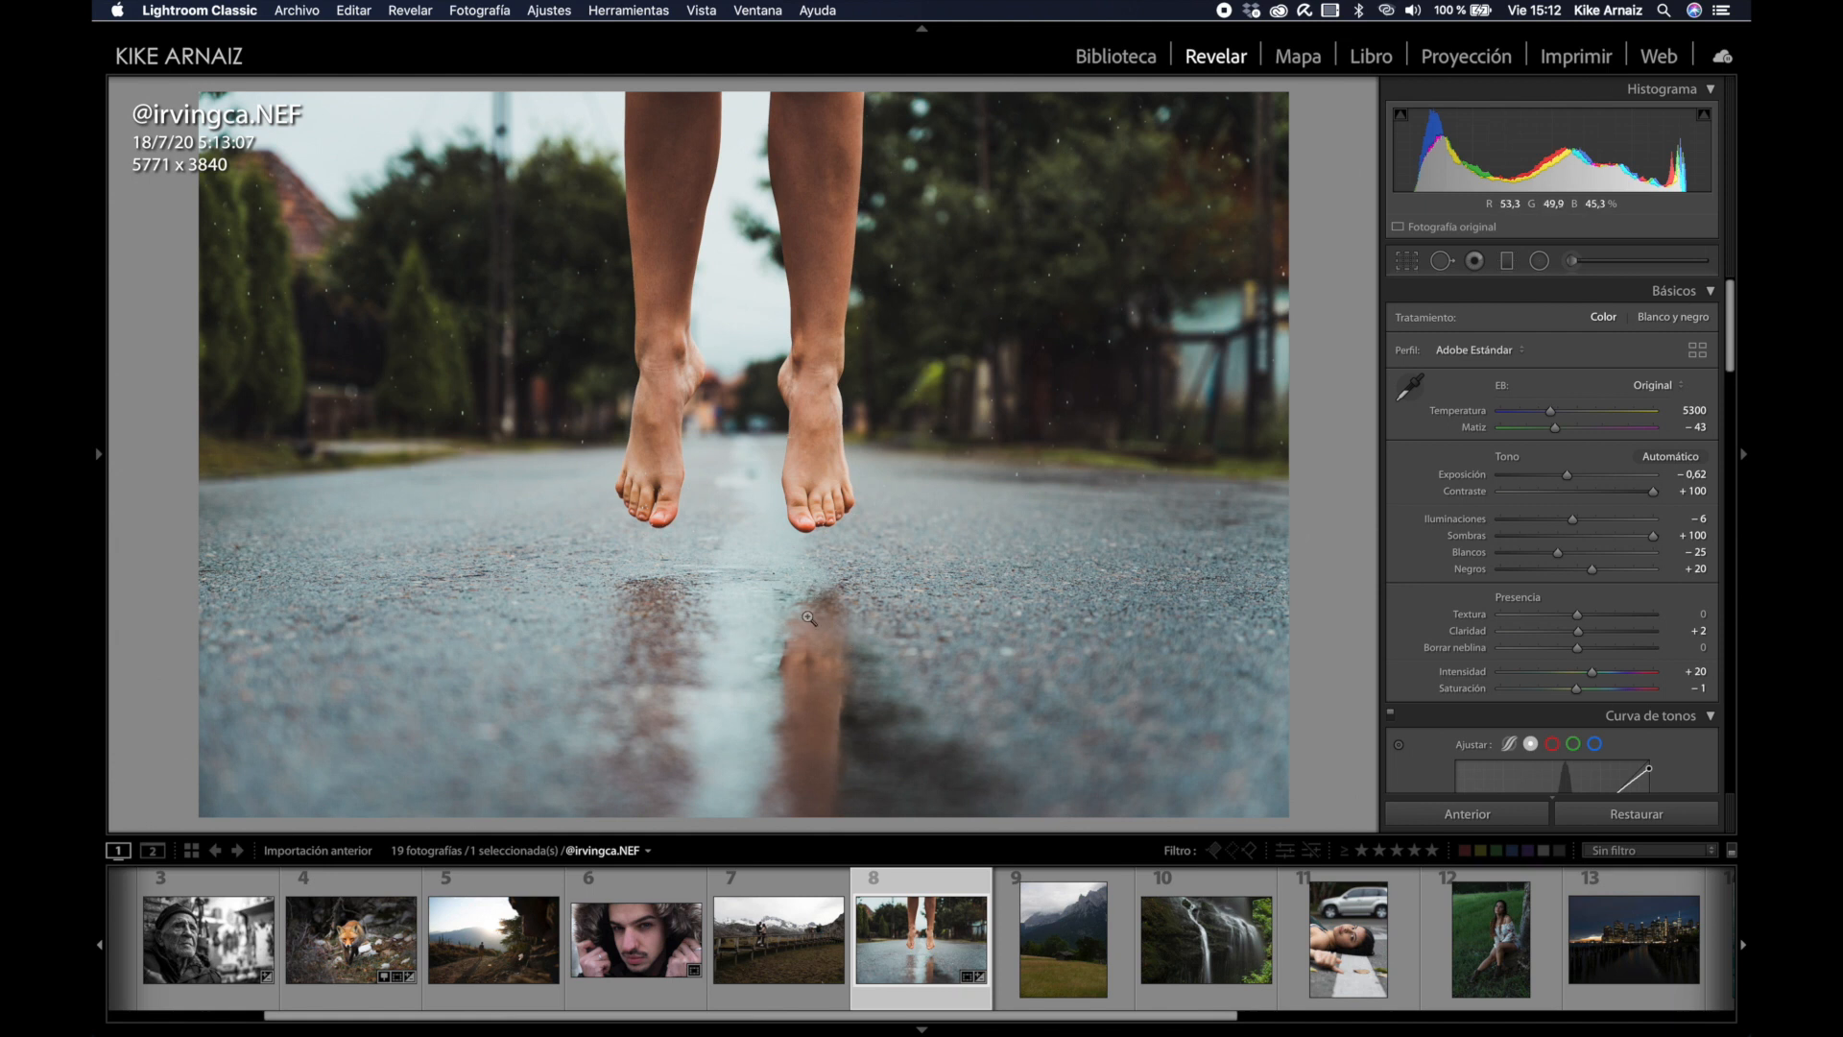
Step: Draw a darkening graduated filter across the lower road and position its edges
{"action": "left_click", "coordinate": [1507, 262]}
{"action": "left_click", "coordinate": [1557, 384]}
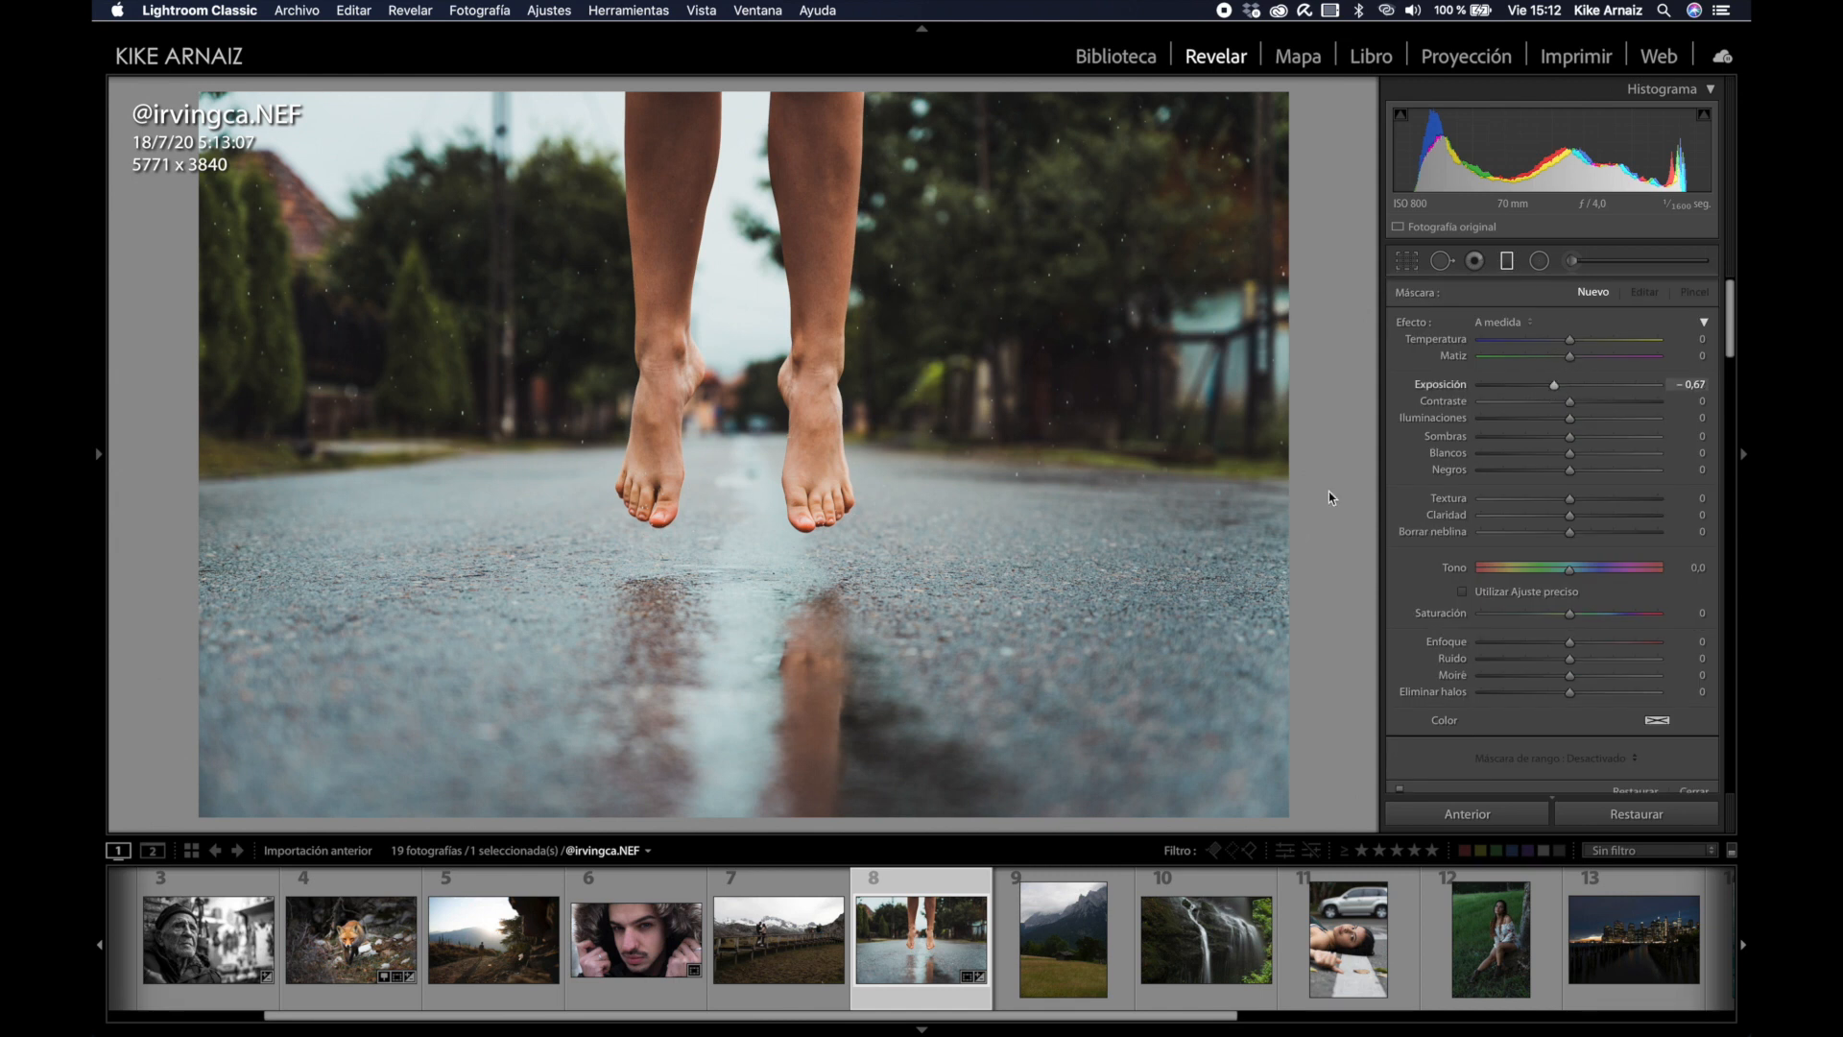
{"action": "left_click_drag", "start_coordinate": [711, 639], "coordinate": [719, 388]}
{"action": "left_click_drag", "start_coordinate": [710, 499], "coordinate": [723, 590]}
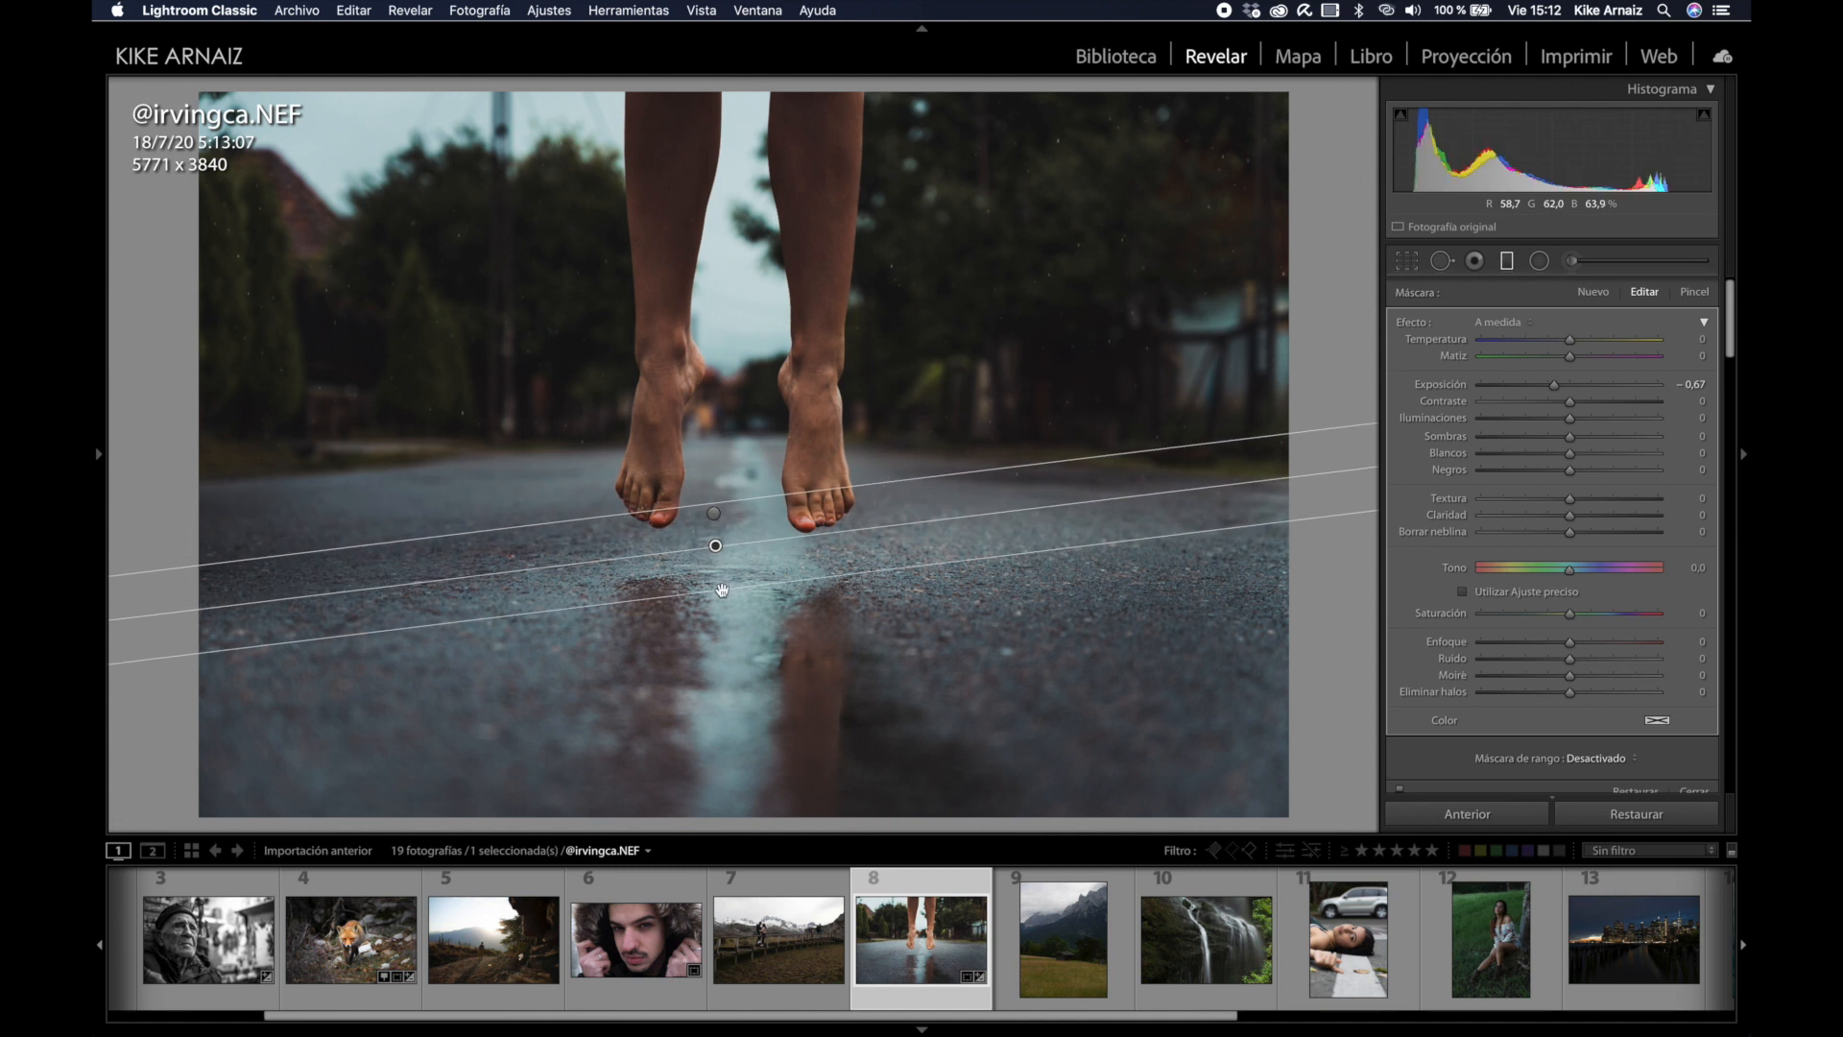
{"action": "key", "text": "super+z"}
{"action": "left_click_drag", "start_coordinate": [717, 513], "coordinate": [720, 619]}
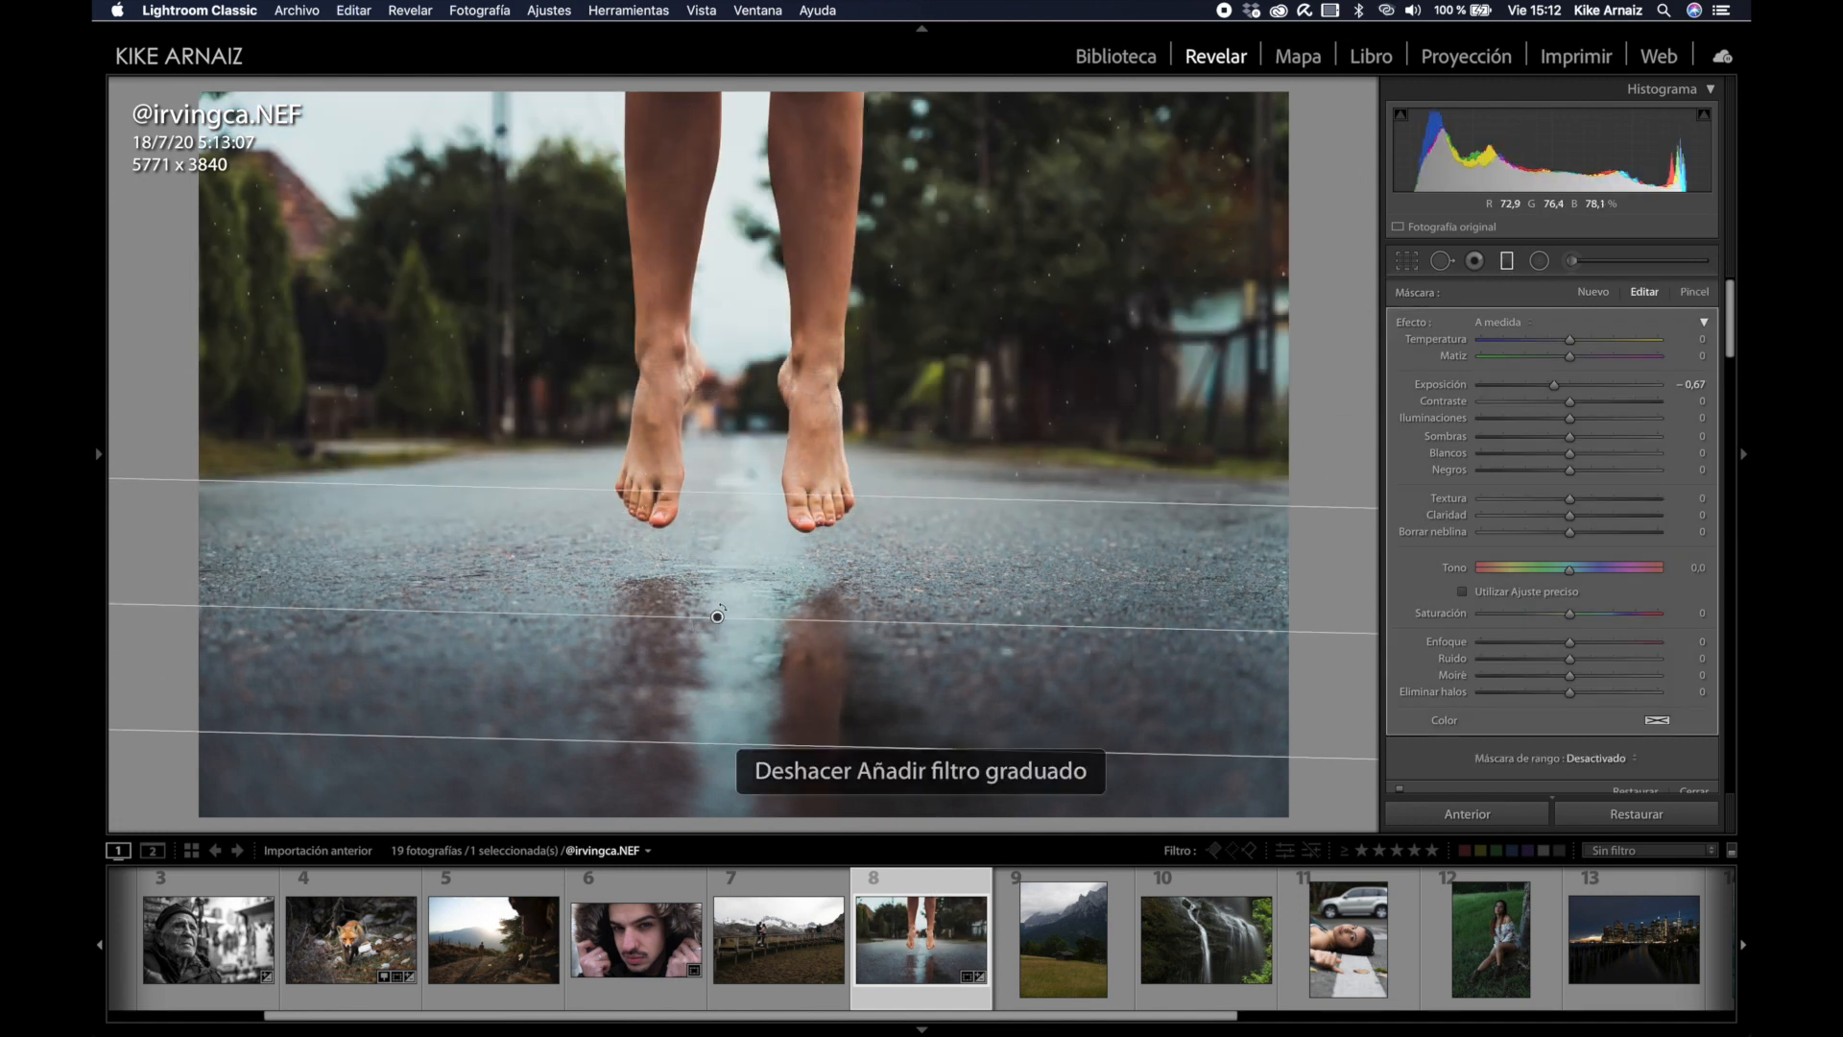
{"action": "left_click_drag", "start_coordinate": [761, 492], "coordinate": [722, 413]}
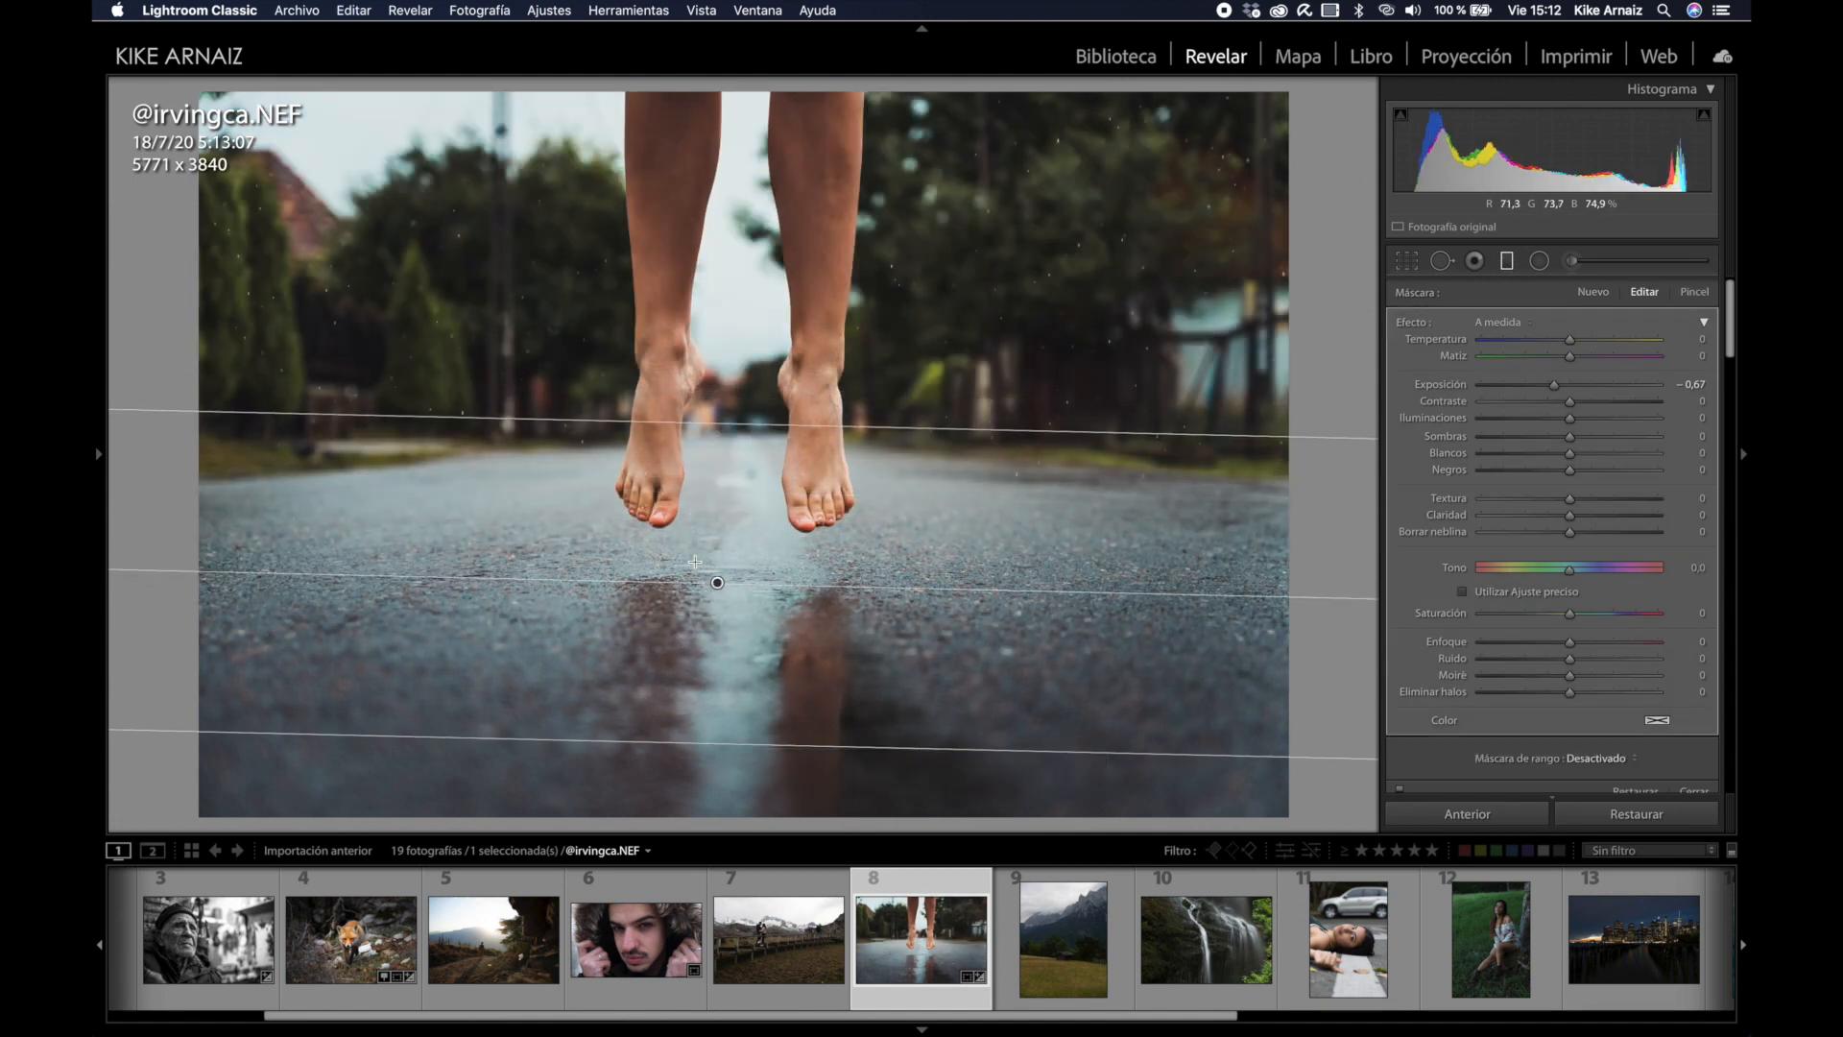
{"action": "left_click_drag", "start_coordinate": [748, 573], "coordinate": [743, 543]}
{"action": "left_click_drag", "start_coordinate": [737, 385], "coordinate": [733, 439]}
{"action": "left_click_drag", "start_coordinate": [746, 567], "coordinate": [756, 554]}
Step: Keep the filter's temperature neutral and lower its exposure to about −0,80
{"action": "left_click_drag", "start_coordinate": [1571, 339], "coordinate": [1569, 345]}
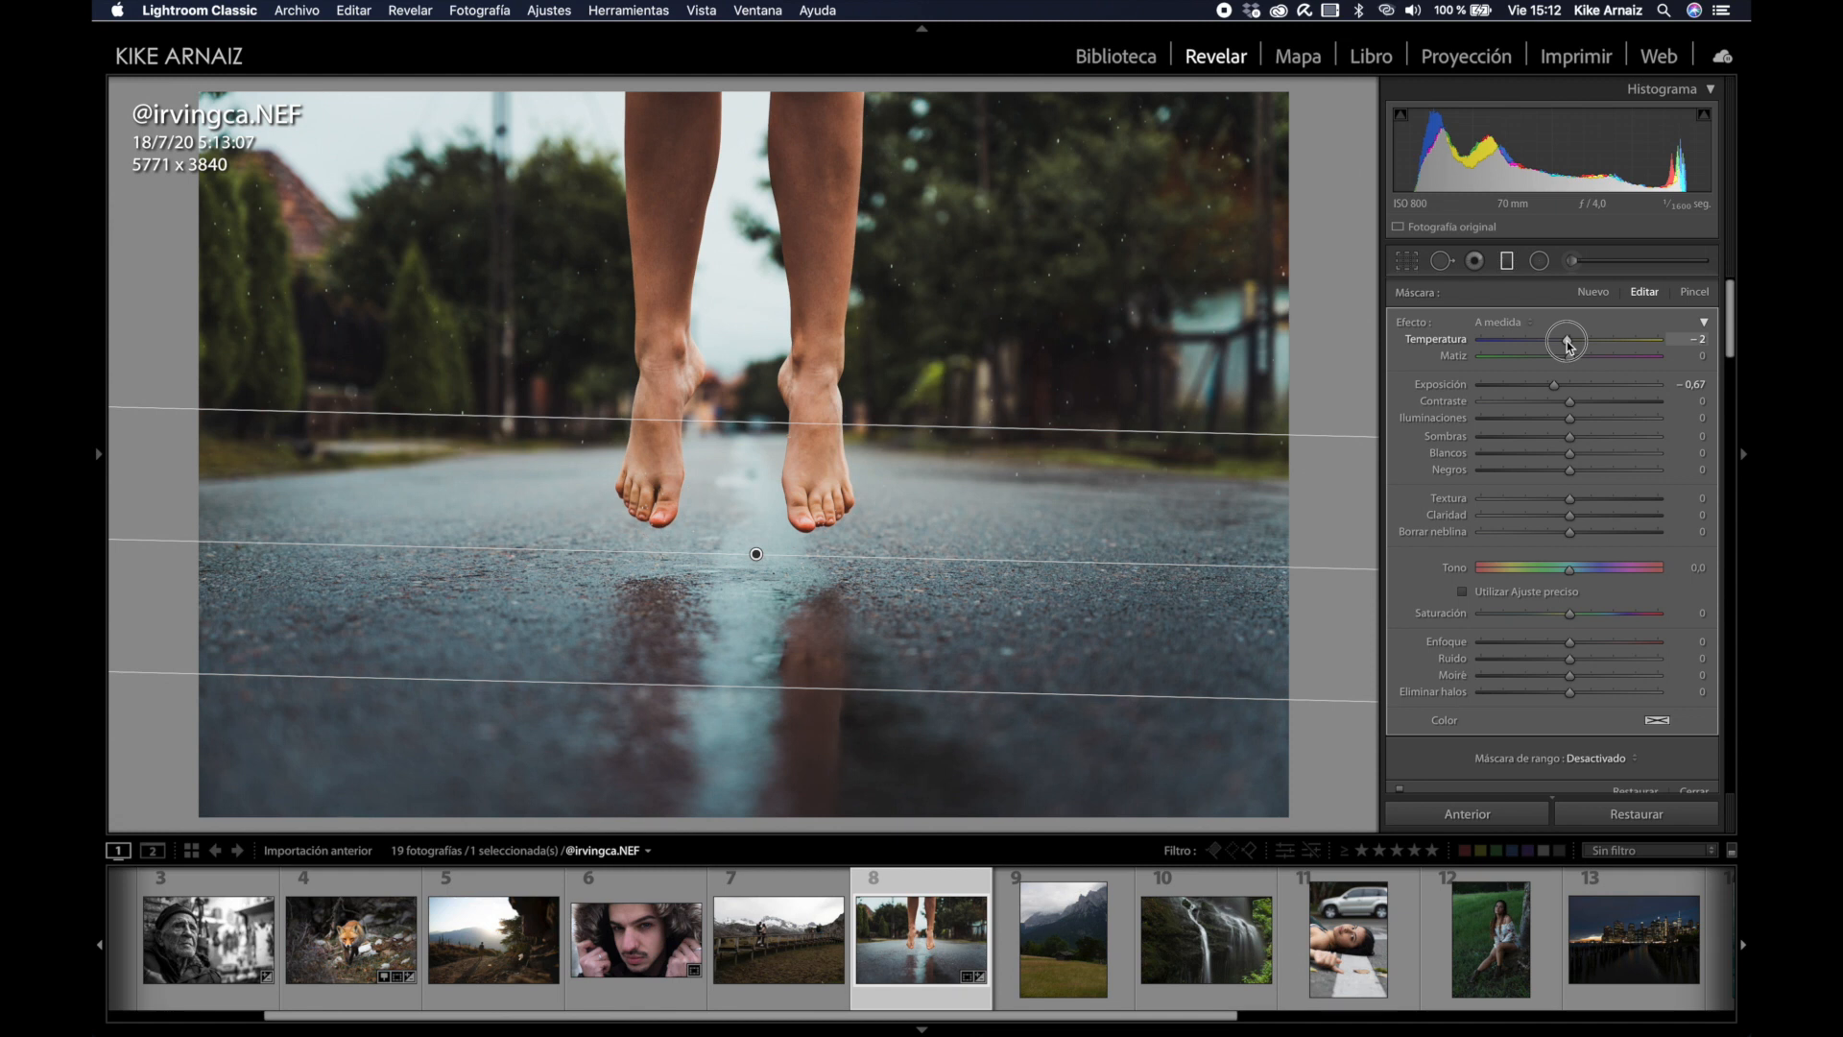
{"action": "left_click_drag", "start_coordinate": [1570, 346], "coordinate": [1570, 345]}
{"action": "left_click_drag", "start_coordinate": [1555, 386], "coordinate": [1552, 383]}
Step: Brush the wet road with exposure 0,39, contrast 16, clarity 21, then compare before/after
{"action": "left_click", "coordinate": [1612, 264]}
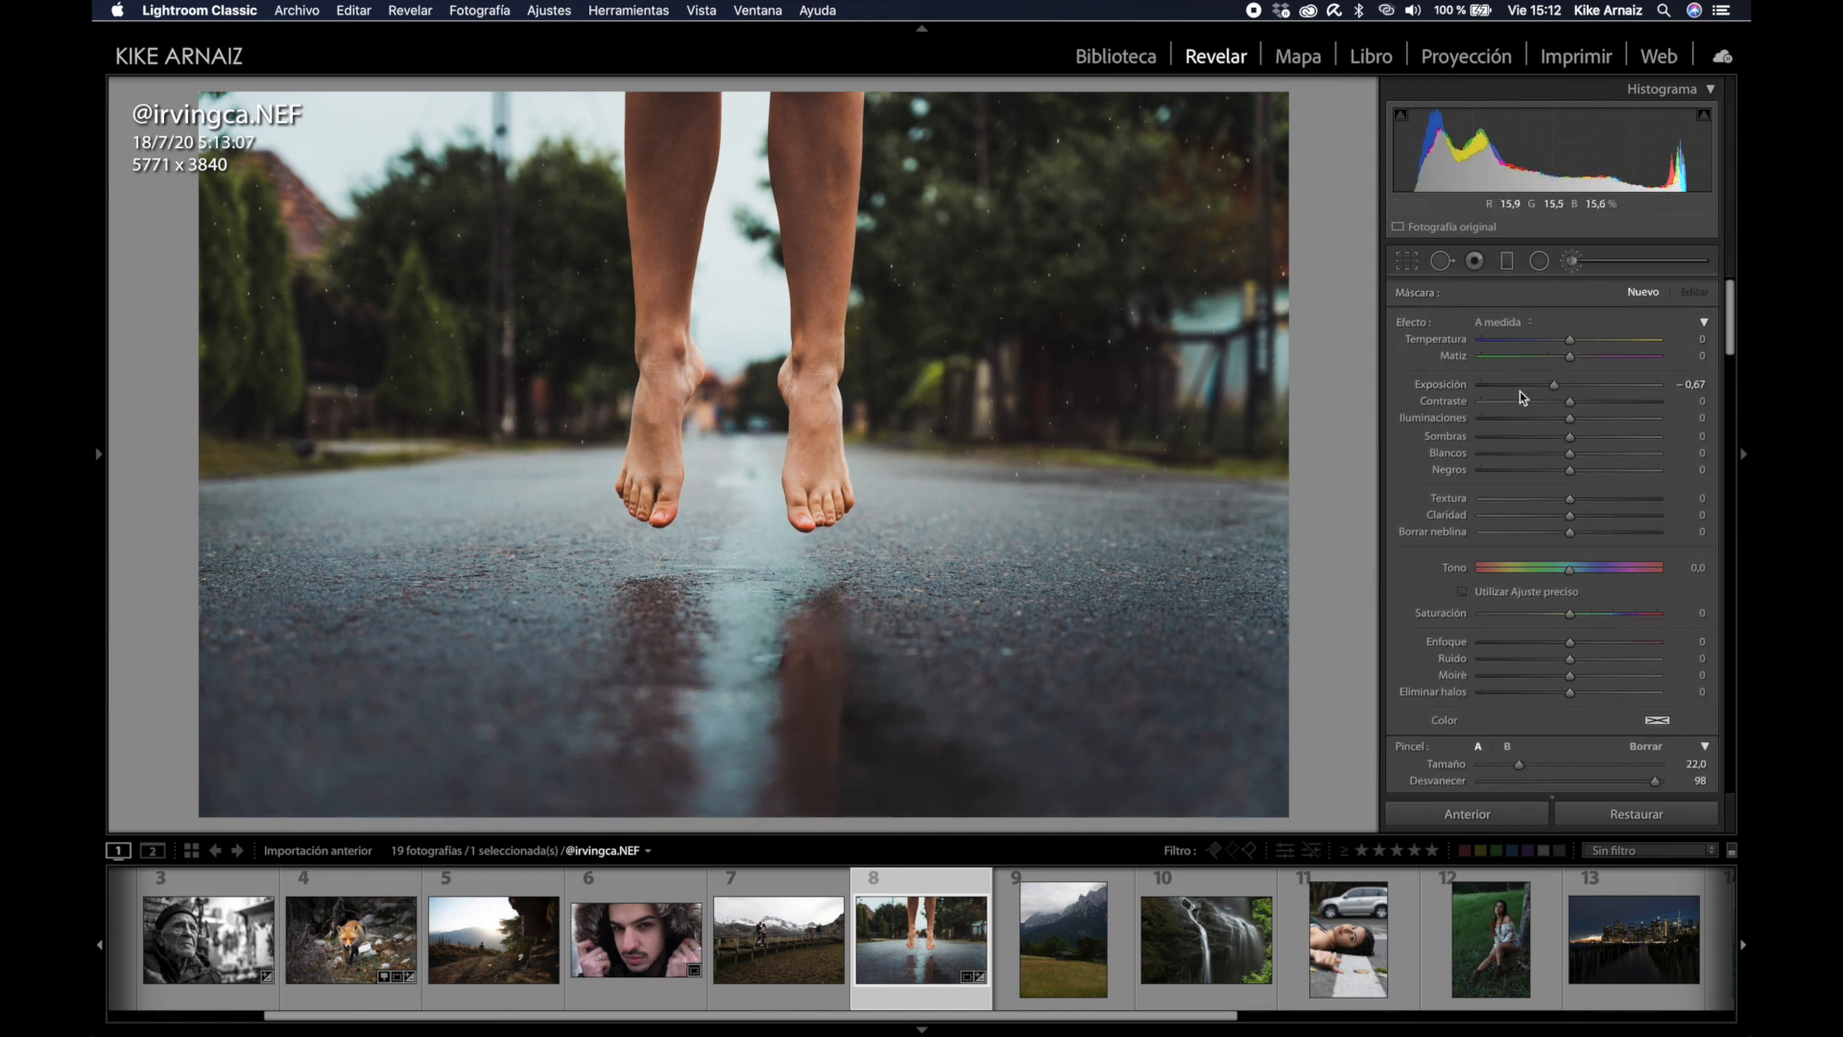
{"action": "left_click_drag", "start_coordinate": [1555, 385], "coordinate": [1584, 404]}
{"action": "left_click_drag", "start_coordinate": [1569, 515], "coordinate": [1588, 515]}
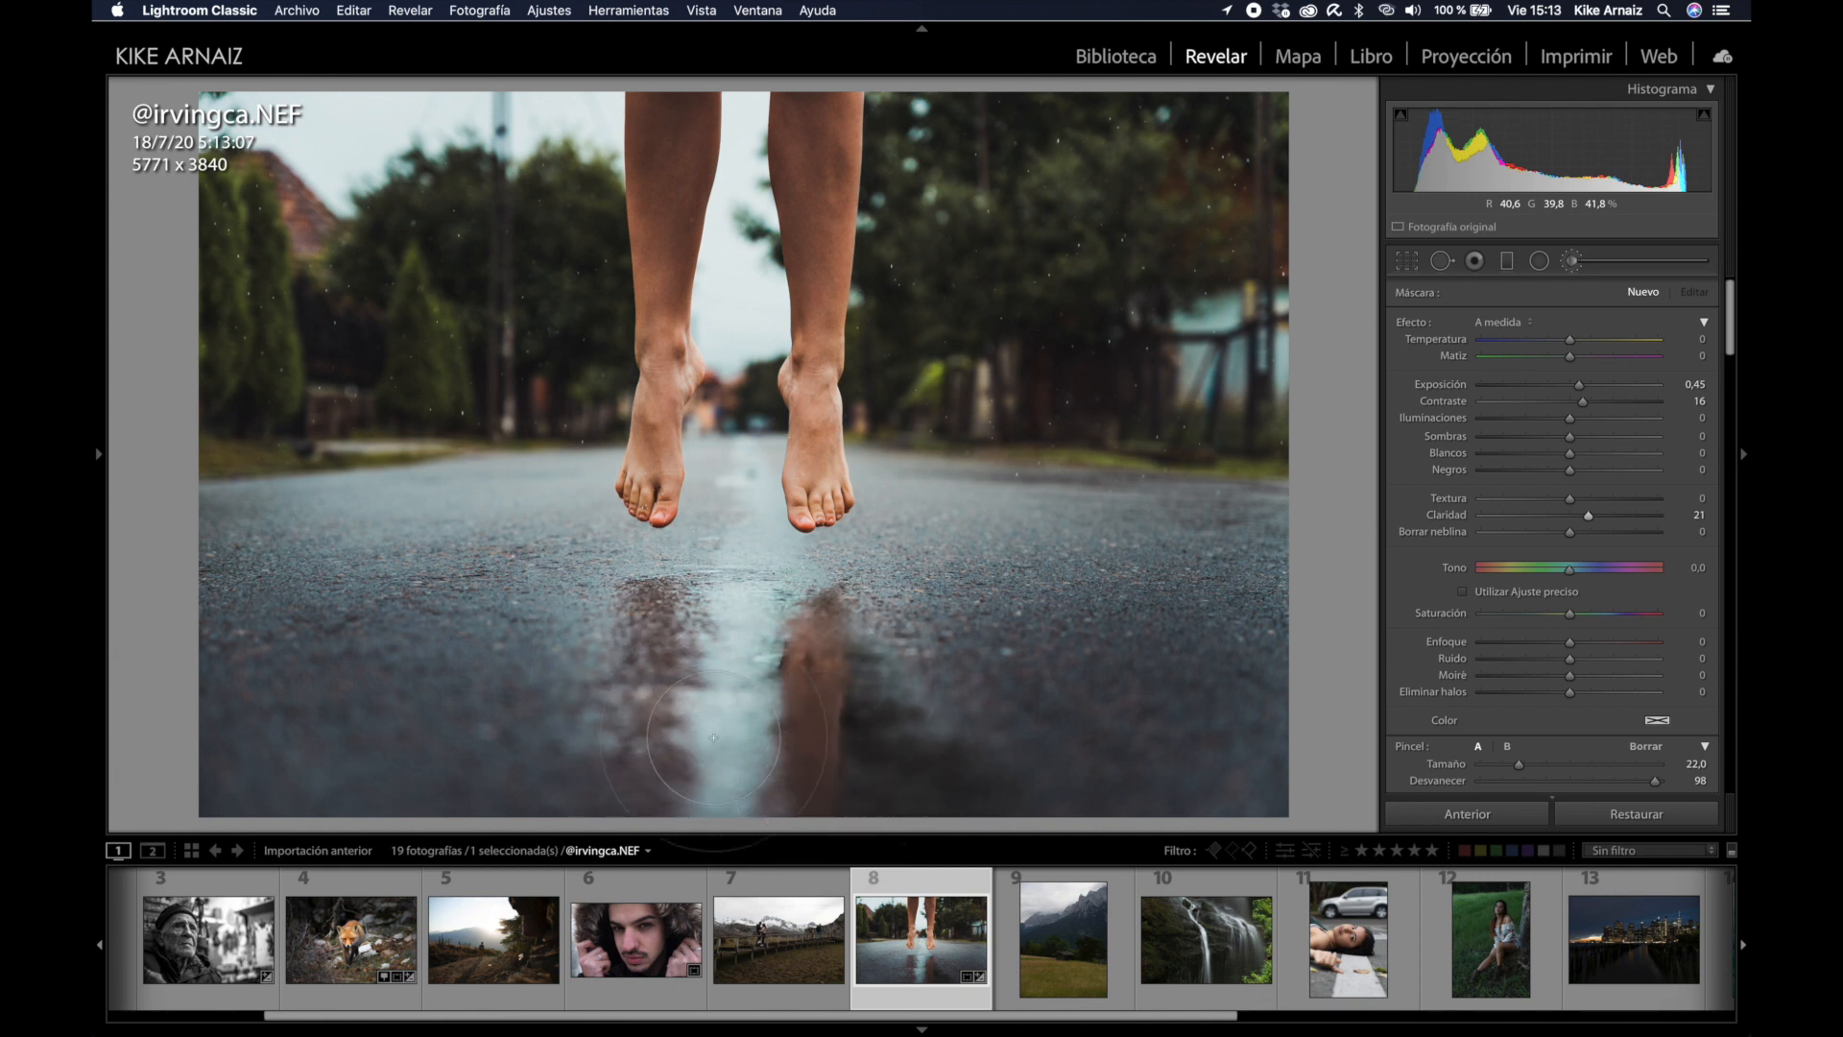
{"action": "left_click", "coordinate": [677, 679]}
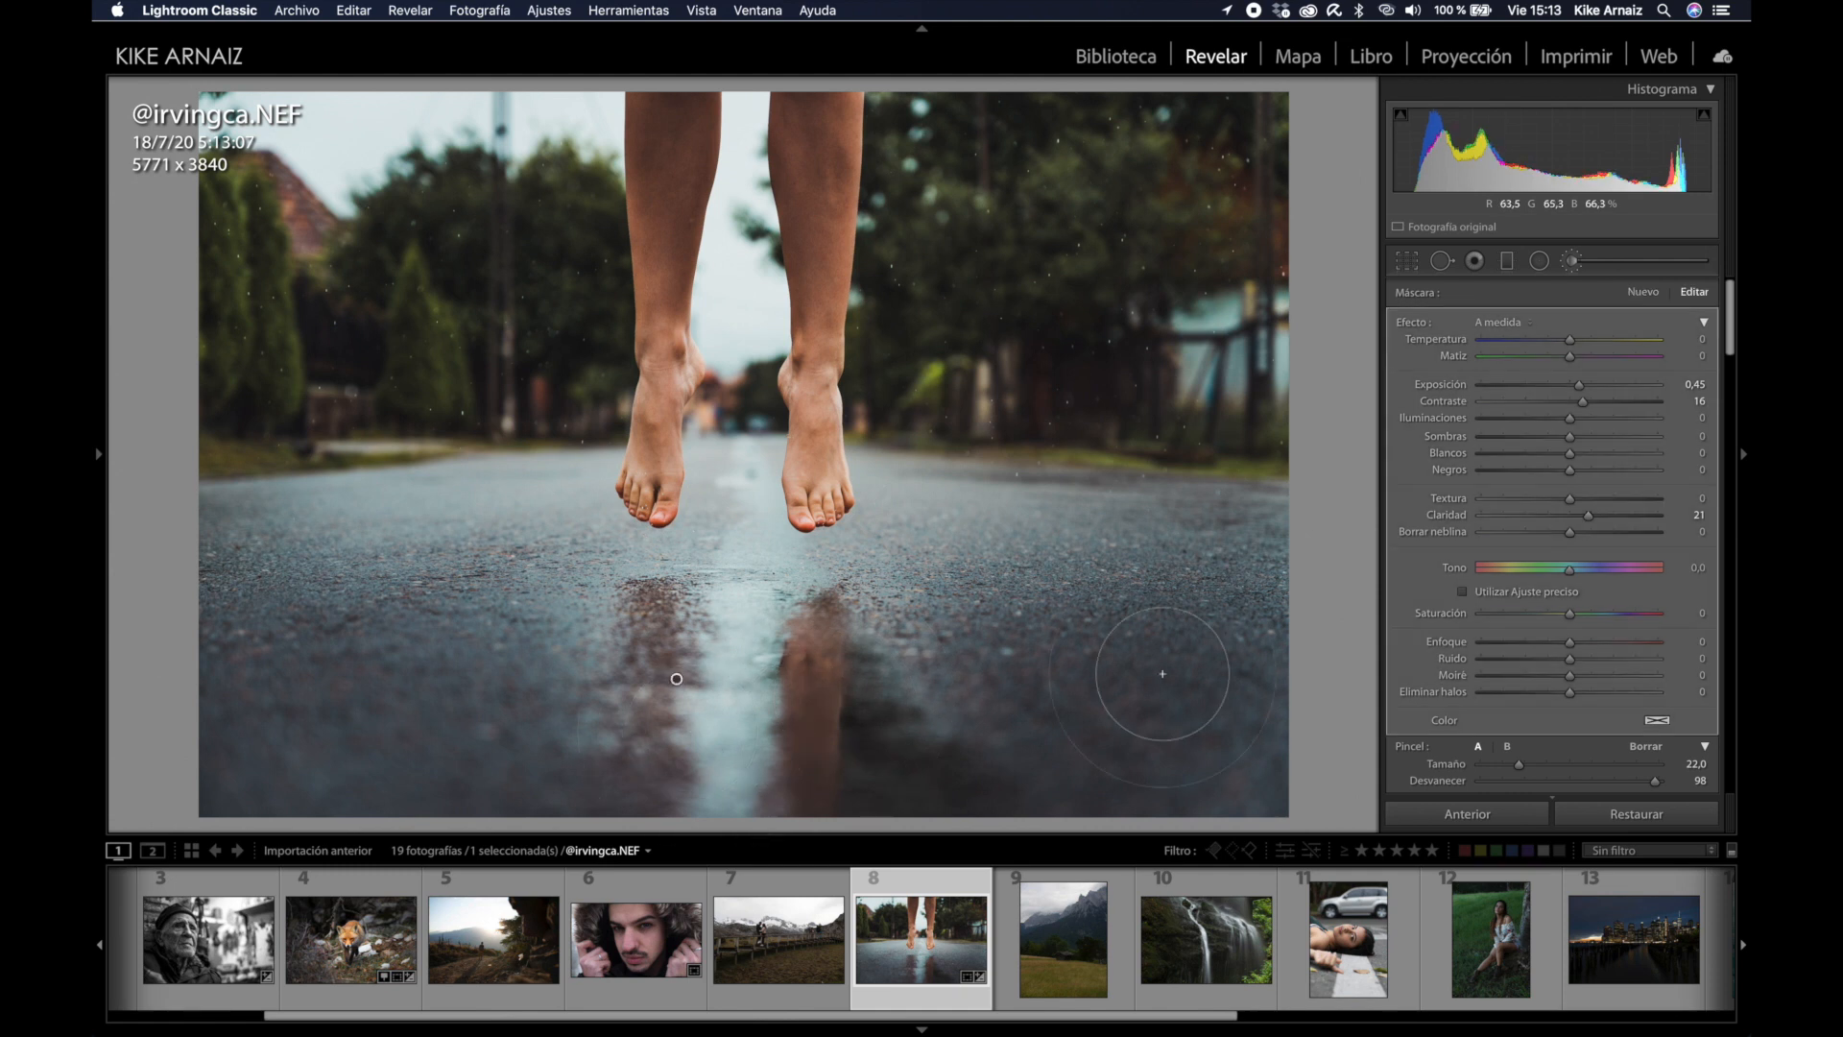
{"action": "left_click_drag", "start_coordinate": [1582, 392], "coordinate": [1580, 388]}
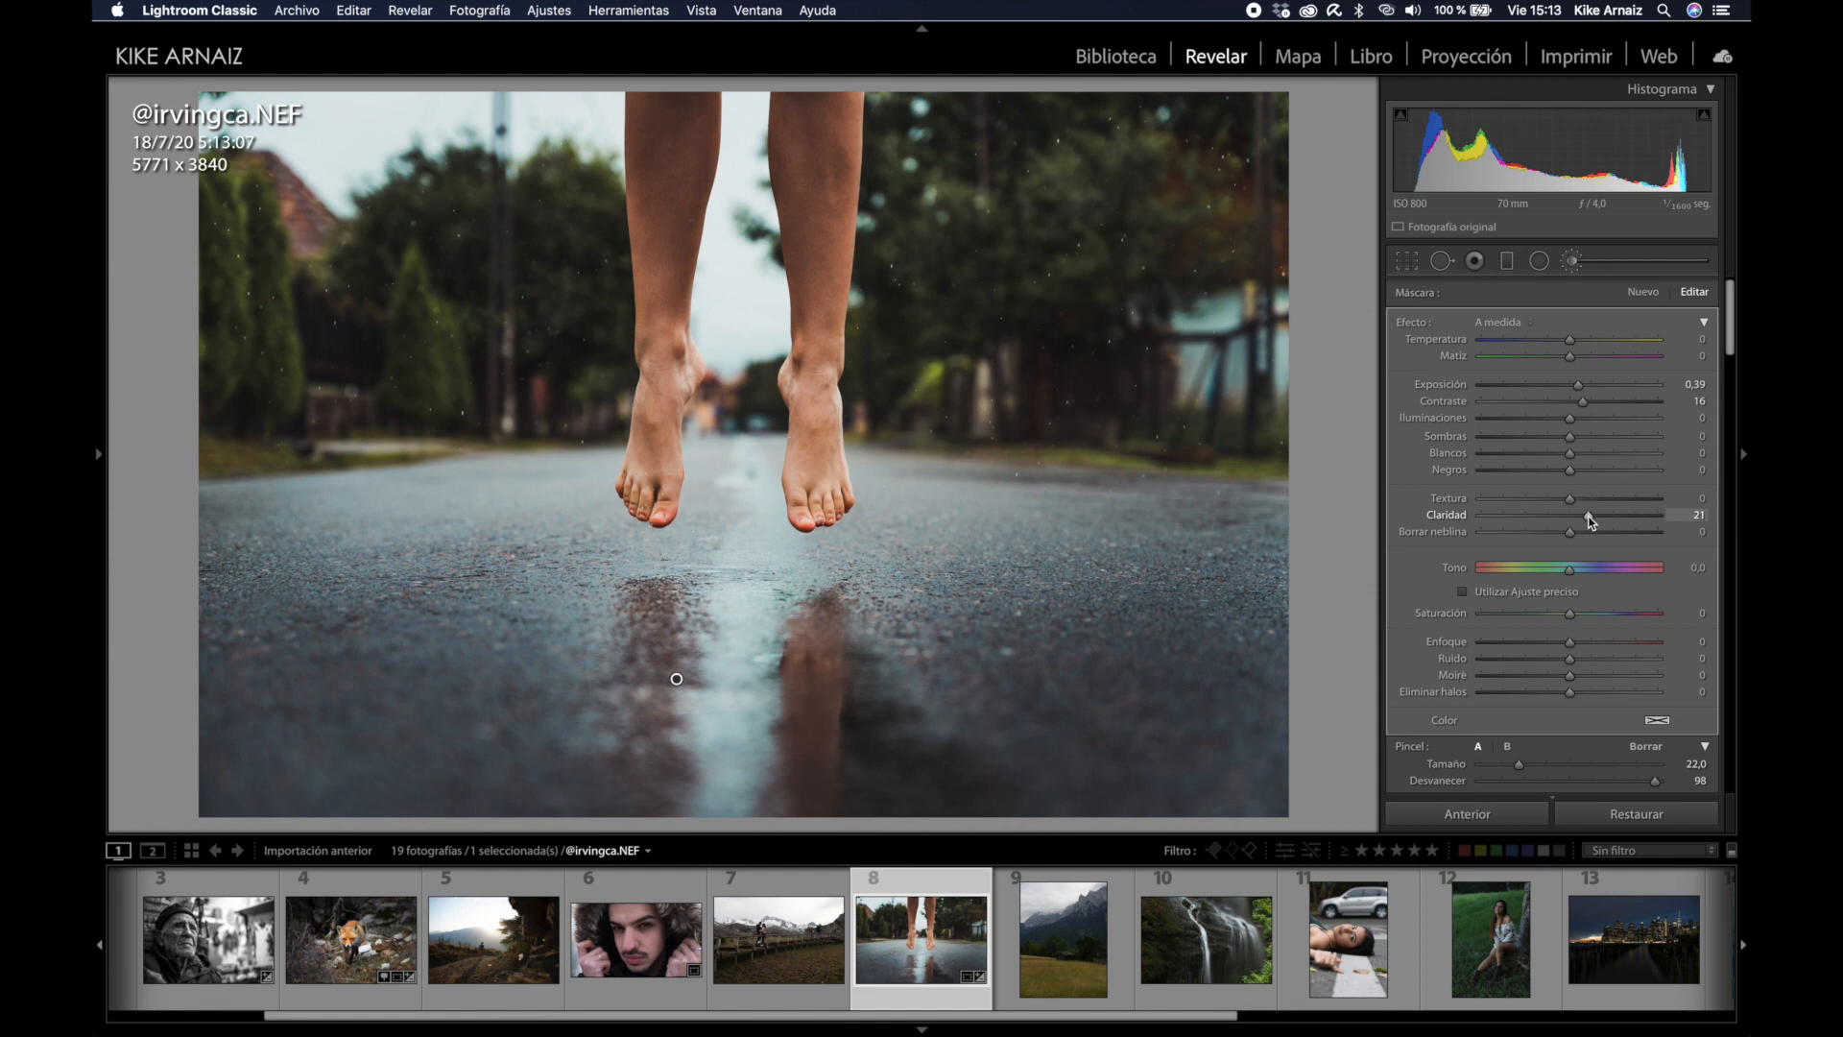
{"action": "key", "text": "y"}
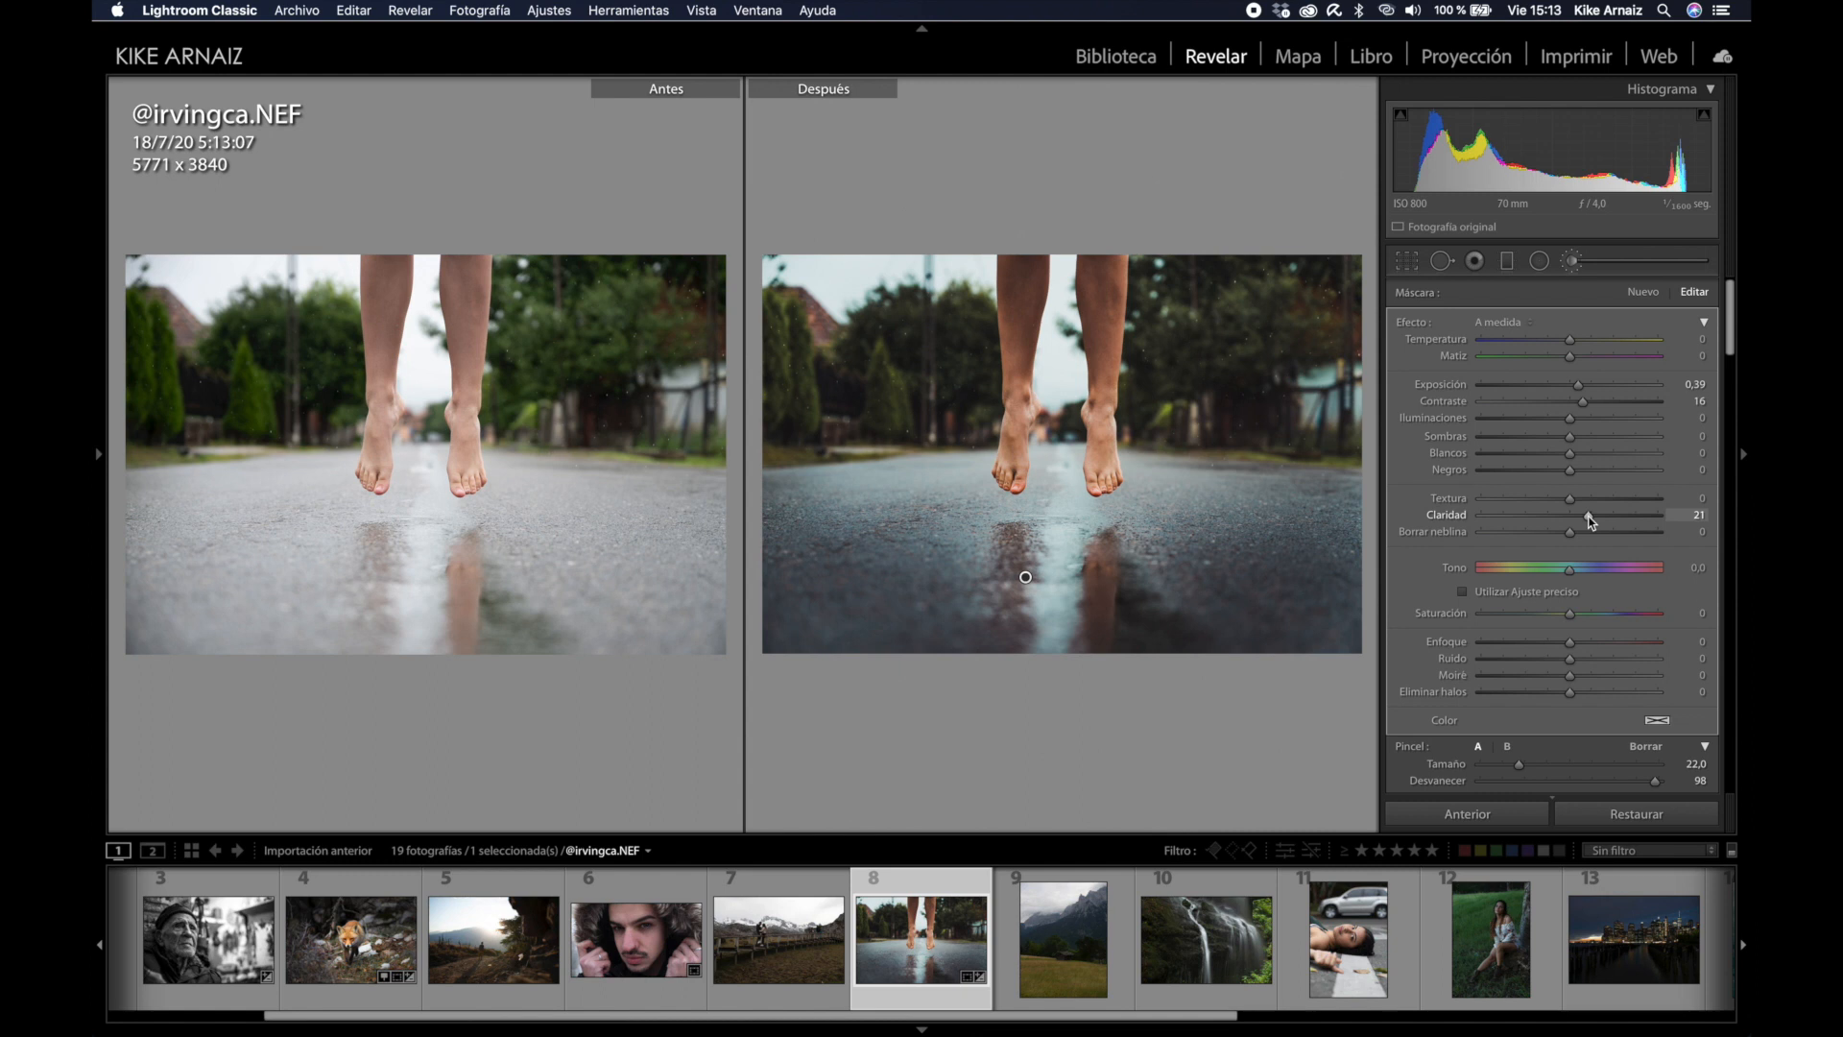